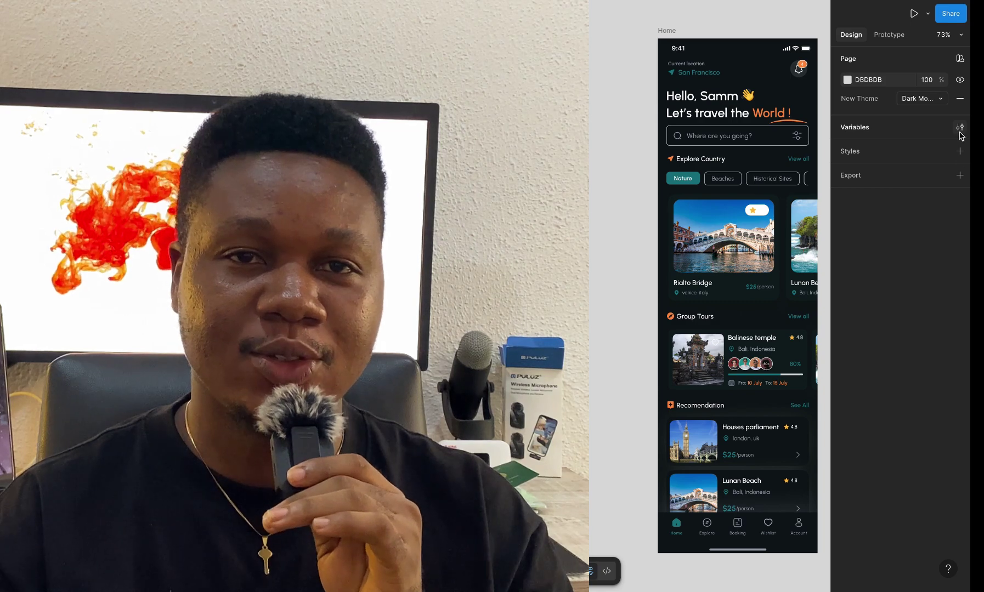
Review the file's colour variables and their Light Mode and Dark Mode values.
left_click(960, 127)
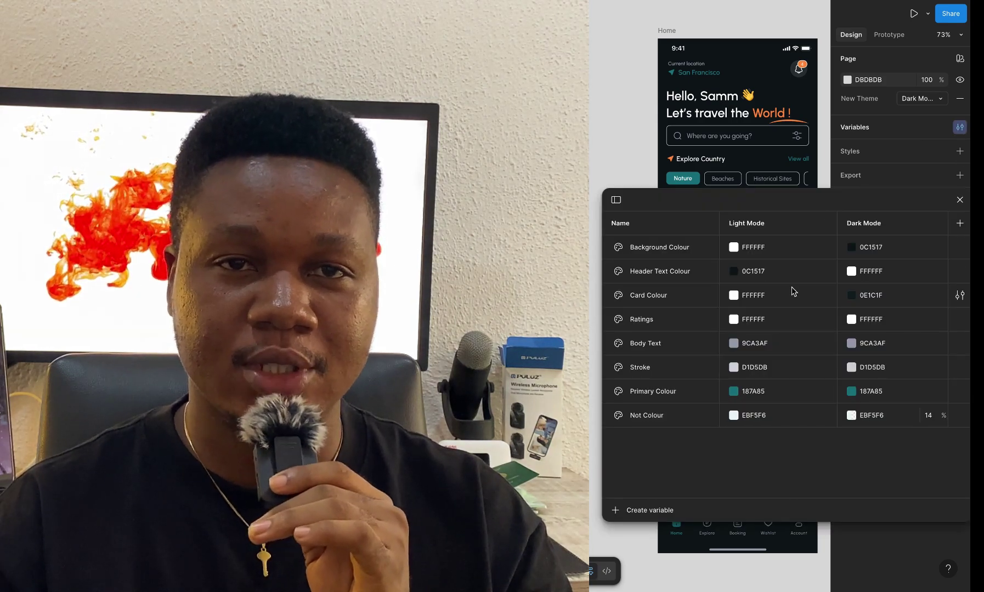
scroll(792, 290, "right", 2)
scroll(793, 291, "left", 2)
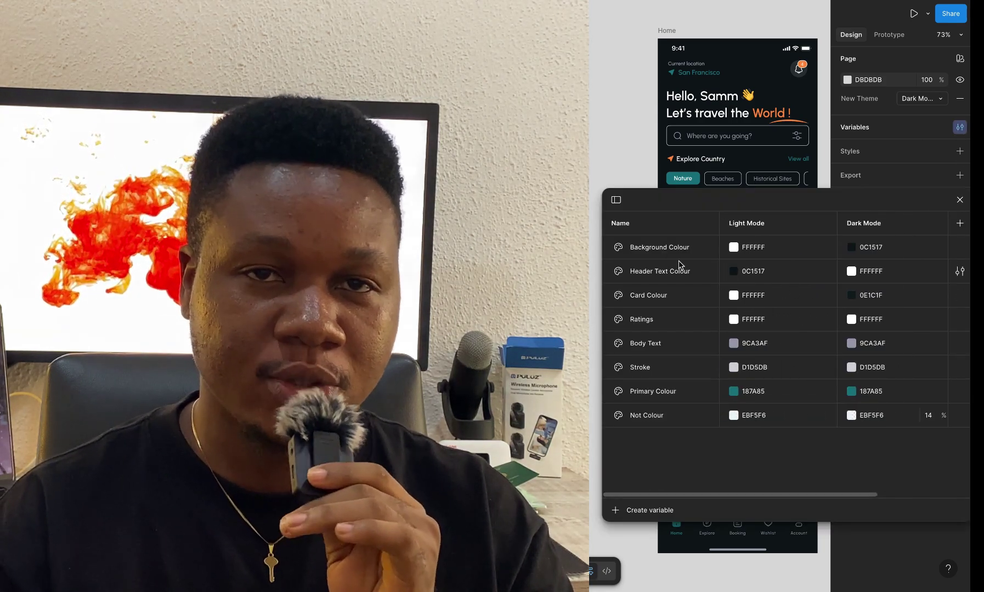
left_click(616, 200)
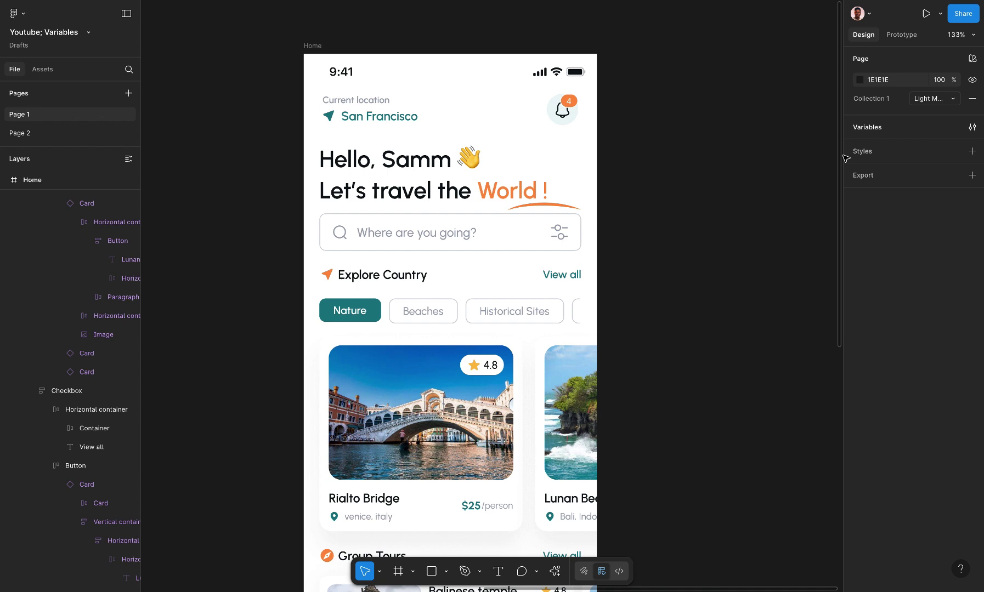
Switch the page's Collection 1 variable mode to Dark Mode and view the Home screen.
left_click(934, 99)
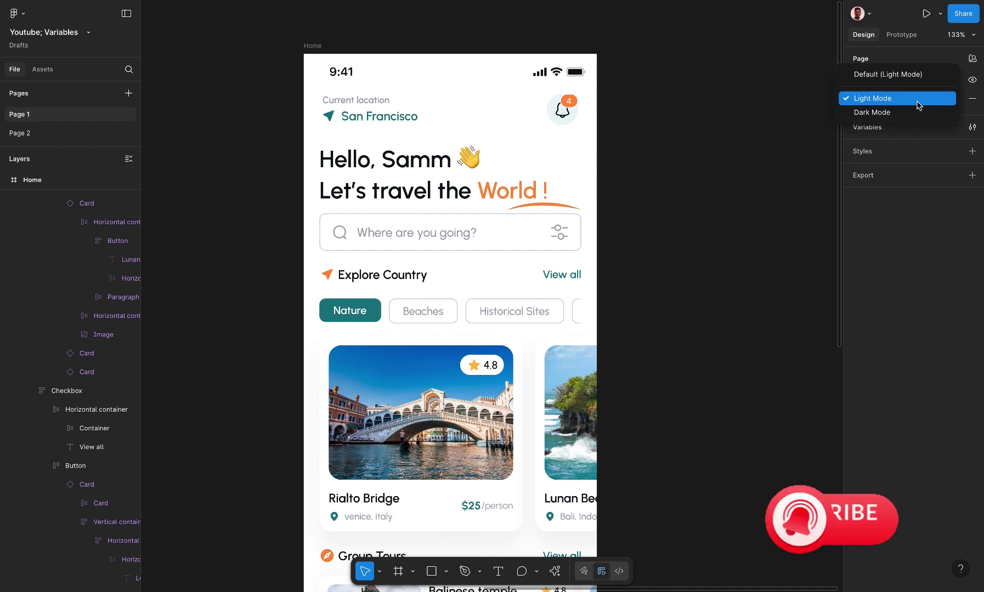
left_click(918, 112)
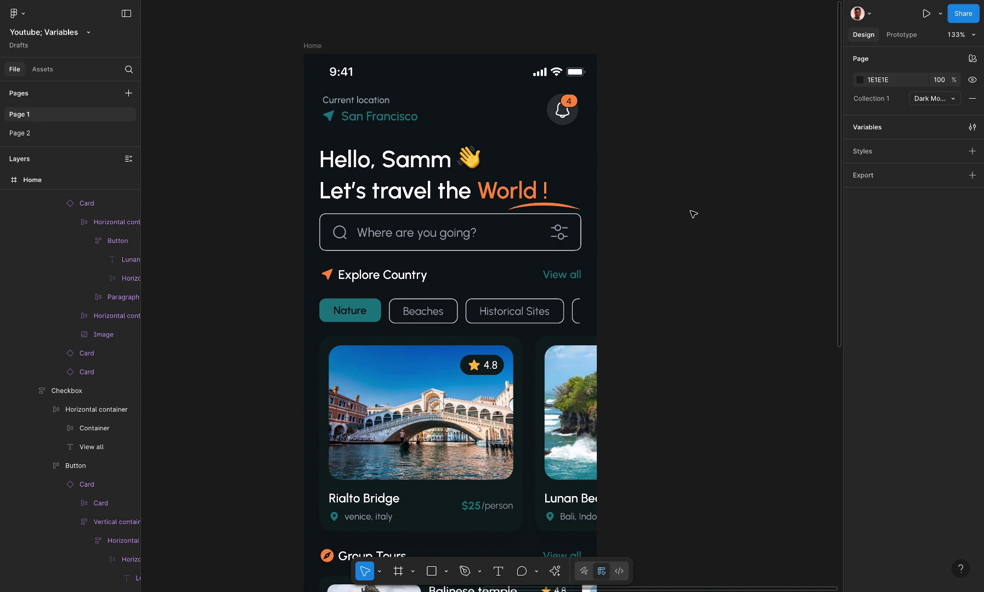
scroll(694, 214, "down", 3, "ctrl")
scroll(694, 214, "right", 2)
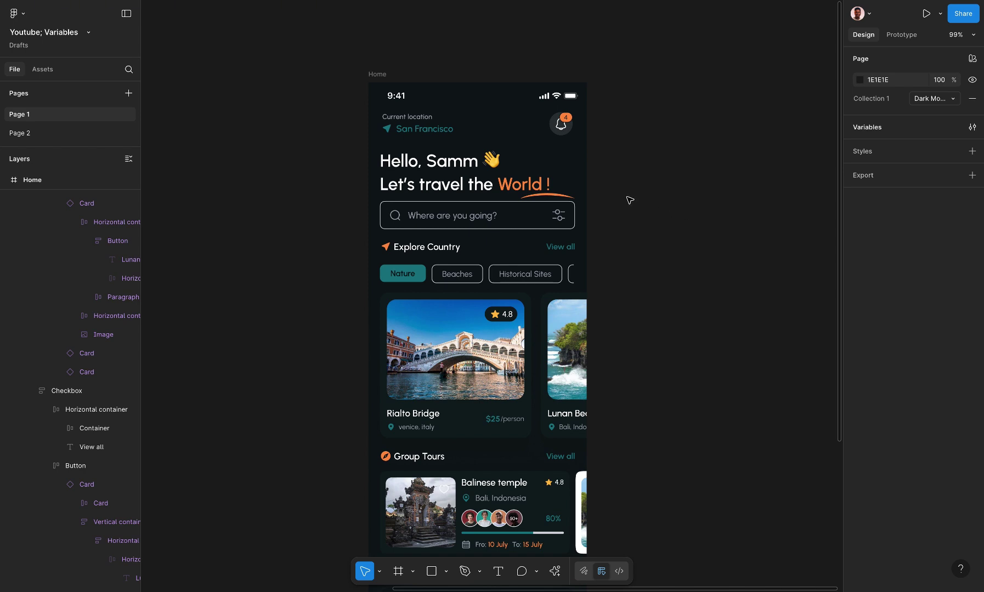
scroll(630, 200, "down", 1)
scroll(630, 200, "right", 1)
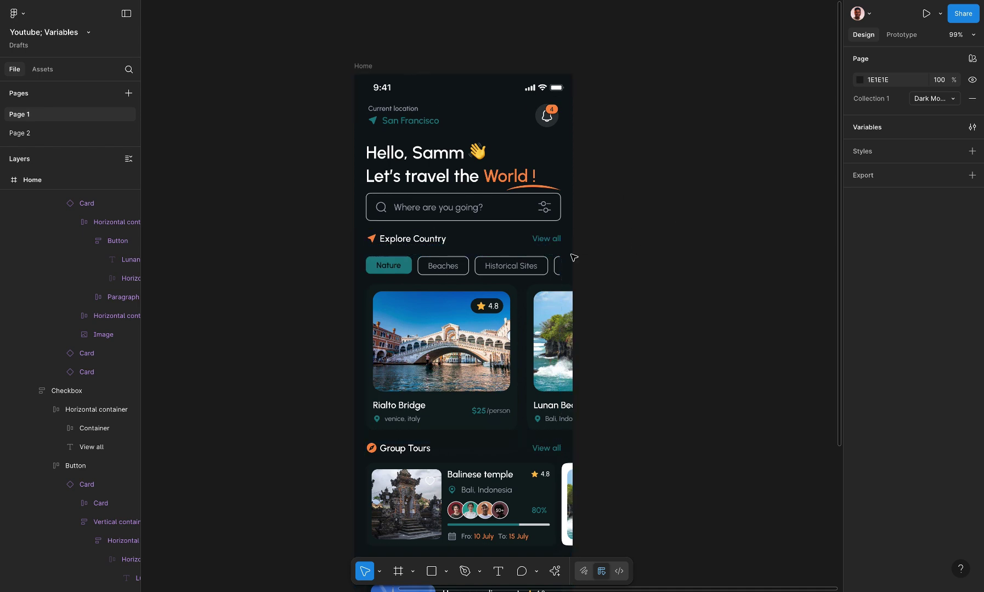
Review the colour variables in Collection 1 along with the collection's variable groups.
left_click(970, 127)
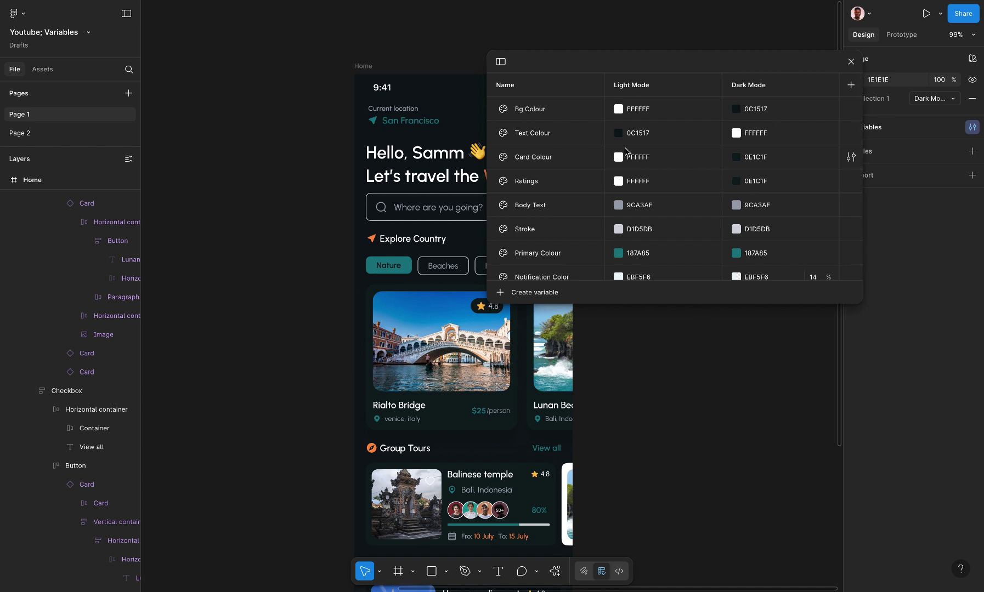
left_click(501, 62)
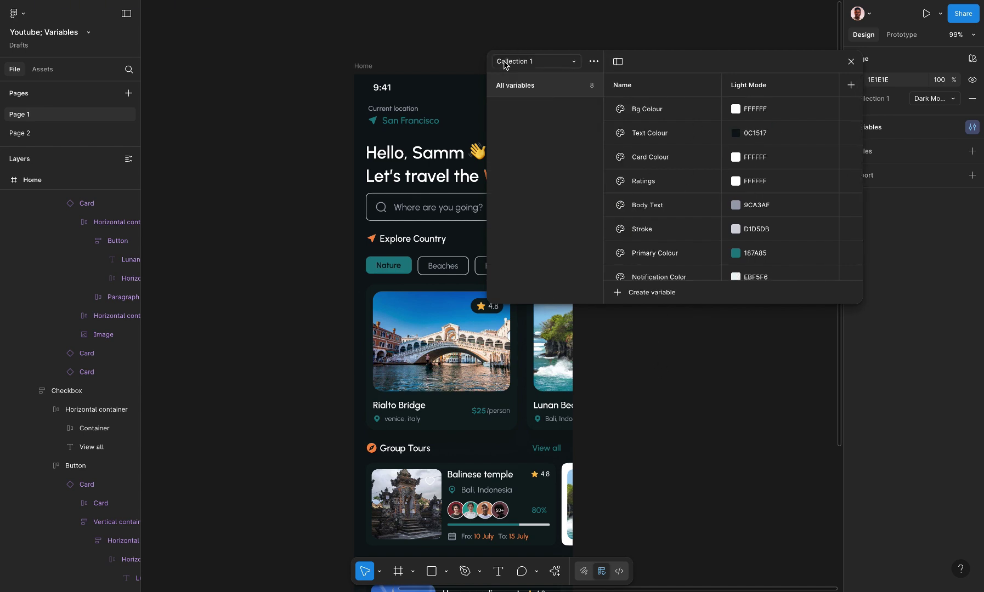
left_click(618, 62)
key("Escape")
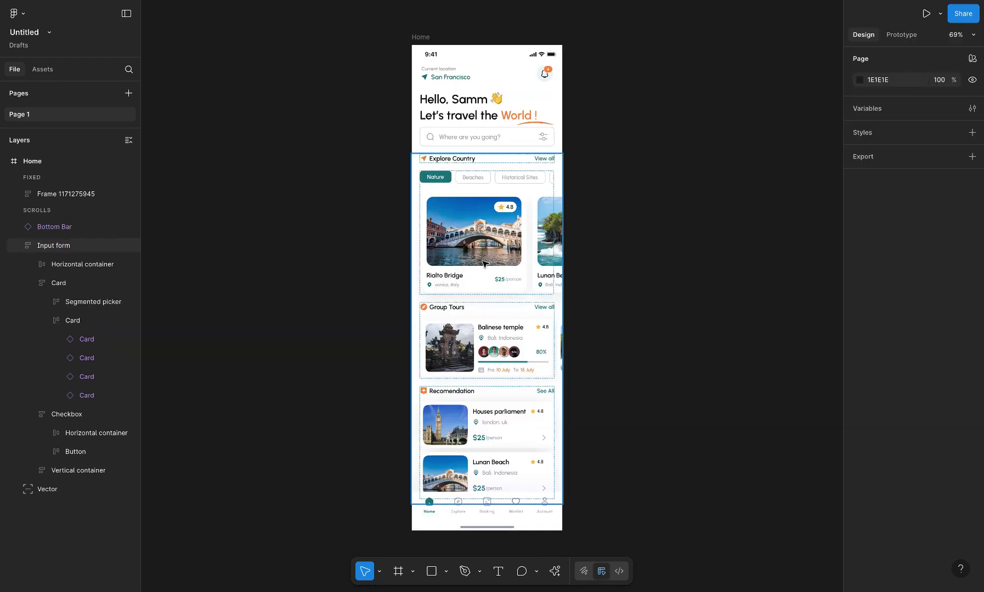
In the Untitled file with the light Home screen, check whether any local variables exist.
scroll(529, 234, "up", 5, "ctrl")
scroll(615, 224, "up", 3)
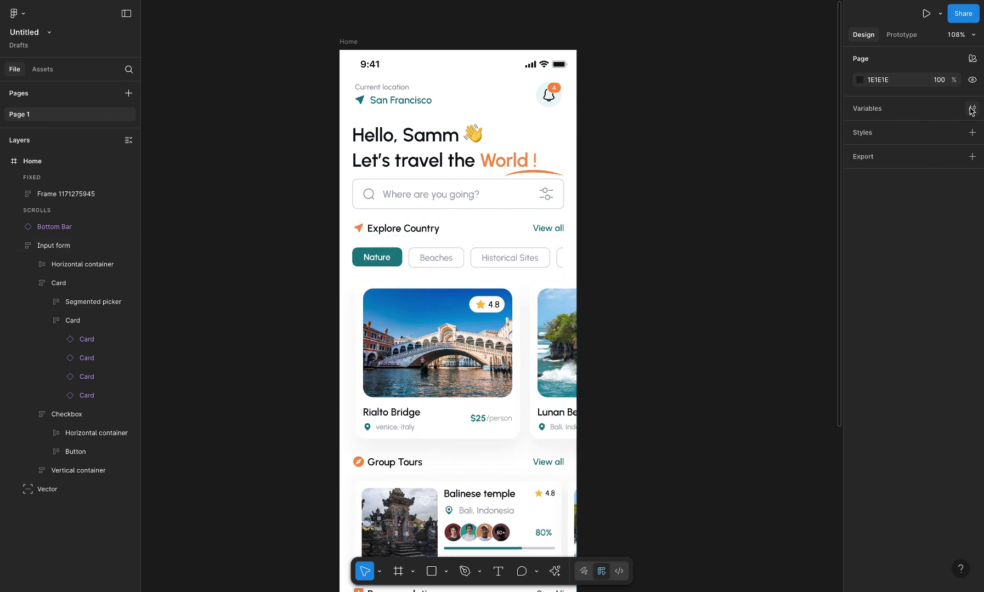
left_click(875, 111)
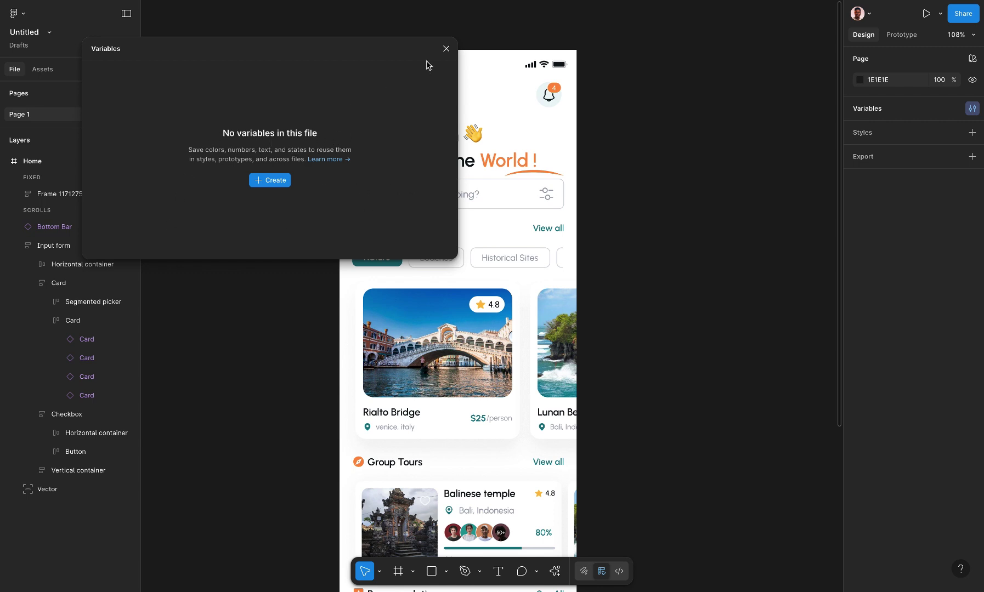
left_click(446, 48)
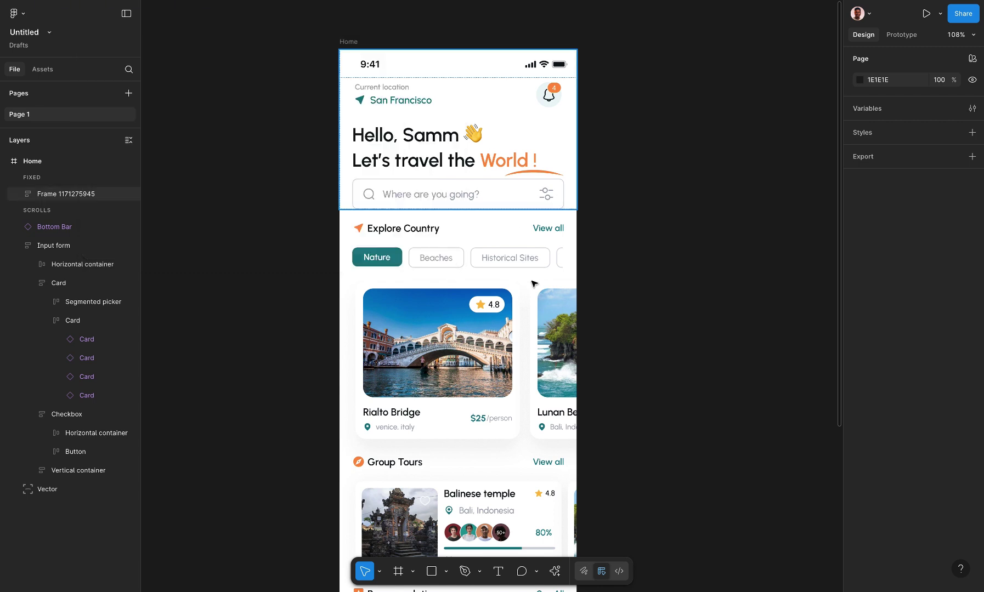
Inspect the nested header frames around the greeting and search field on the Home screen.
left_click(471, 147)
left_click(466, 142)
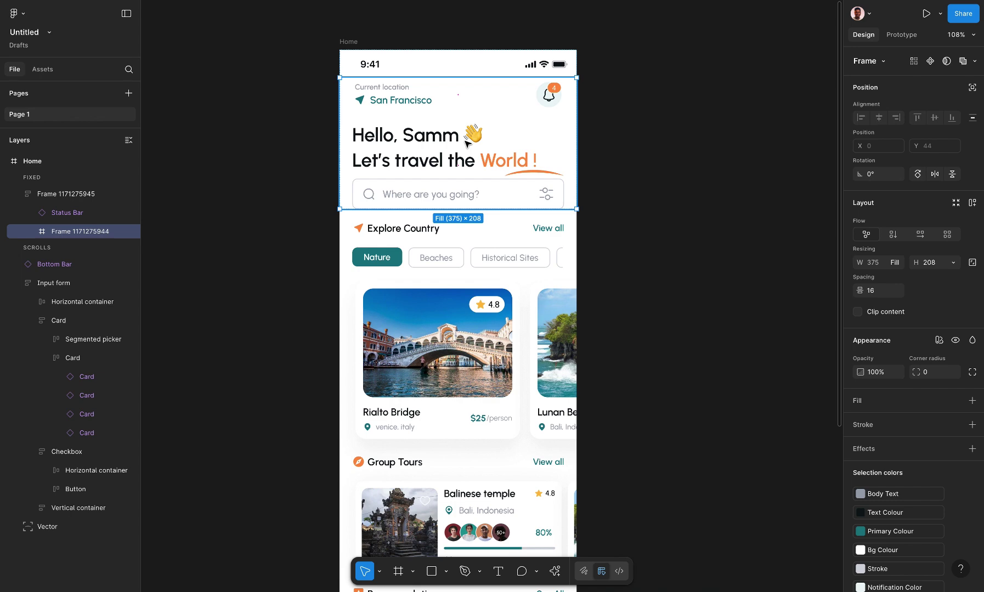
double_click(466, 142)
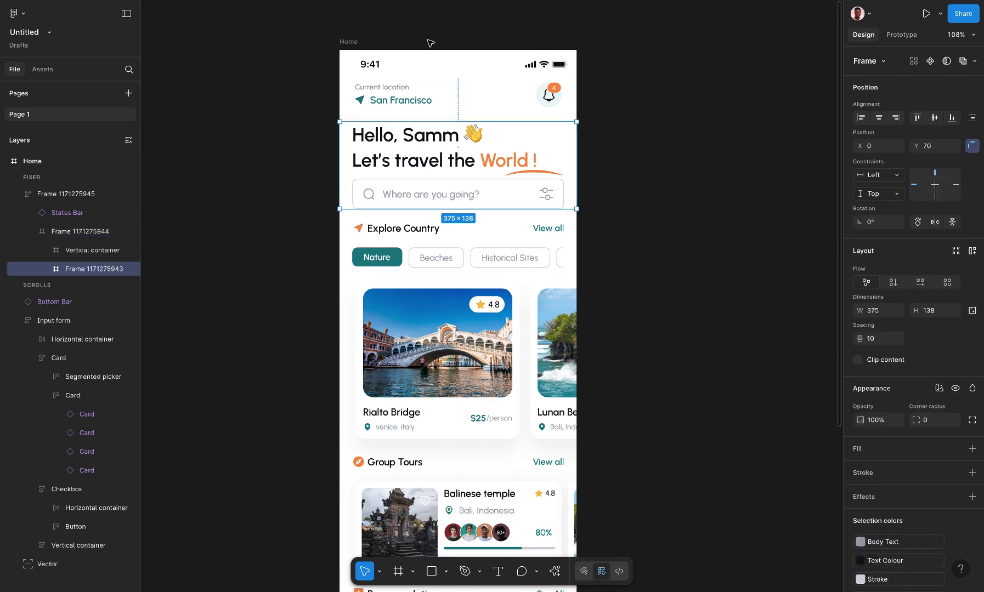
left_click(420, 108)
left_click(664, 92)
scroll(667, 92, "down", 2)
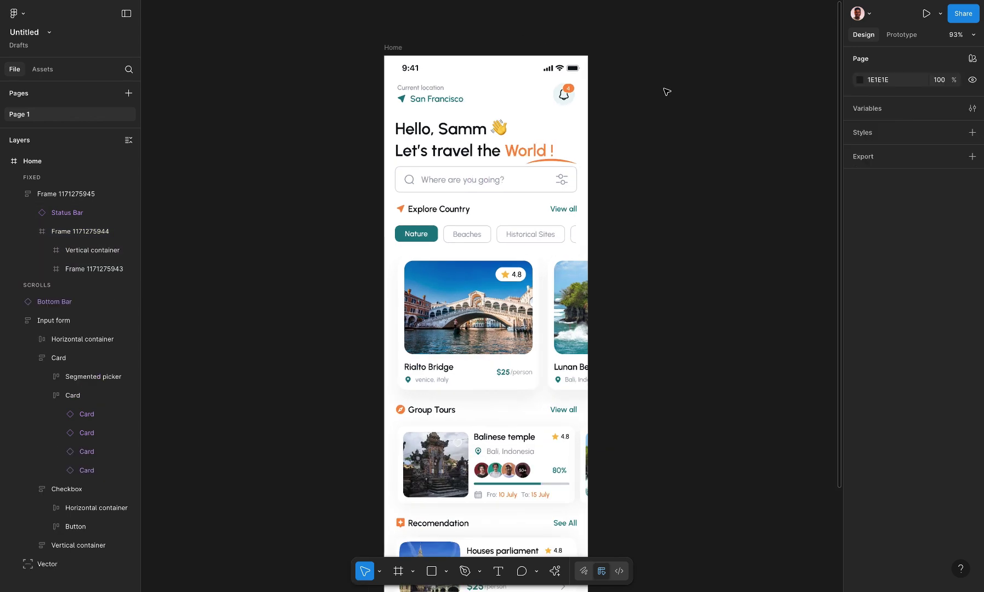
Review the Home screen down to its bottom navigation and inspect the Home frame's properties.
scroll(564, 325, "down", 5)
scroll(566, 326, "up", 2)
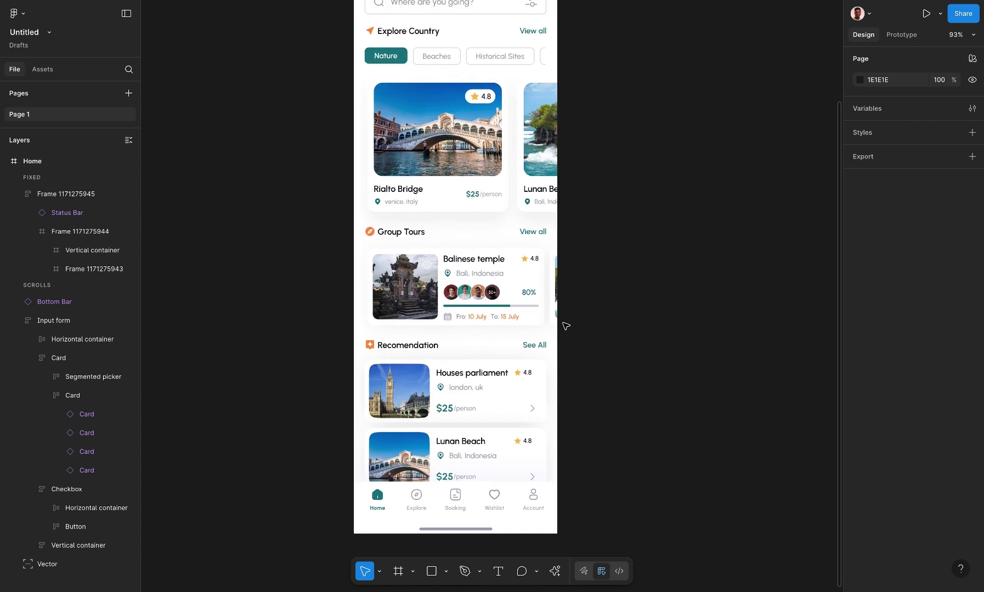
scroll(566, 326, "up", 5)
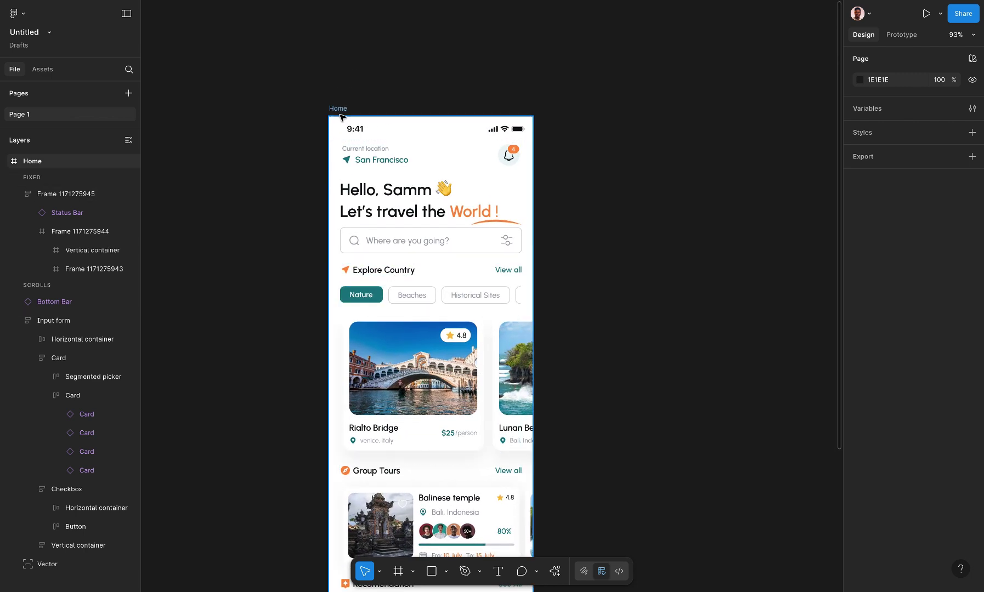
left_click(339, 110)
scroll(307, 98, "down", 2)
scroll(307, 99, "right", 2)
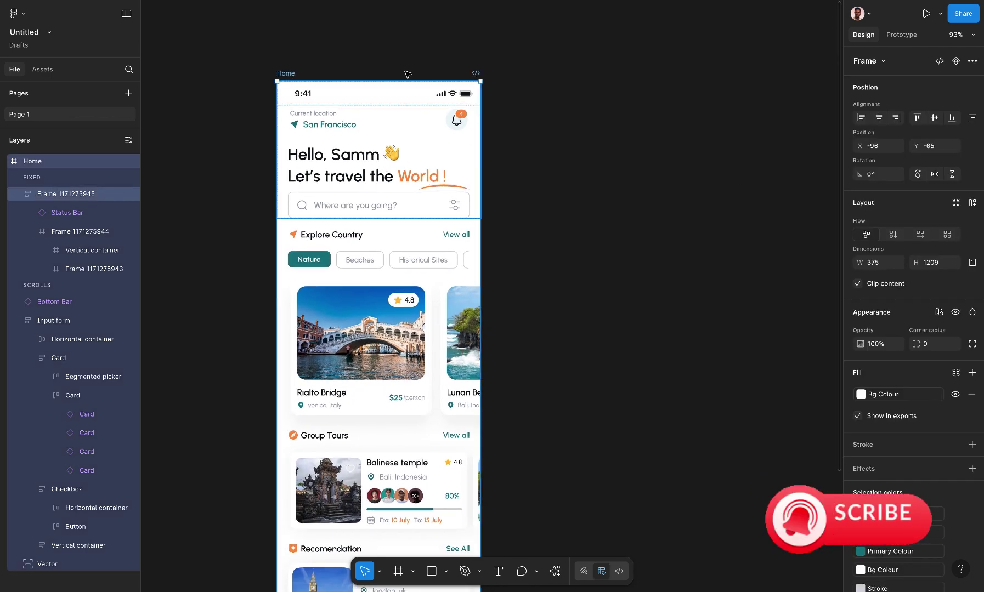
left_click(689, 165)
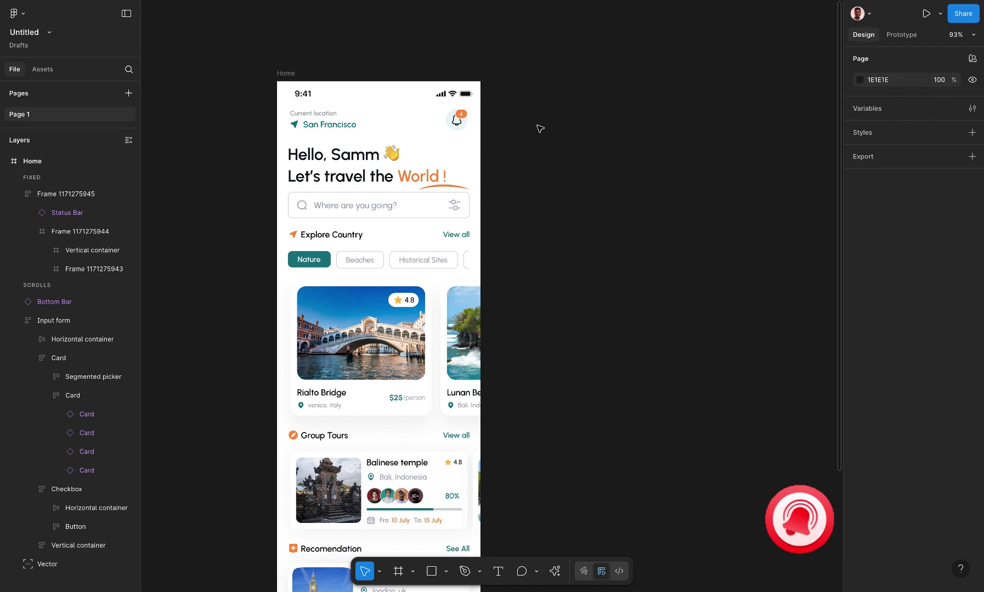
scroll(564, 174, "left", 2)
scroll(564, 174, "down", 1)
scroll(564, 173, "down", 1)
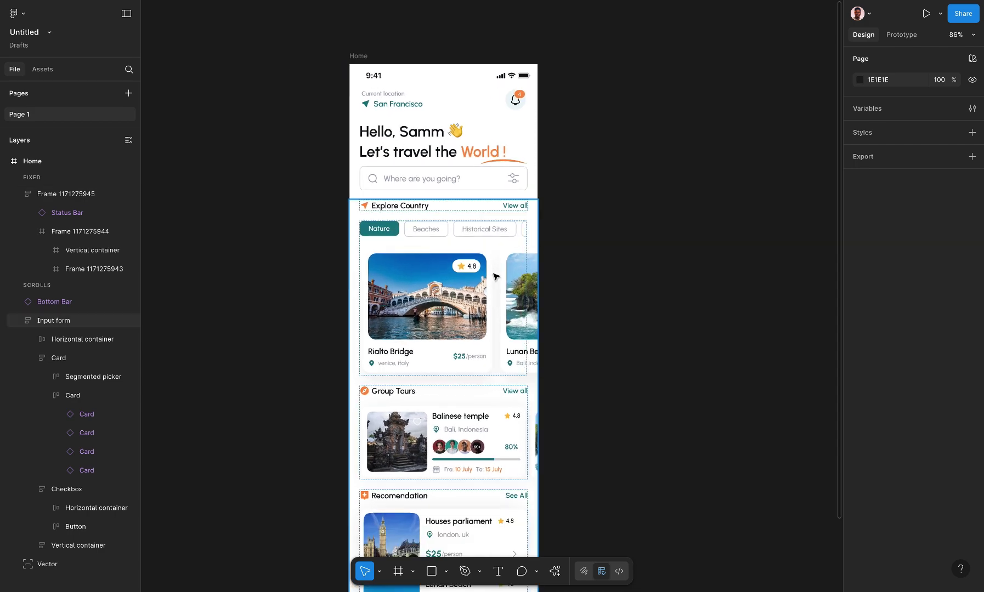
scroll(496, 277, "down", 3)
scroll(483, 264, "right", 1)
scroll(461, 242, "up", 3)
scroll(456, 237, "up", 1)
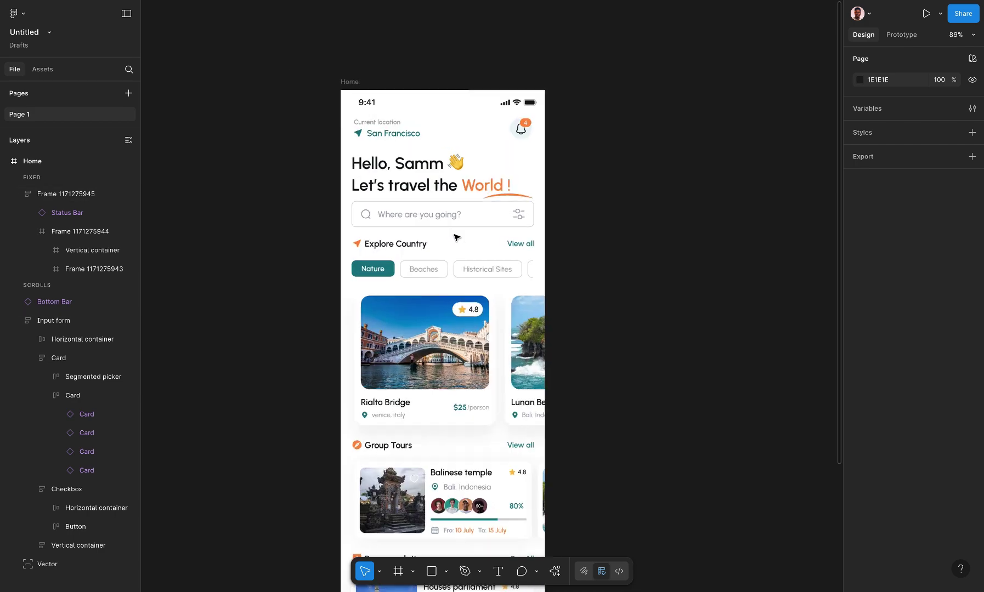
scroll(456, 238, "down", 5)
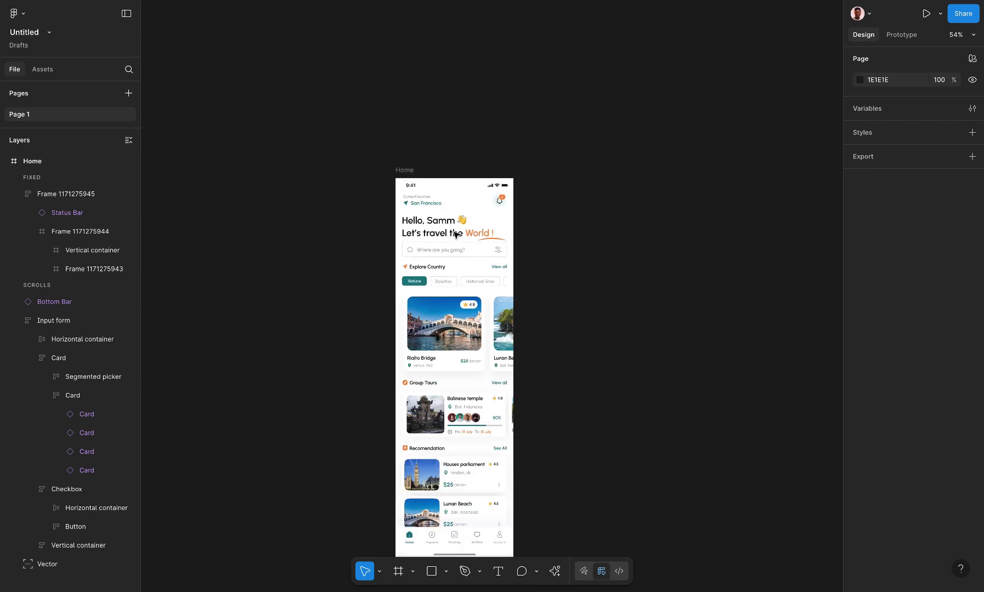
scroll(454, 235, "down", 2)
scroll(390, 199, "up", 5)
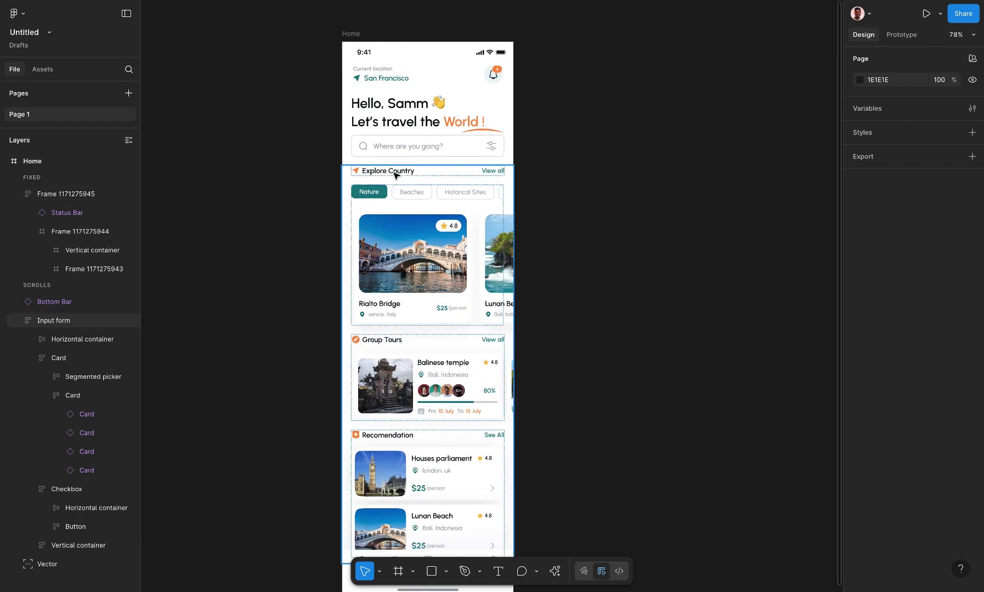
scroll(417, 195, "up", 2)
scroll(437, 214, "right", 1)
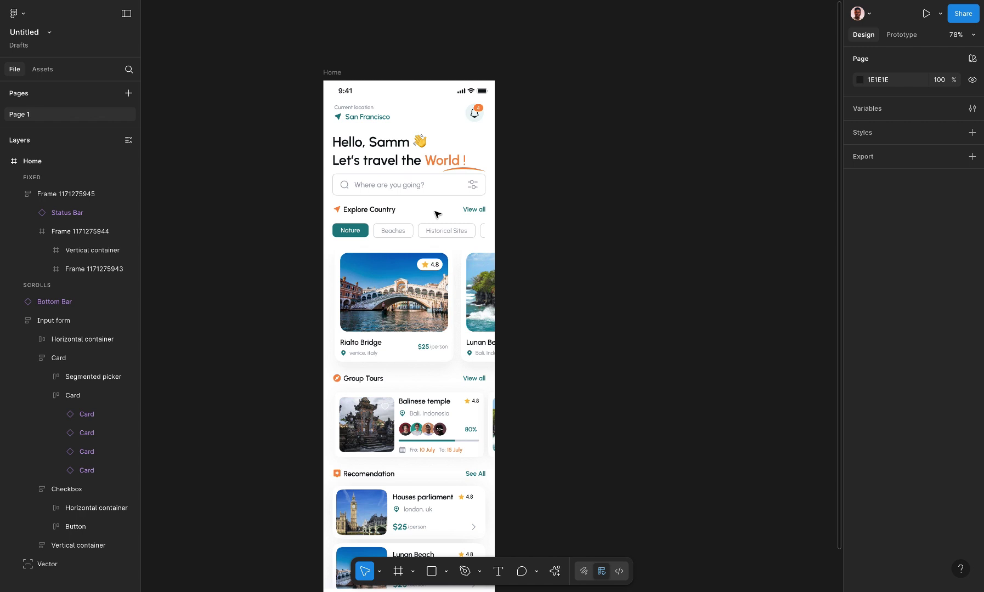
scroll(437, 214, "up", 3)
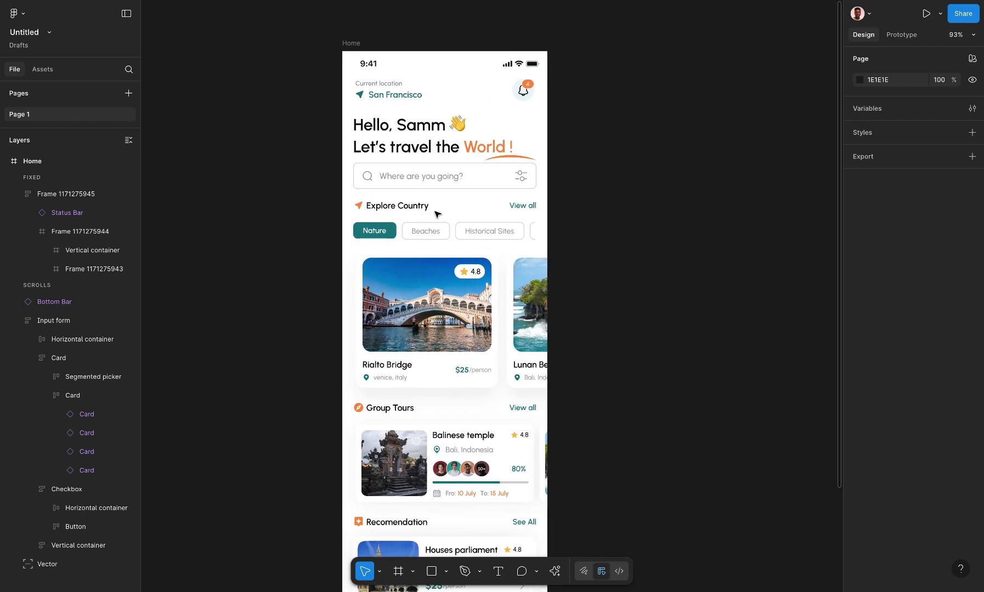
scroll(437, 214, "up", 2)
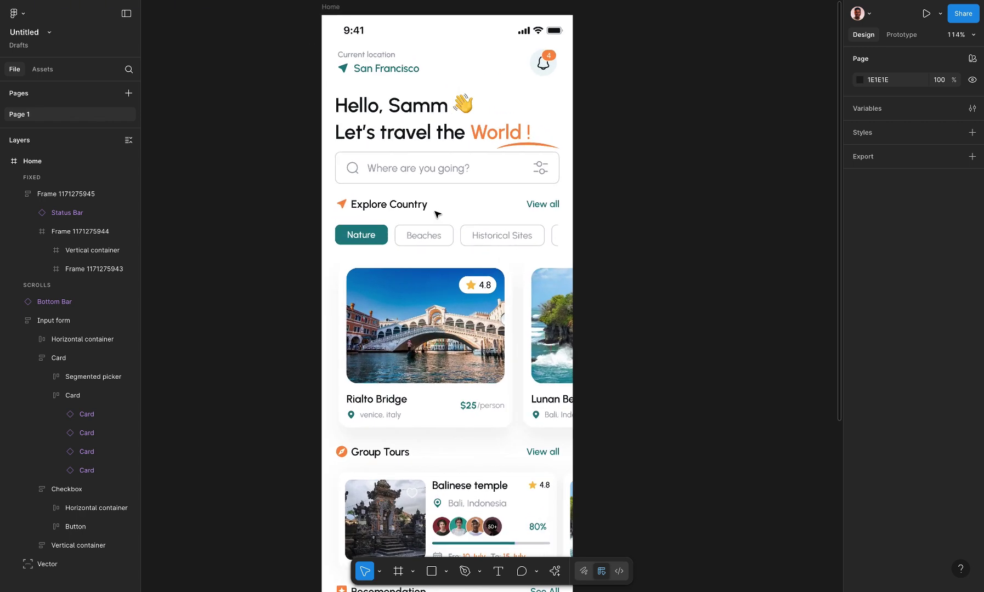
scroll(437, 213, "down", 1)
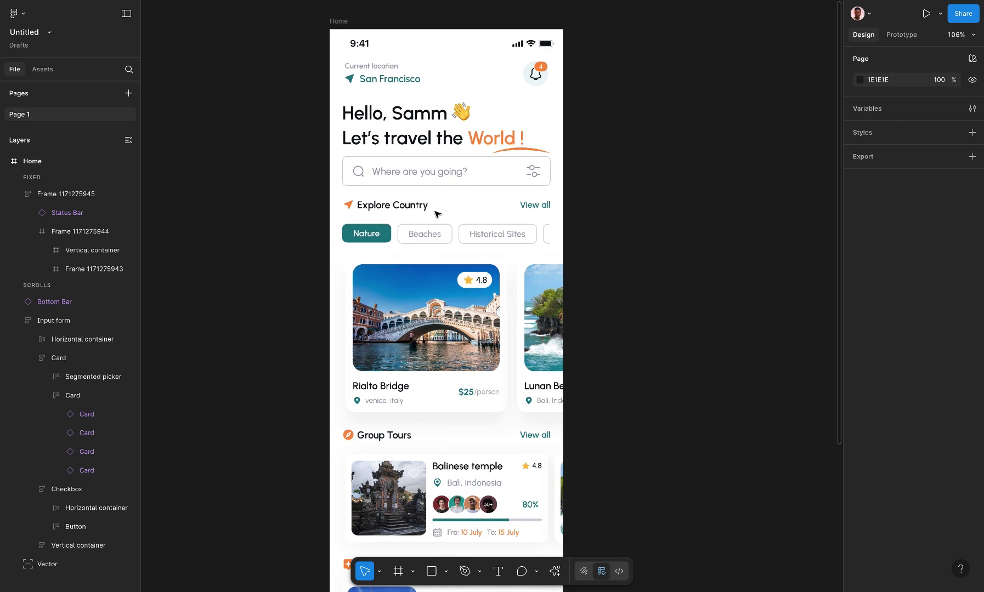
scroll(437, 214, "right", 2)
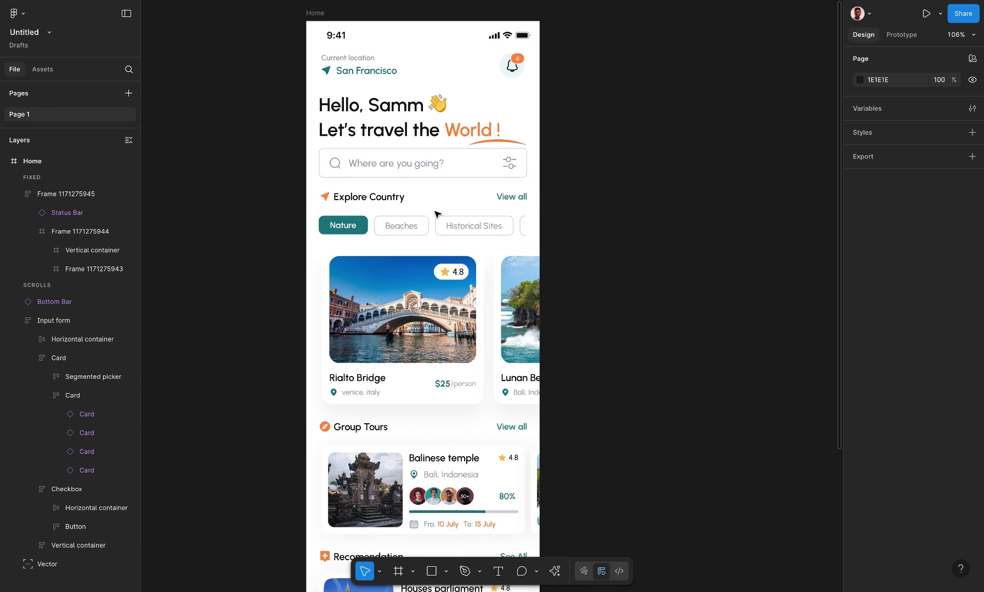
scroll(437, 214, "right", 1)
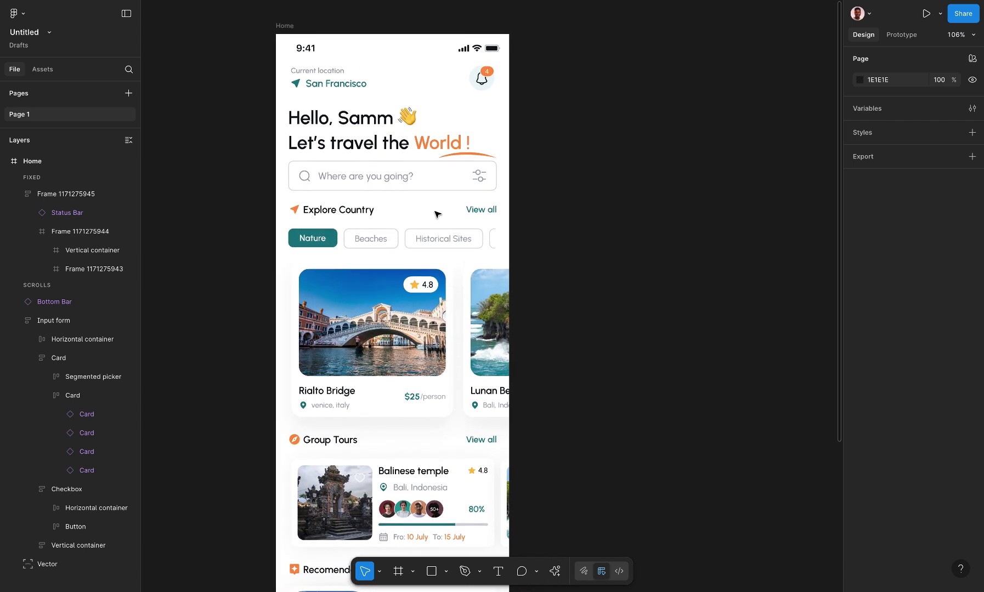
scroll(437, 214, "right", 2)
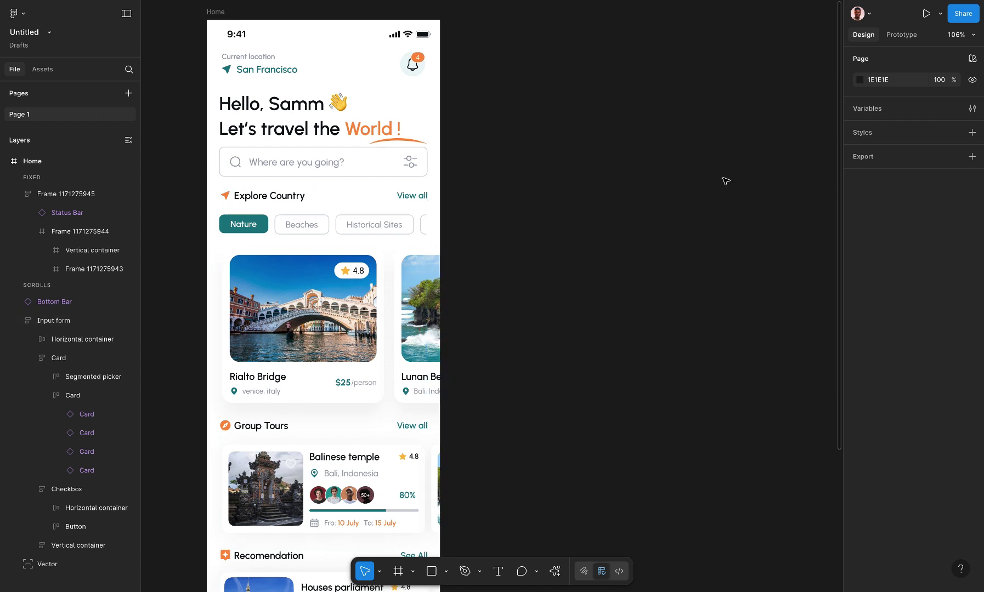
Look through the variable types available for creation in this file without creating one.
left_click(870, 110)
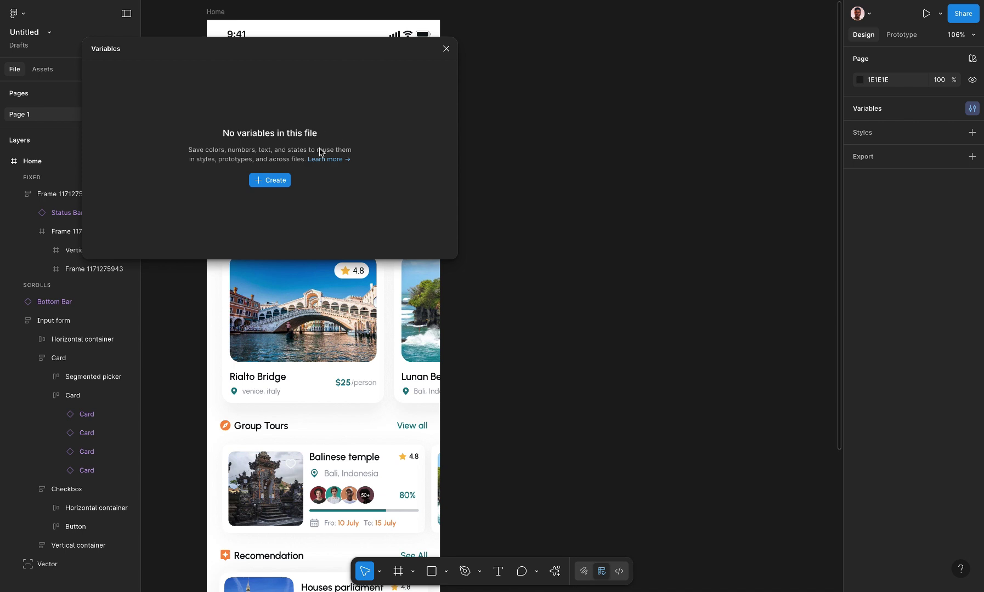
left_click(275, 181)
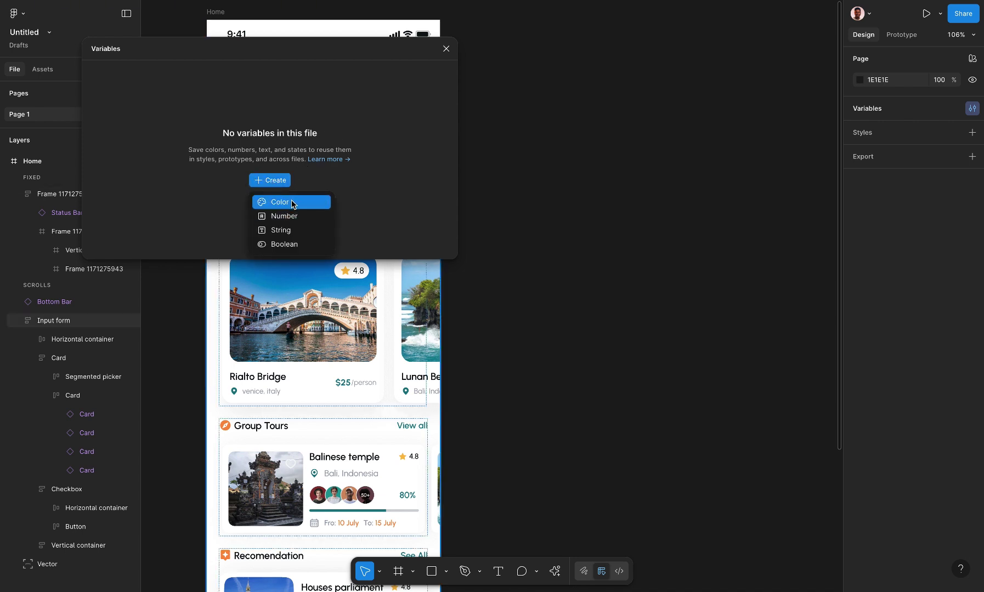
left_click(501, 242)
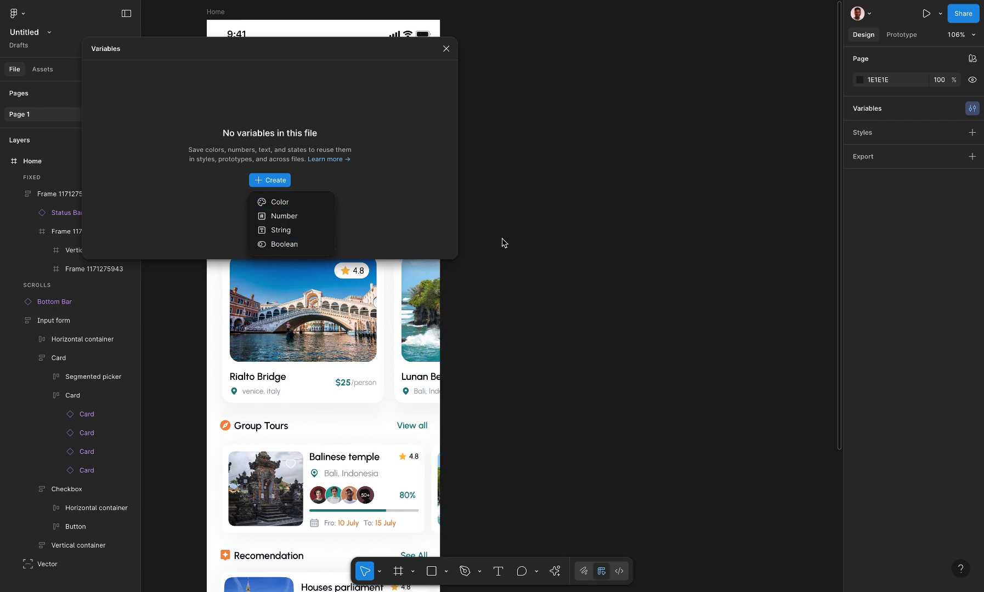
left_click(446, 50)
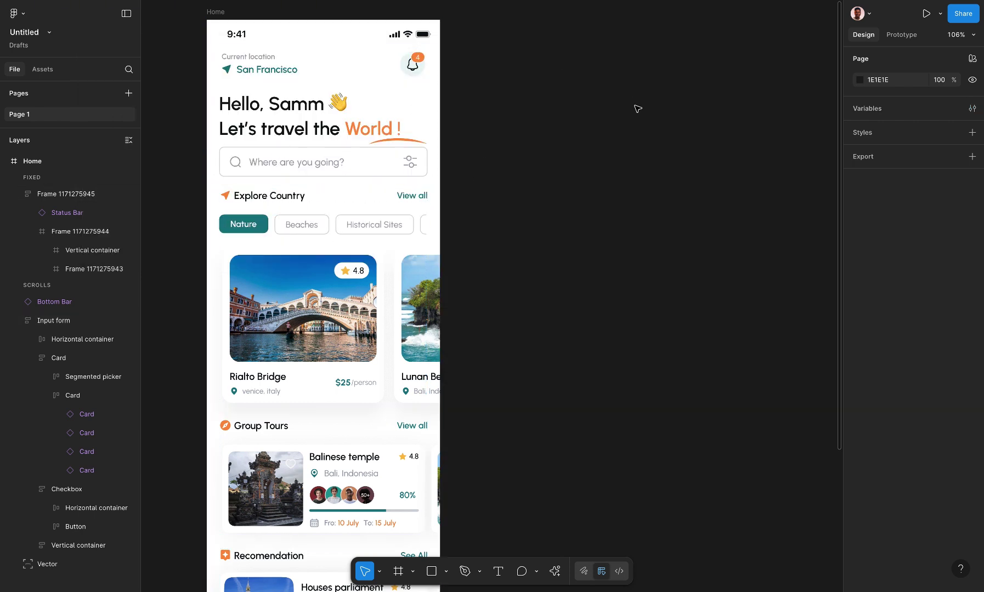
Open the file's local variables and create a colour variable.
left_click(876, 113)
left_click_drag(456, 61, 720, 46)
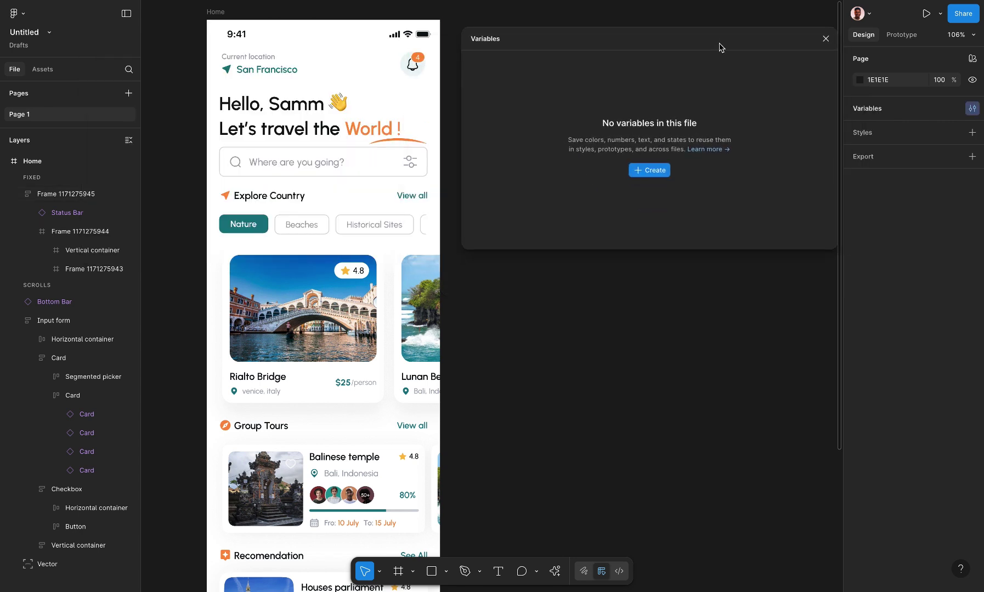
left_click(656, 169)
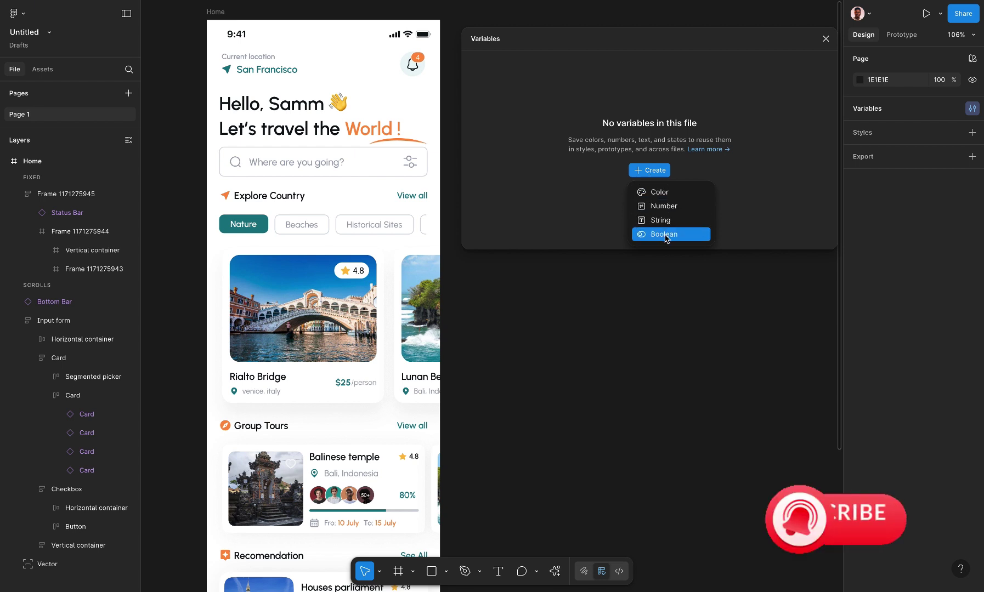
left_click(659, 192)
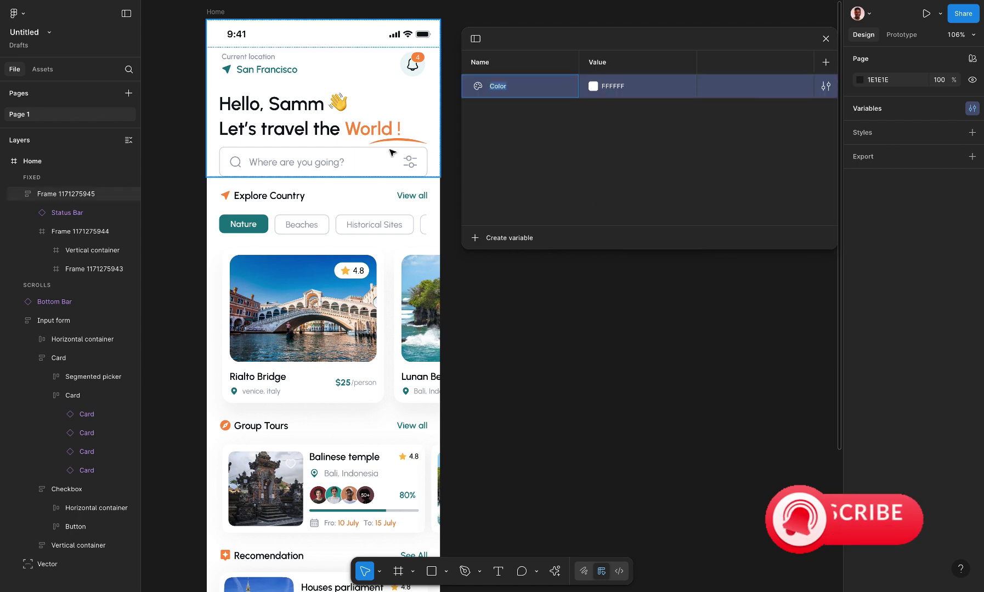
left_click(513, 91)
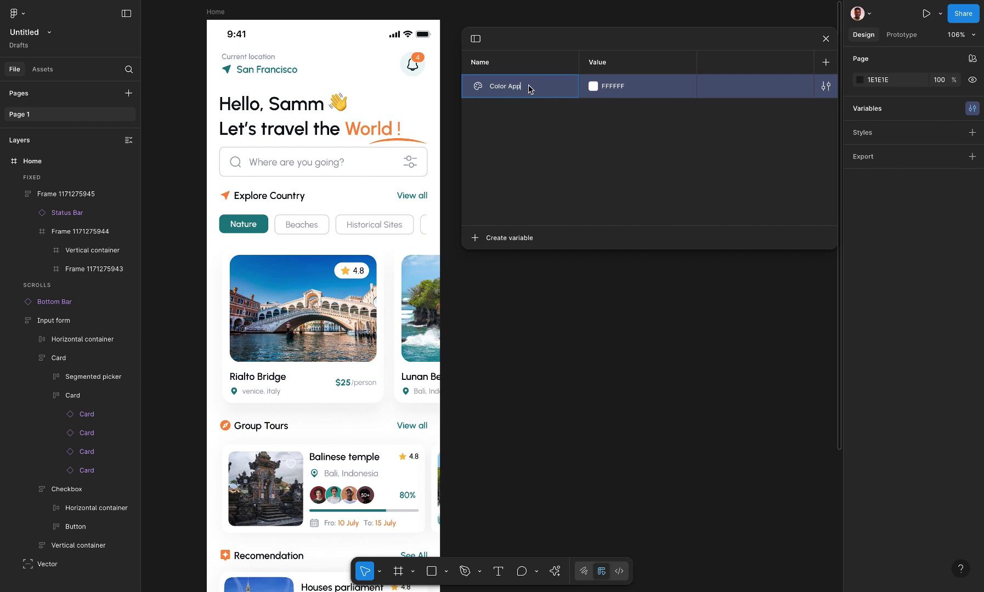
key("BackSpace")
key("BackSpace")
key("BackSpace")
Rename the variable collection's Value mode to Light Mode.
double_click(599, 63)
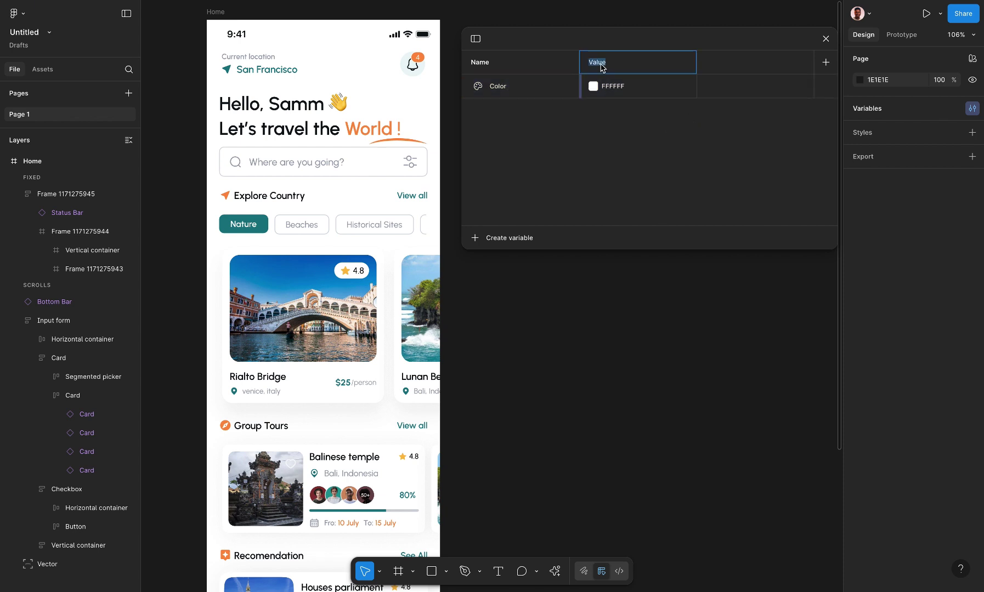
left_click(715, 70)
left_click(617, 61)
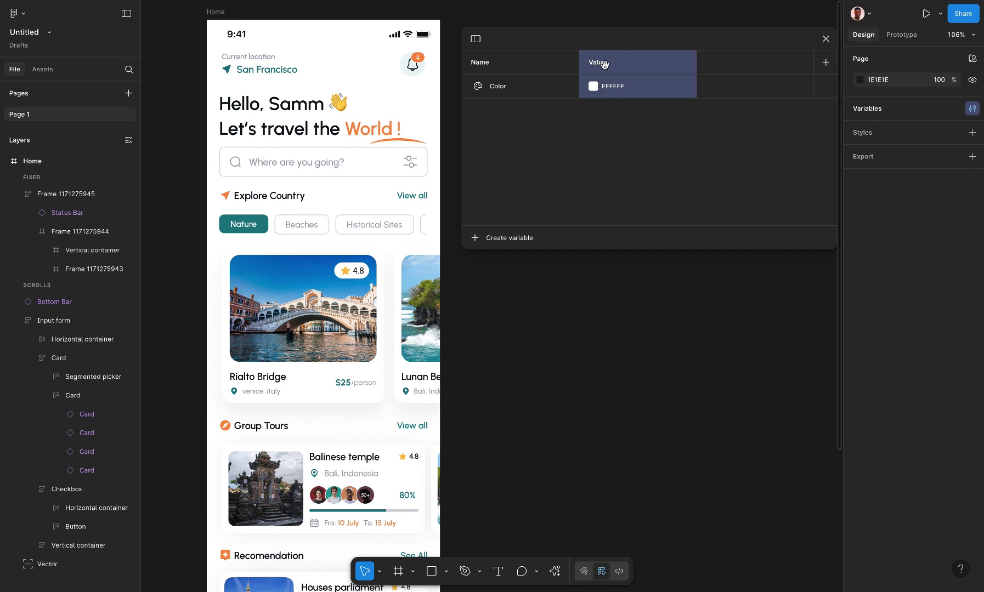
double_click(603, 65)
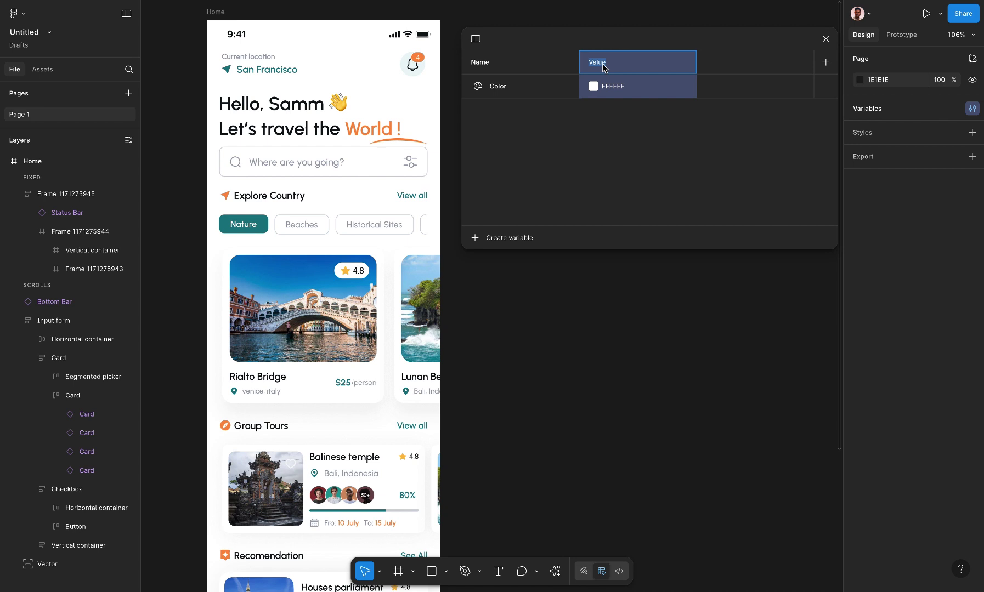
type("Light Mode")
key("Return")
Add a second mode named Dark Mode to the variable collection.
left_click(826, 62)
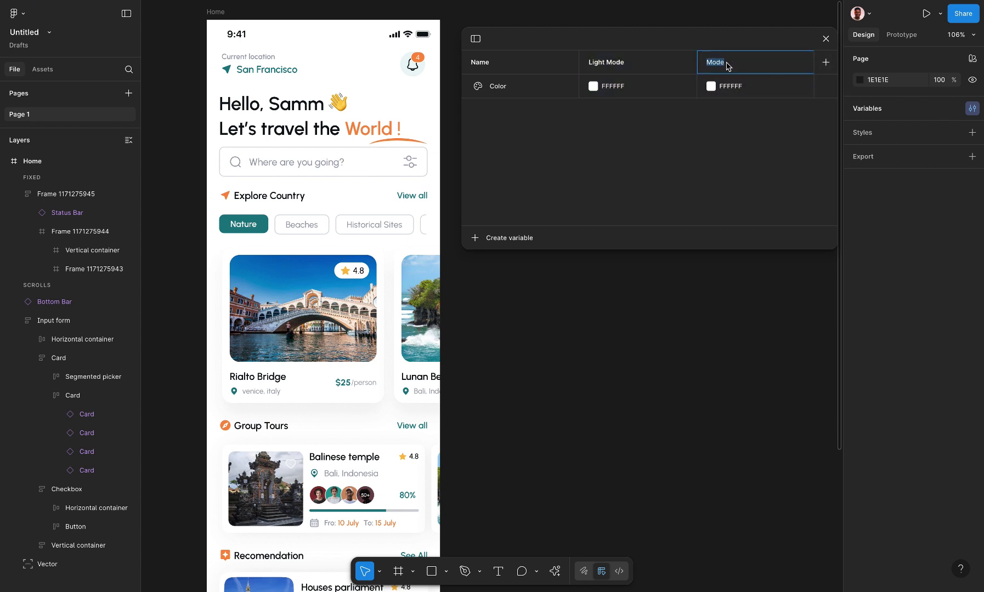
type("dArk Mode")
key("Return")
Rename the colour variable to Background.
left_click(612, 88)
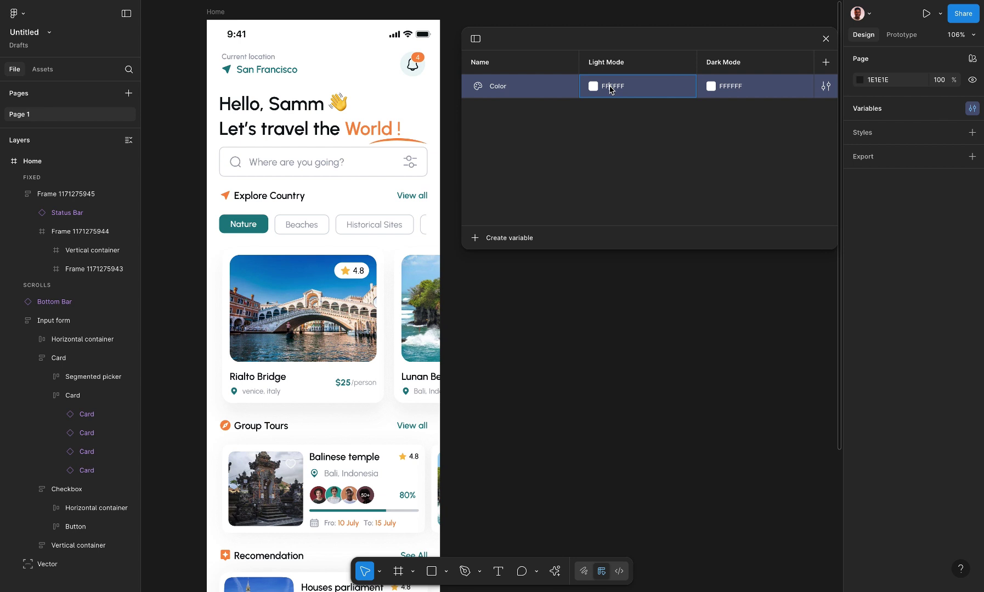
left_click(612, 89)
left_click(500, 89)
left_click(504, 90)
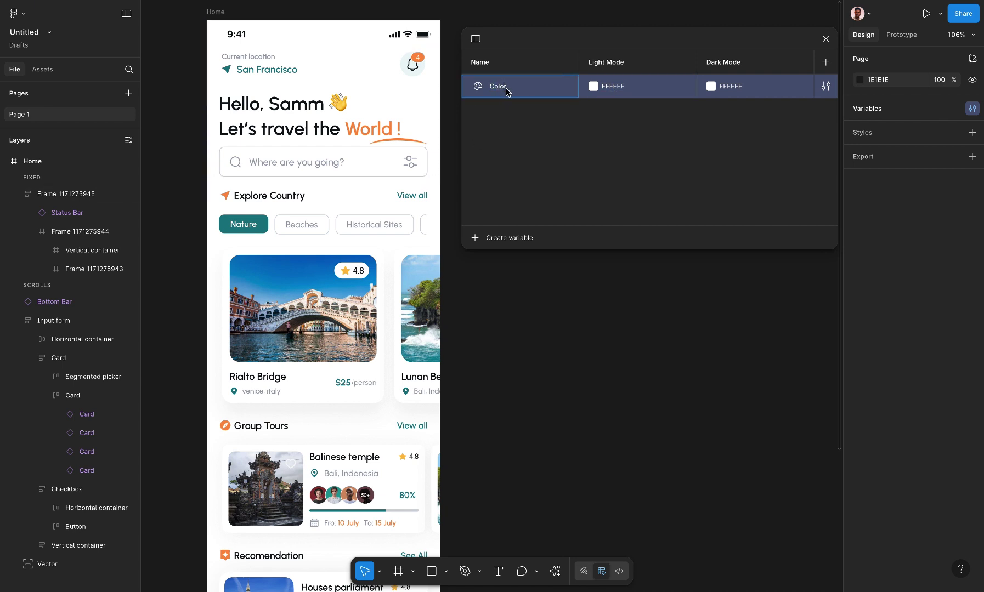
double_click(504, 90)
type("Background")
Set the Background variable's Light Mode value to white.
left_click(598, 87)
left_click(601, 129)
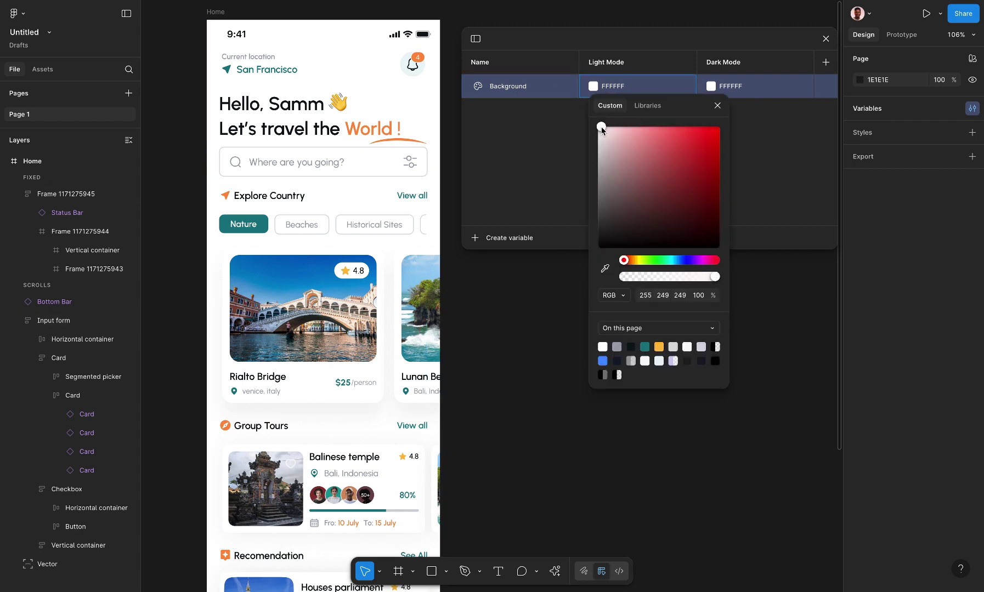
left_click(621, 88)
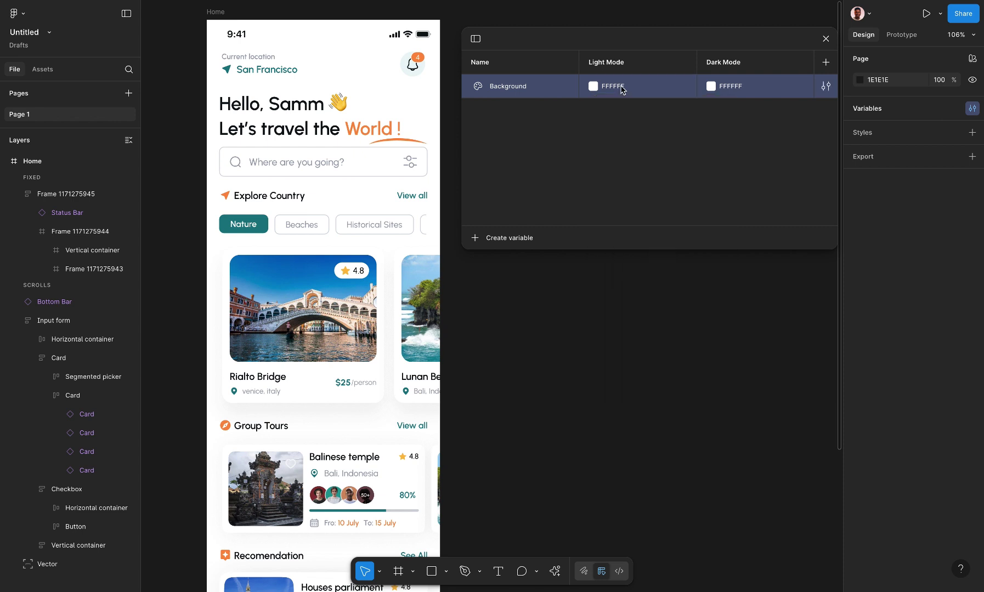
double_click(622, 89)
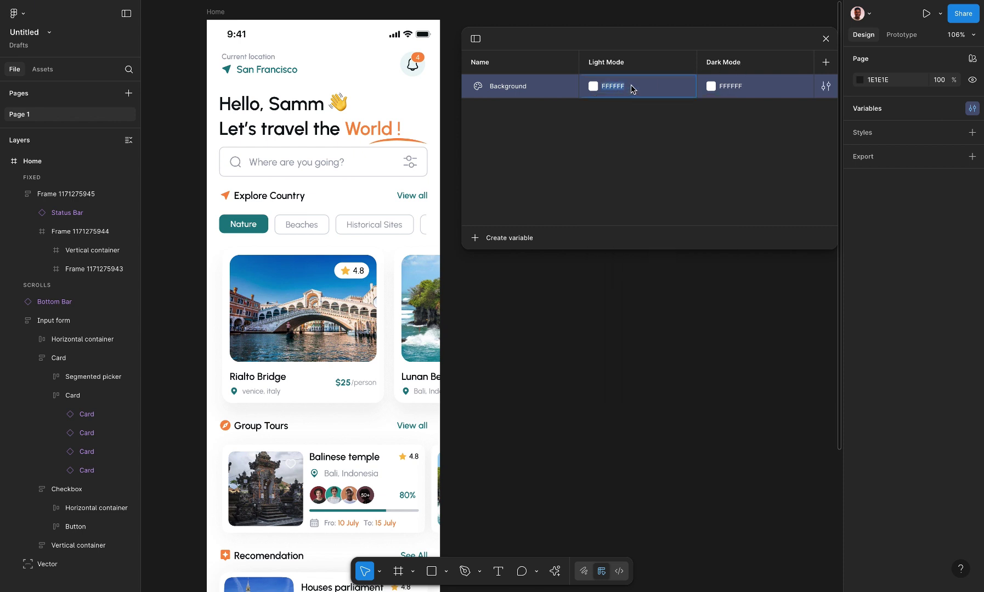
left_click(632, 89)
type("white")
Set the Background variable's Dark Mode value to 0C1517.
double_click(737, 86)
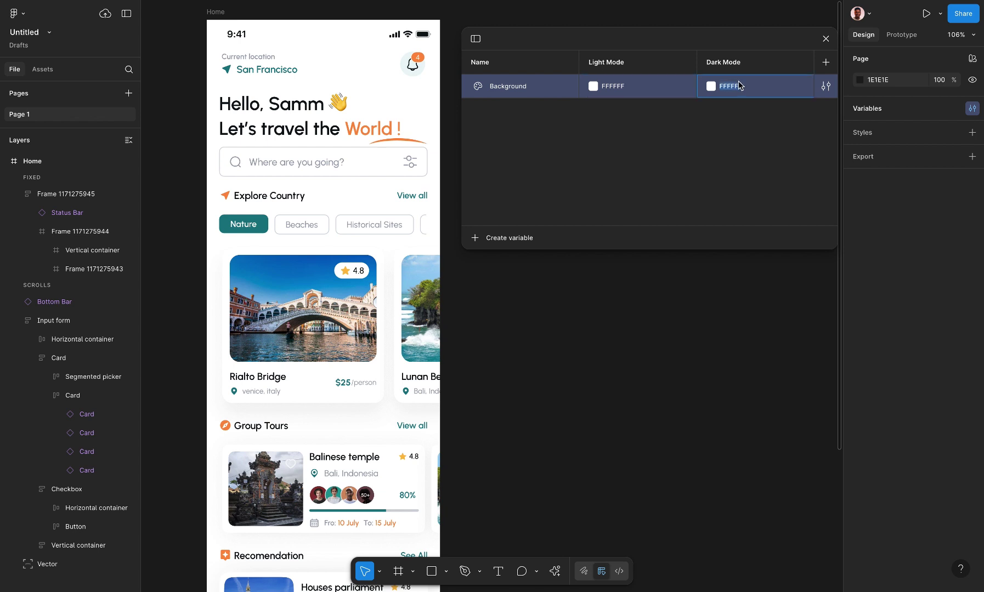
left_click(711, 87)
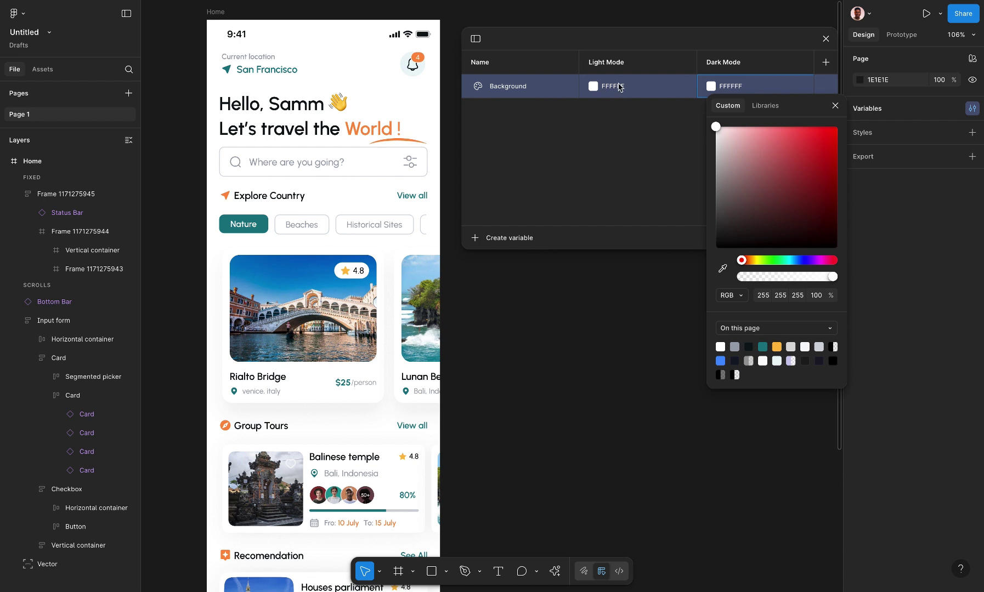
left_click(733, 91)
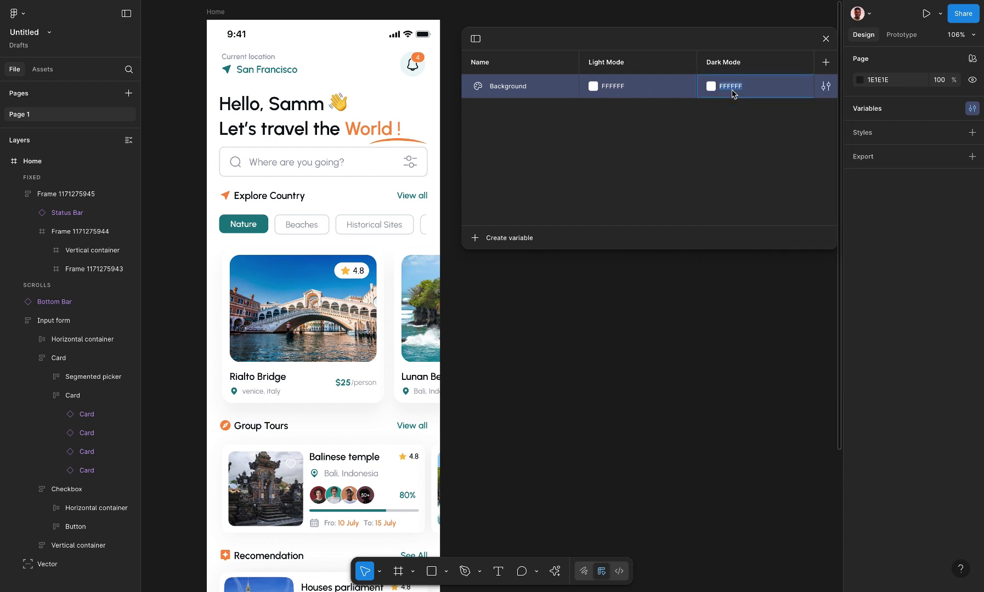
type("0C1517")
key("Return")
Extend the Background variable's name to Background Colour.
double_click(512, 90)
left_click(525, 90)
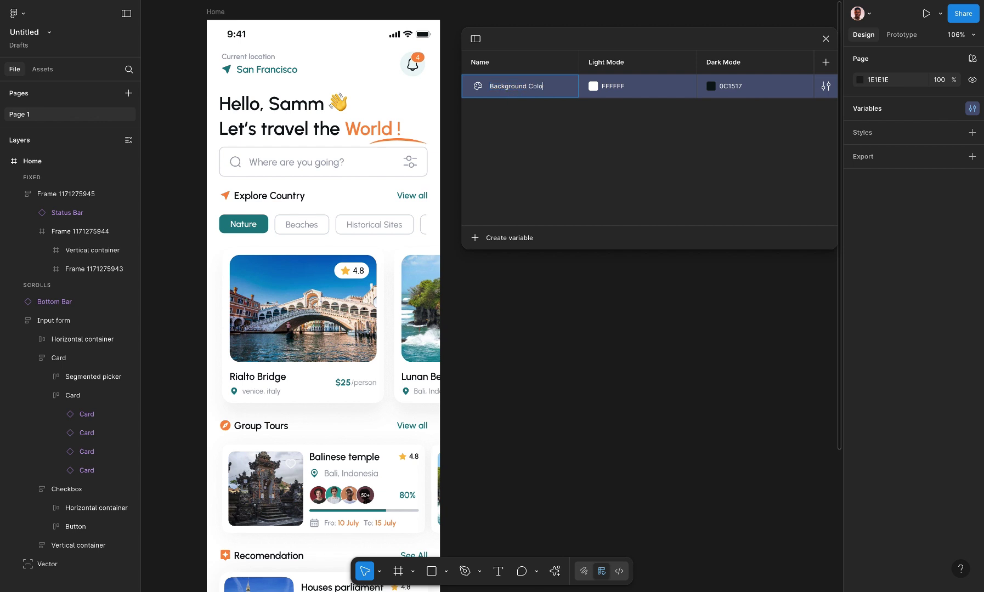
left_click(518, 147)
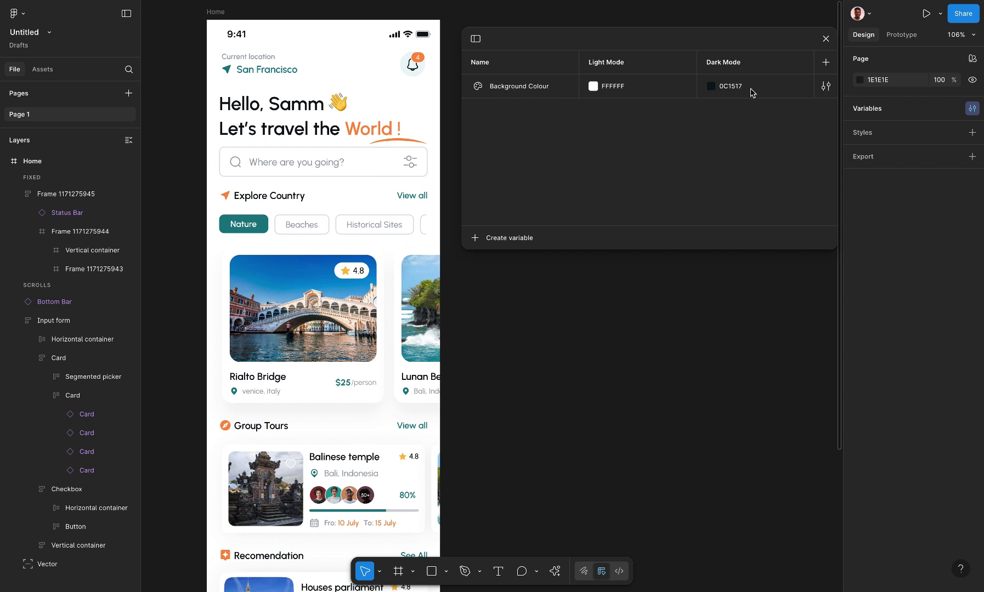
Inspect the details and scope settings of the Background Colour variable.
left_click(825, 87)
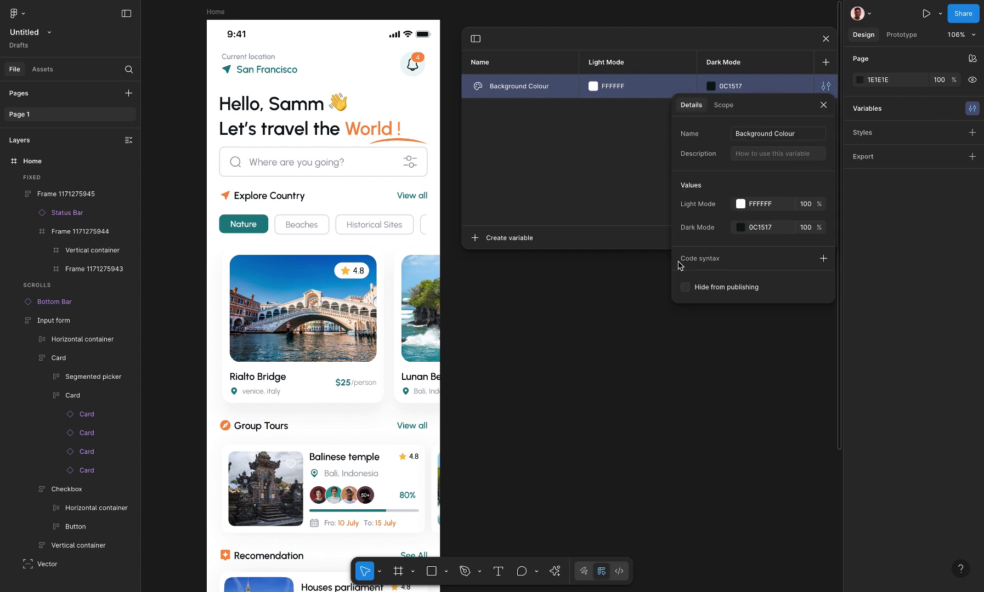
left_click(724, 105)
left_click(692, 105)
left_click(600, 128)
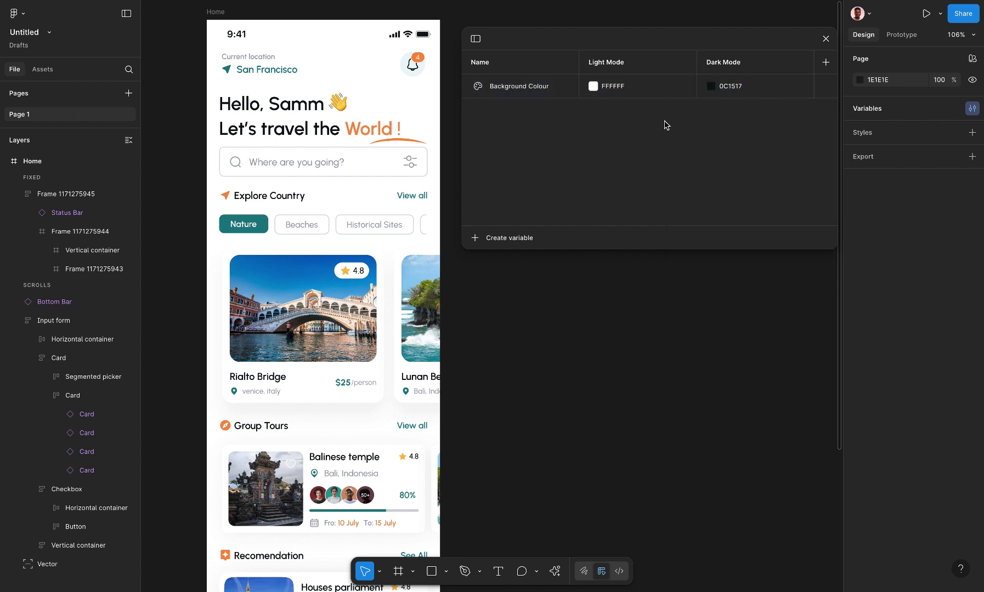
Create a second colour variable named Text Colour.
left_click(509, 239)
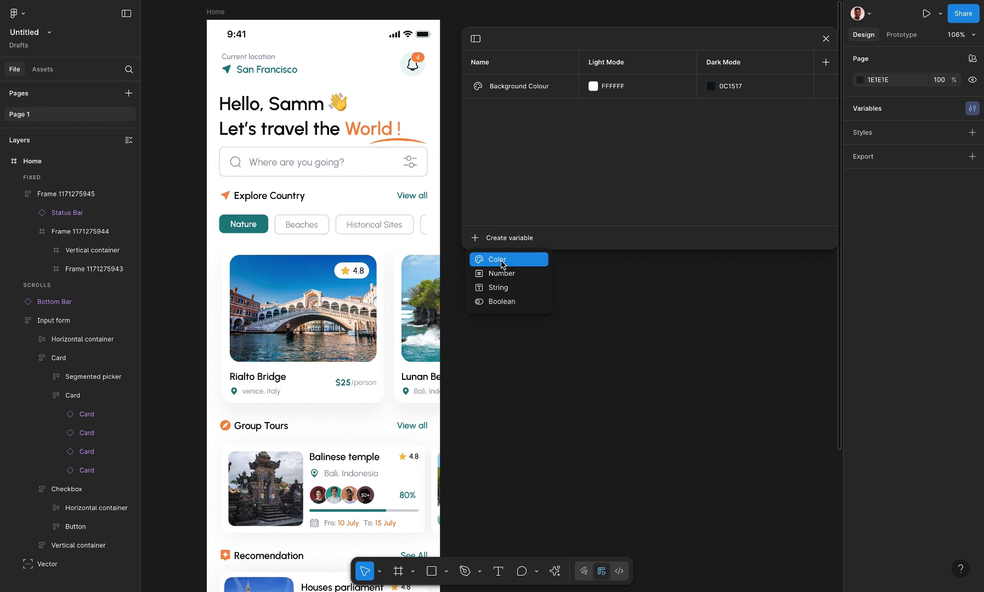
left_click(503, 263)
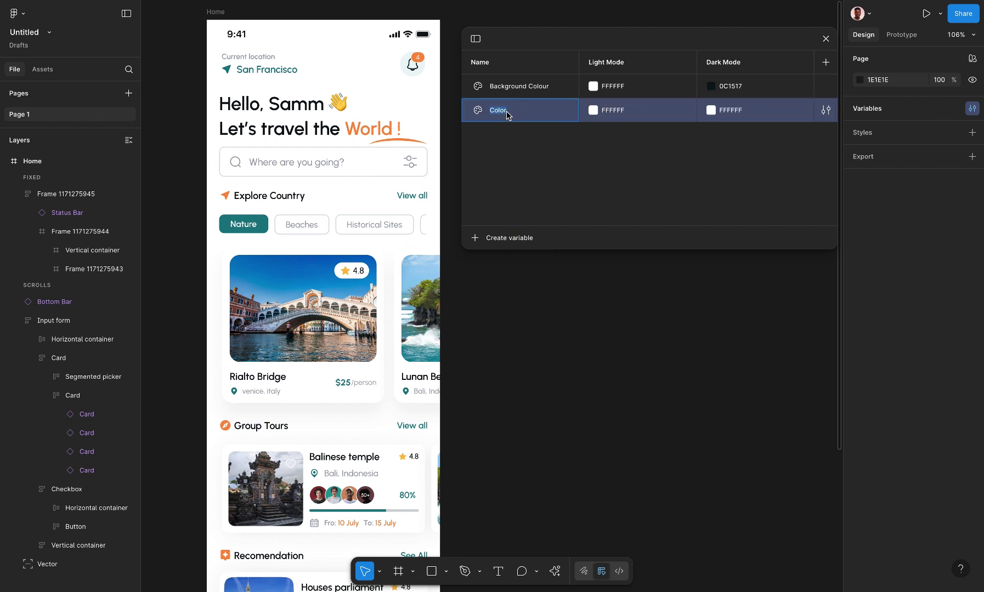
type("Text")
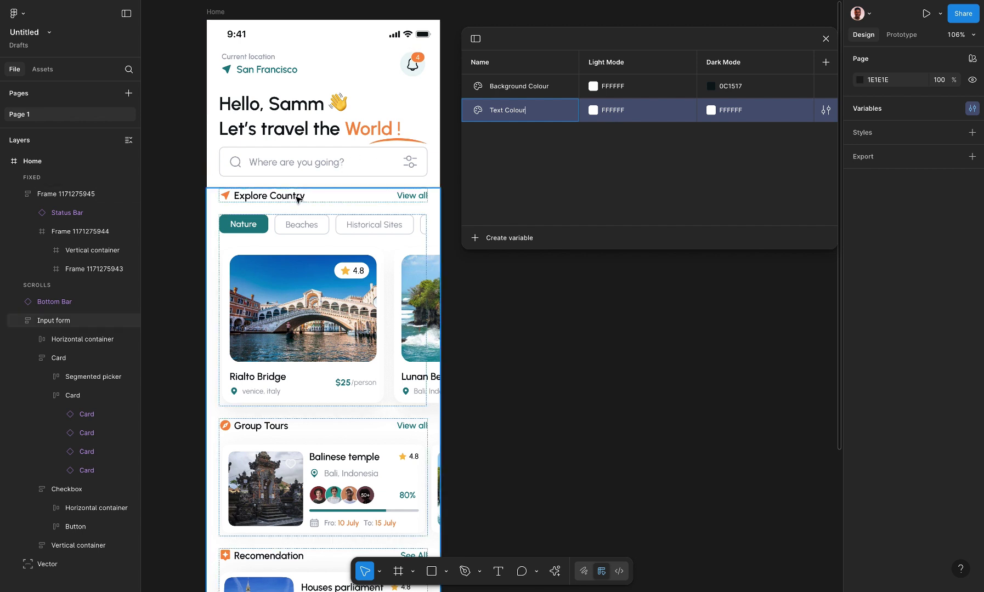
Set Text Colour's Light Mode value to 0C1517, copied from Background Colour's Dark Mode value, and leave the greeting text's editing mode.
left_click(612, 114)
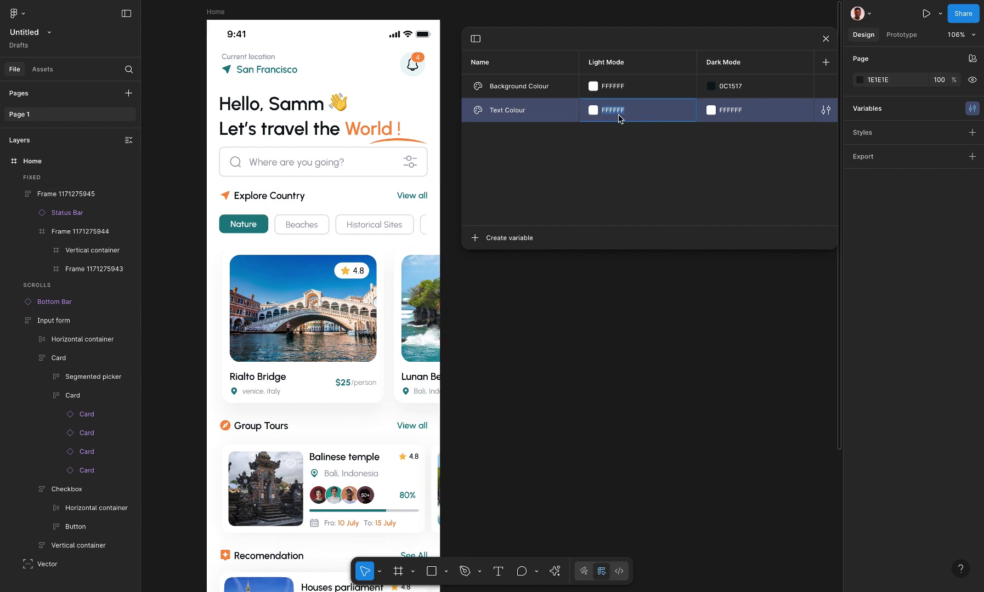
left_click(289, 108)
double_click(289, 108)
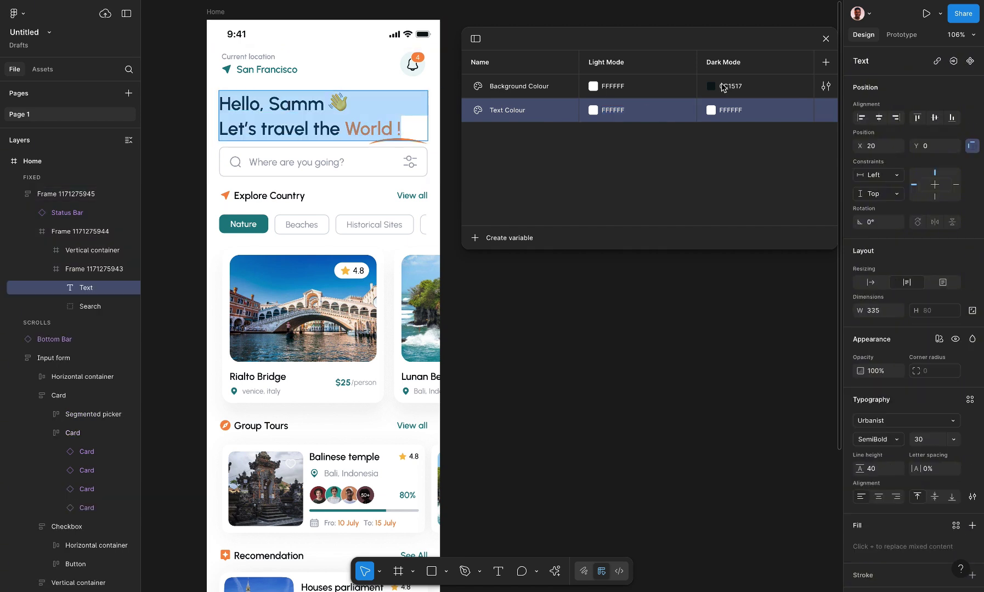
left_click(730, 87)
key("ctrl+c")
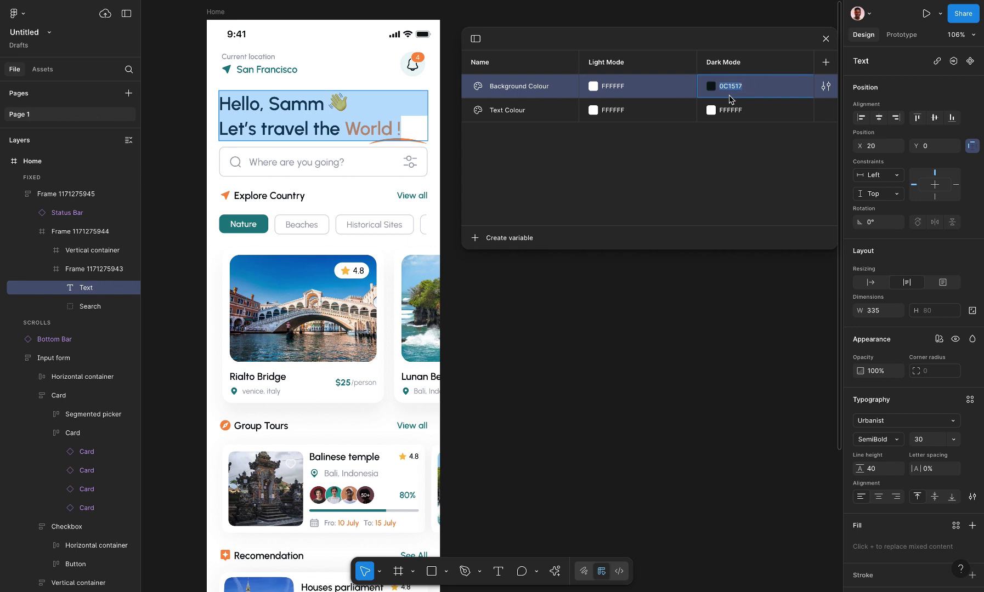
left_click(616, 116)
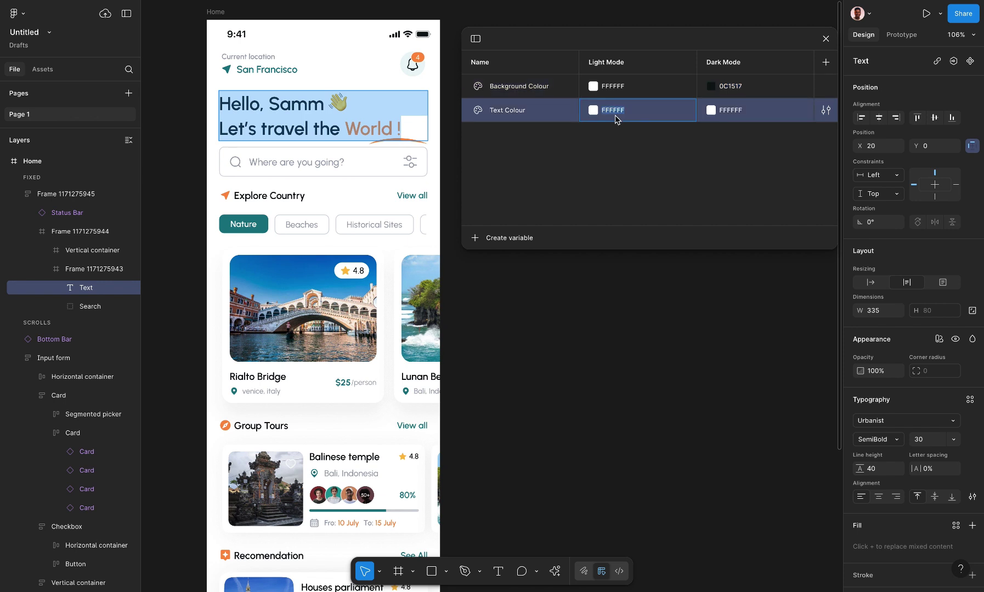
key("ctrl+v")
key("Return")
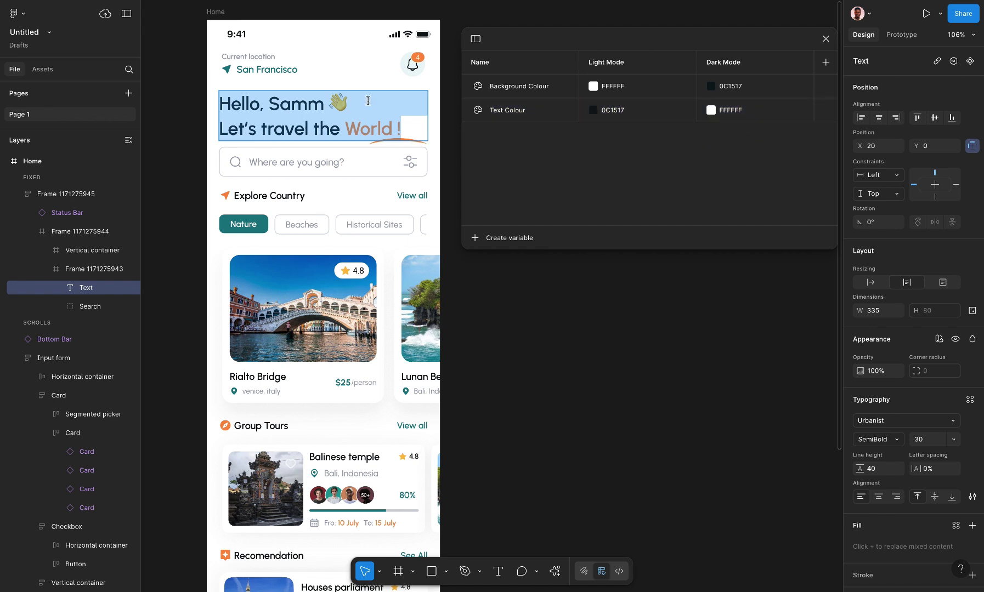
key("Escape")
key("Escape")
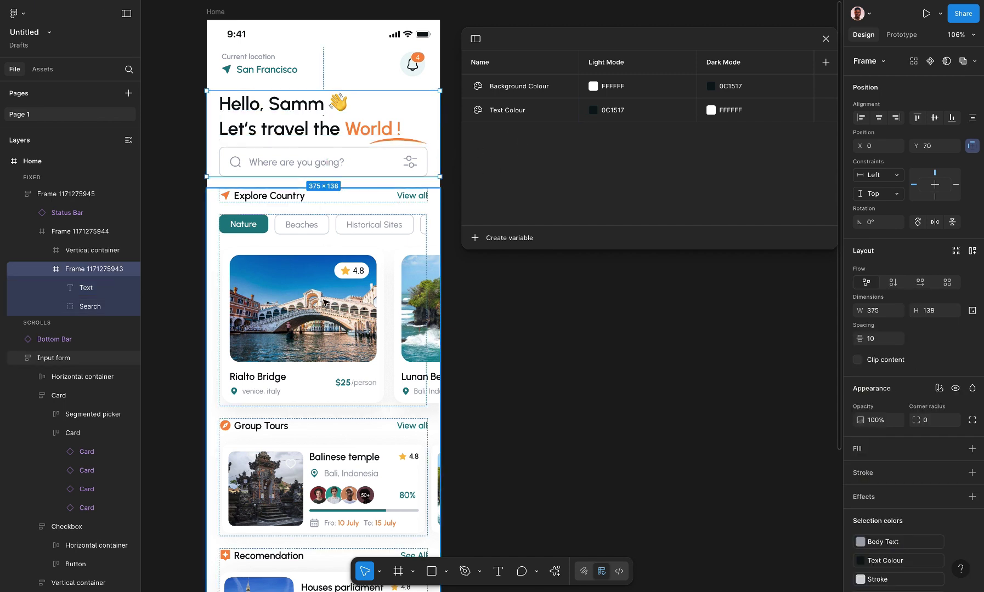
Select the Rialto Bridge card and detach the Card Colour link from its fill.
scroll(327, 301, "down", 2)
left_click(357, 283)
left_click(356, 283)
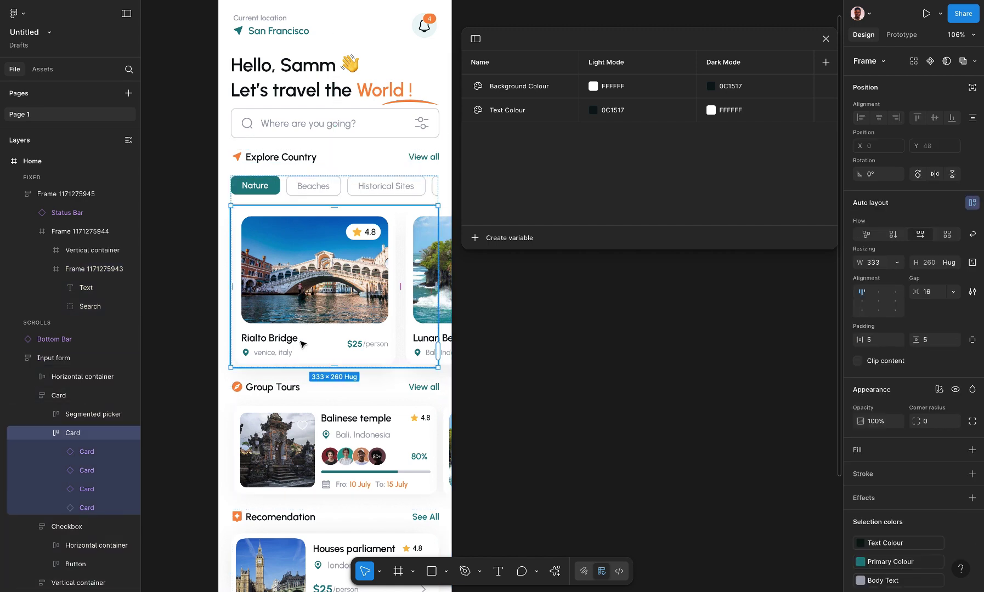
left_click(335, 300)
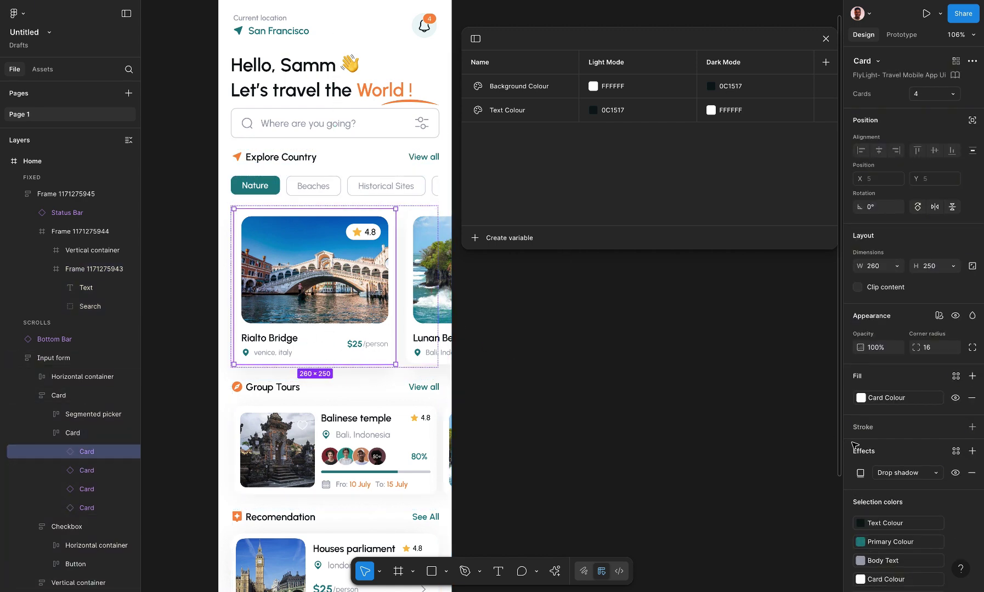
left_click(938, 400)
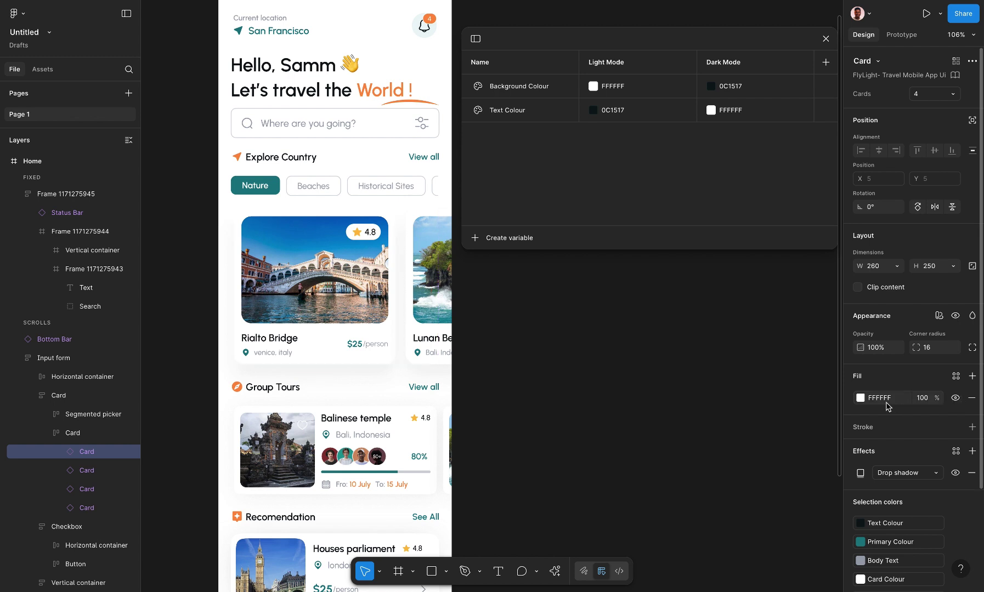
Create a third colour variable named Card Colour.
left_click(504, 238)
left_click(502, 263)
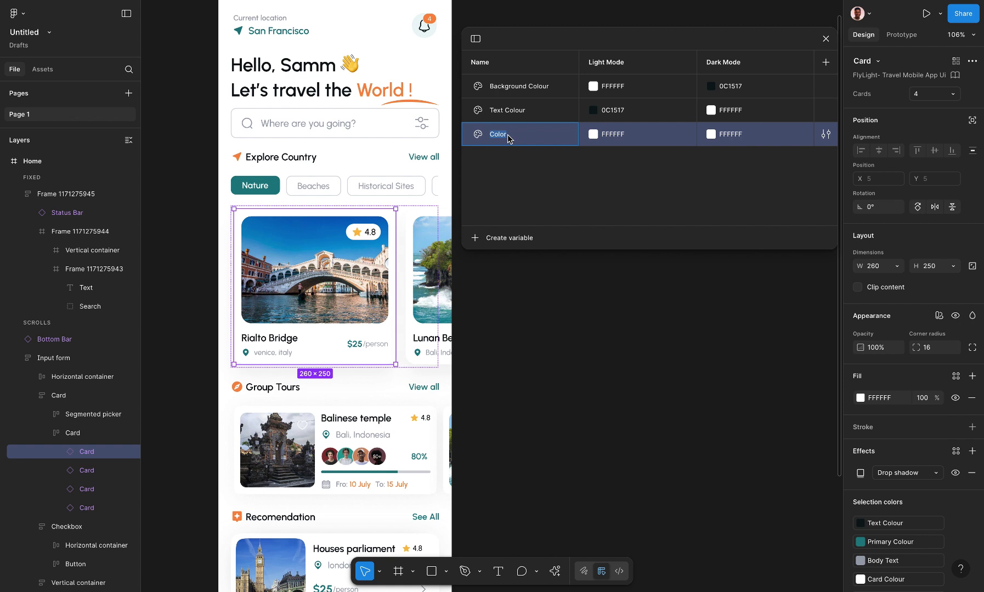
type("ard")
Set Card Colour's Dark Mode value to 0E1C1F.
left_click(733, 137)
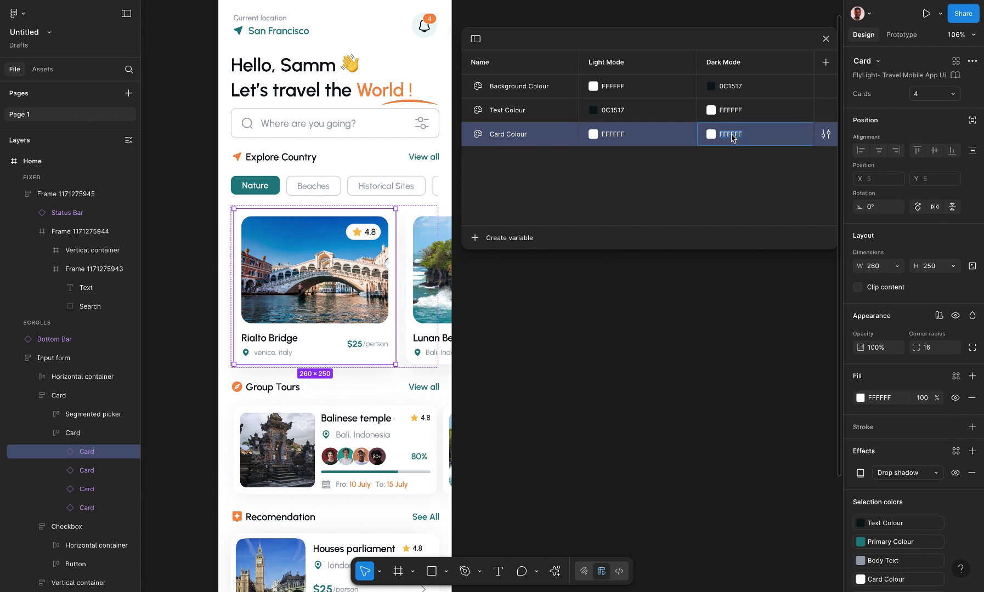
type("0")
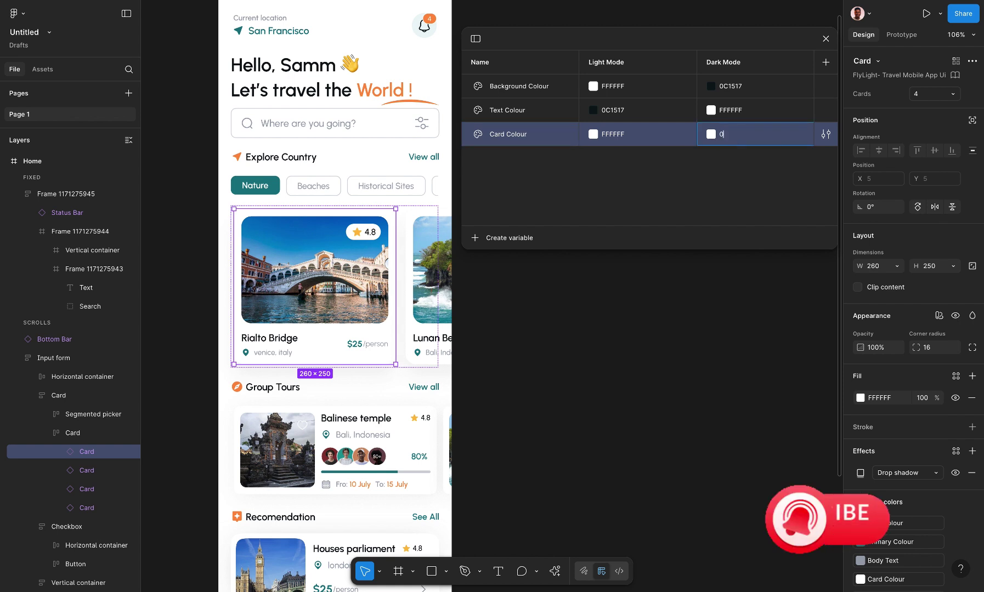
type("e")
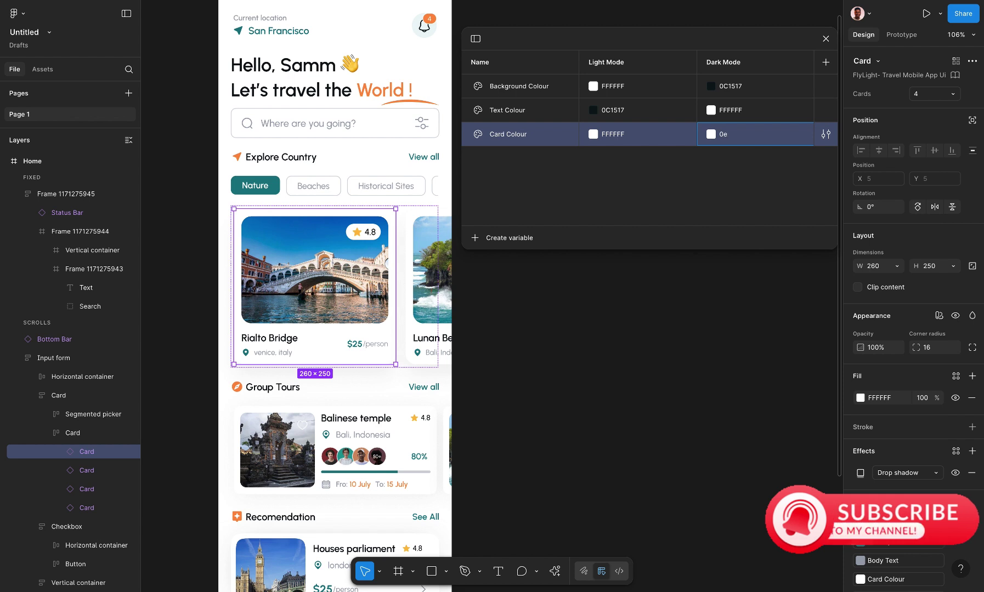
type("1")
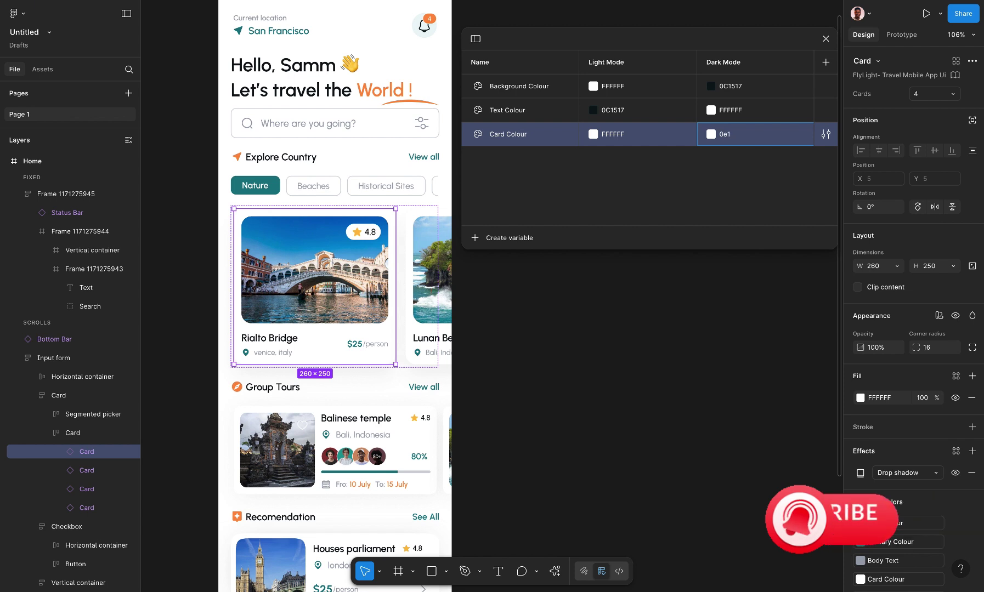
type("c1f")
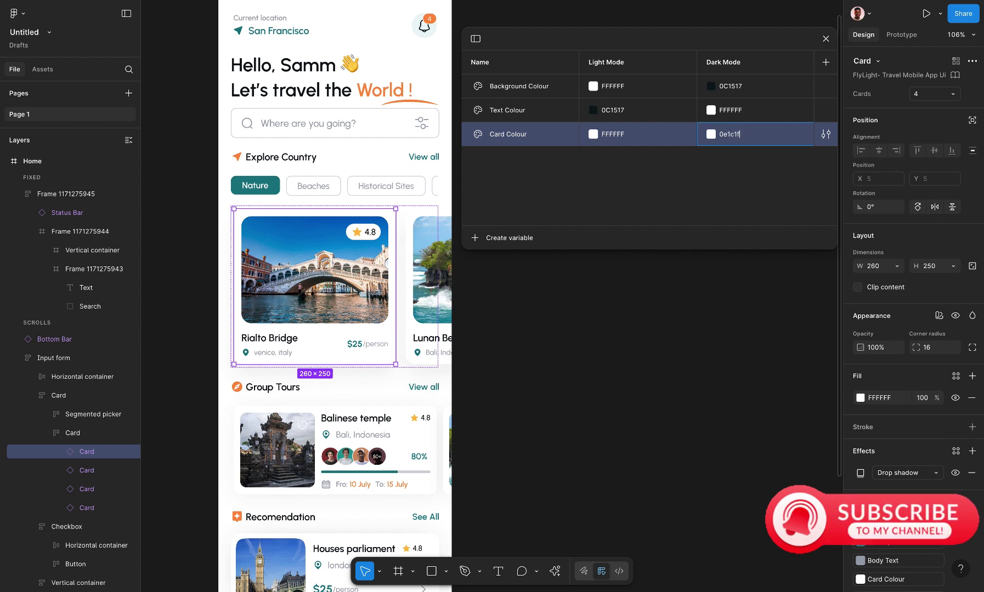
key("Return")
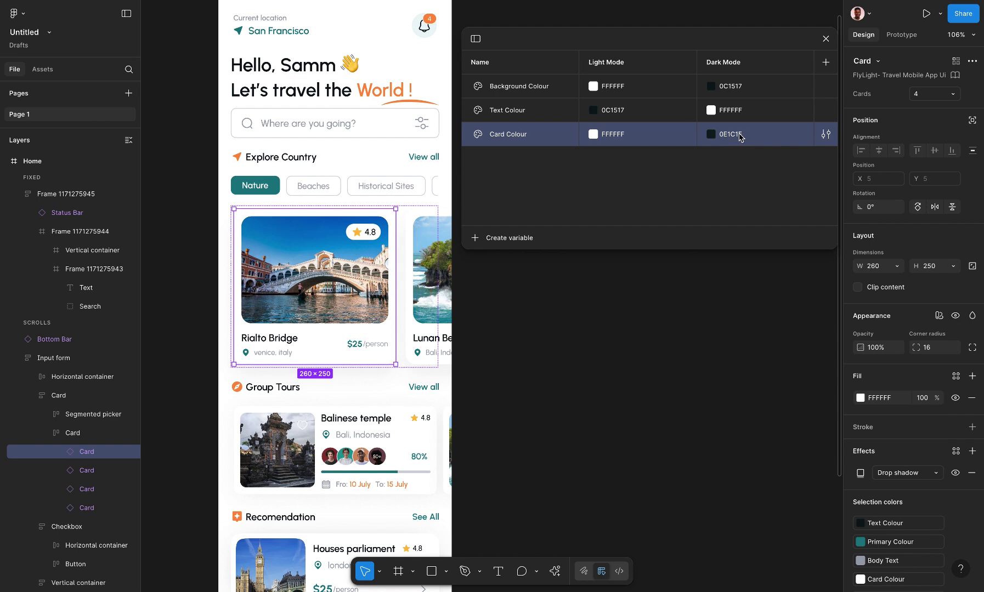
left_click(524, 204)
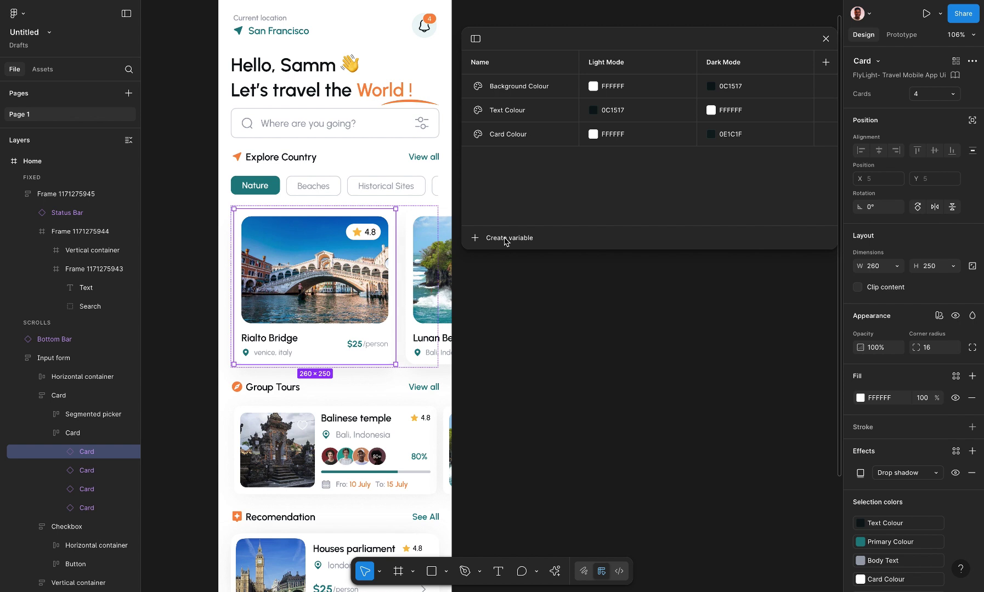
Select the 4.8 rating badge on the Rialto Bridge card and create a colour variable named Ratings.
double_click(362, 237)
left_click(386, 235)
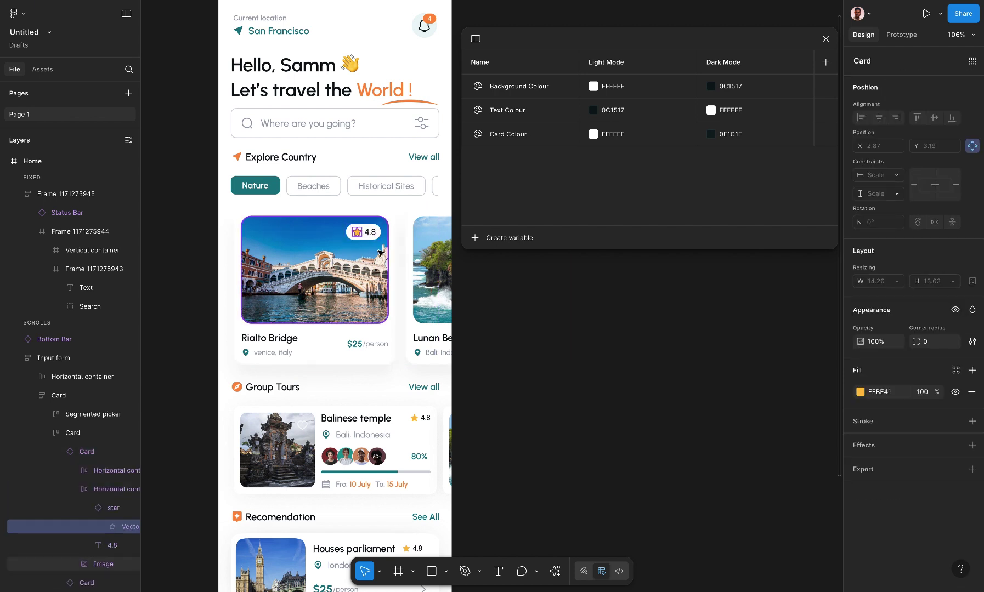
left_click(371, 238)
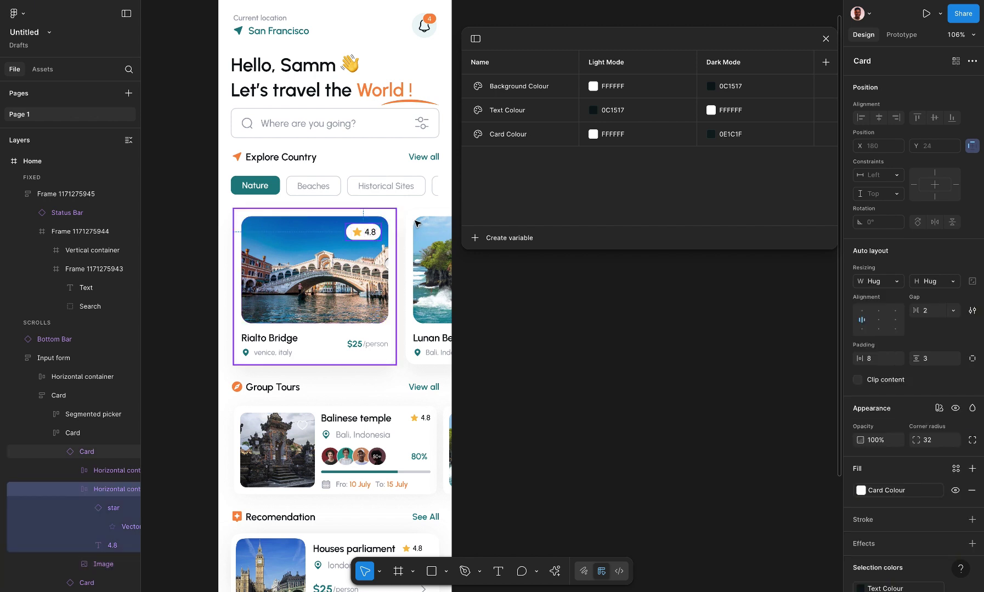
left_click(501, 240)
left_click(497, 258)
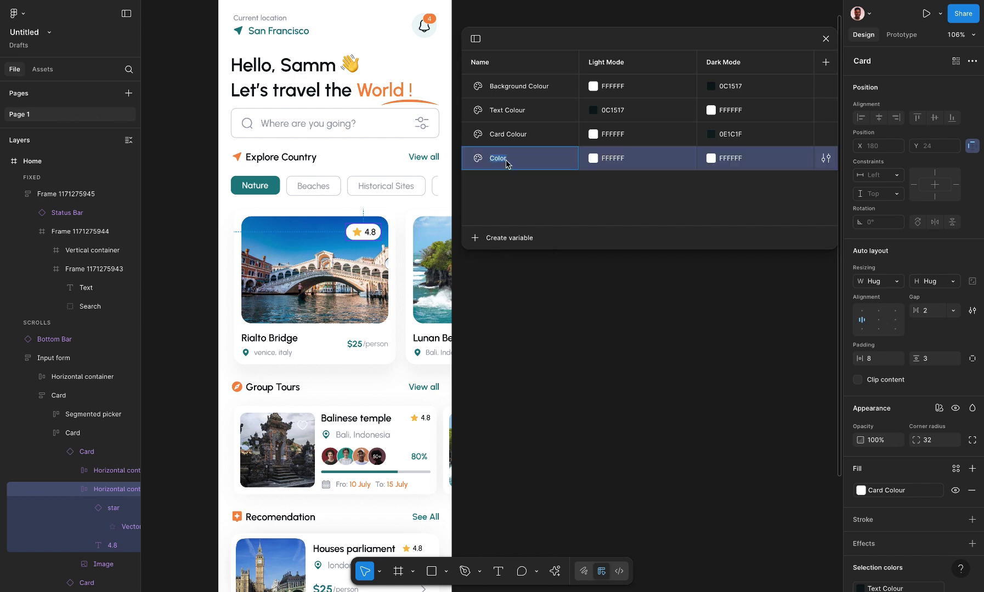
type("Ratings")
Set Ratings' Dark Mode value to 0E1C1F, copied from Card Colour's Dark Mode value.
left_click(749, 136)
key("ctrl+c")
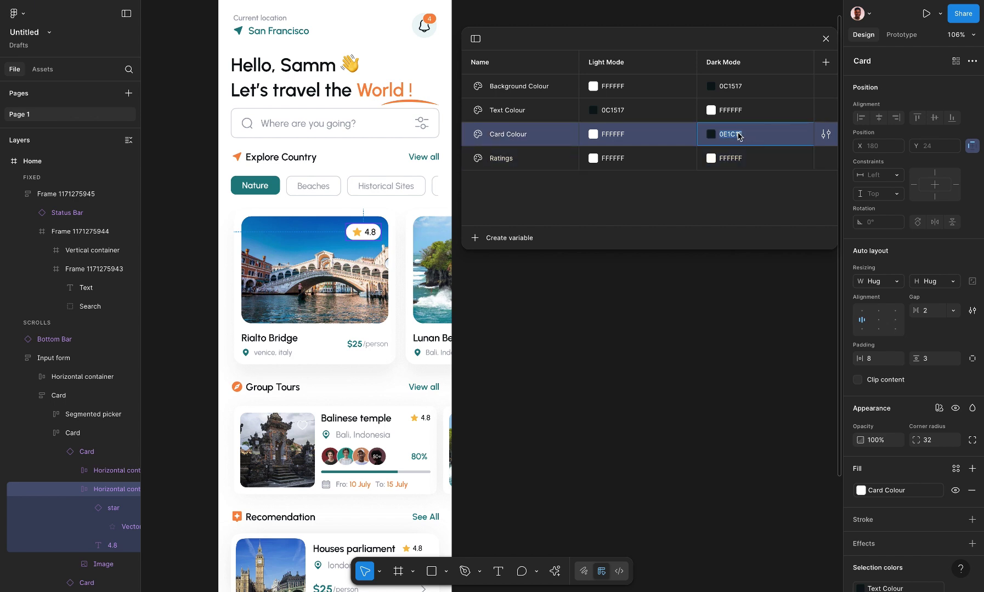
left_click(729, 163)
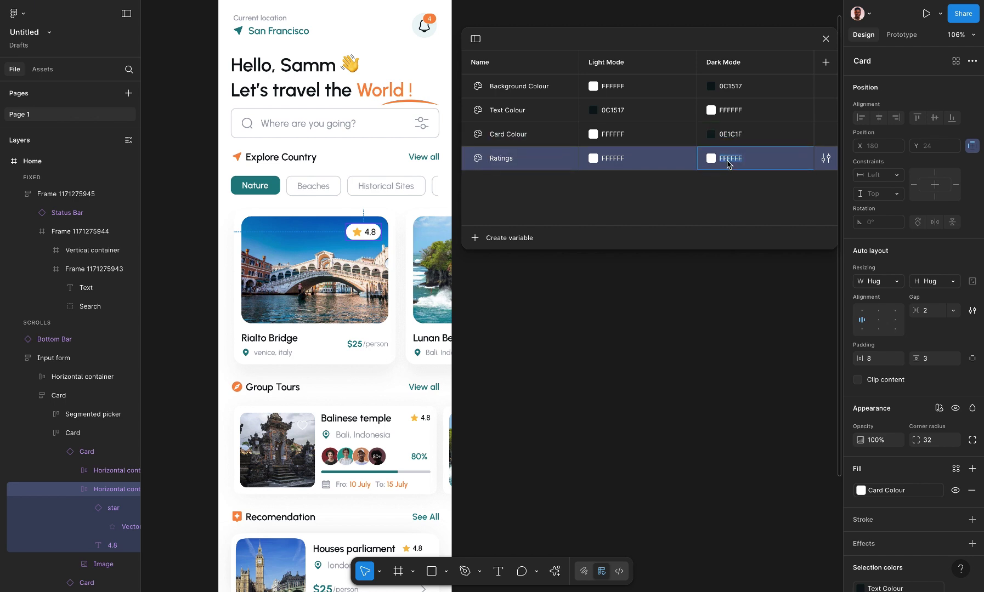
key("ctrl+v")
left_click(748, 196)
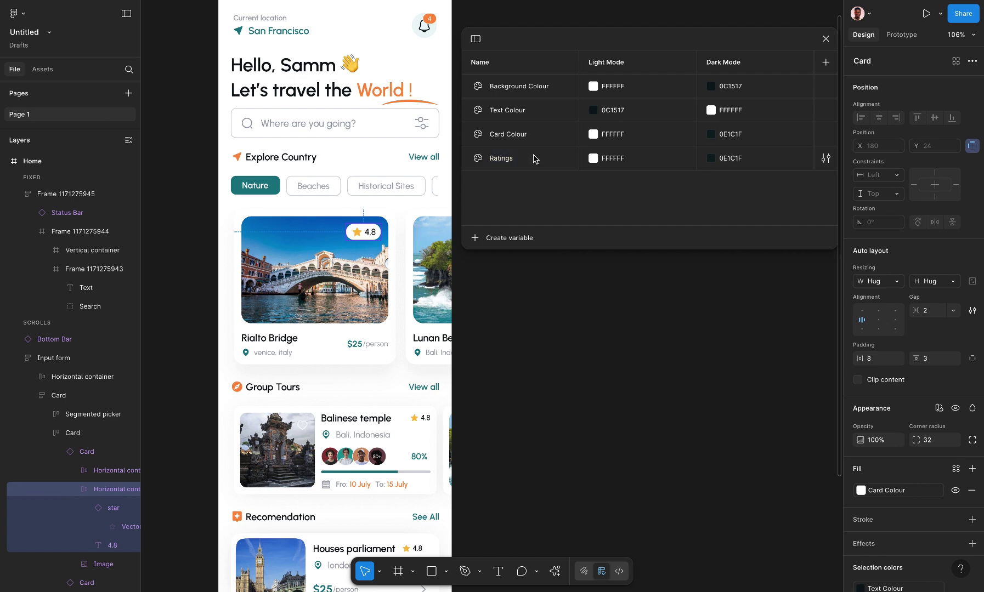
Rename the Text Colour variable as Header Text Colour.
left_click(493, 239)
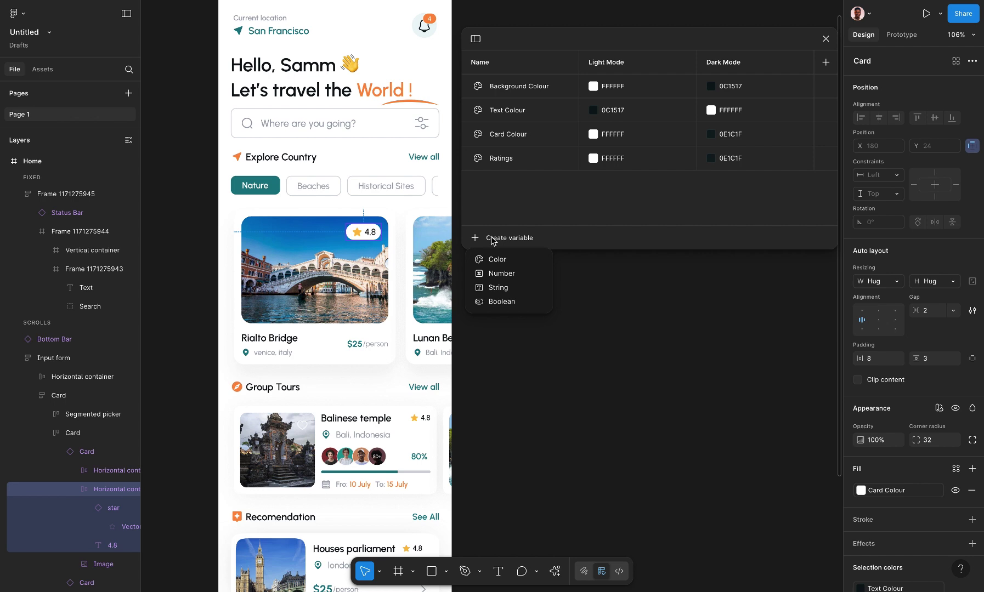
left_click(508, 112)
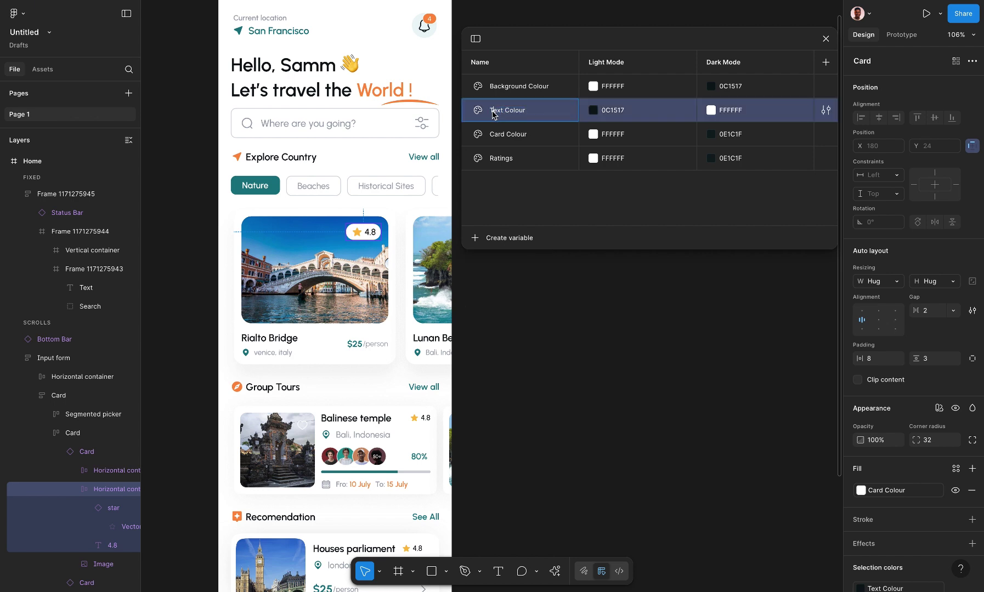
left_click(492, 112)
type("Header")
left_click(491, 237)
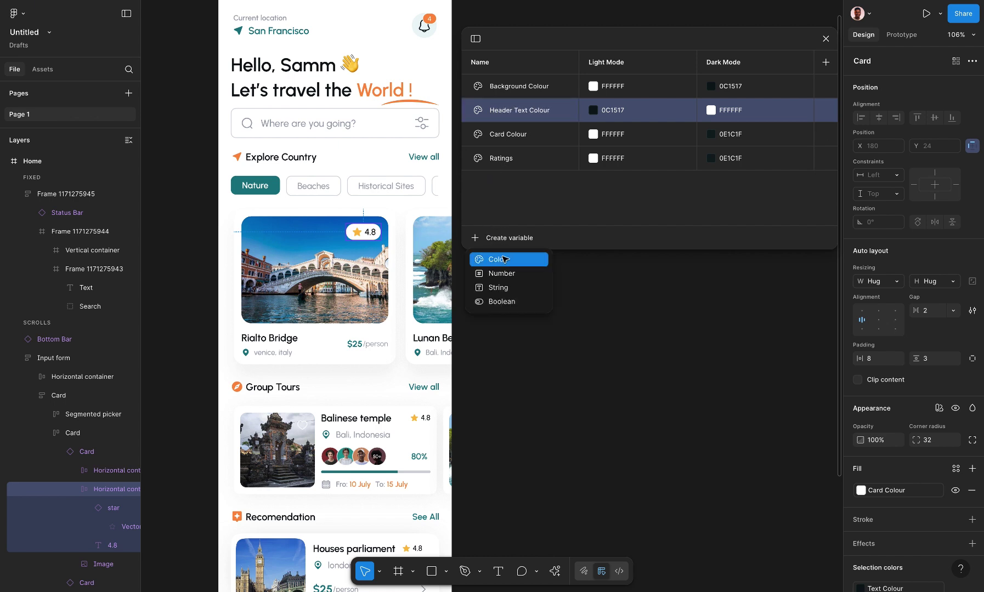
left_click(504, 259)
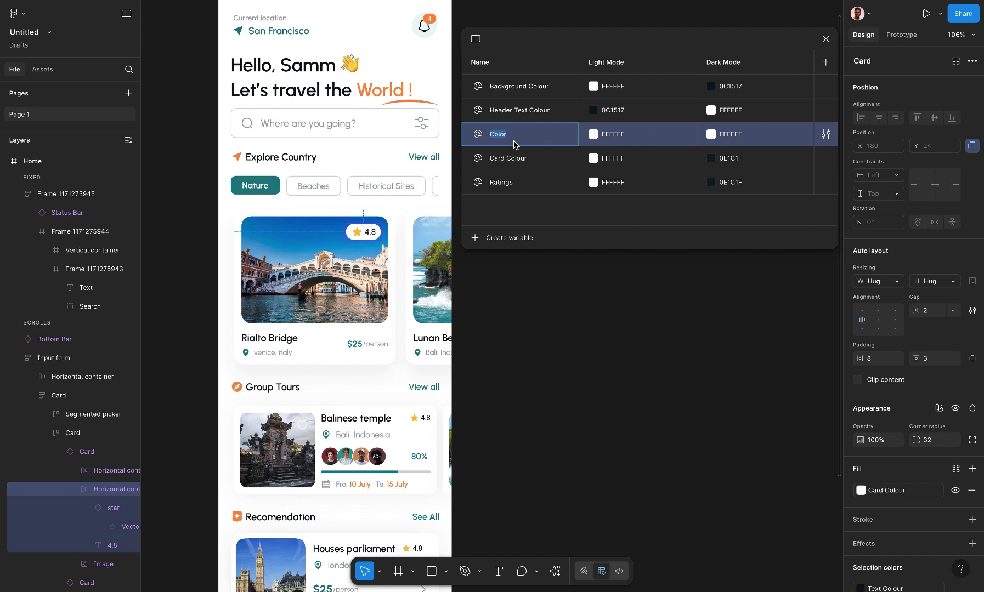
key("Tab")
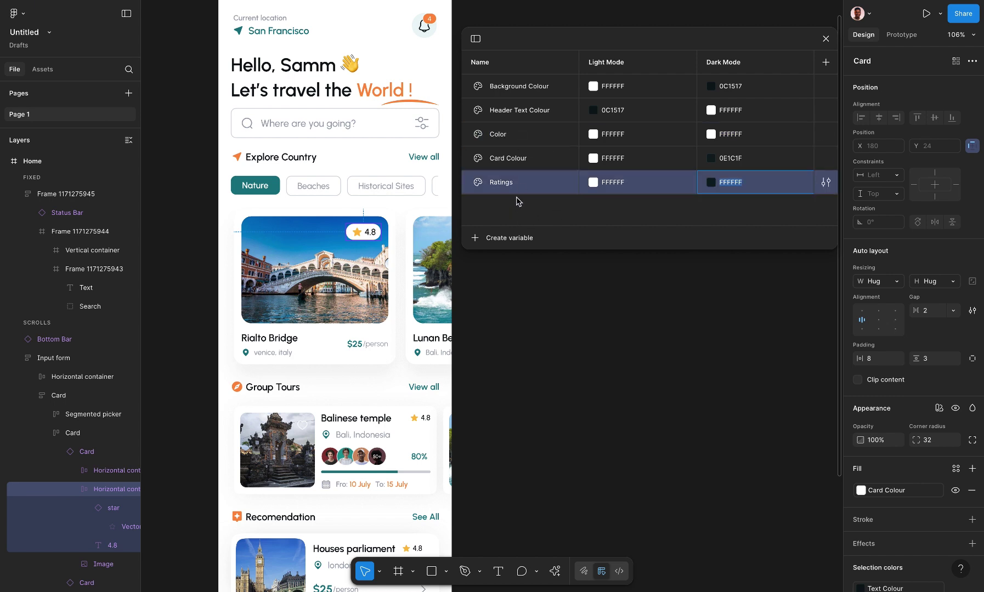
left_click(527, 134)
right_click(528, 137)
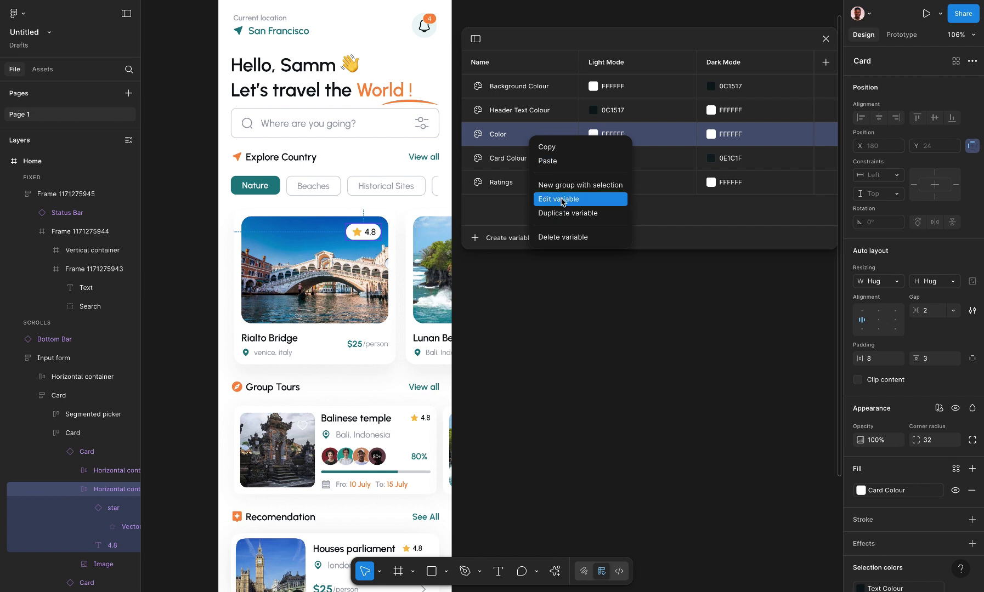
left_click(564, 238)
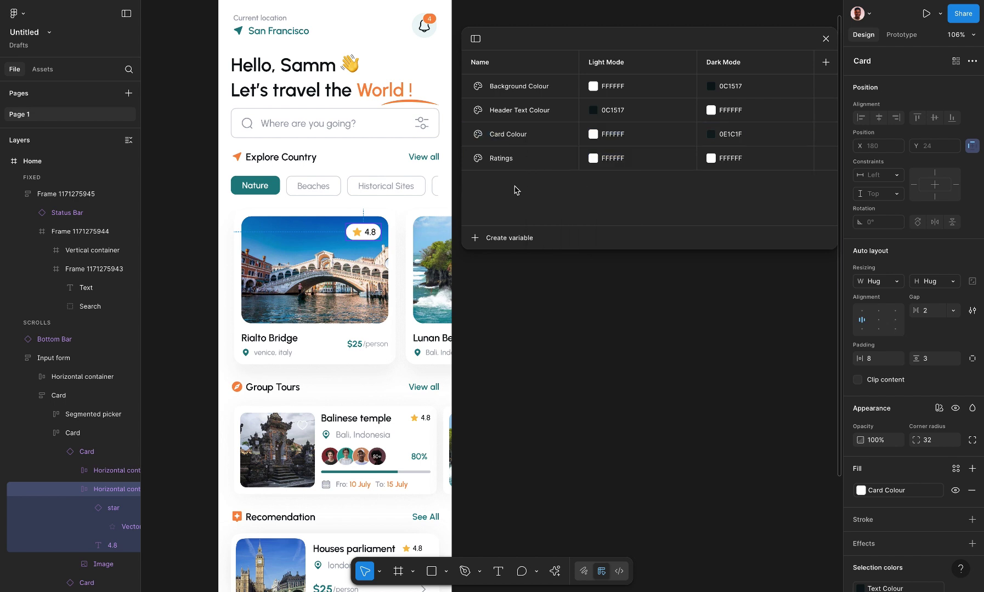
Create a colour variable named Body Text at the end of the list.
left_click(497, 239)
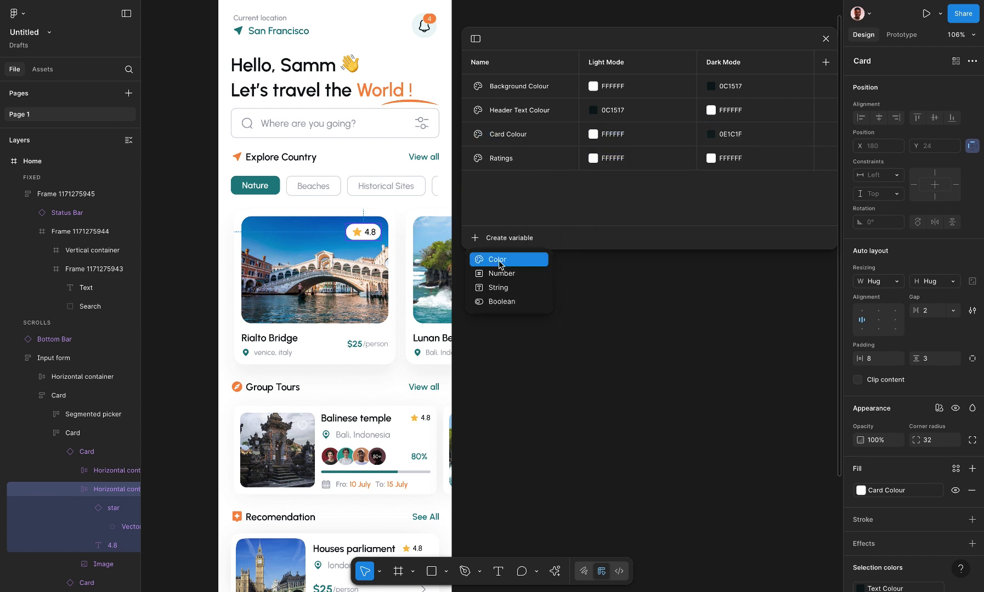
key("Escape")
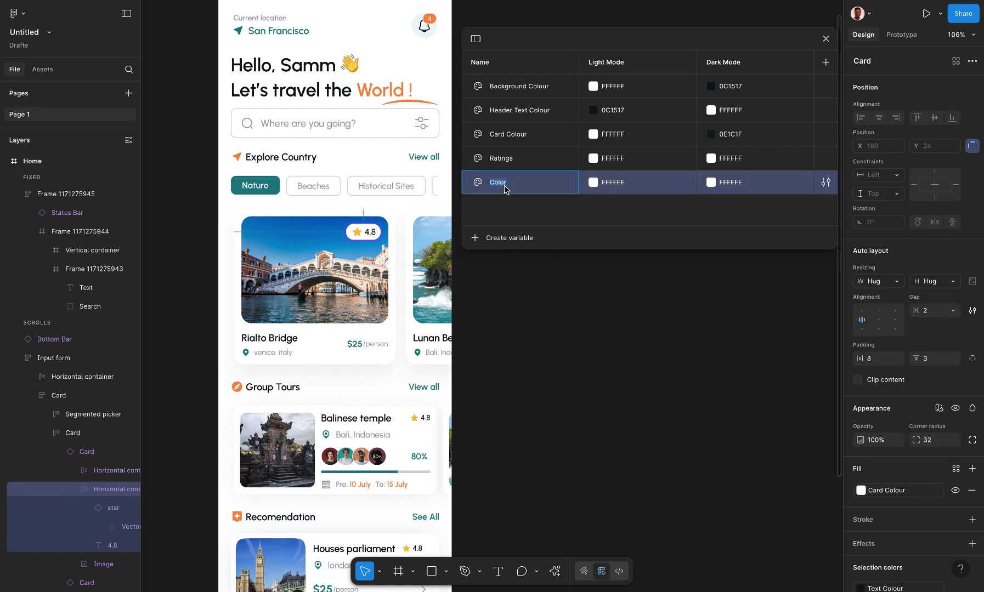
type("Body Text")
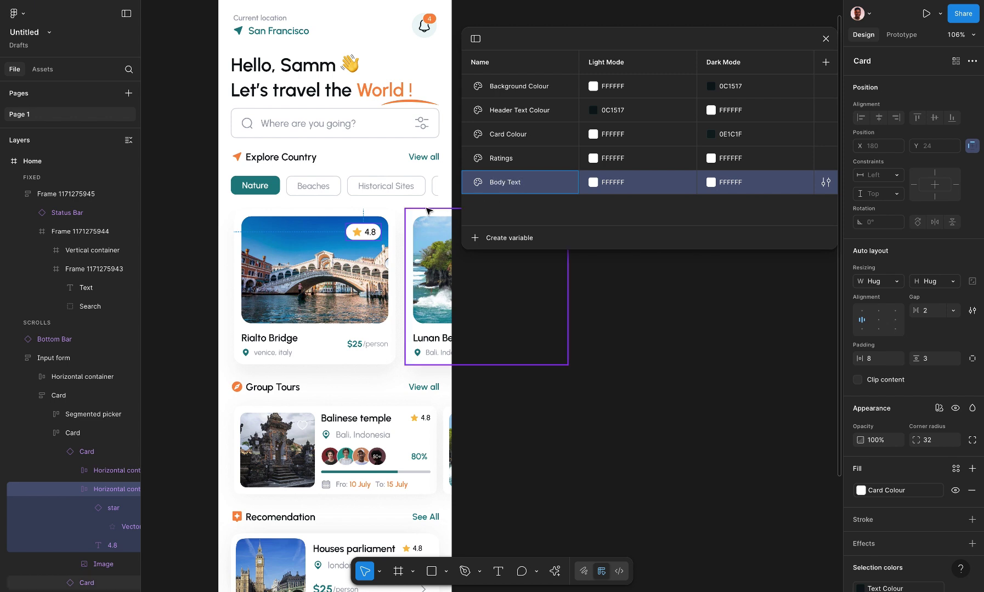
Select the Current location label, detach the Body Text style from its fill and copy the hex value 9CA3AF.
left_click(280, 24)
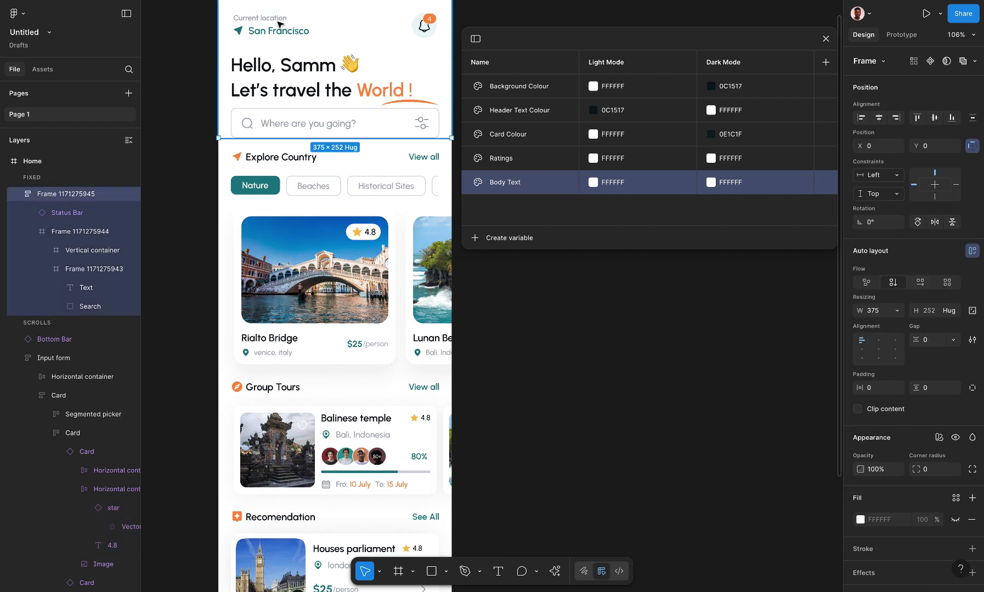
double_click(280, 24)
double_click(279, 25)
double_click(277, 19)
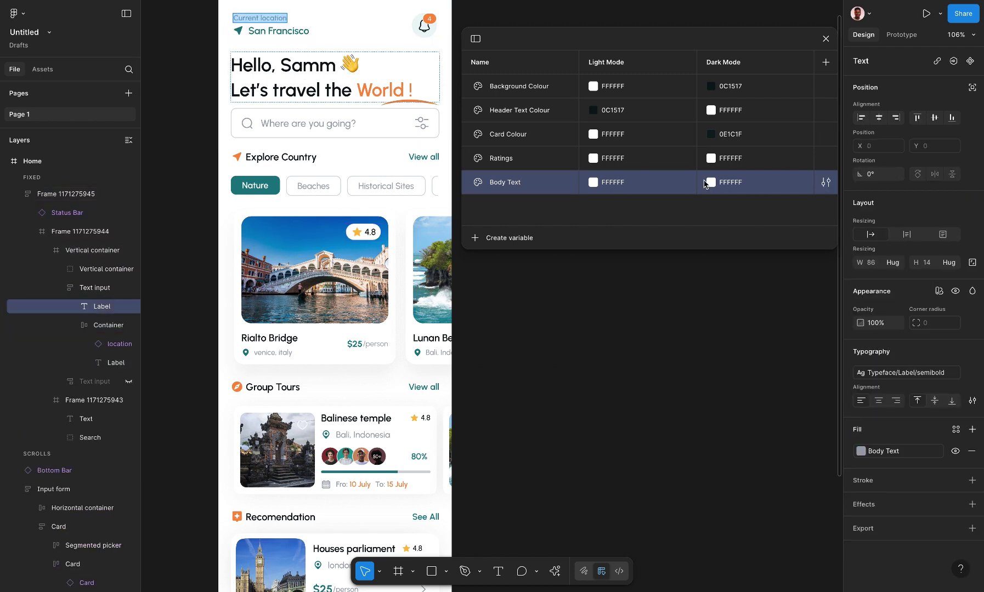
left_click(937, 451)
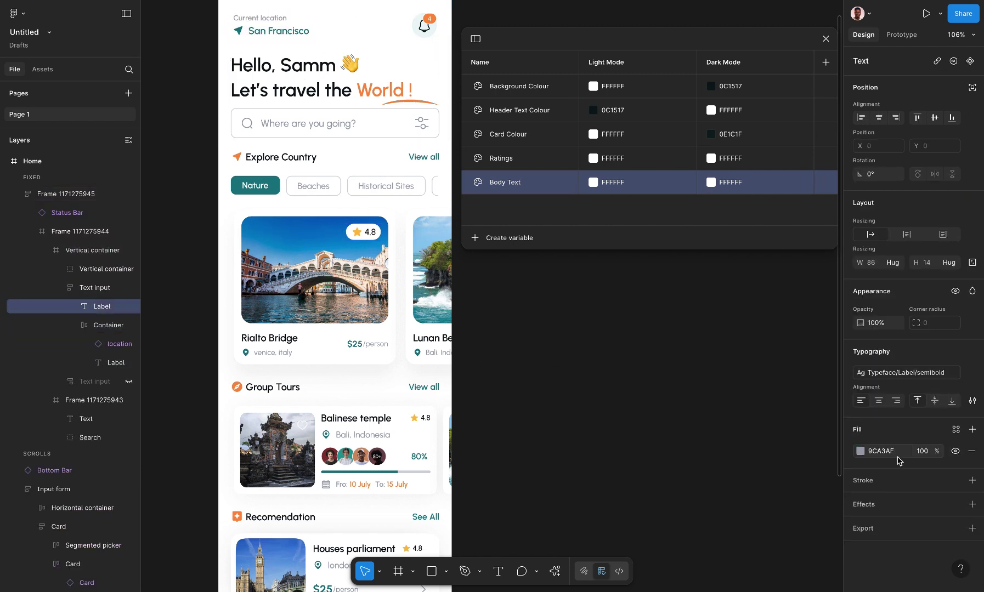
left_click(894, 456)
key("ctrl+c")
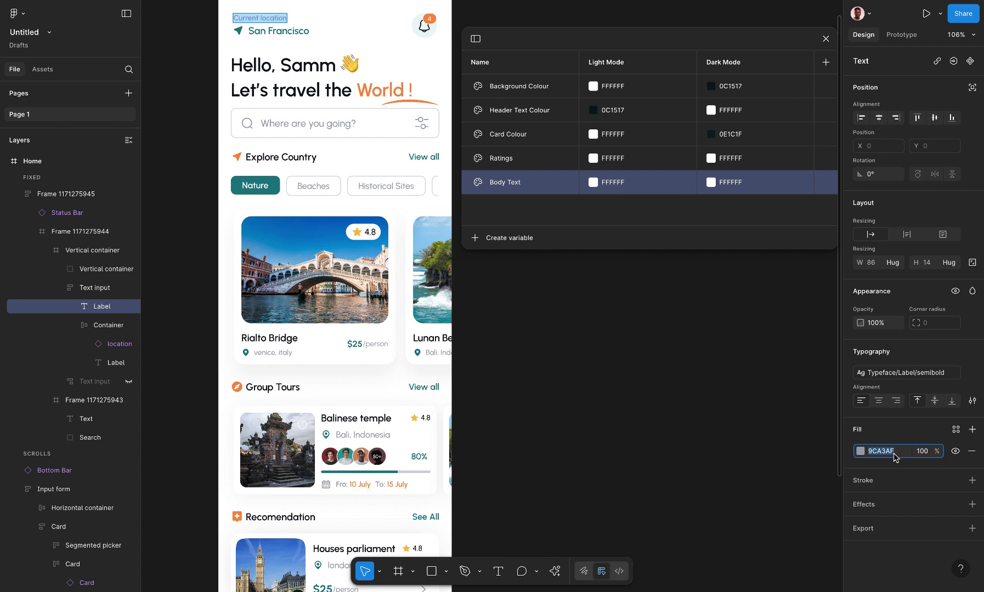
Set the Body Text variable's Light Mode and Dark Mode values to 9CA3AF.
left_click(627, 183)
key("ctrl+v")
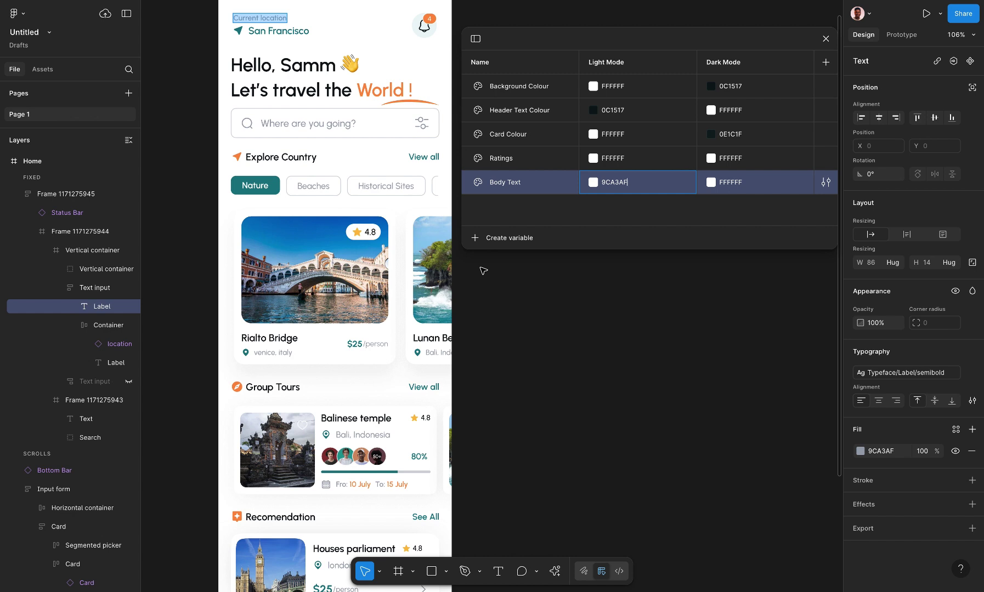
left_click(731, 185)
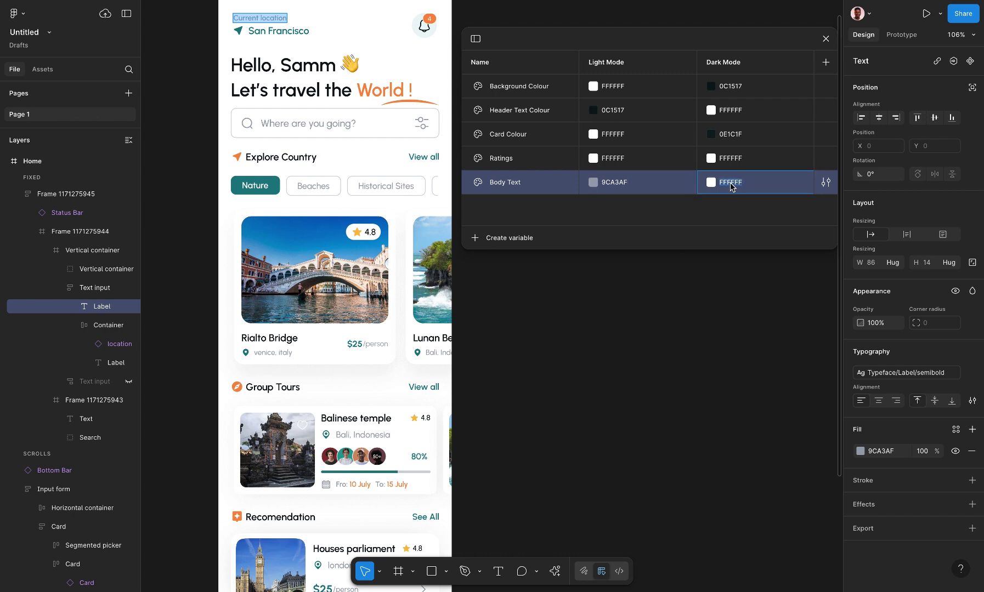
key("ctrl+v")
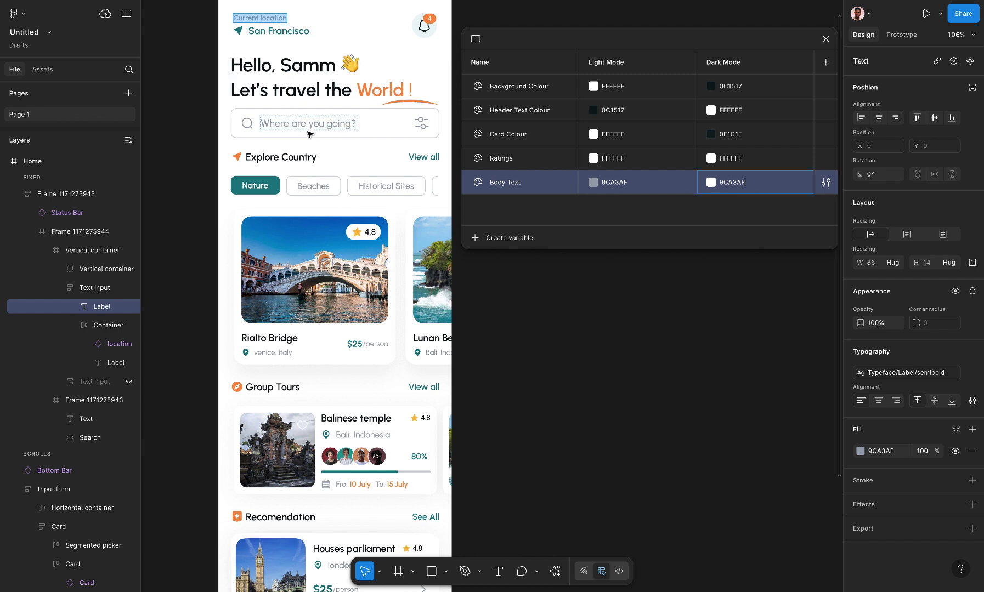
left_click(584, 207)
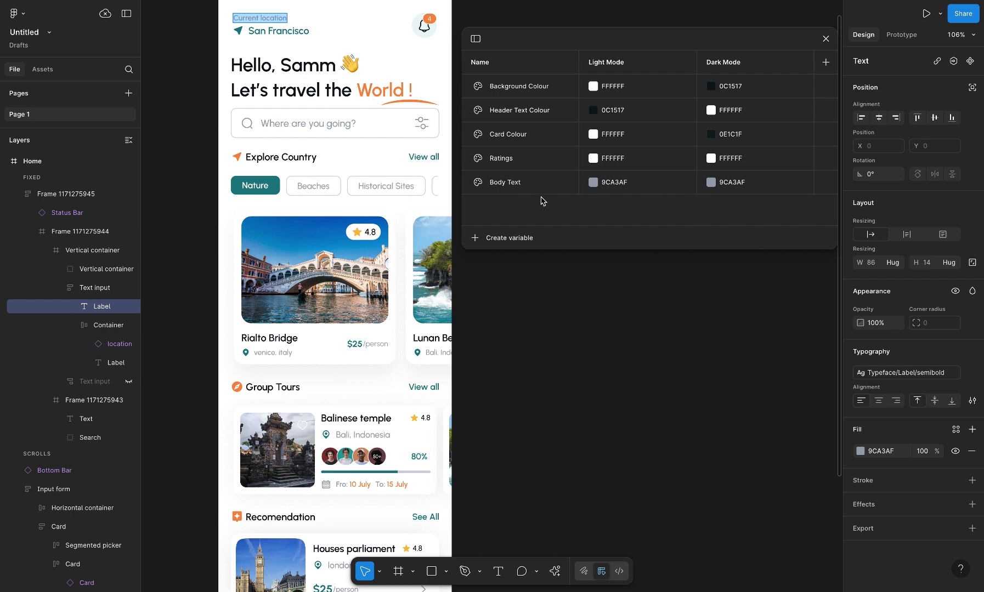
Select the search field, detach the Stroke style from its stroke and copy the hex value D1D5DB.
left_click(392, 131)
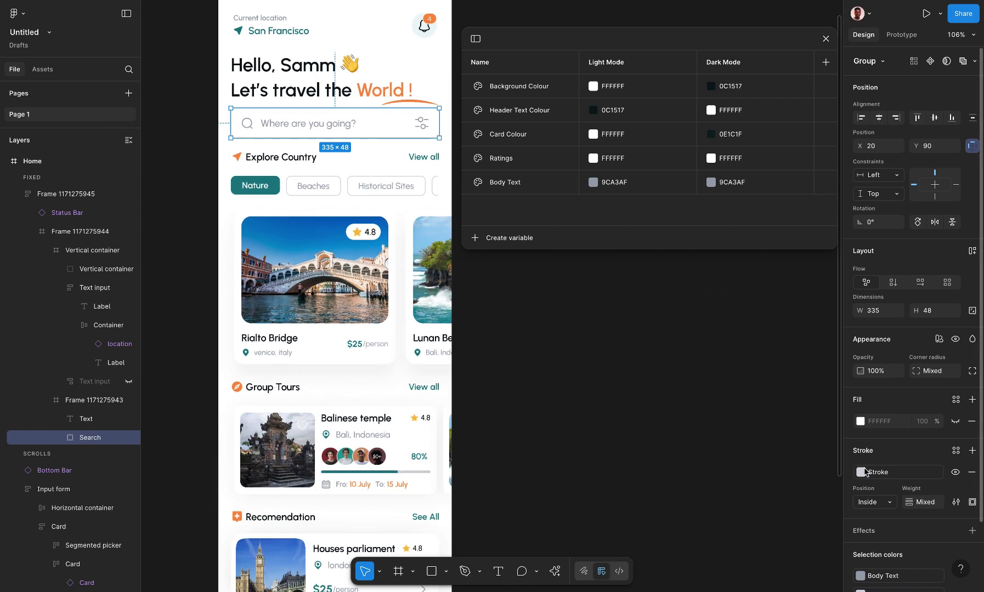
left_click(936, 473)
left_click(888, 475)
key("ctrl+c")
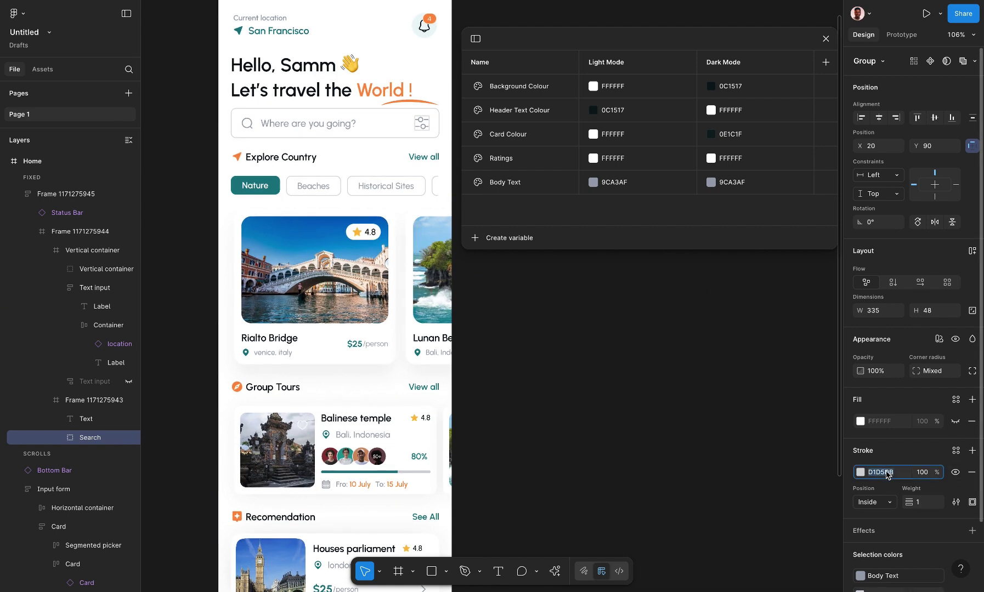
Create a colour variable named Stroke and set its Light Mode and Dark Mode values to the copied D1D5DB.
left_click(516, 237)
left_click(509, 260)
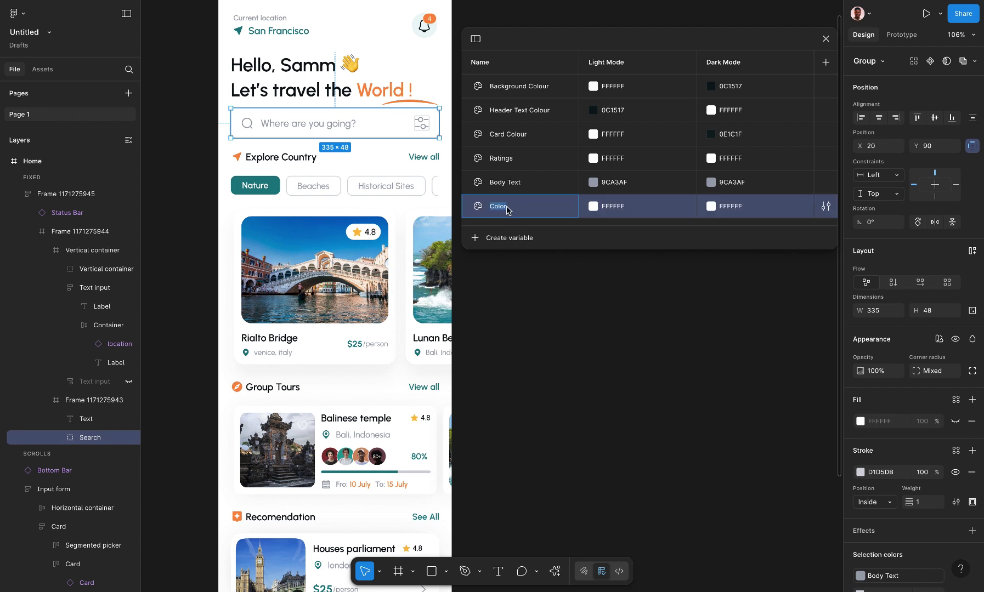
type("Stroke")
left_click(618, 212)
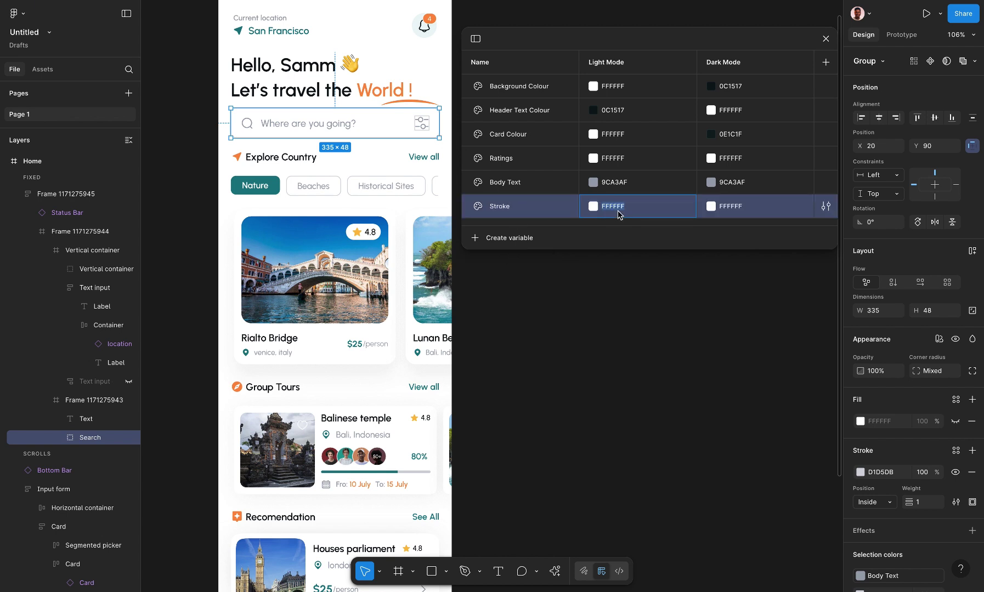
key("ctrl+v")
left_click(742, 212)
key("ctrl+v")
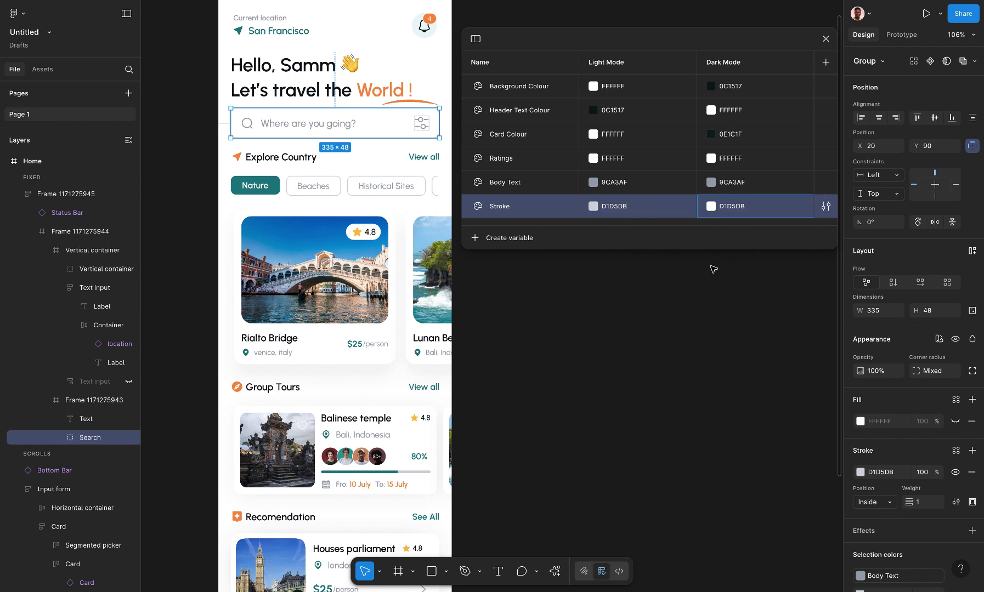
left_click(740, 274)
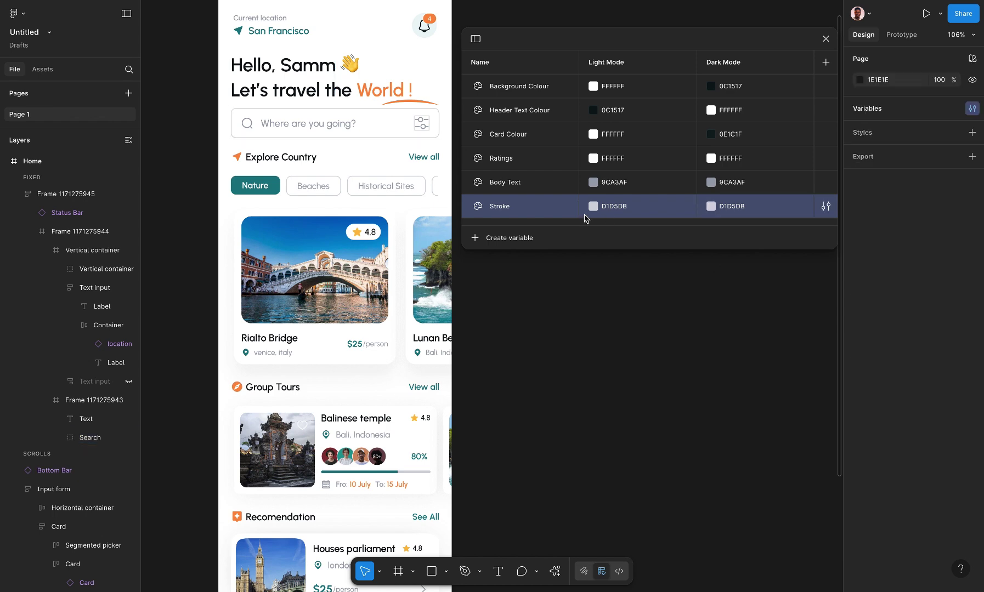
Select the Nature button under Explore Country and create a colour variable named Primary Colour.
scroll(437, 235, "down", 2)
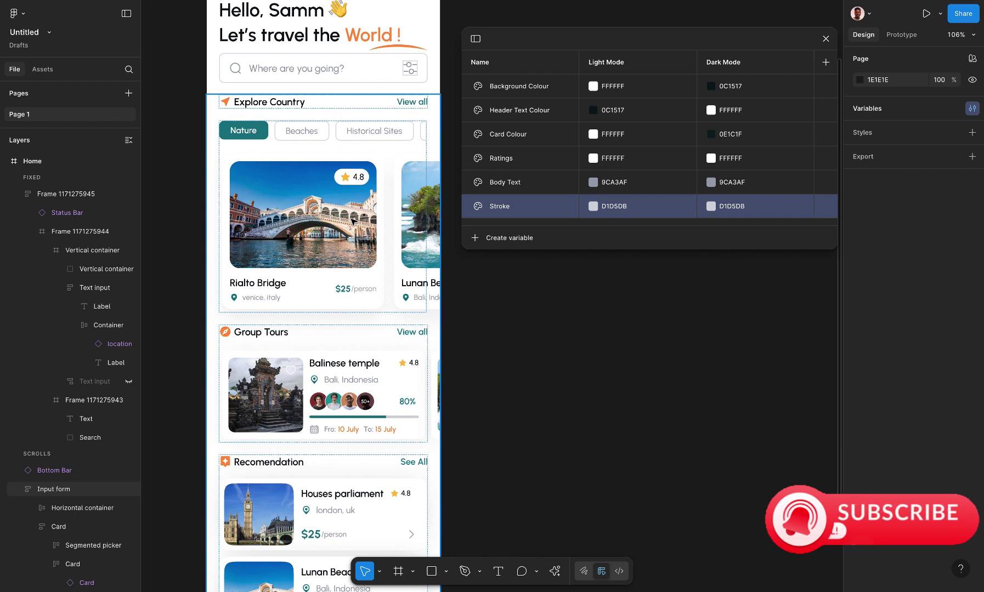
left_click(265, 131, "ctrl")
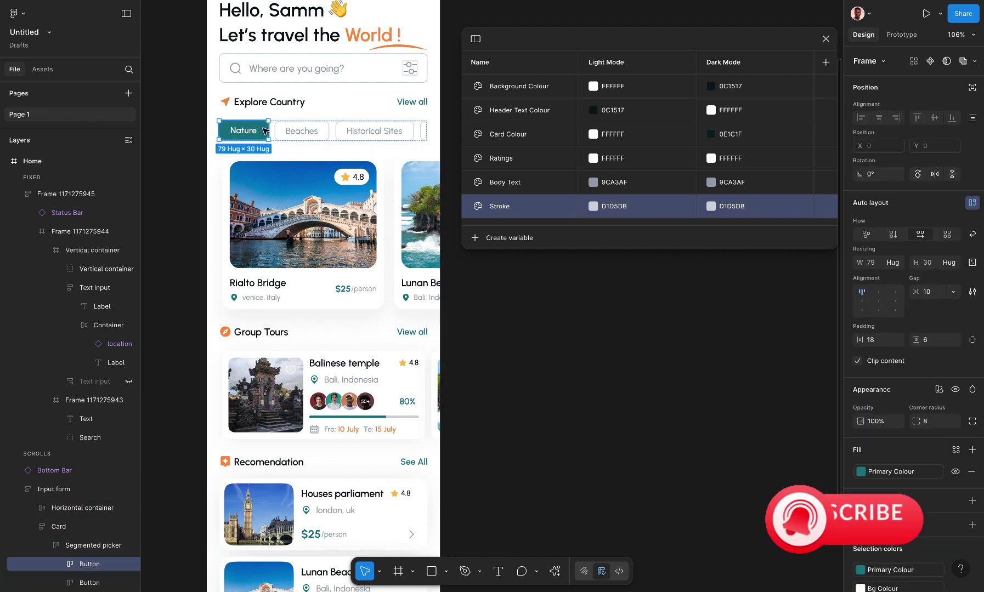
left_click(490, 239)
left_click(496, 259)
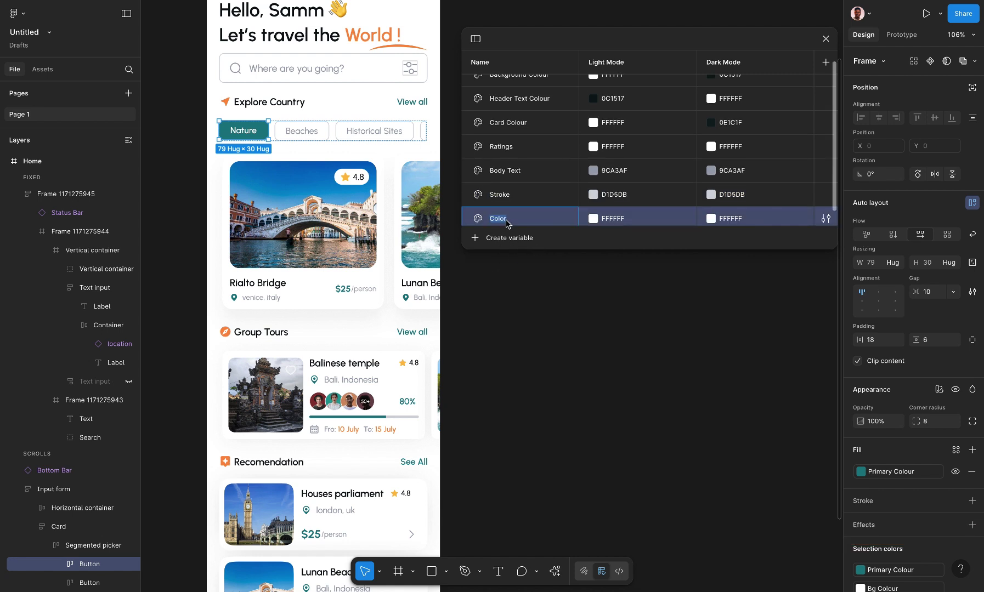
type("G")
key("BackSpace")
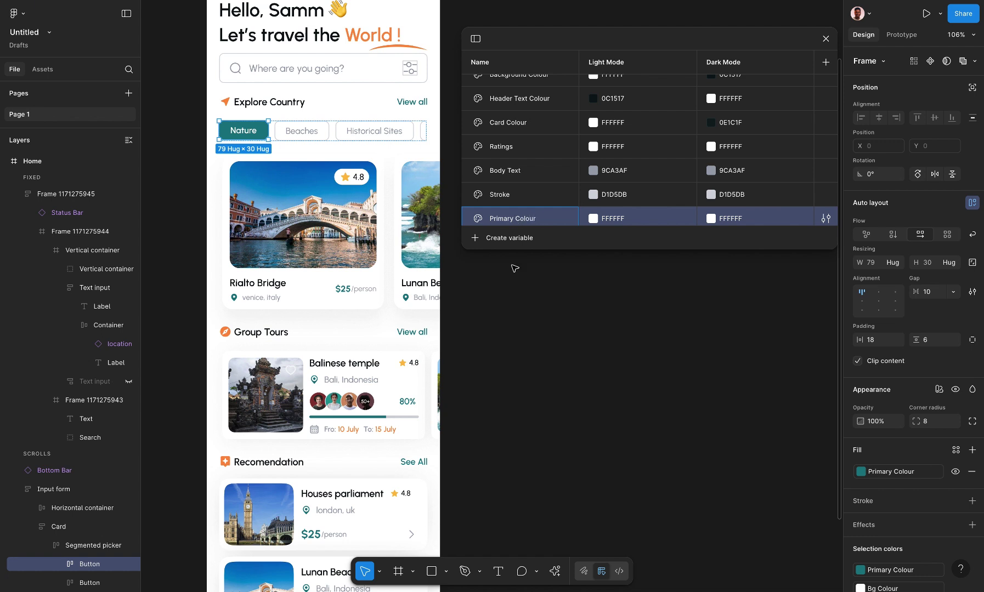
Detach the Primary Colour style from the Nature button's fill and copy the hex value 187A85.
double_click(625, 213)
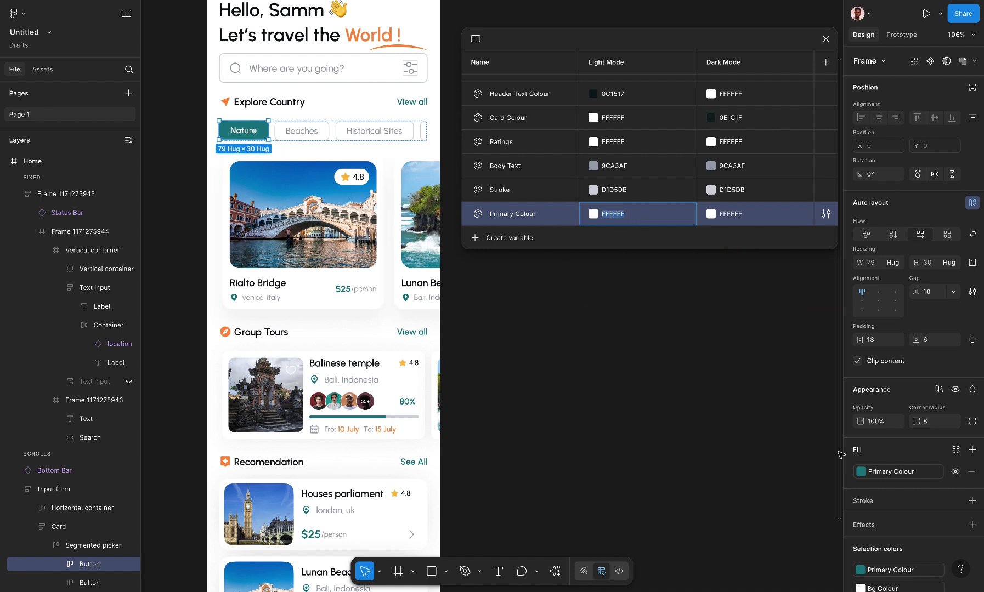
left_click(936, 472)
left_click(889, 471)
key("ctrl+c")
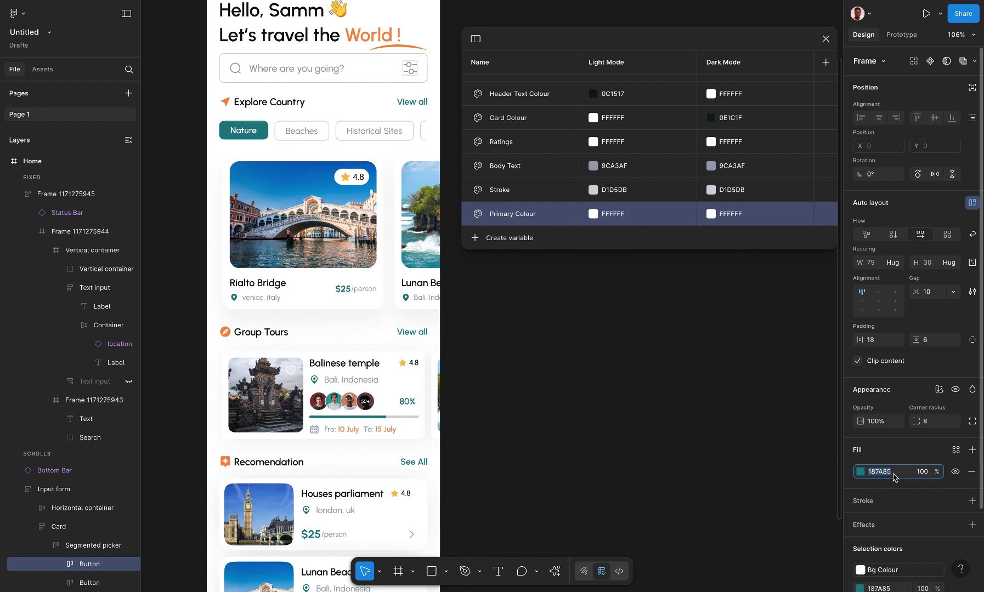
Set the Primary Colour variable's Light Mode and Dark Mode values to 187A85.
left_click(620, 220)
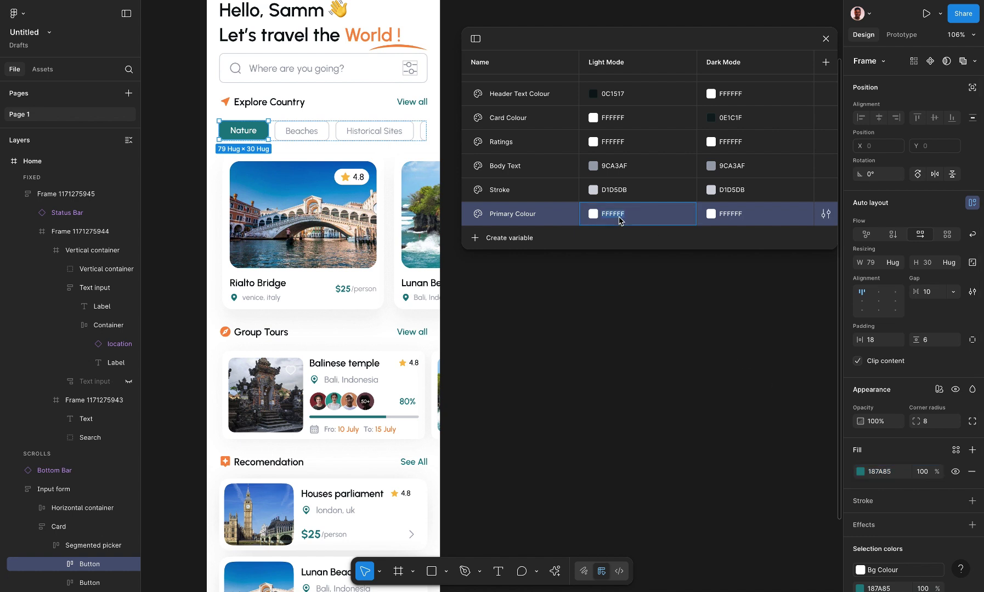
key("ctrl+v")
left_click(731, 213)
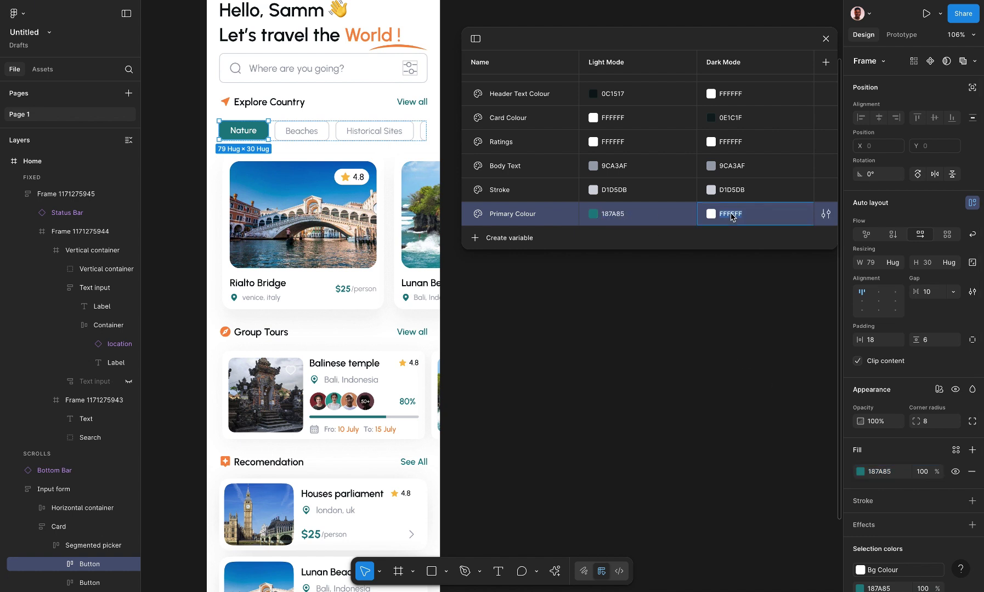
key("ctrl+v")
key("Return")
Select the circle behind the notification bell, detach the Notification Color style from its fill and copy the hex value EBF5F6.
scroll(357, 258, "down", 3)
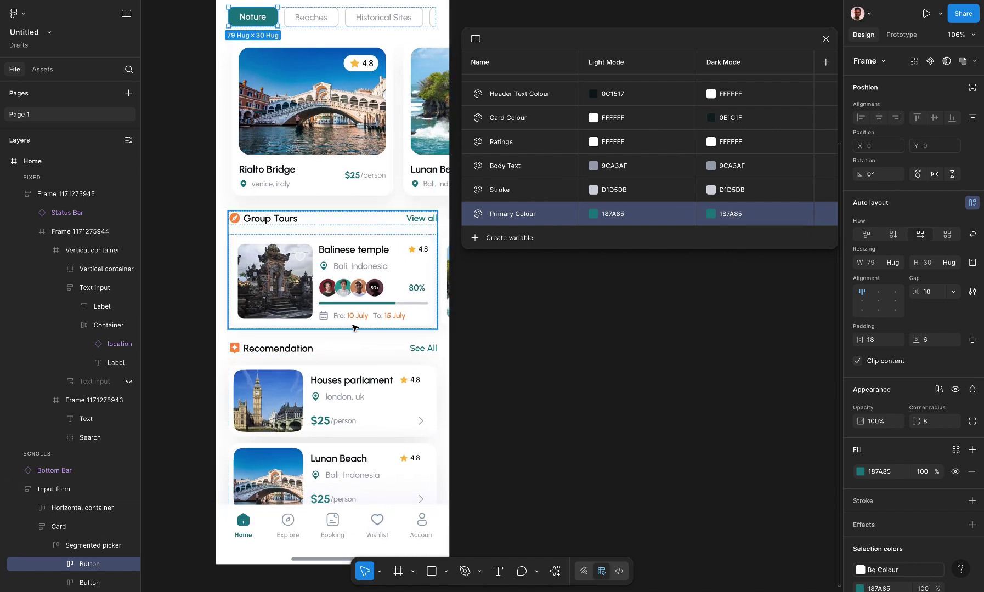
scroll(351, 329, "down", 2)
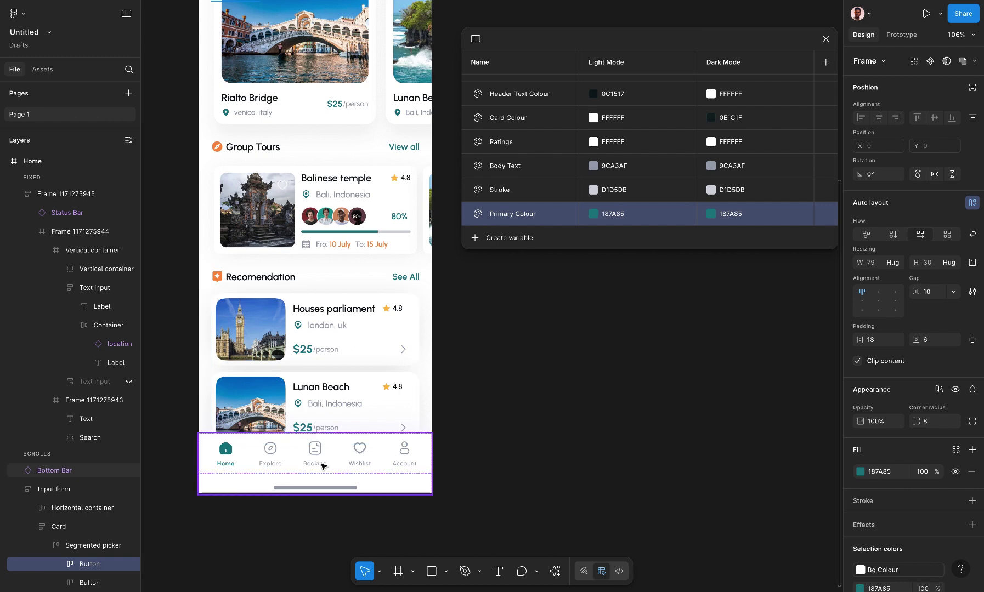
scroll(357, 335, "up", 5)
scroll(357, 337, "up", 3)
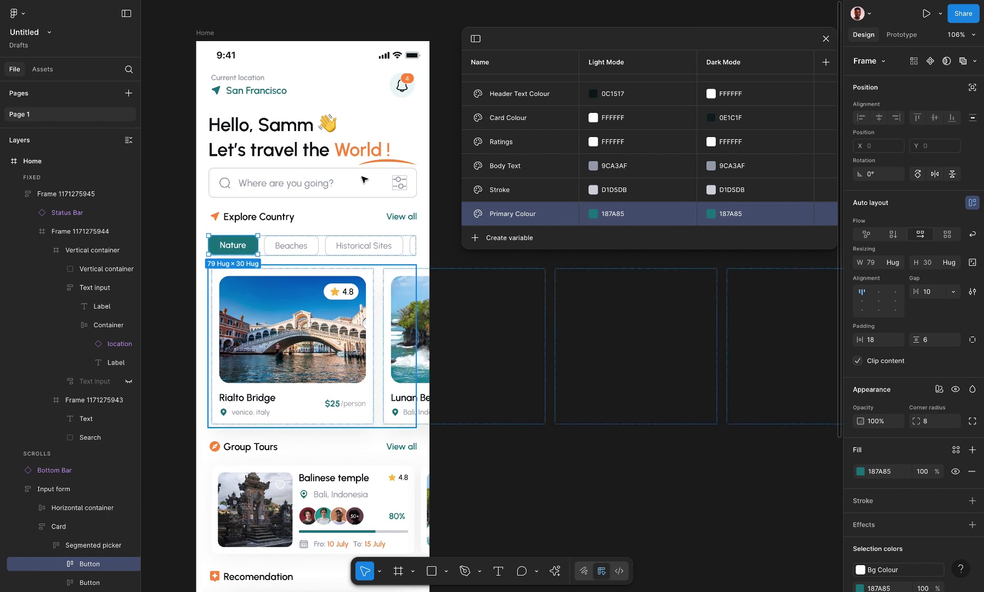
left_click(406, 95)
double_click(405, 95)
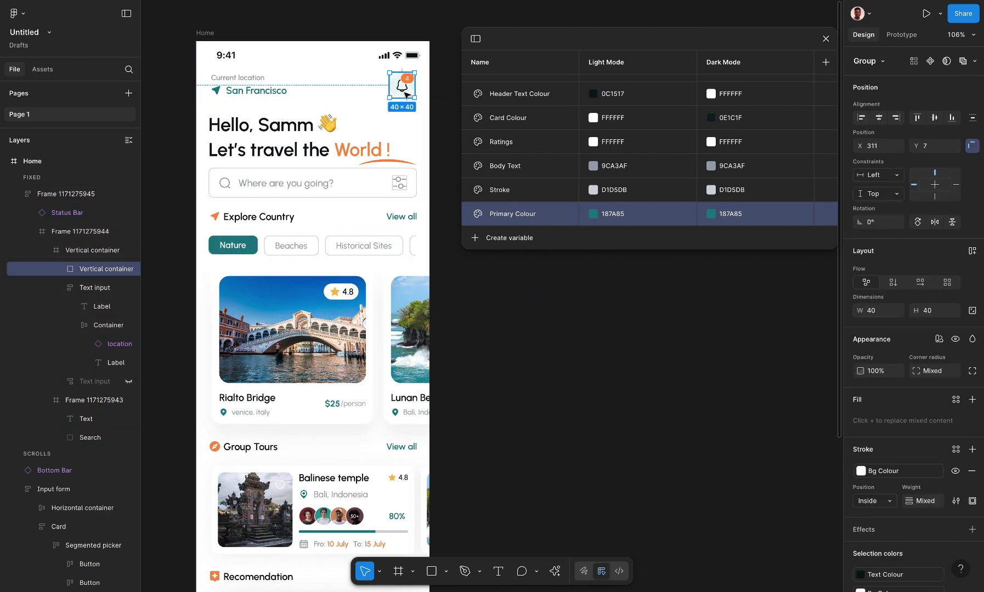
scroll(404, 94, "up", 8)
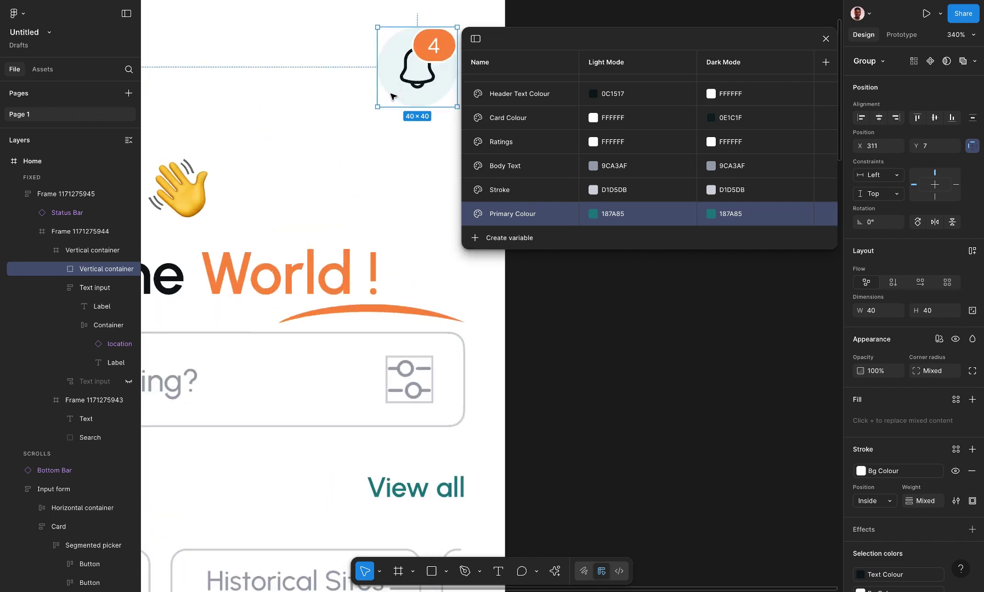
double_click(385, 69)
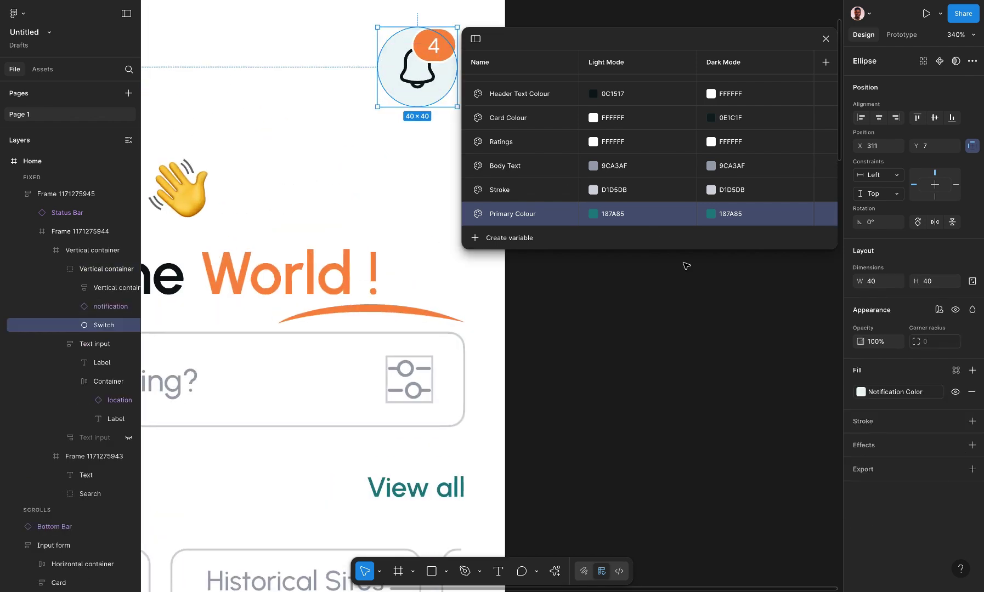
left_click(938, 393)
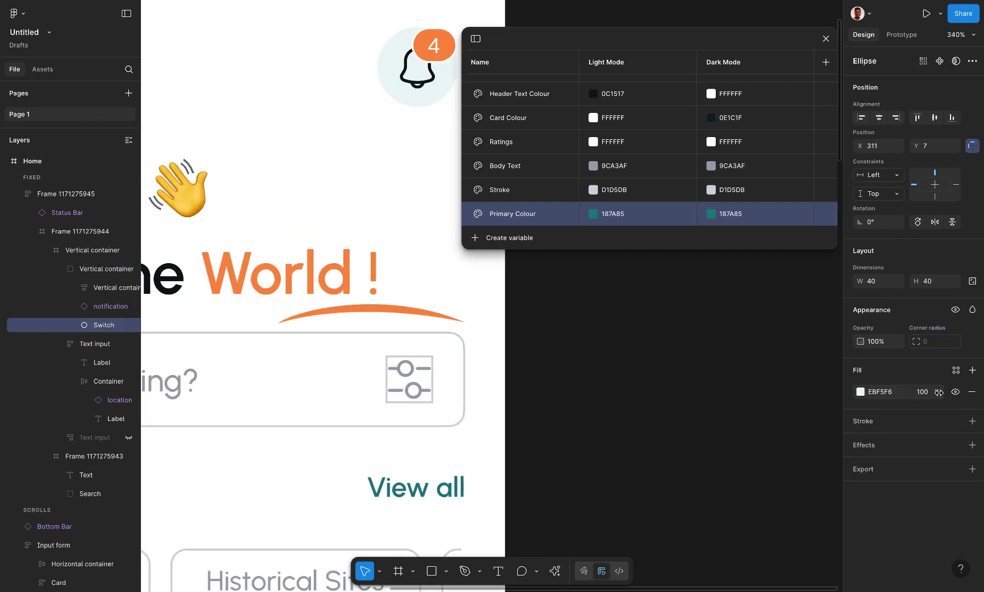
left_click(890, 396)
key("ctrl+c")
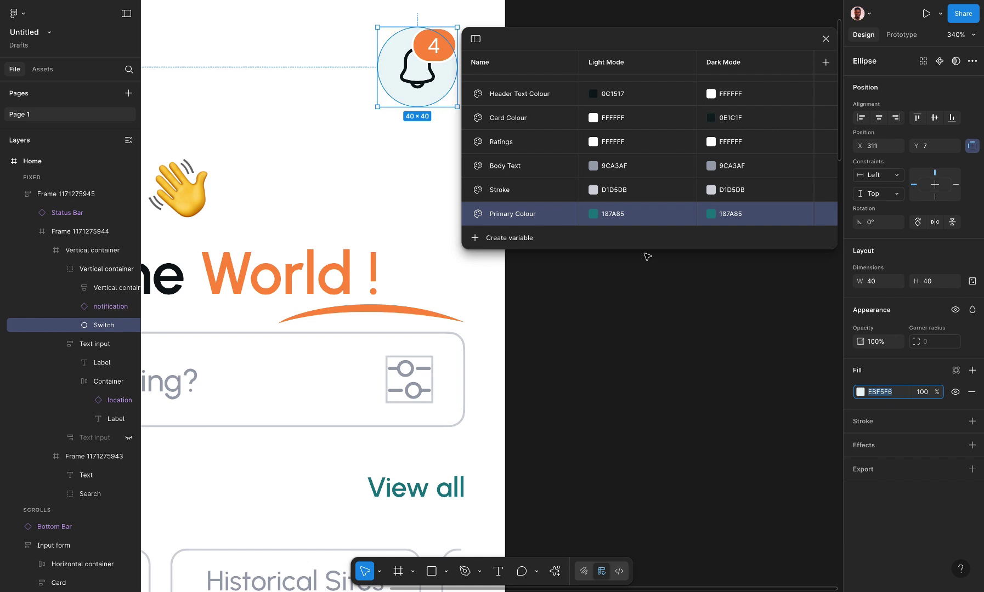
Create a colour variable named Not Colour at the end of the list.
left_click(518, 239)
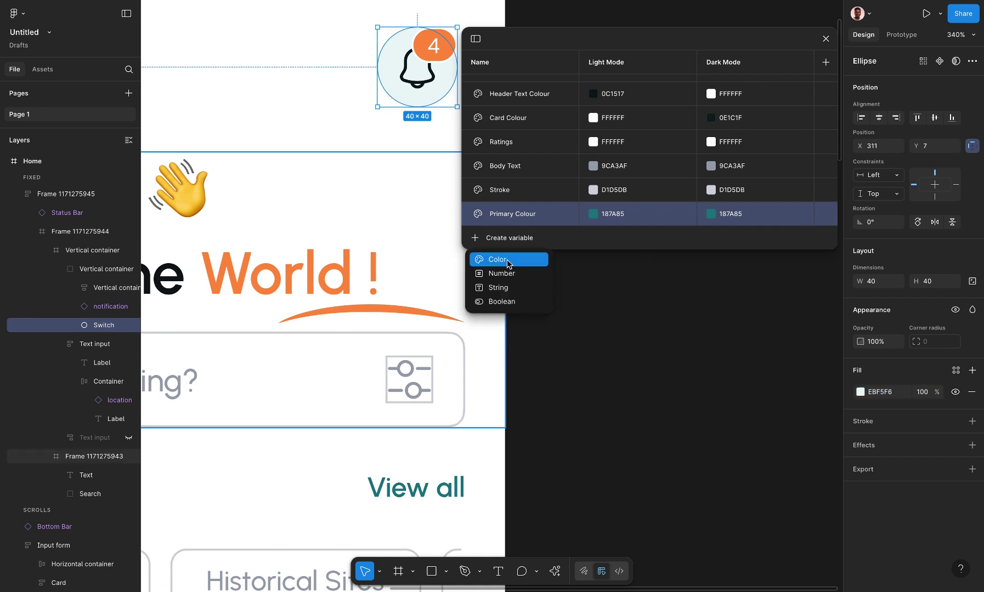
left_click(497, 260)
left_click(515, 217)
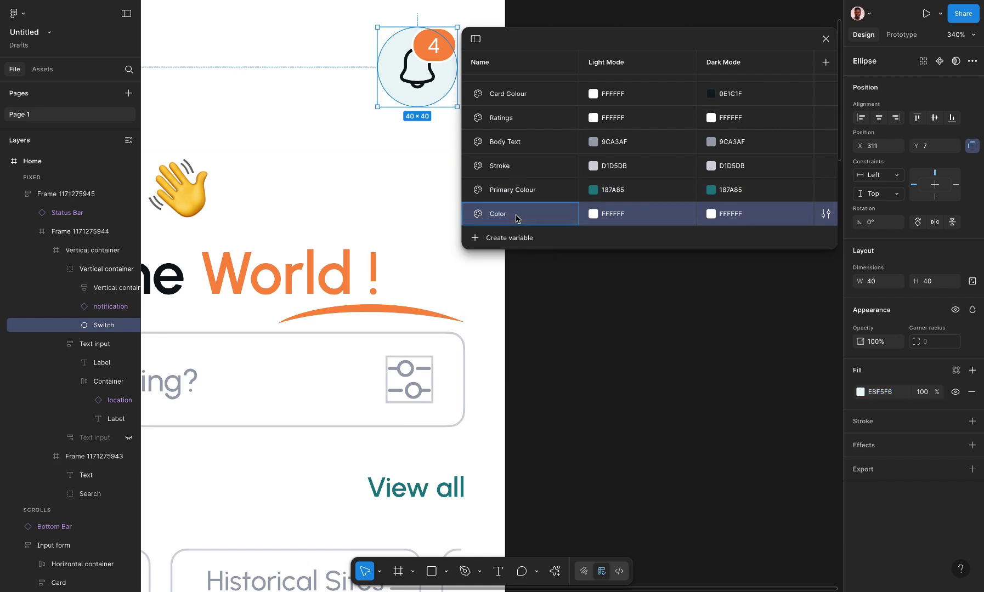
double_click(516, 217)
type("Not Colour")
Set the Not Colour variable's Light Mode and Dark Mode values to EBF5F6.
left_click(613, 215)
key("ctrl+v")
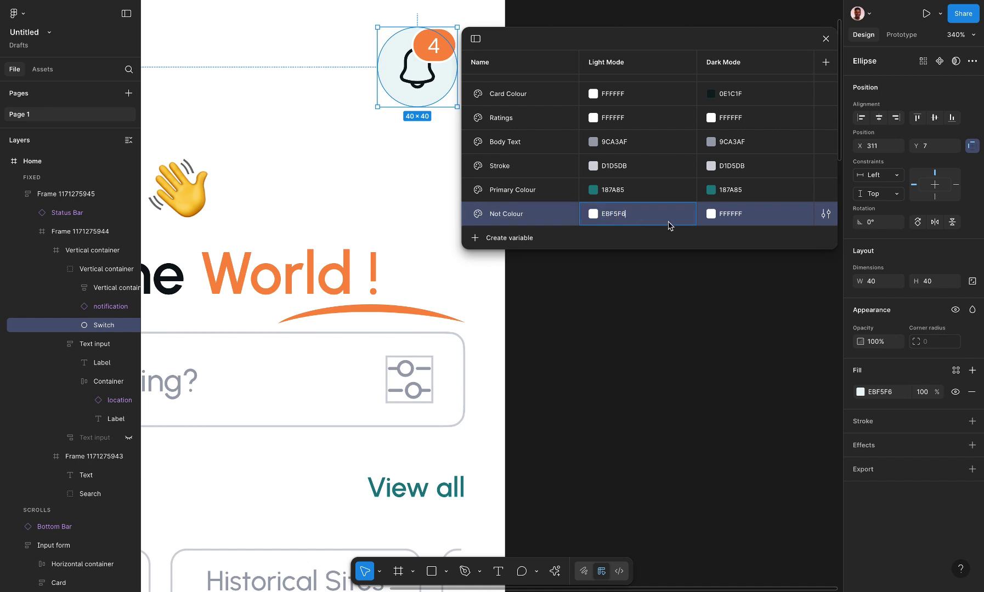
key("Escape")
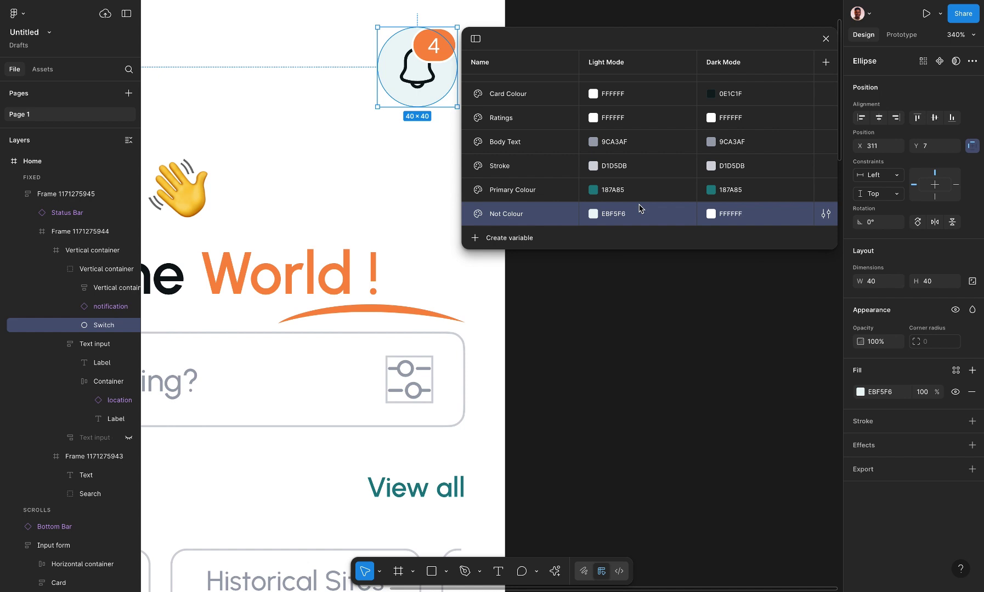
left_click(713, 215)
key("ctrl+v")
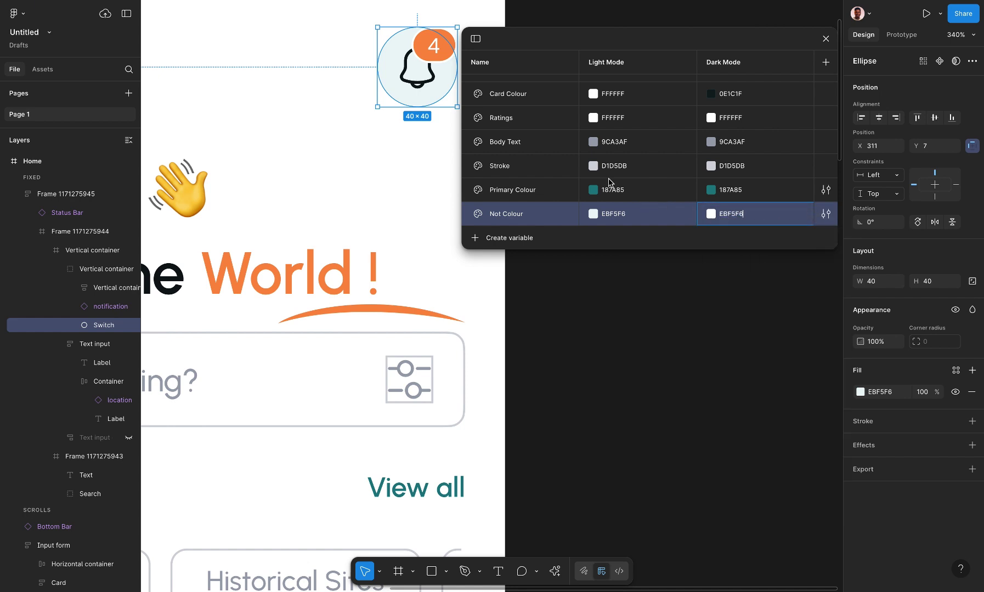
Try a black 000000 fill on the container behind the notification bell, and remove that fill again.
scroll(415, 118, "up", 2)
scroll(414, 118, "up", 1)
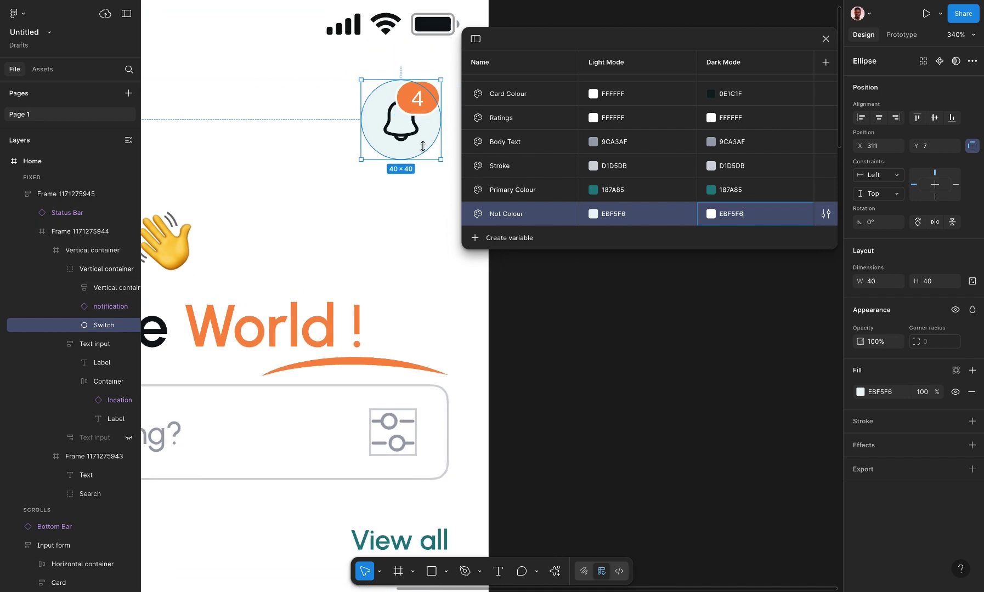
left_click(434, 218)
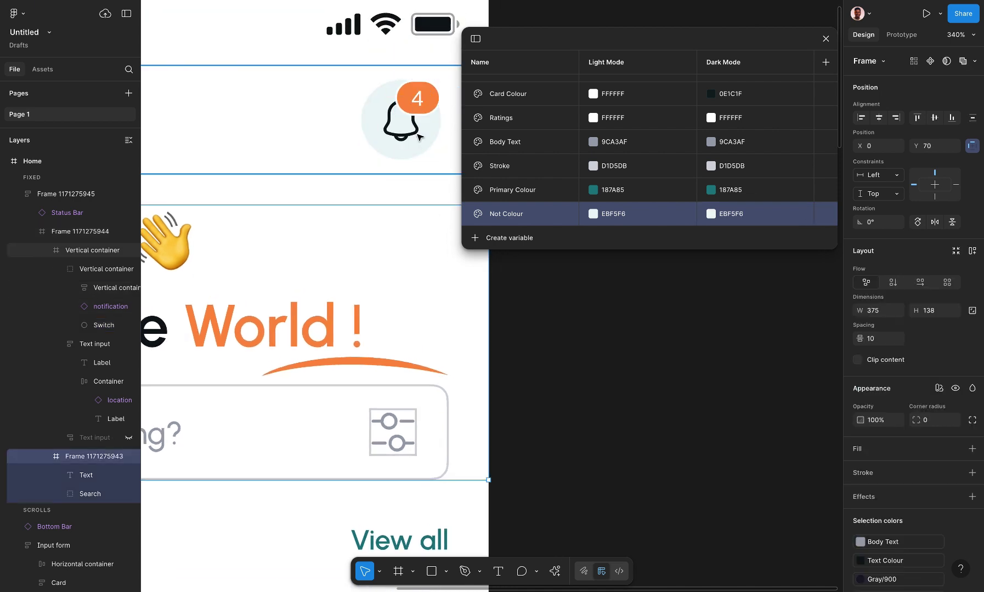
left_click(417, 147)
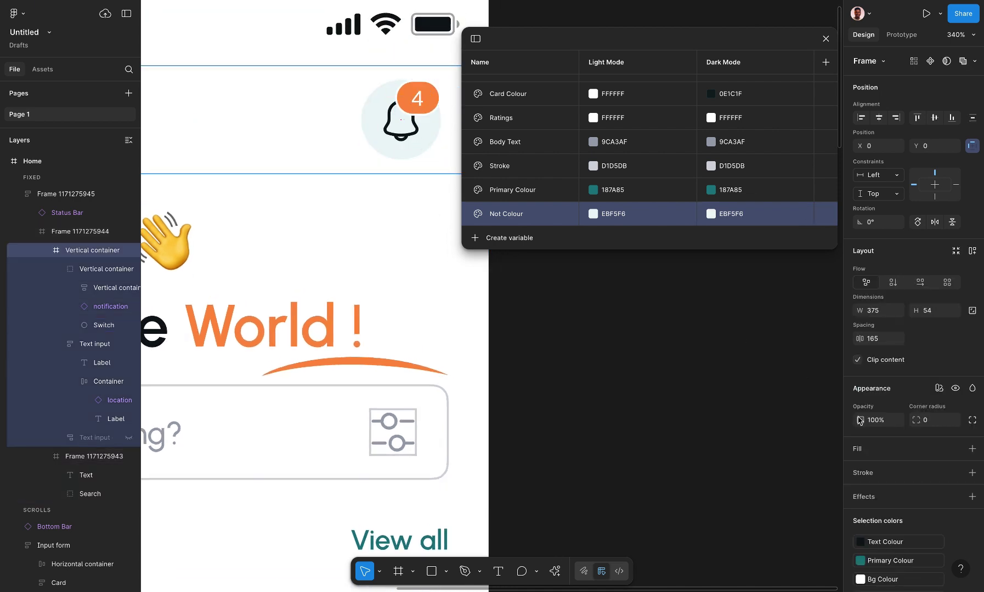
left_click(859, 454)
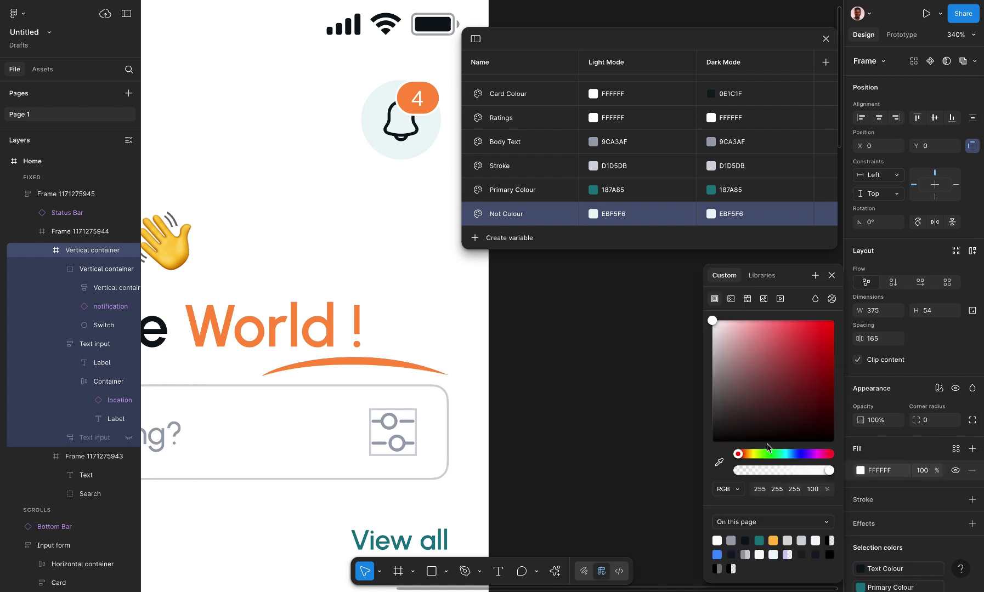
left_click(759, 405)
left_click_drag(716, 451, 714, 452)
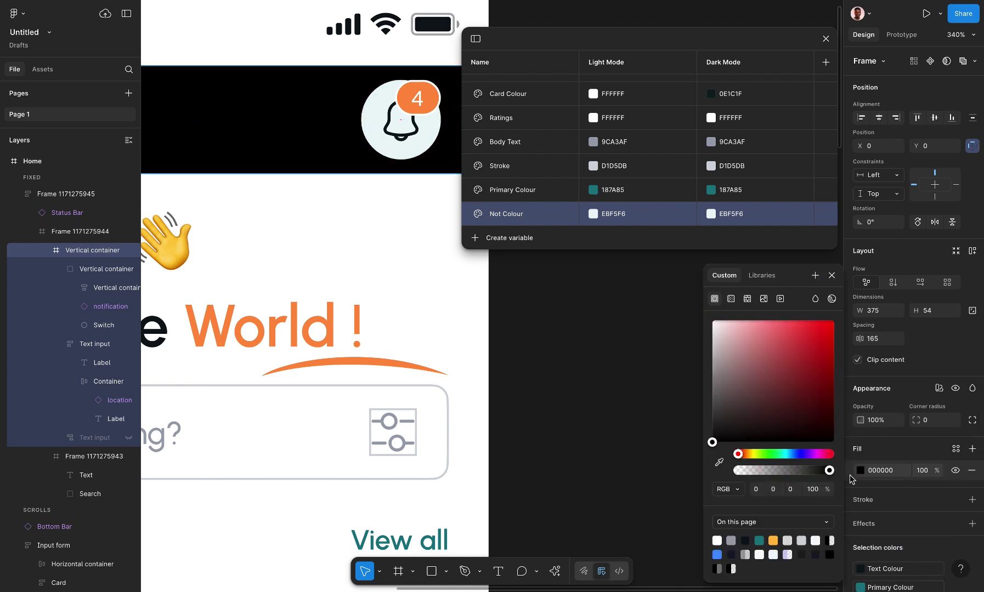
left_click(971, 473)
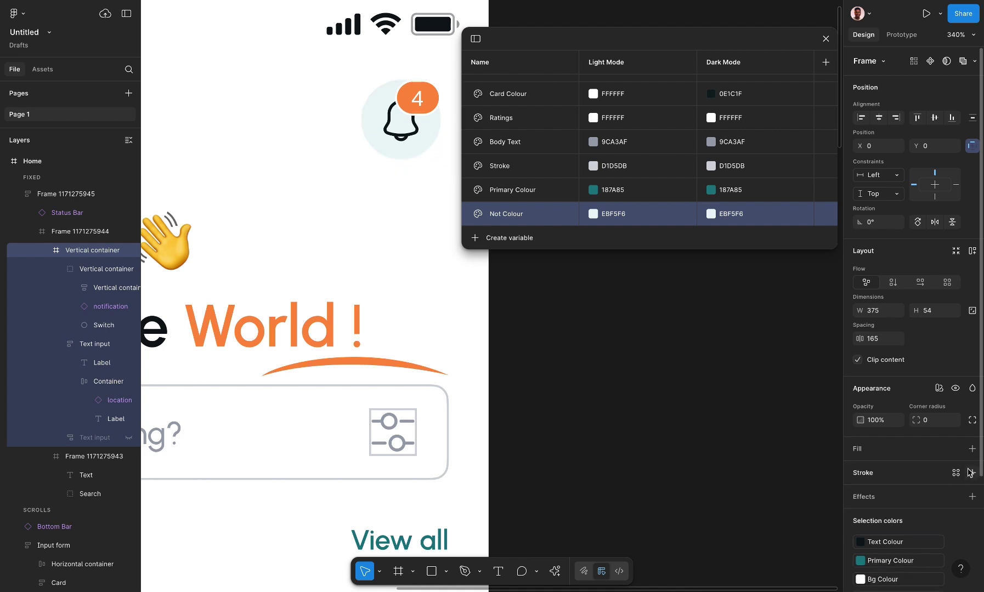
Set the opacity of the Not Colour variable's Dark Mode value to 14%.
double_click(745, 218)
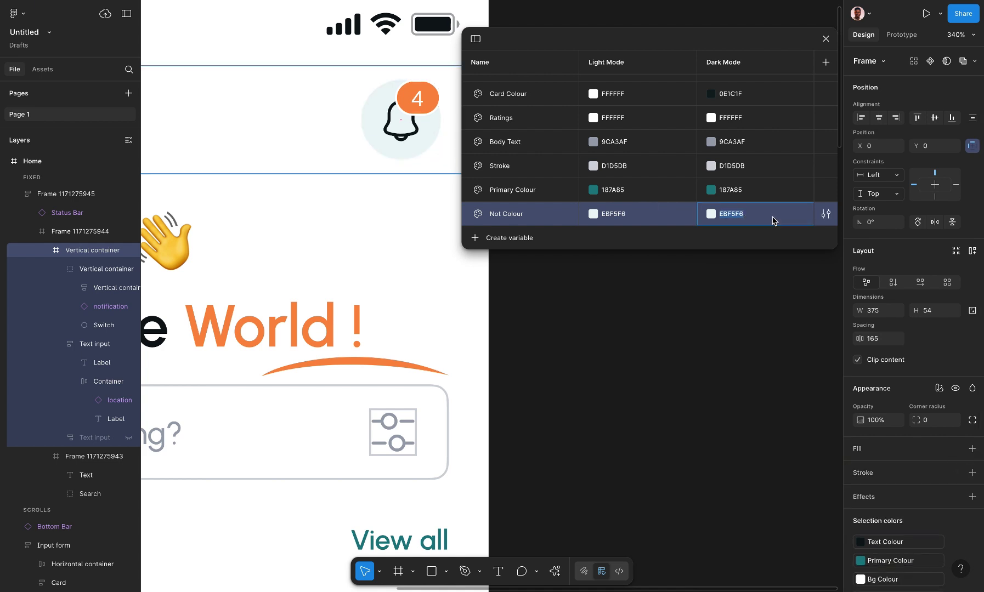
left_click(762, 220)
left_click(711, 214)
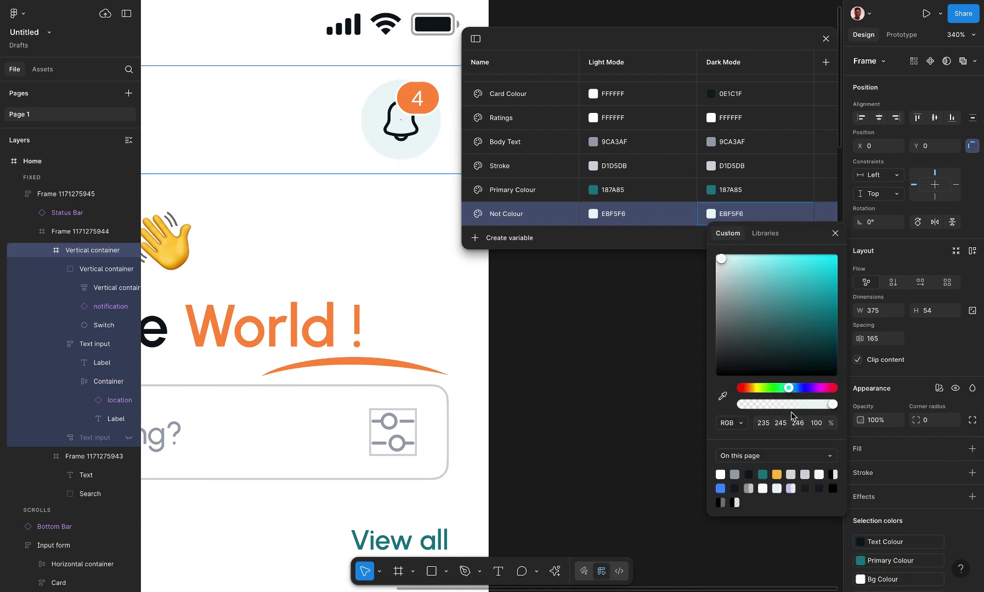
left_click_drag(828, 406, 757, 406)
left_click(825, 426)
type("1")
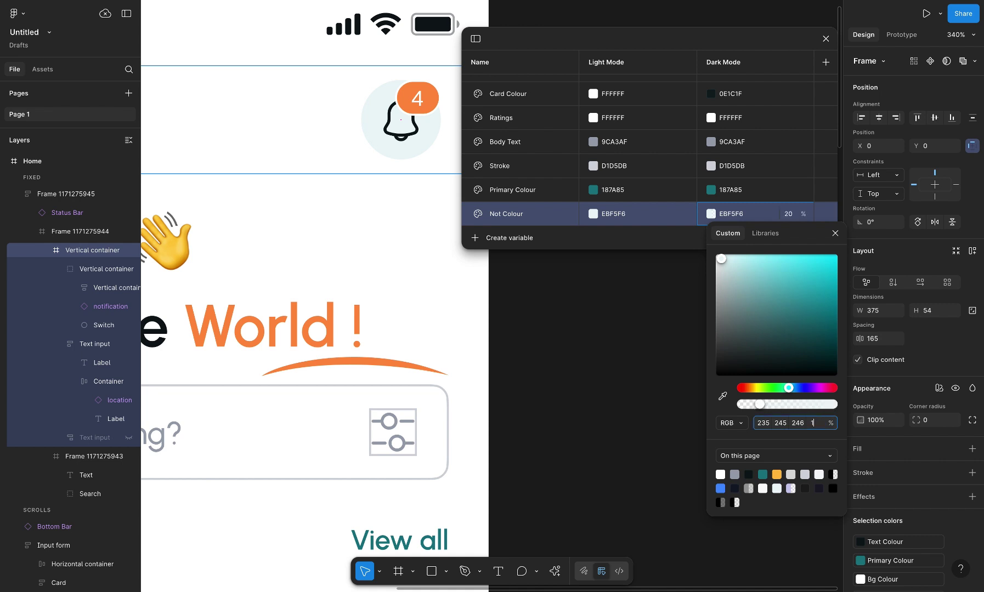
type("4")
key("Return")
left_click(642, 317)
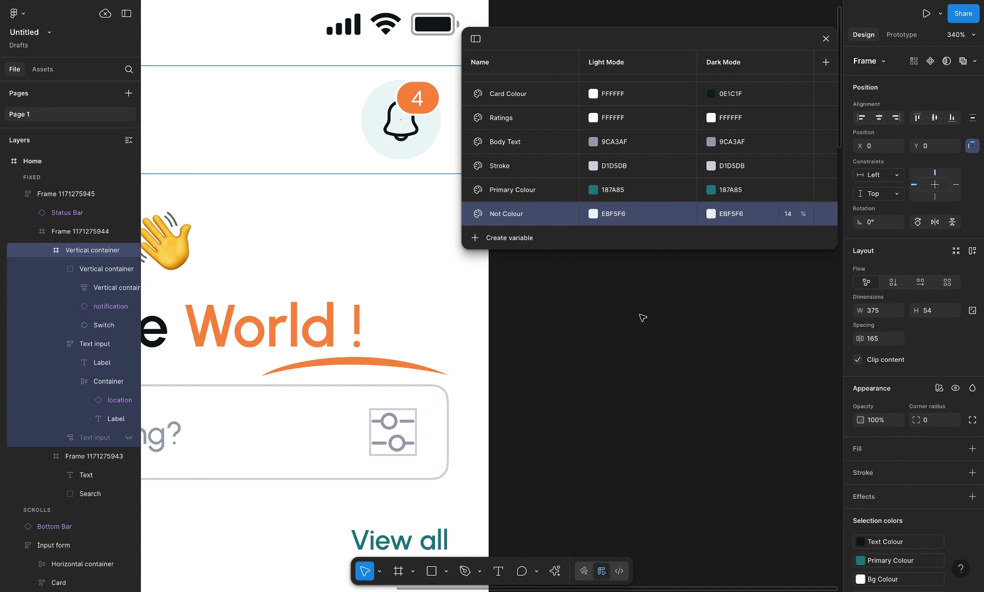
Enlarge the variables window downward until all colour variables from Background Colour to Not Colour are listed.
left_click(668, 299)
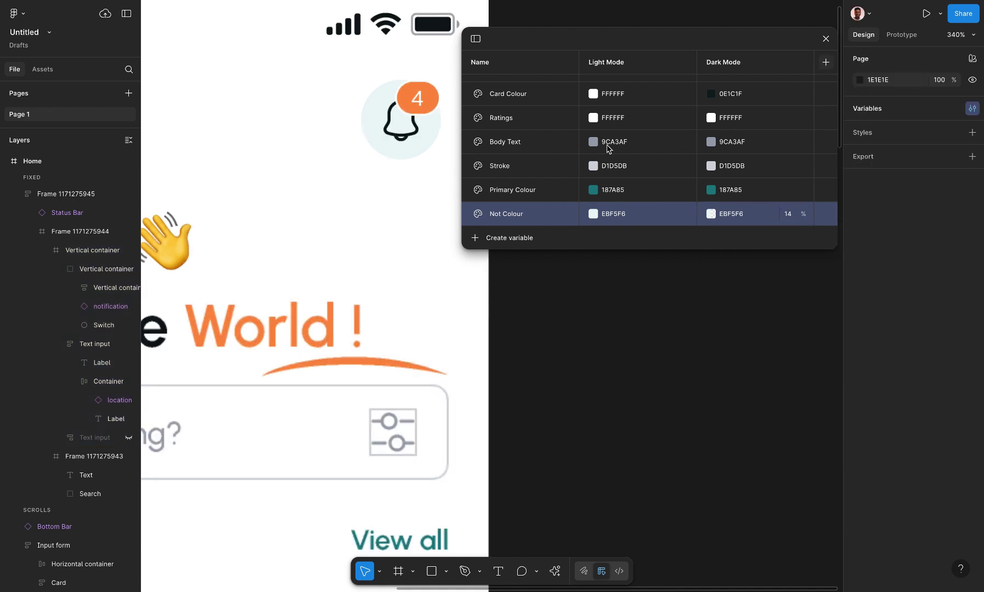
scroll(617, 145, "up", 2)
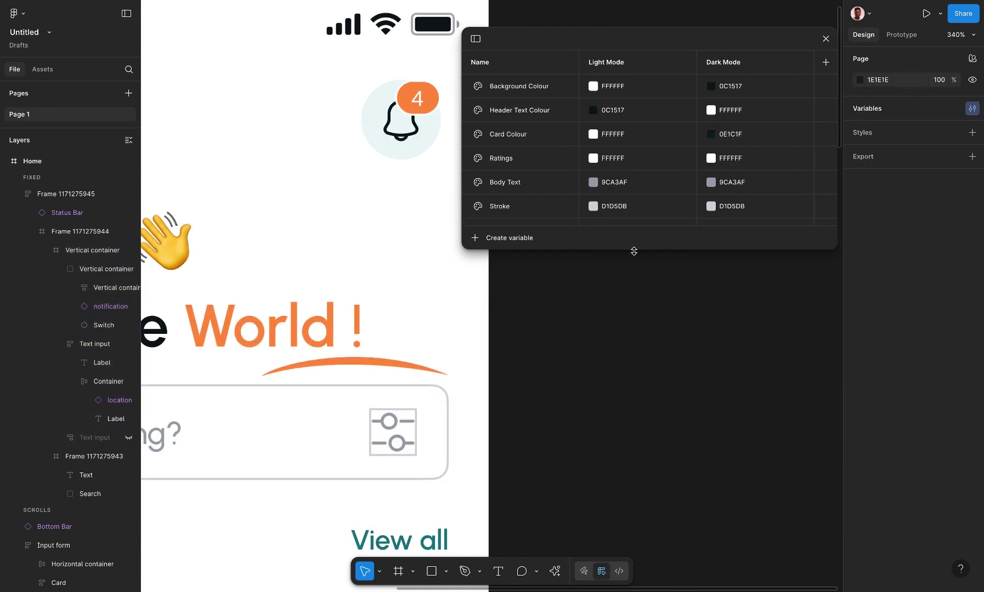
left_click_drag(634, 251, 644, 448)
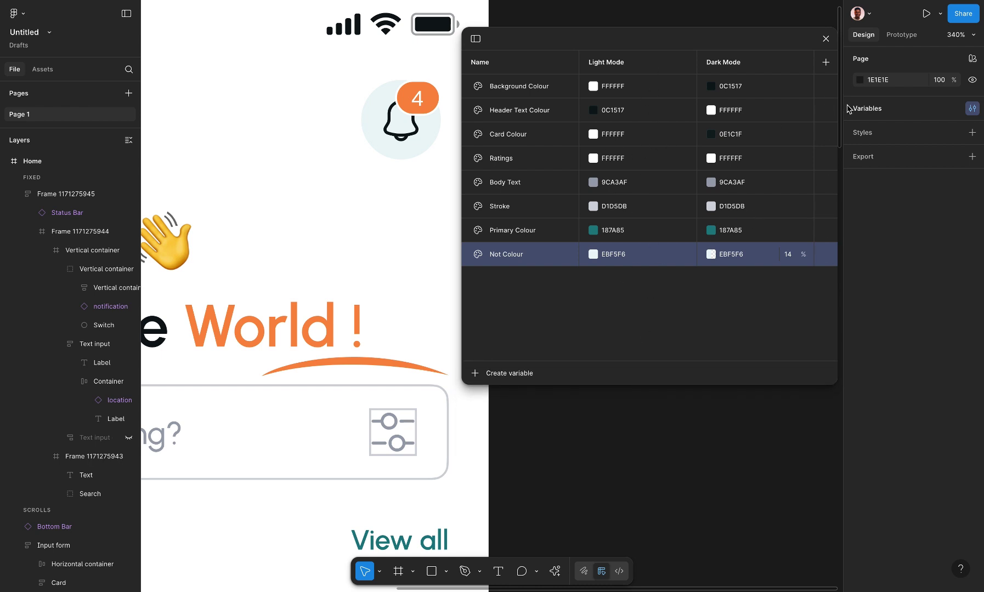
left_click(520, 331)
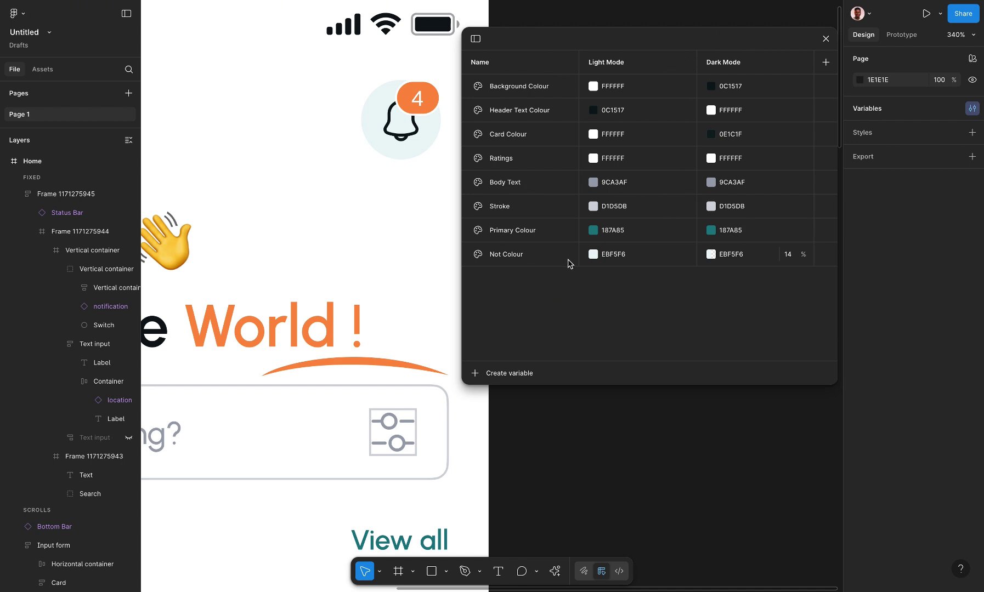
Bring the whole Home frame into view, select it, and place the variables window beside it, narrowed to the Name and Light Mode columns.
left_click_drag(709, 38, 880, 39)
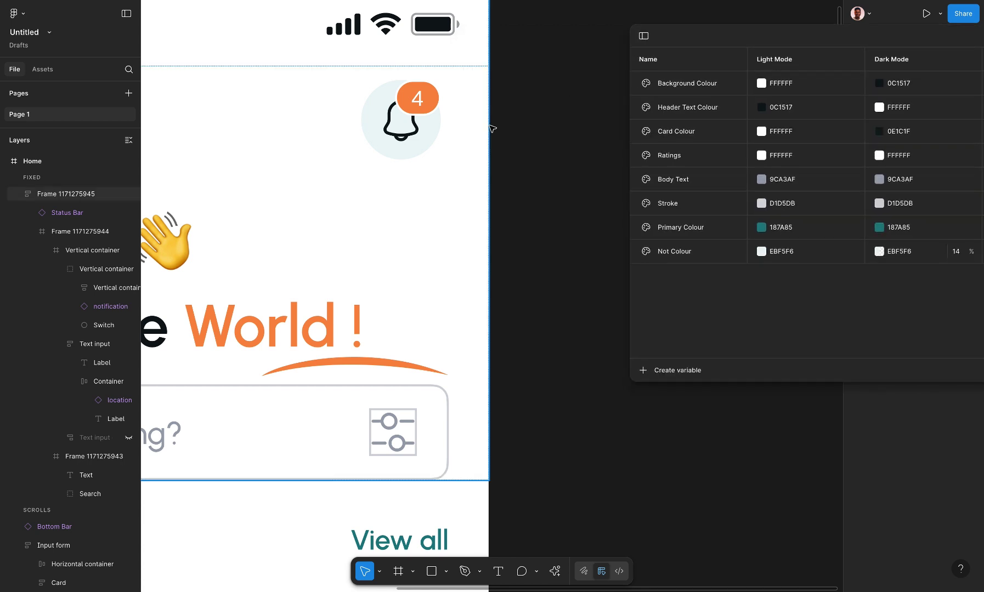
scroll(493, 127, "down", 10)
scroll(493, 126, "down", 2)
scroll(493, 127, "down", 3)
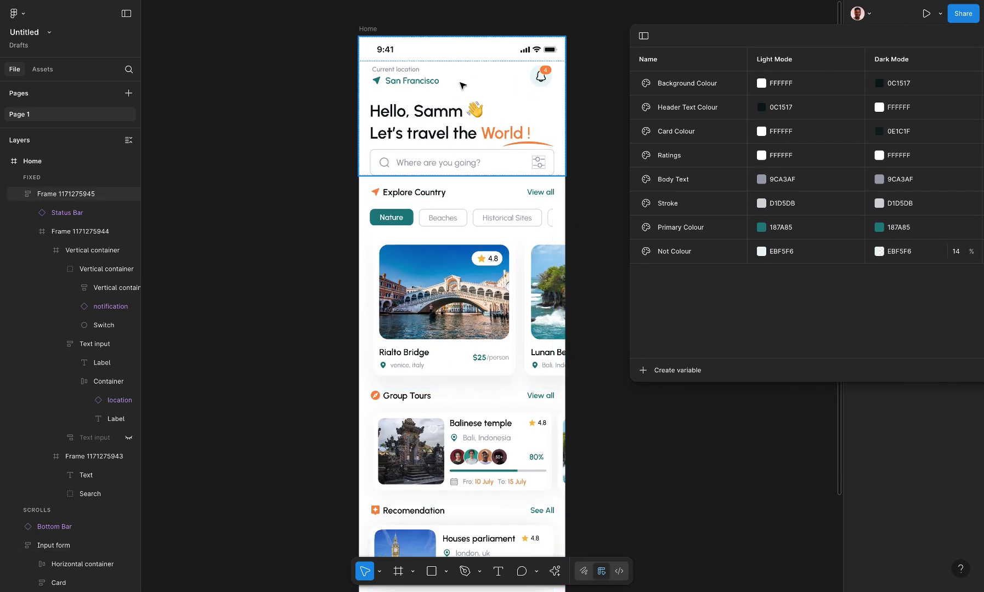
left_click(376, 30)
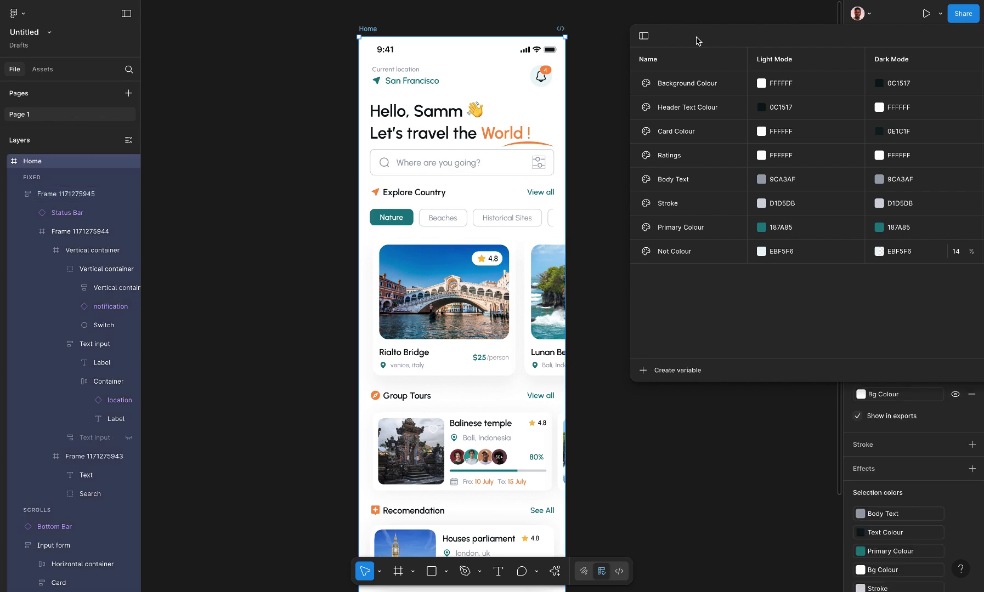
left_click_drag(694, 39, 142, 40)
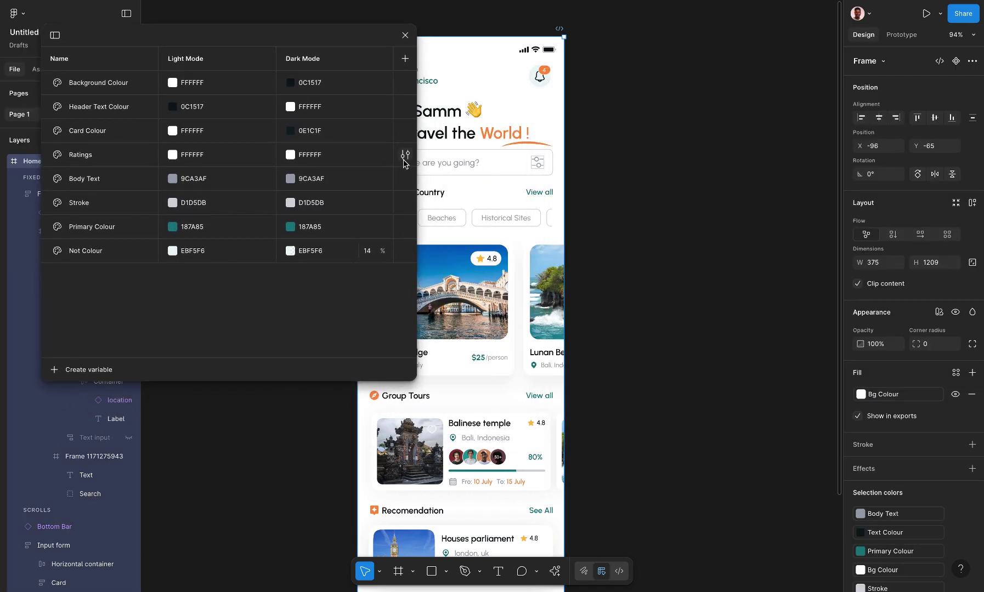
left_click_drag(392, 165, 326, 165)
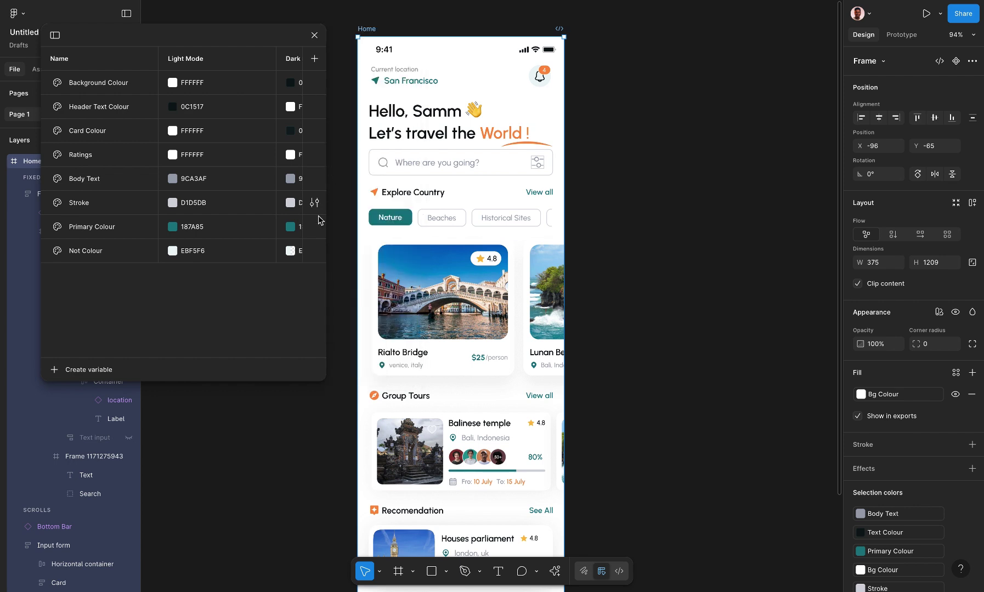
left_click_drag(329, 119, 359, 119)
left_click_drag(229, 36, 207, 34)
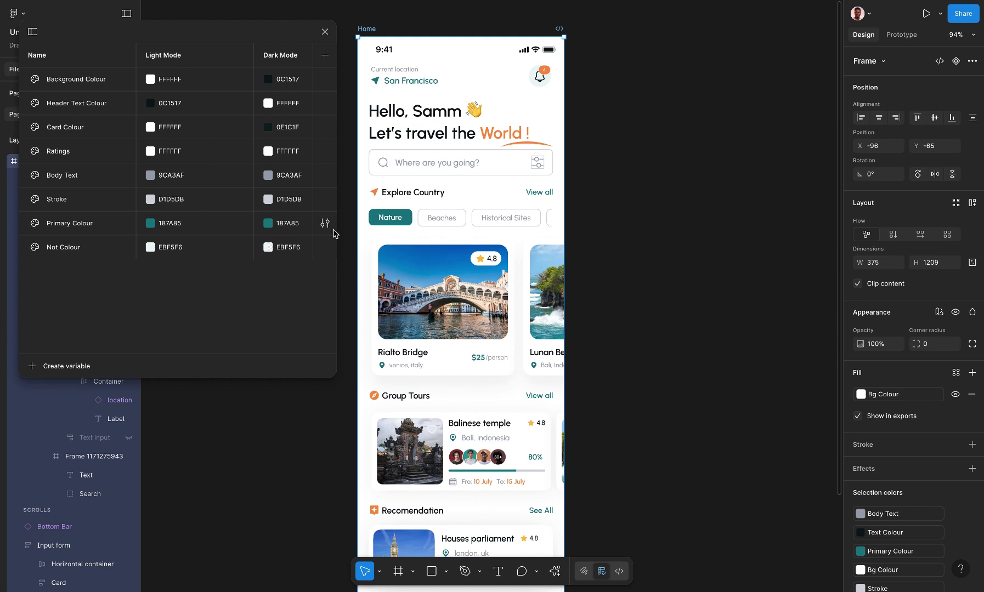
left_click_drag(307, 225, 278, 225)
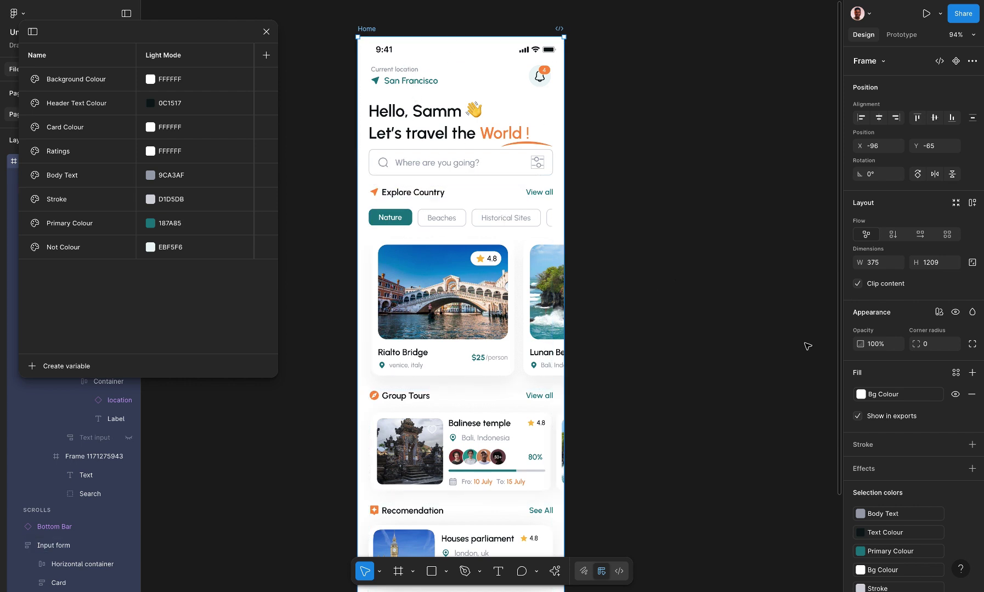
Detach the Bg Colour style from the Home frame's fill and apply the Background Colour variable instead.
left_click(937, 394)
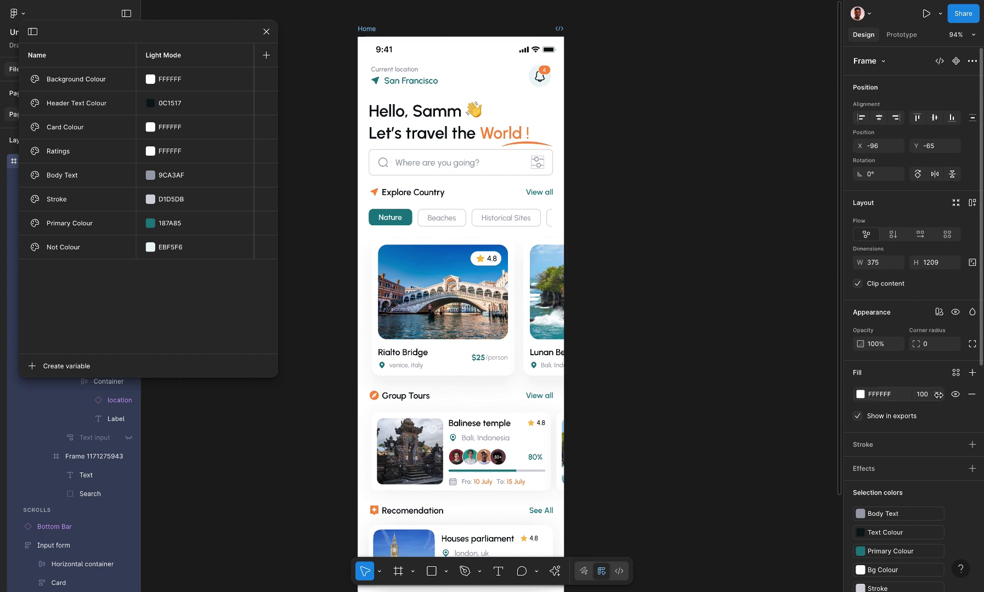
left_click(955, 372)
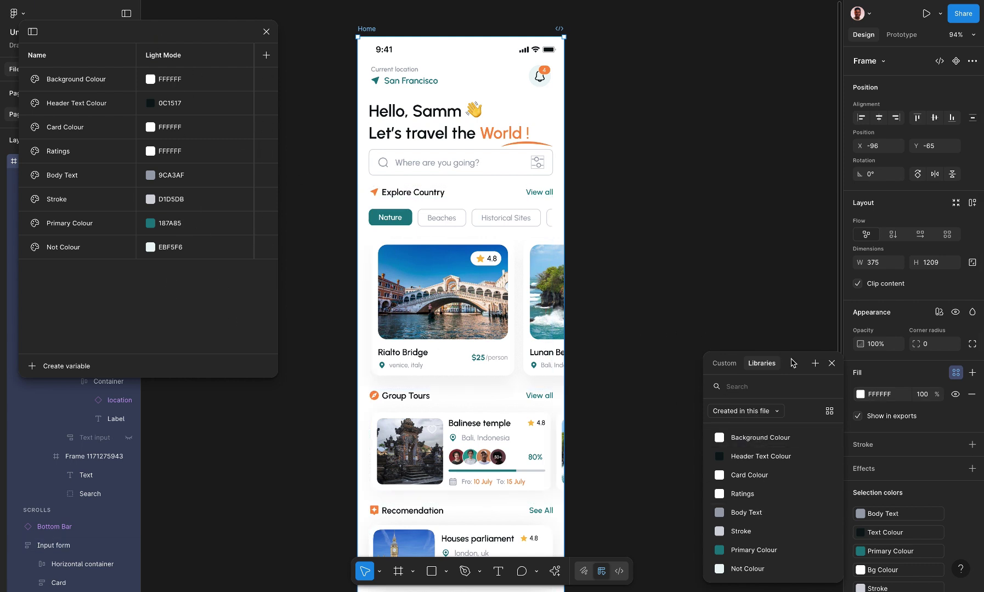
left_click_drag(792, 362, 784, 231)
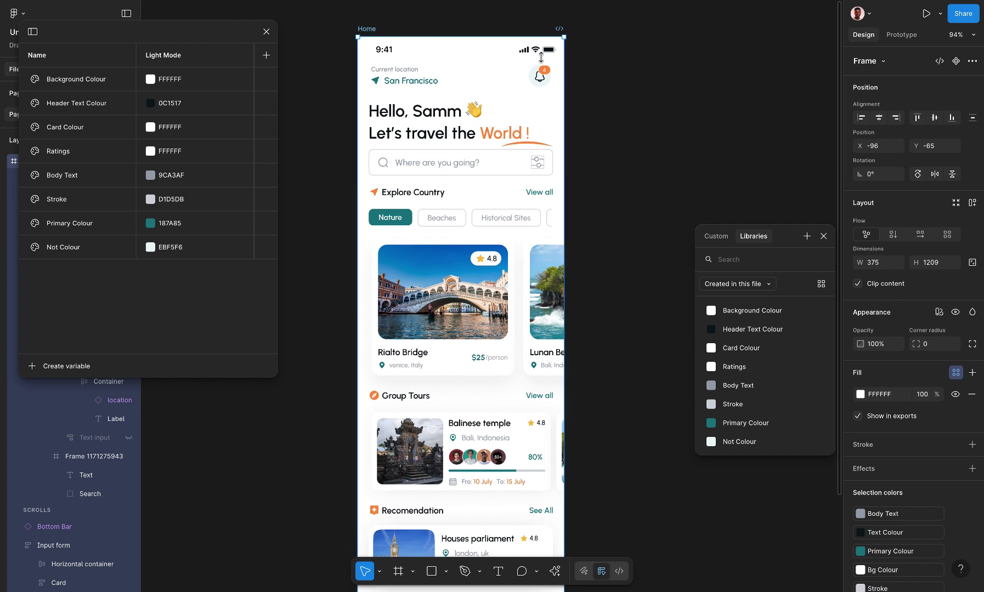
left_click(767, 316)
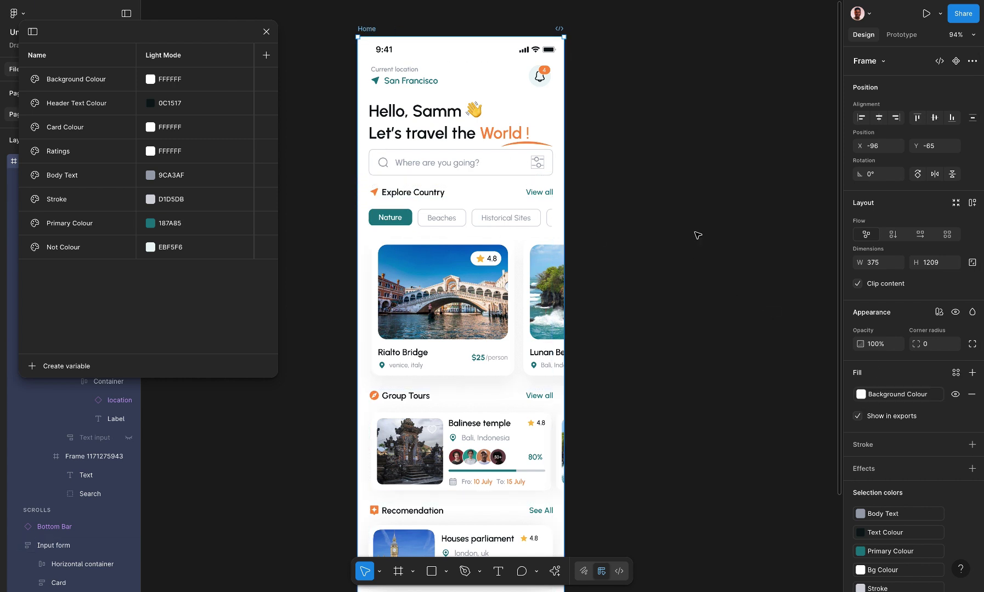
Preview the page with this file's Collection 1 in Dark Mode, and set it back to Light Mode.
left_click(775, 76)
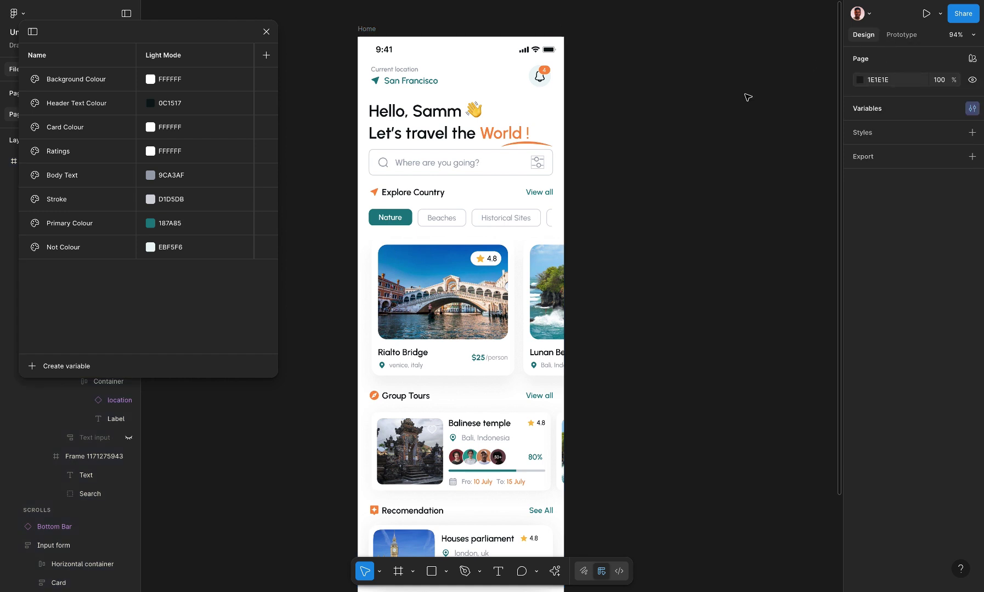
left_click(973, 59)
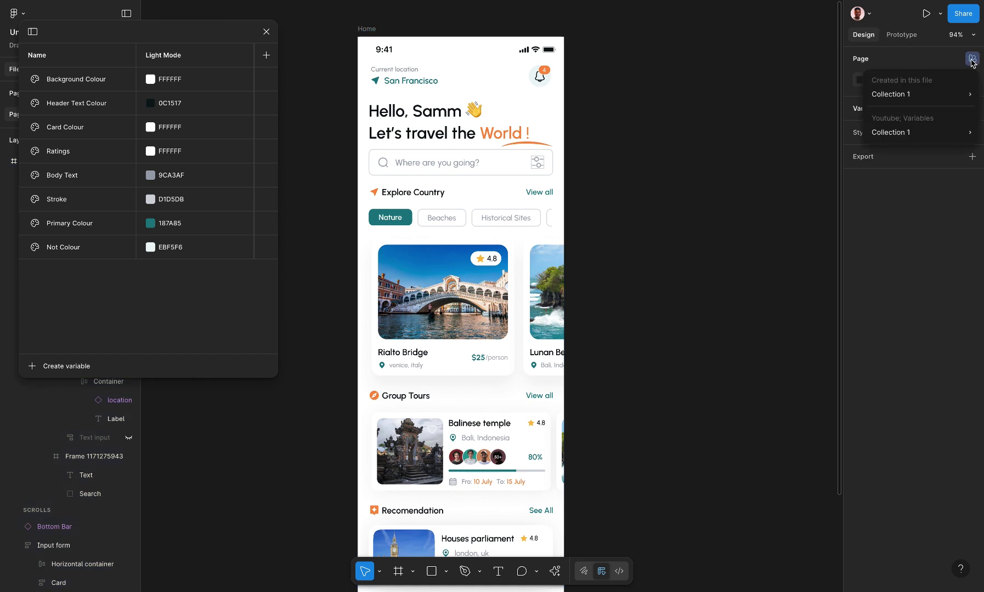
mouse_move(927, 106)
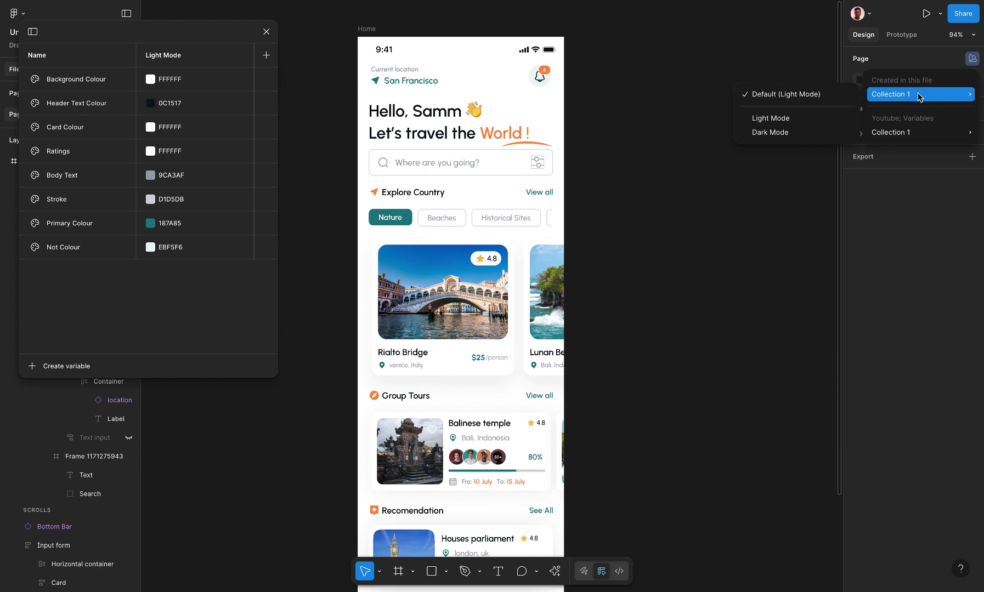
left_click(786, 133)
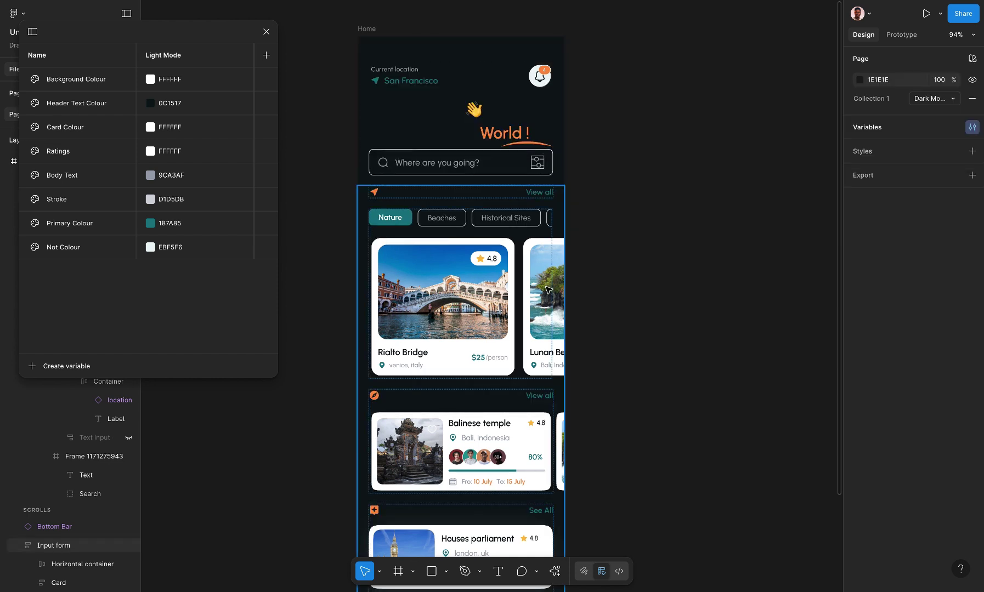
left_click(920, 100)
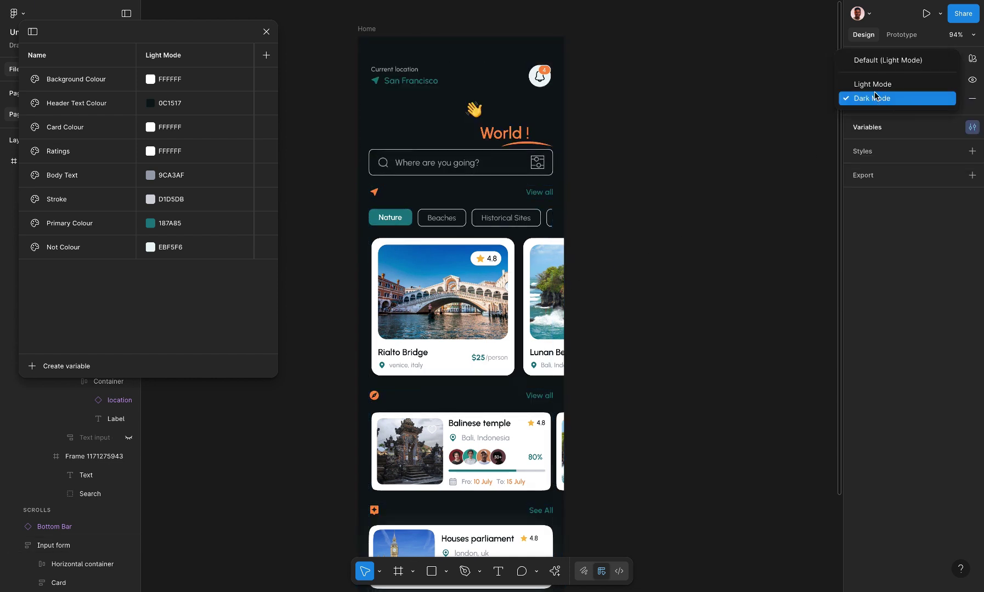
left_click(878, 84)
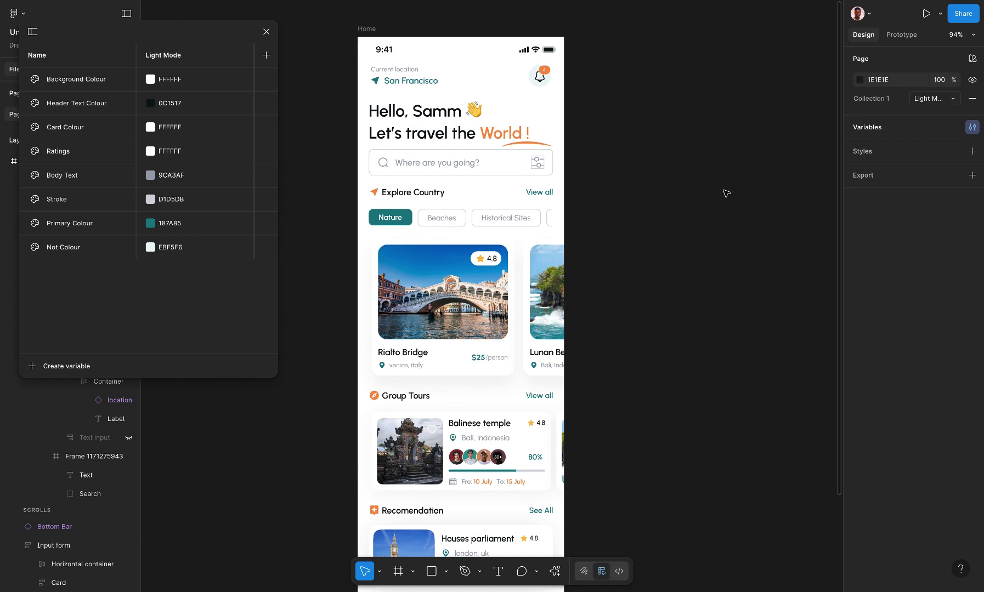
Detach the Text Colour style from the Home screen's status bar and apply the Header Text Colour variable.
left_click(373, 29)
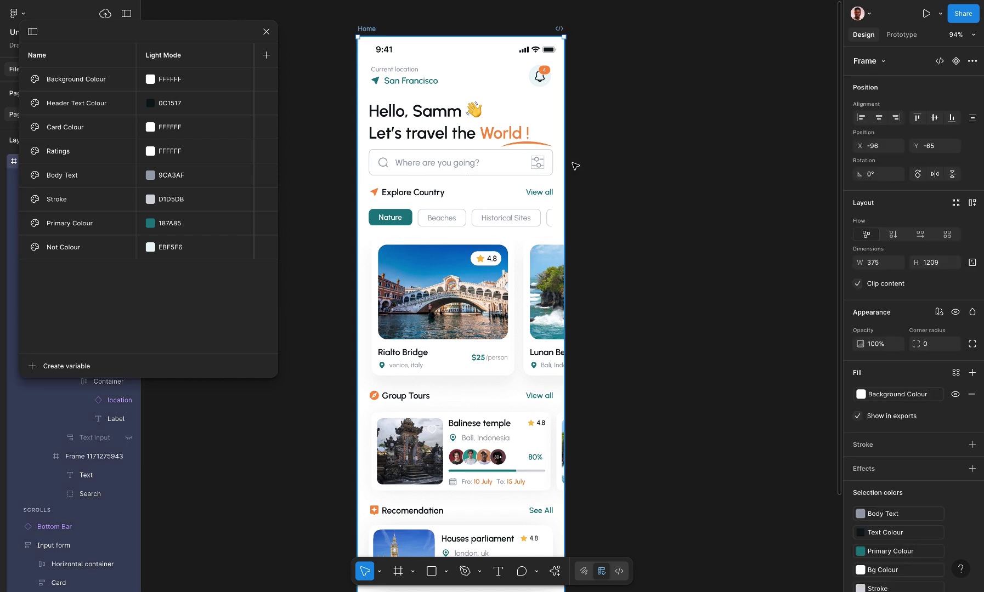
left_click(408, 75)
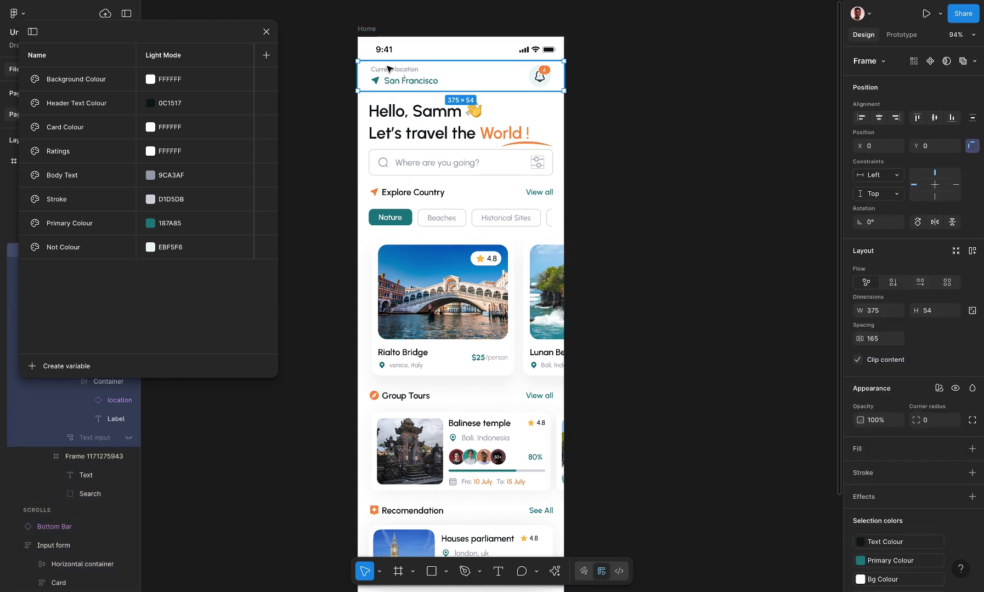
left_click(390, 52)
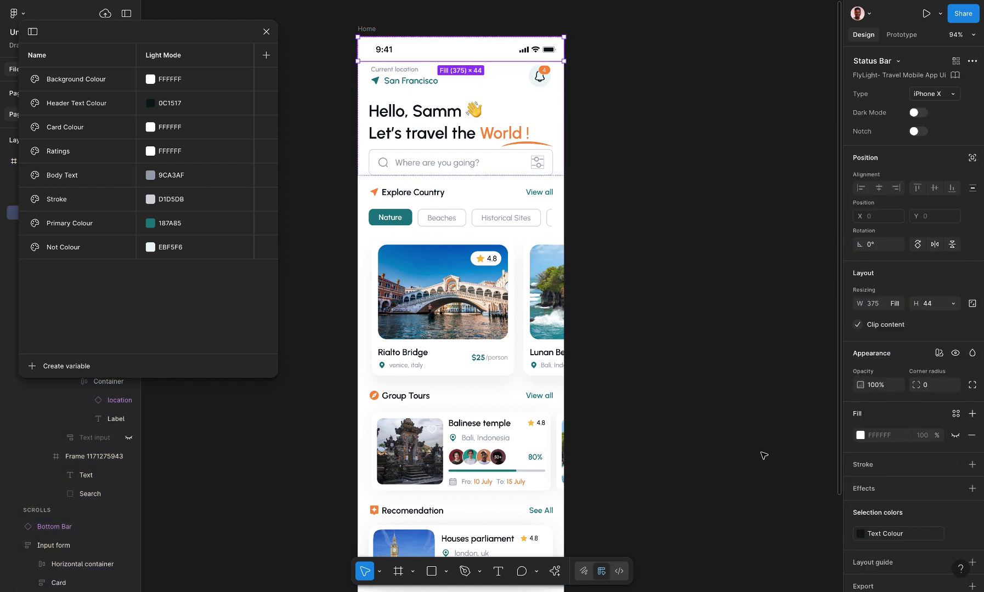
left_click(955, 534)
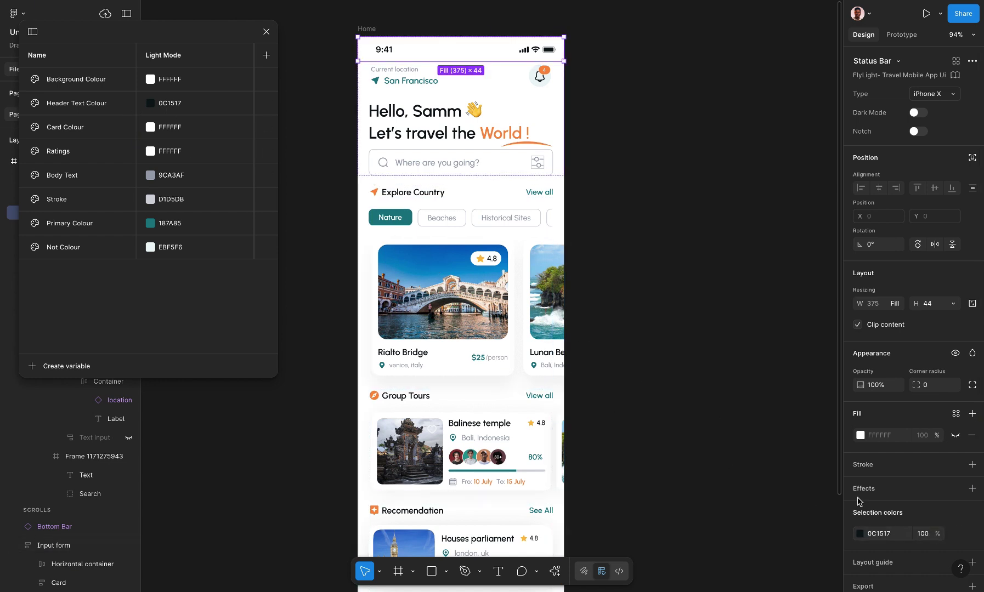
left_click(955, 533)
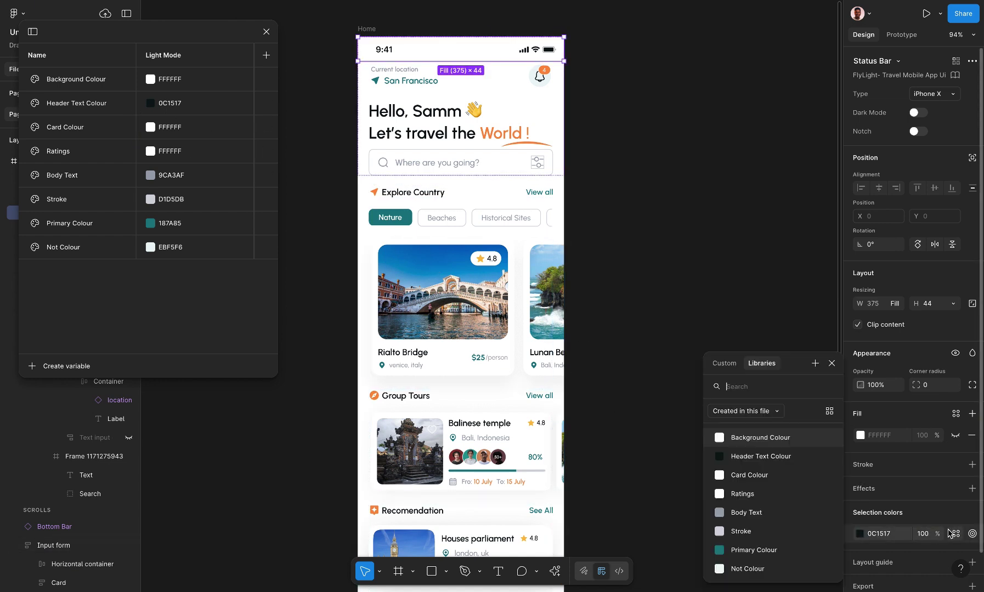
left_click(760, 456)
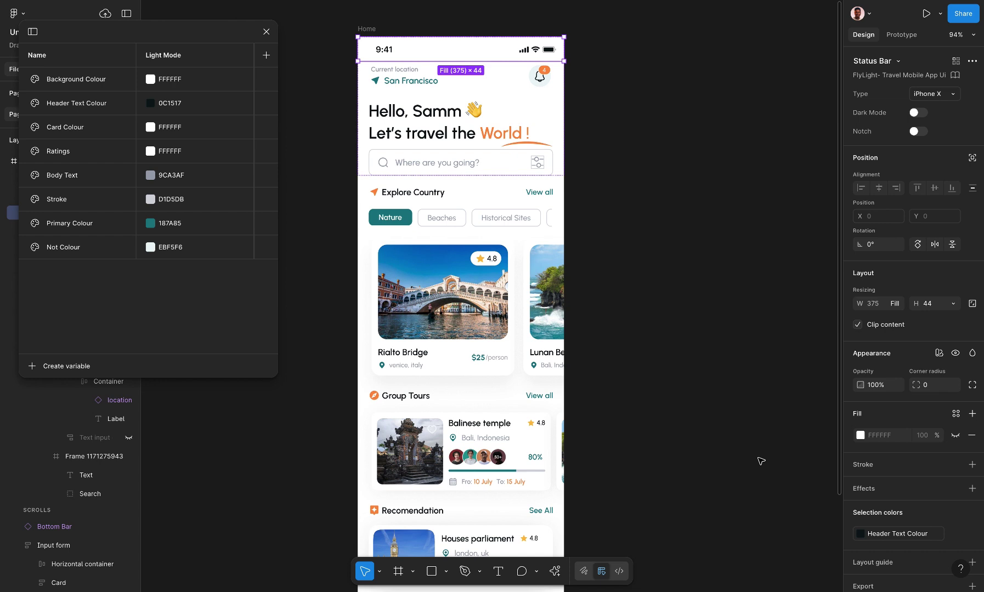
Compare the Light Mode and Dark Mode values of the Header Text Colour variable used on the status bar.
left_click(921, 535)
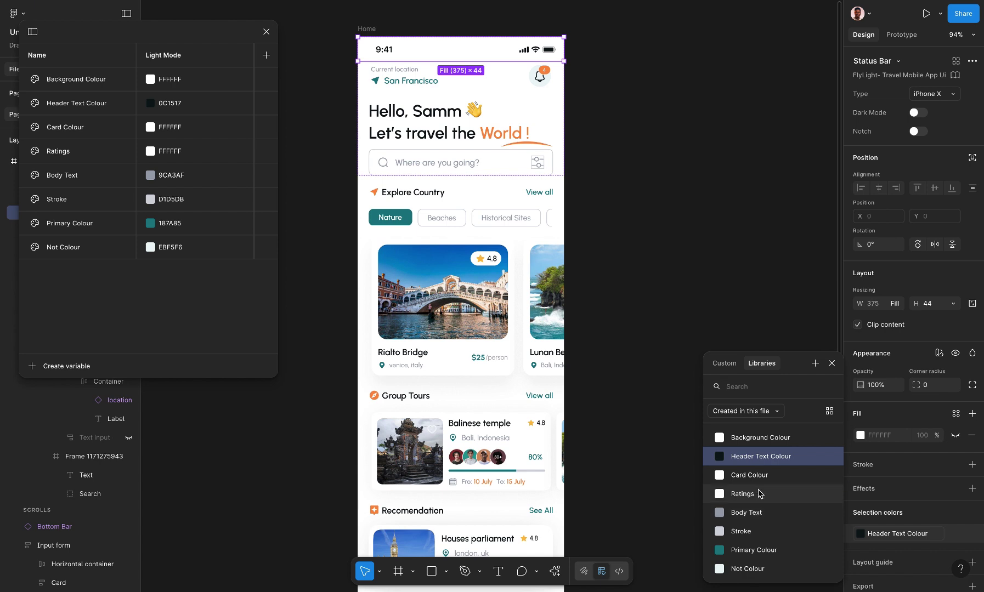
scroll(175, 159, "right", 3)
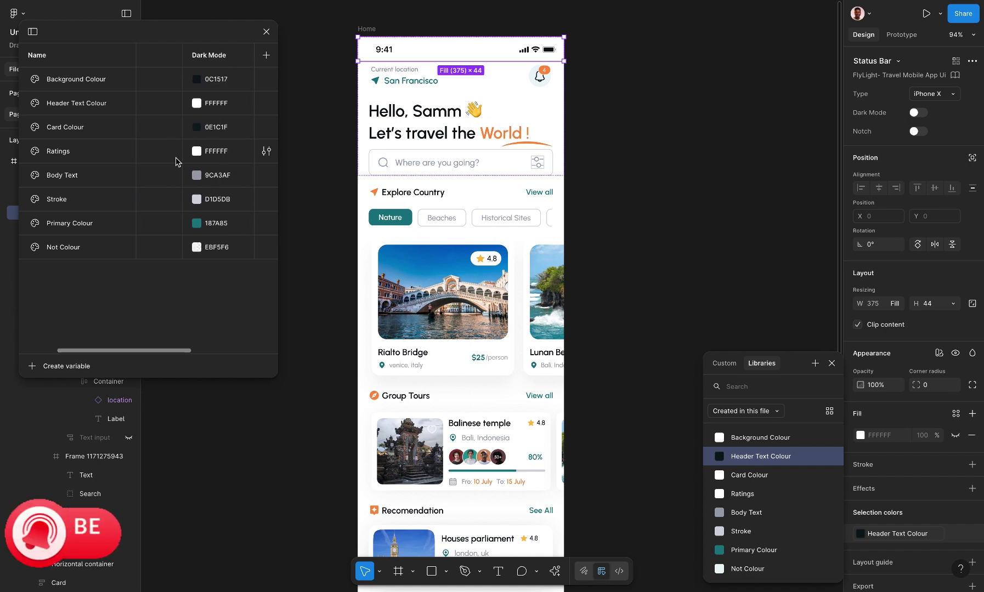
scroll(177, 160, "left", 3)
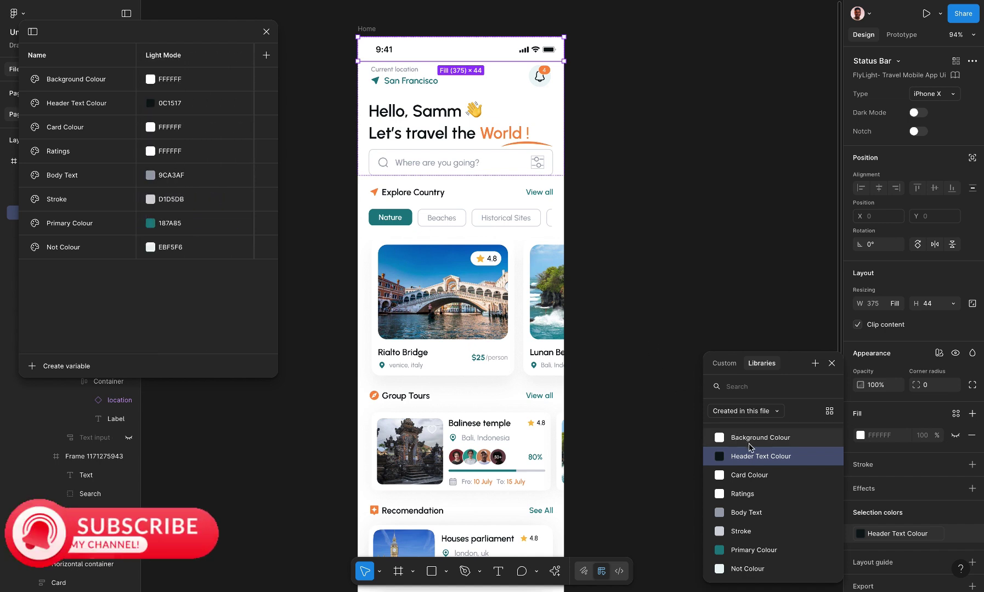
left_click(756, 461)
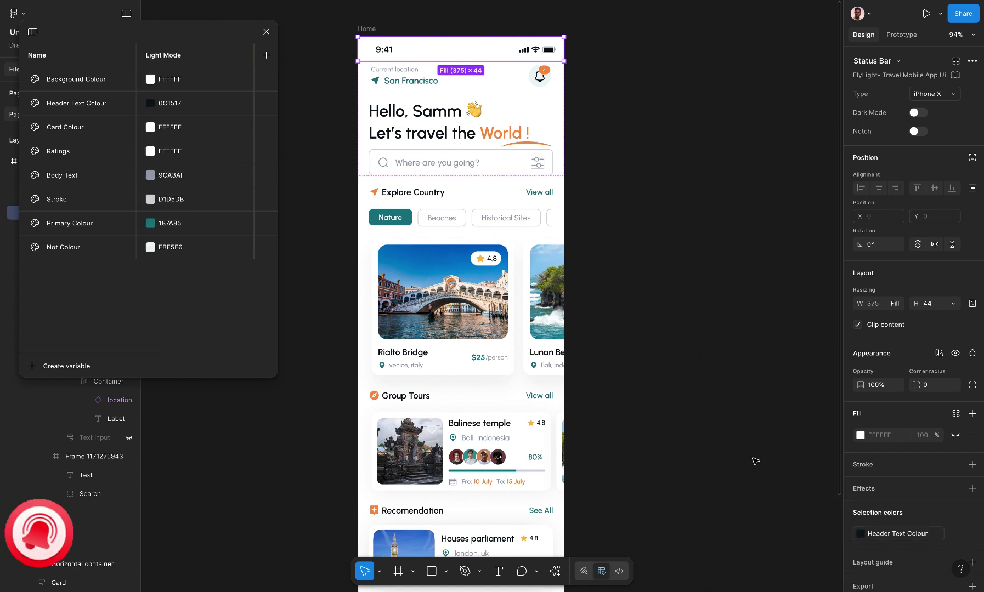
Preview the page with Collection 1 in Dark Mode, and set it back to Light Mode.
left_click(675, 148)
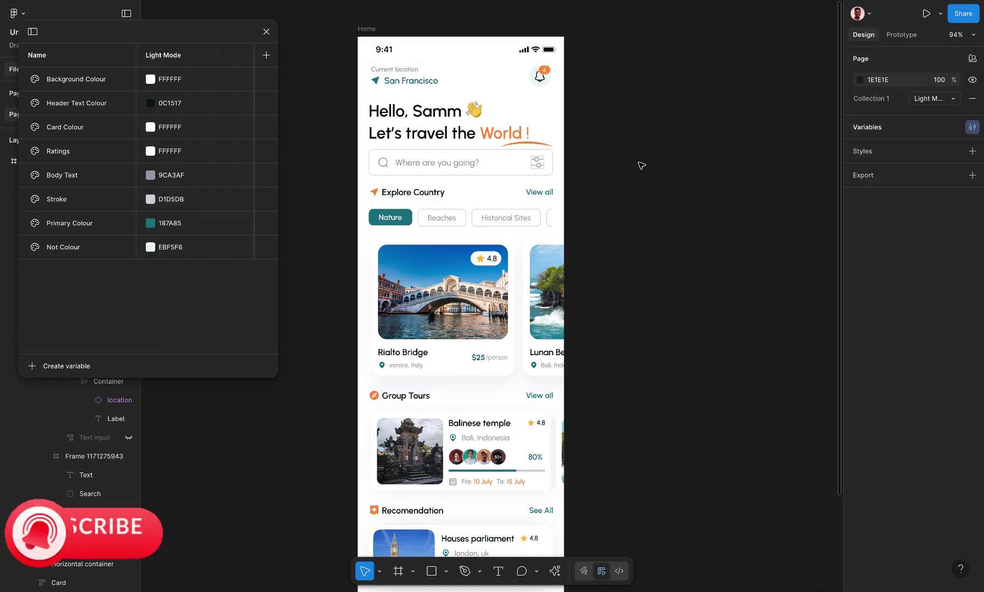
left_click(938, 99)
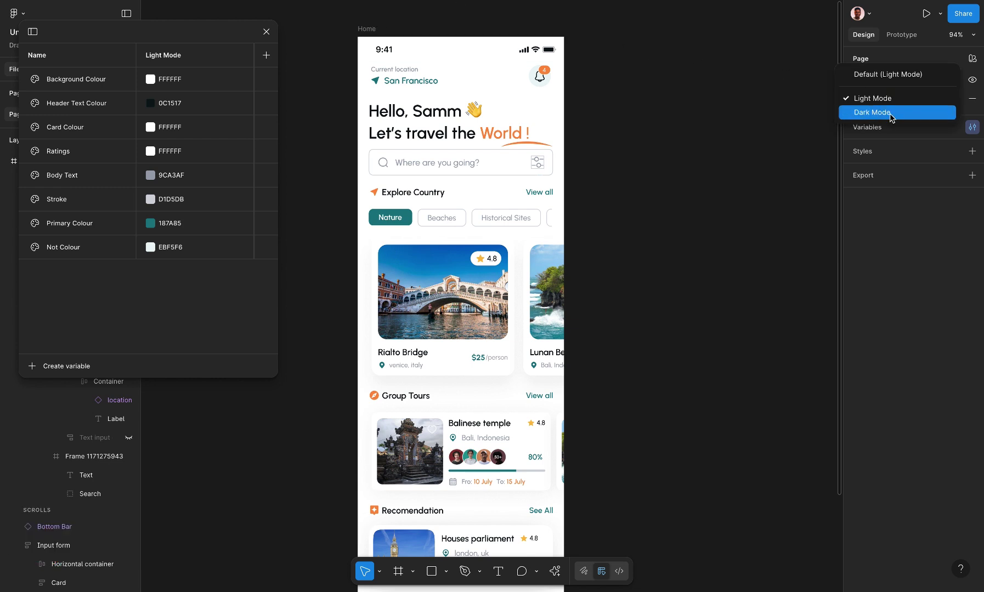
left_click(890, 113)
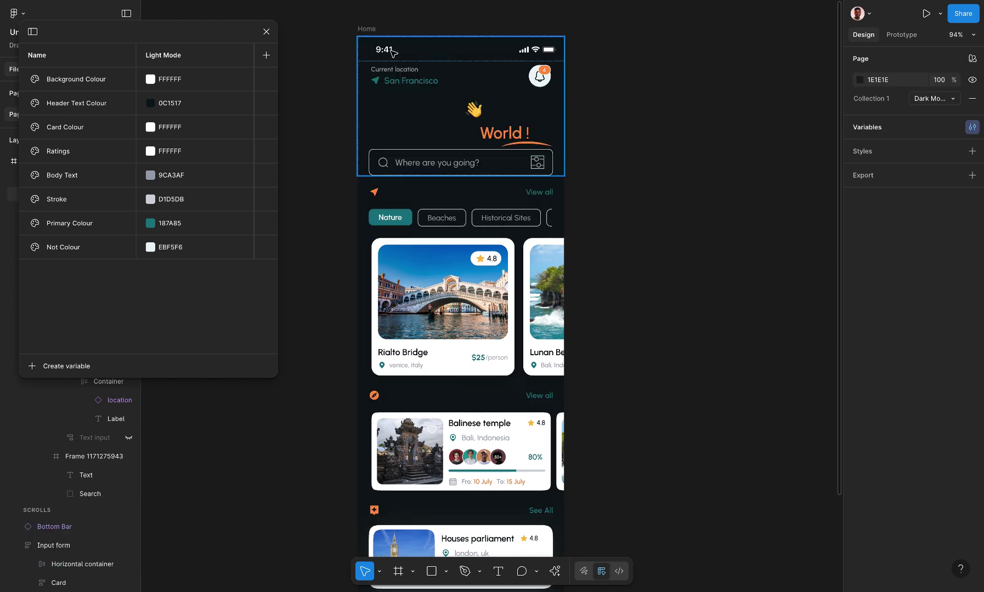
left_click(943, 101)
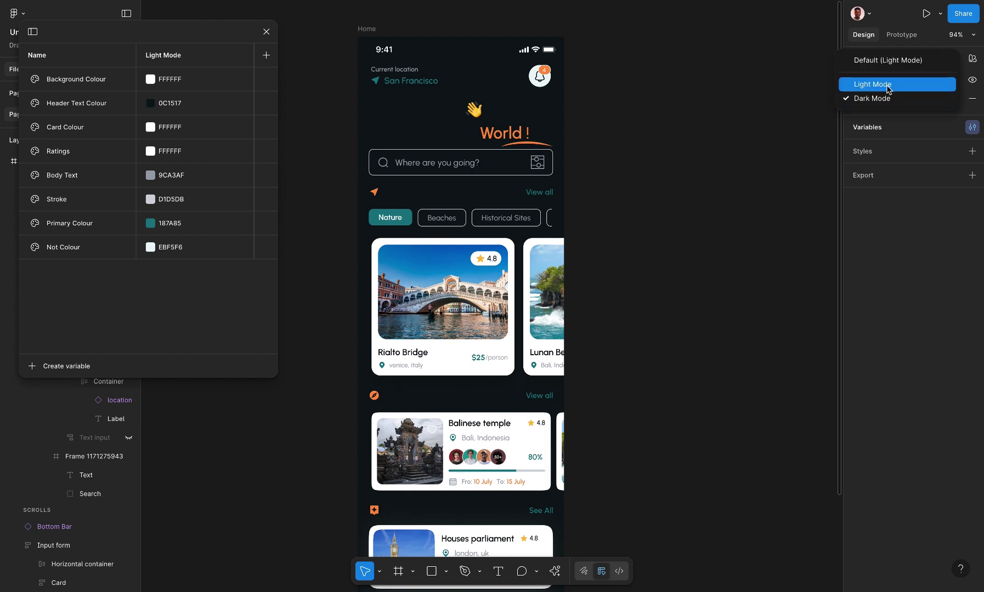
left_click(909, 87)
Replace the Text Colour and Gray/900 styles in the Home screen's greeting headline with the Header Text Colour variable.
left_click(451, 113)
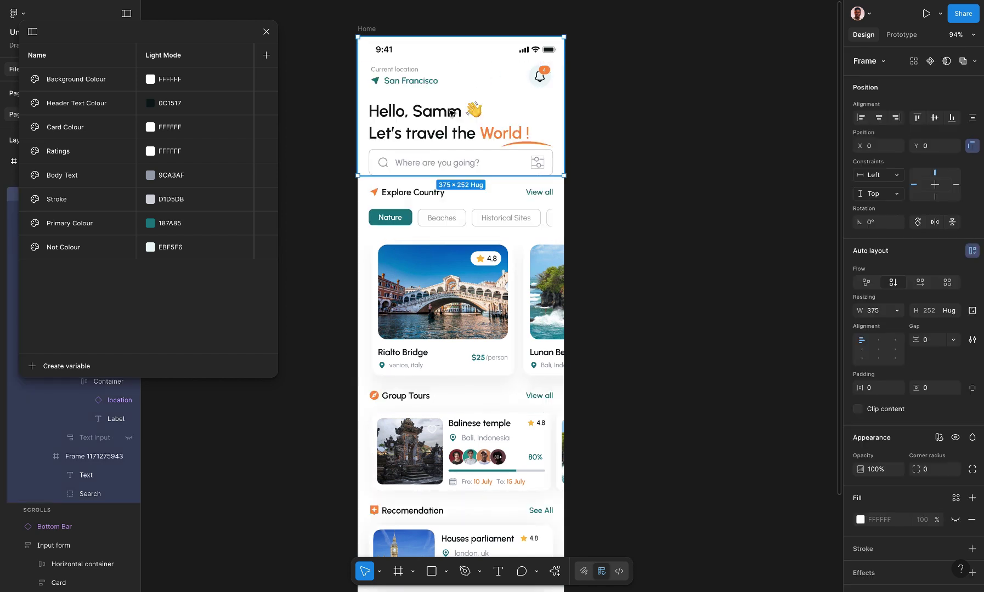
left_click(451, 113)
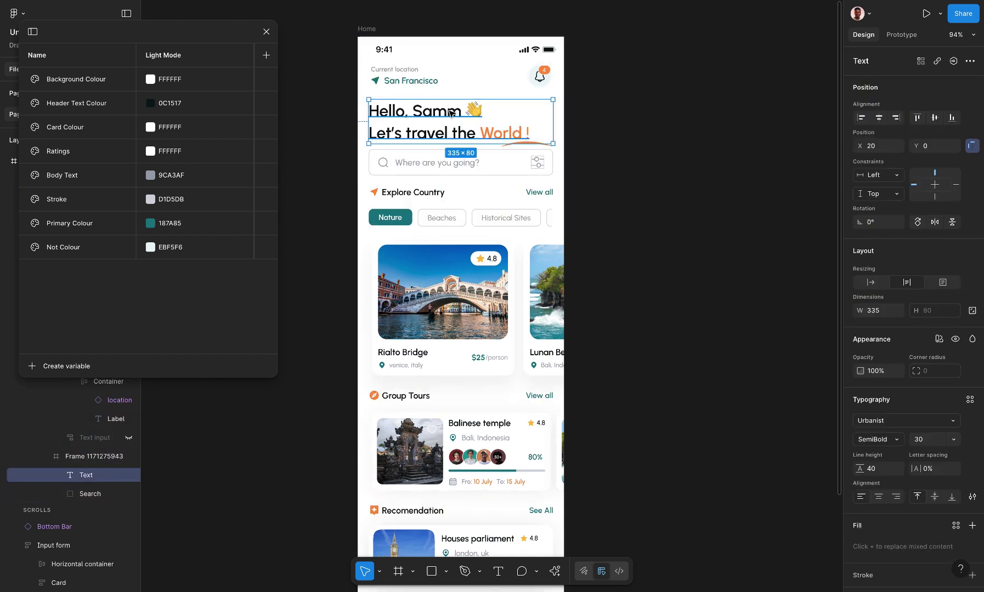
scroll(887, 473, "down", 3)
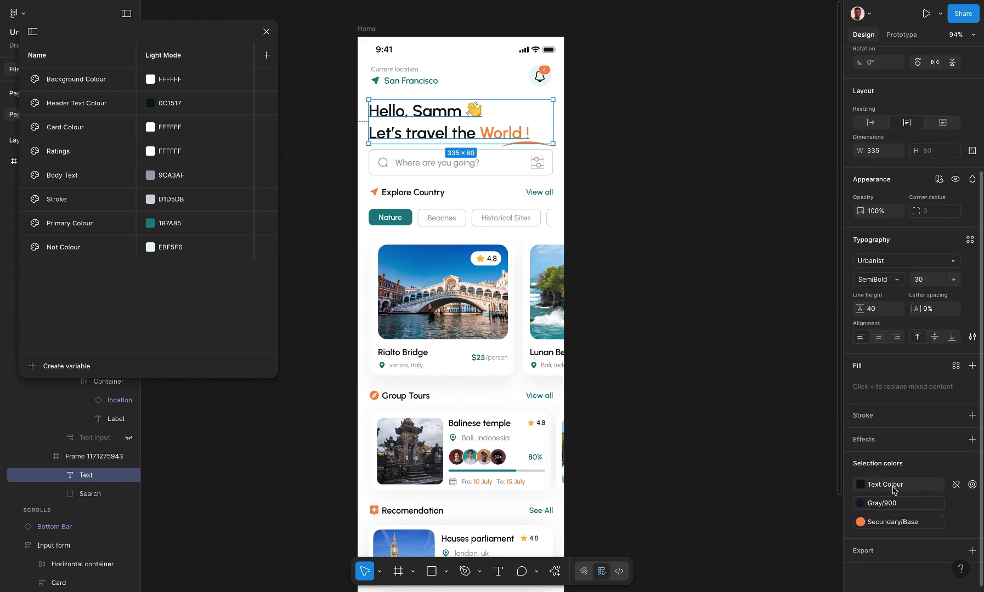
left_click(956, 485)
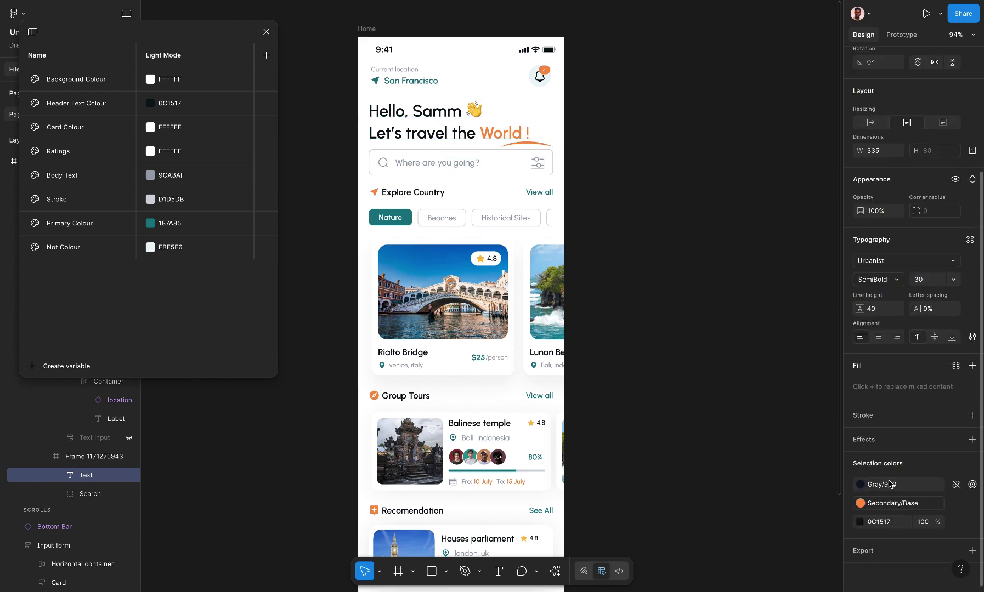
left_click(895, 486)
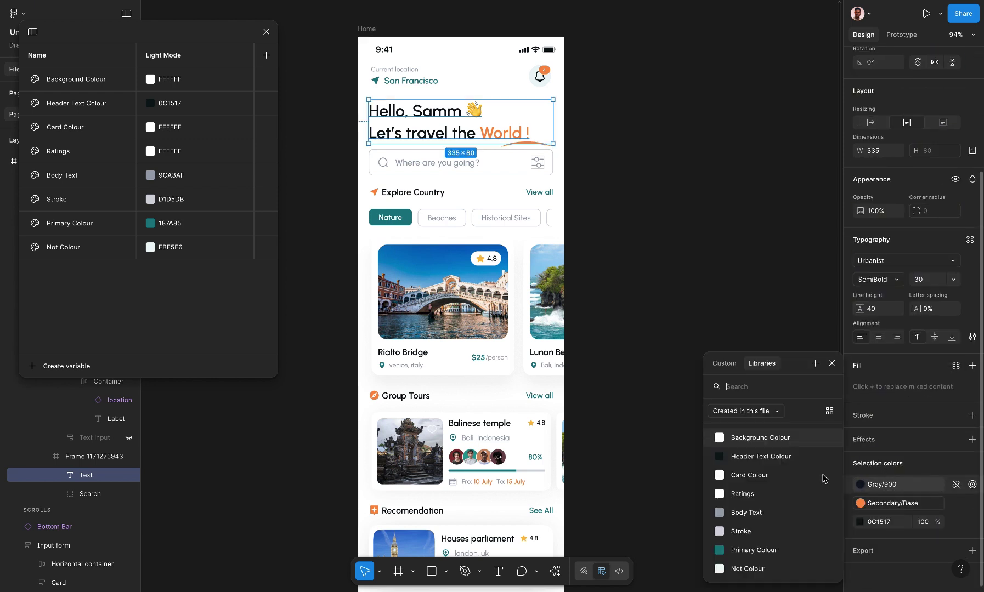
left_click(787, 462)
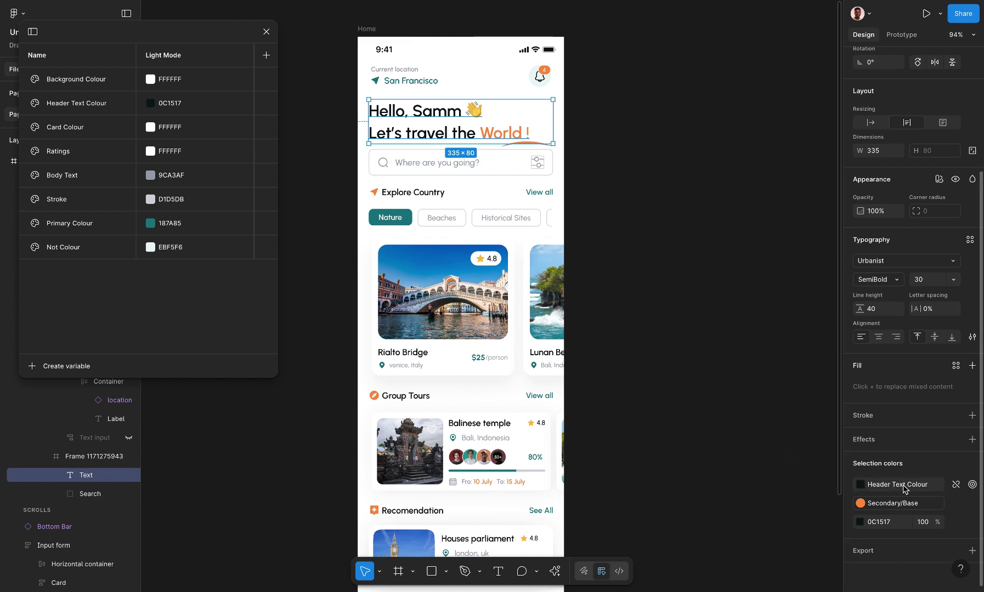
left_click(957, 523)
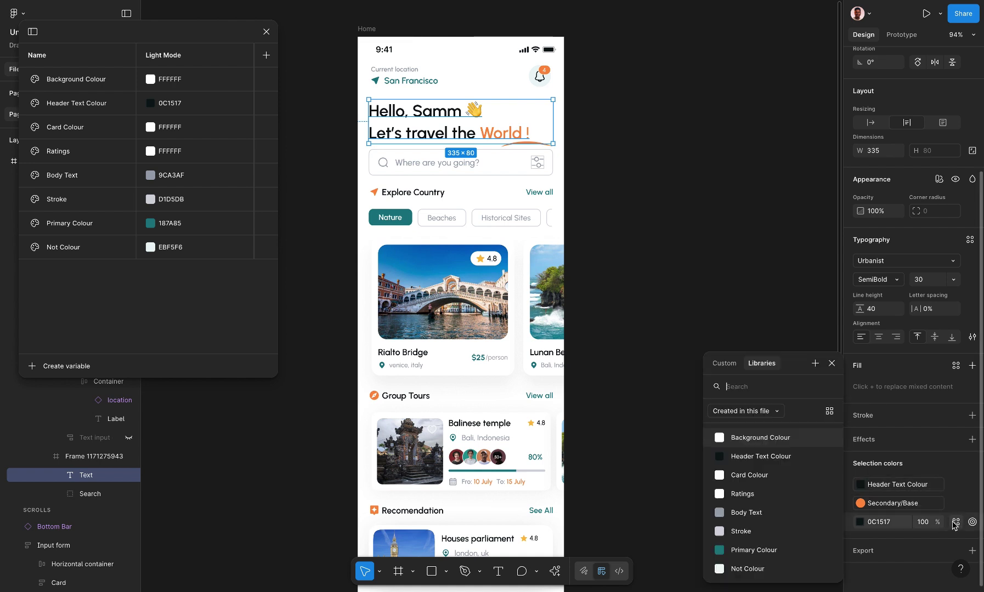
left_click(761, 464)
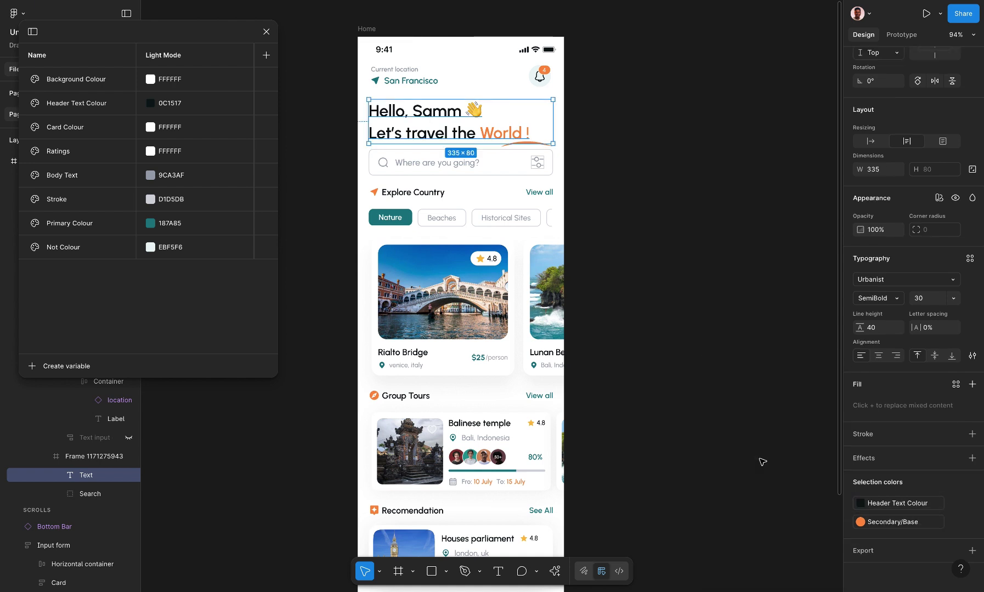
left_click(677, 293)
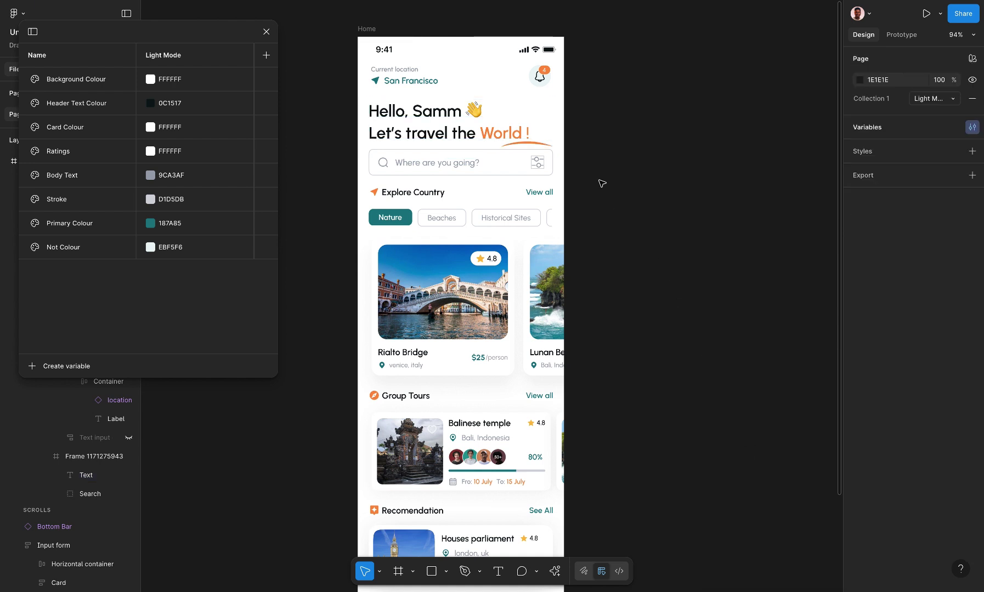
Check the greeting headline with Collection 1 in Dark Mode, and return the page to Light Mode.
left_click(930, 101)
left_click(873, 112)
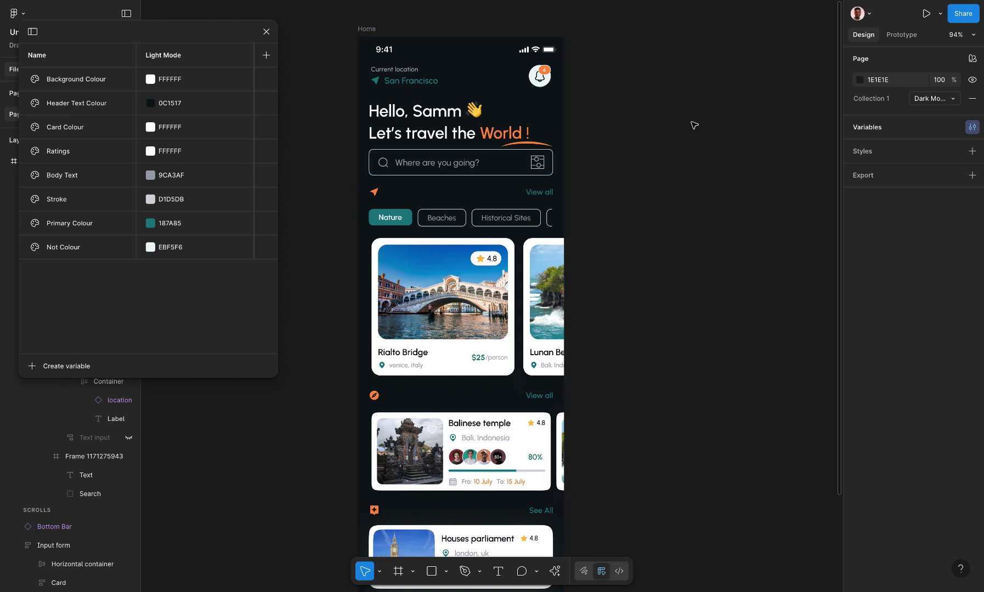
left_click(922, 100)
left_click(896, 88)
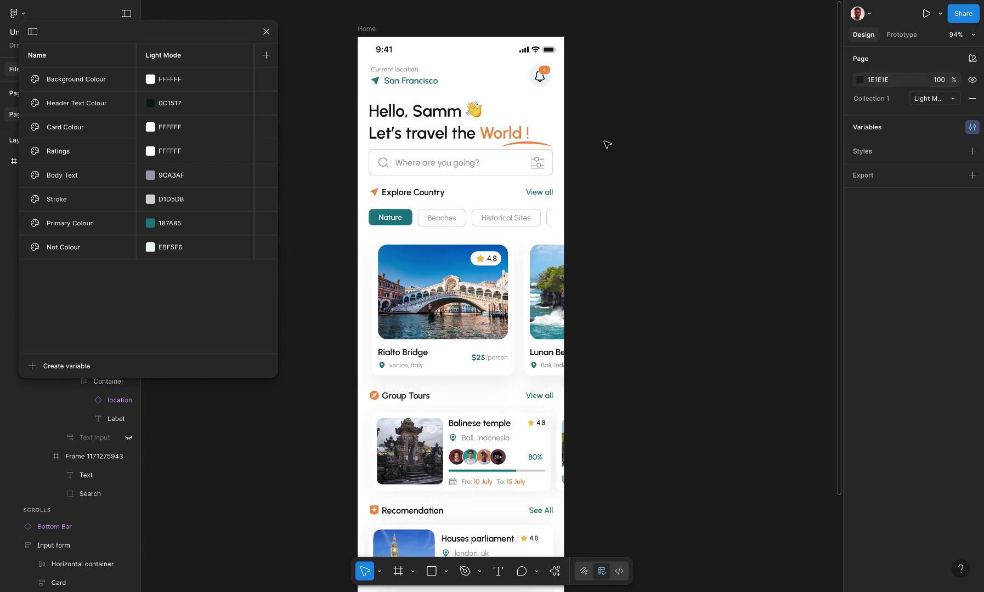
Remove the D1D5DB stroke around the filter icon in the Home screen's search field.
scroll(537, 177, "up", 5)
left_click(548, 158)
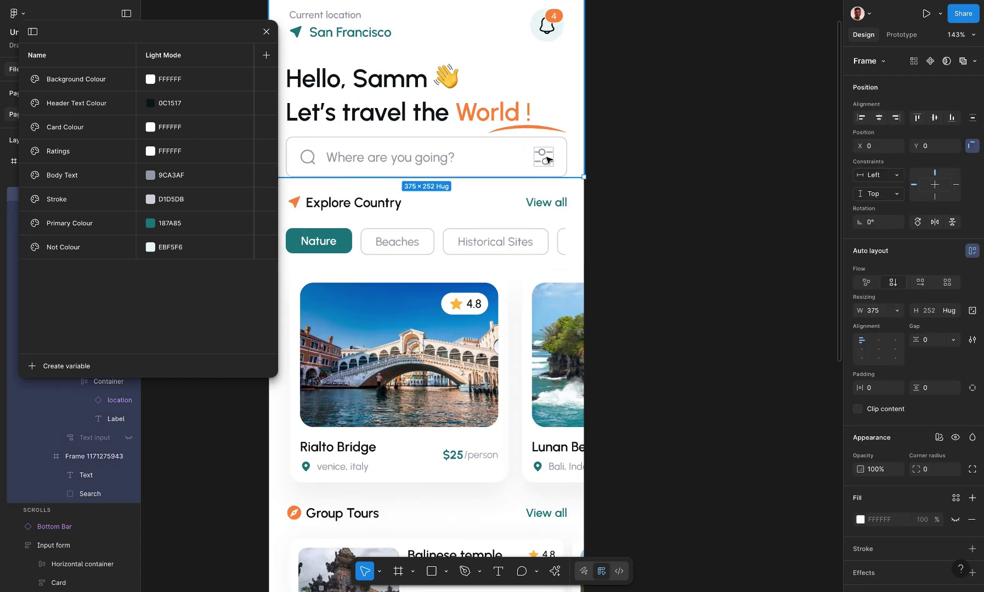
double_click(546, 158)
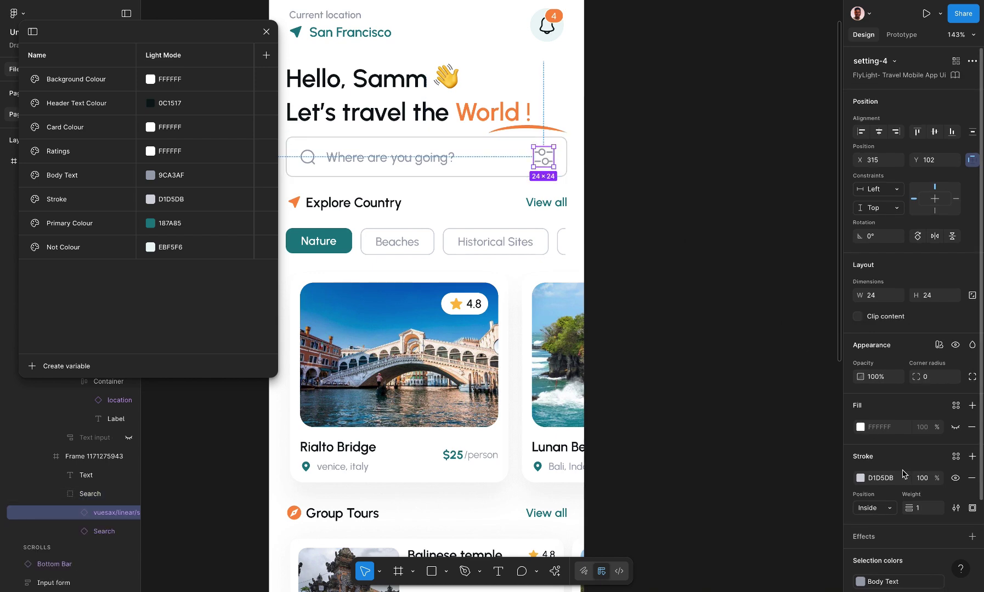
scroll(904, 463, "down", 1)
left_click(971, 466)
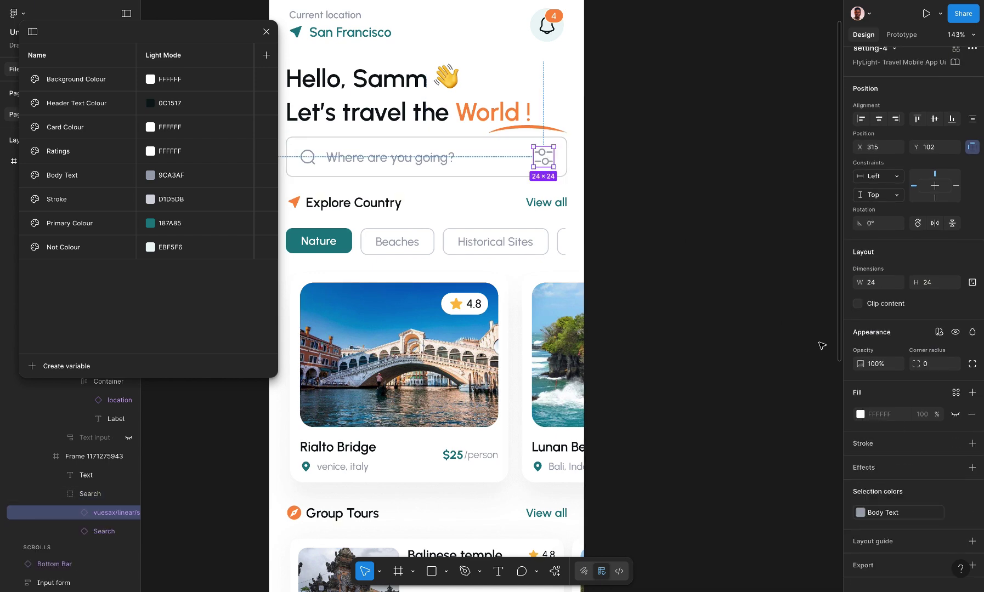
scroll(725, 245, "up", 3)
scroll(724, 245, "left", 3)
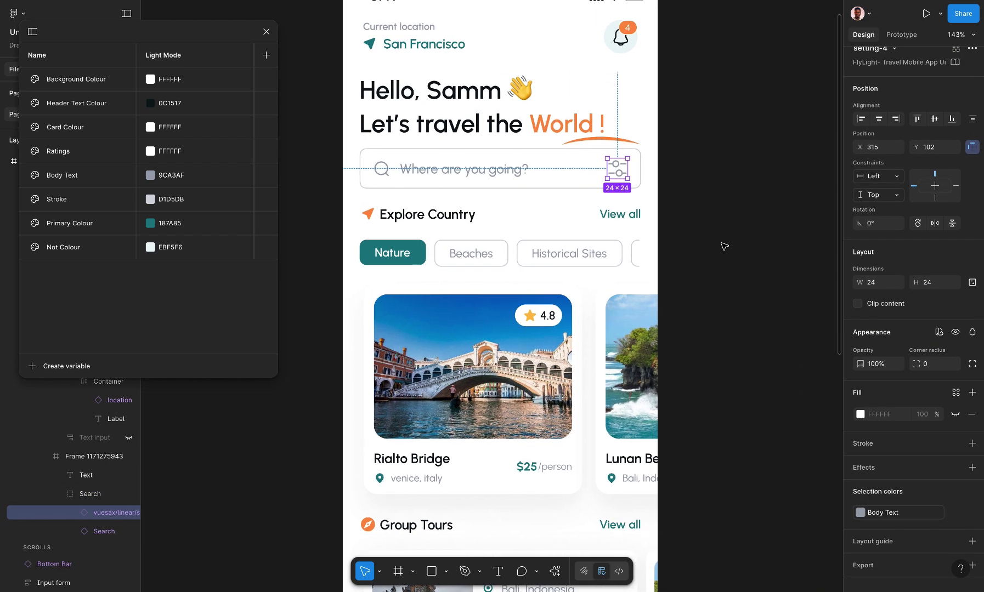
left_click(726, 219)
Try to apply the Stroke variable to the stroke of the whole search group.
double_click(529, 184)
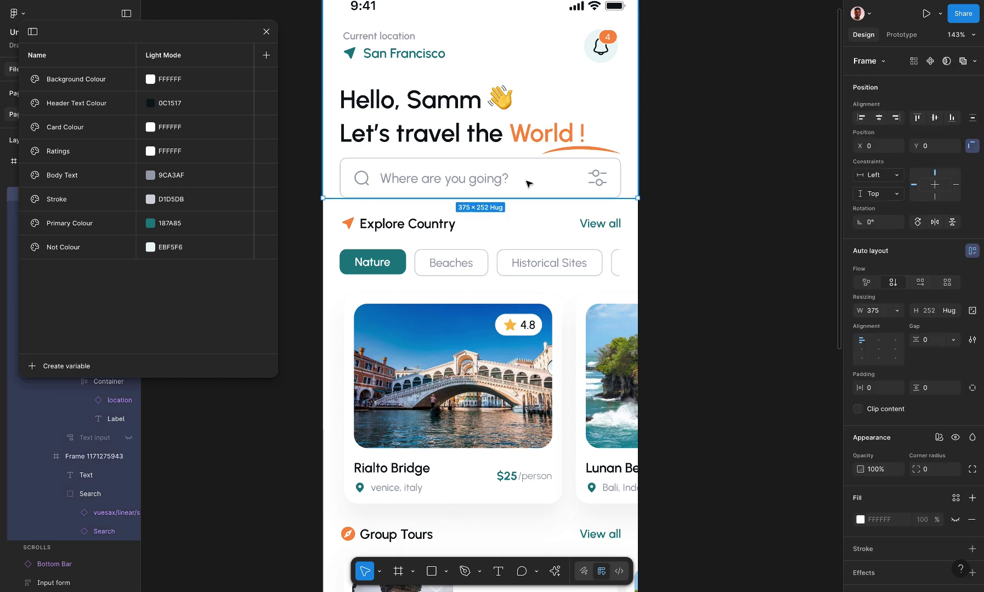
double_click(496, 179)
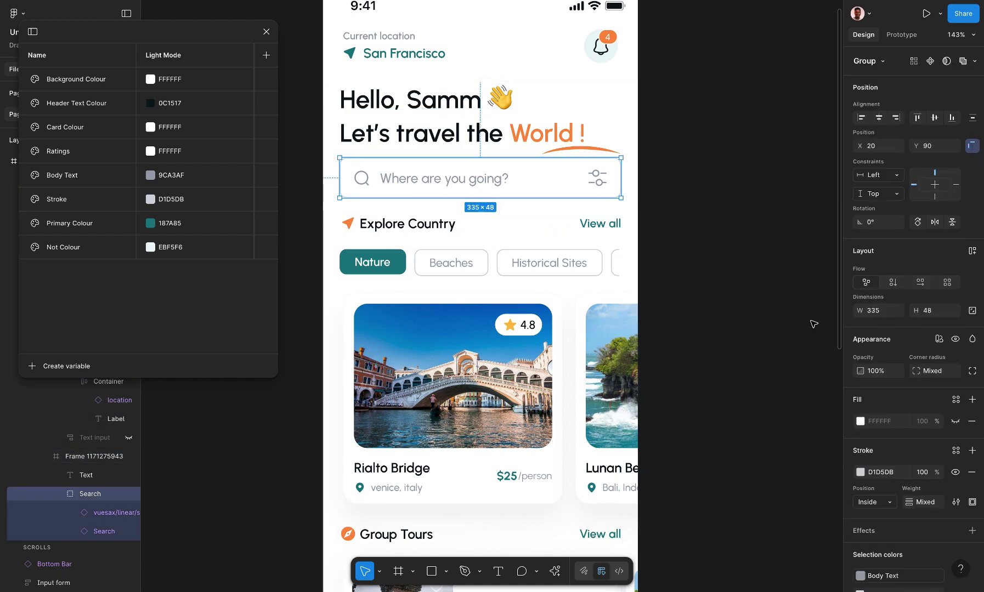
left_click(956, 451)
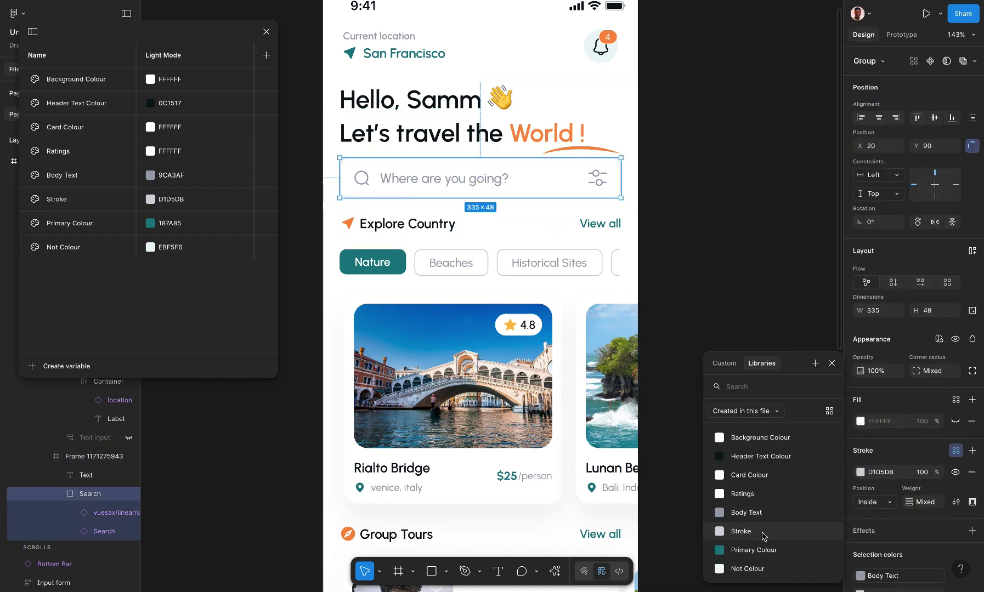
key("Escape")
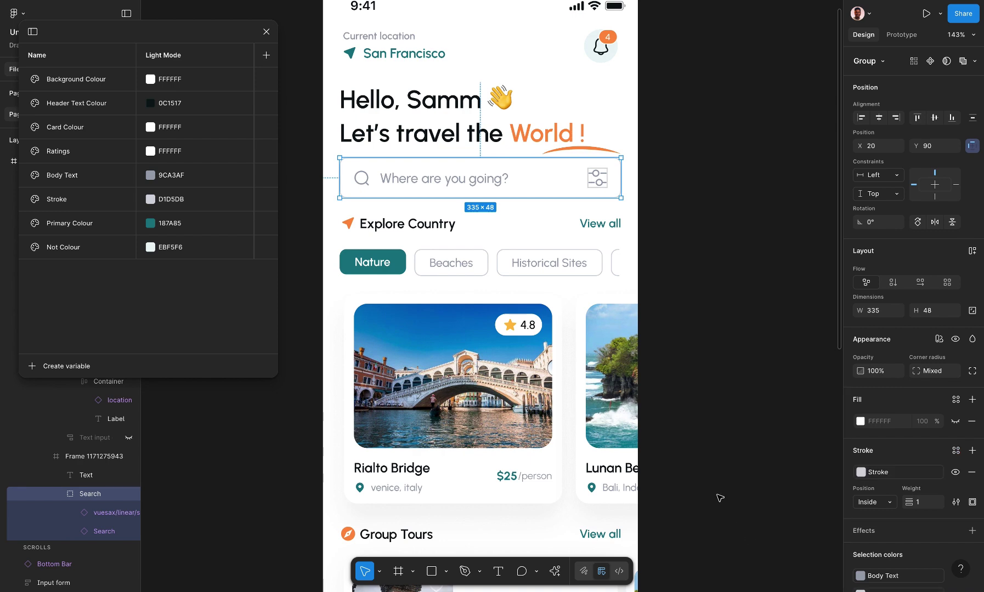
Apply the Stroke variable to the border of the Search component inside the search group.
double_click(571, 174)
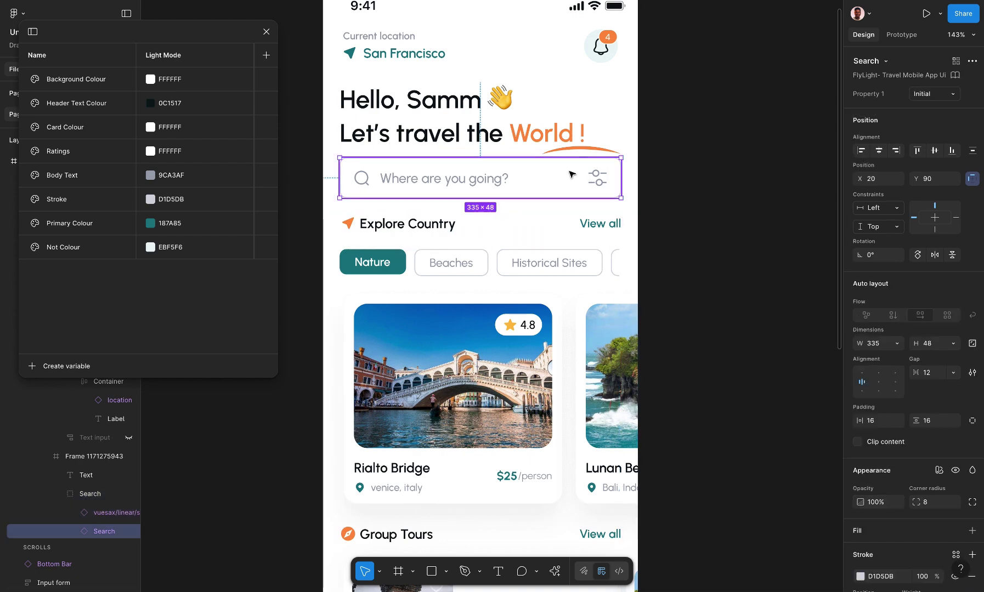
left_click(895, 498)
scroll(894, 498, "down", 5)
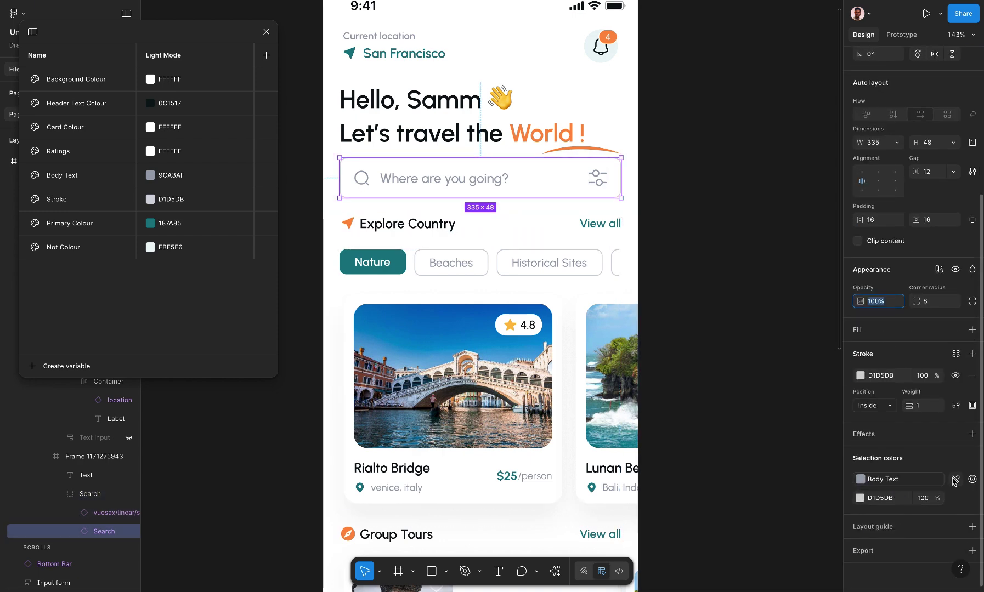
left_click(956, 354)
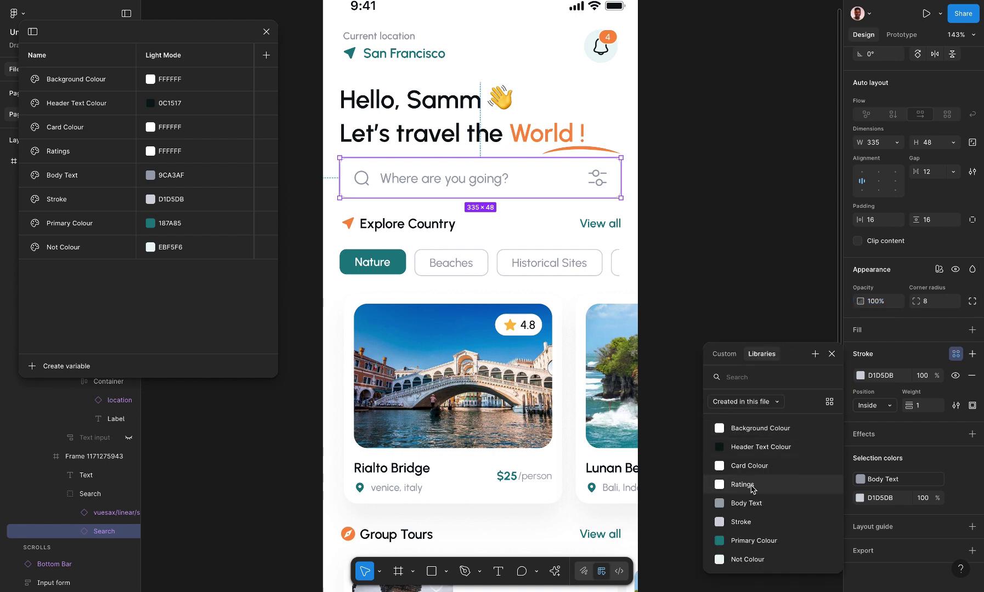
left_click(741, 522)
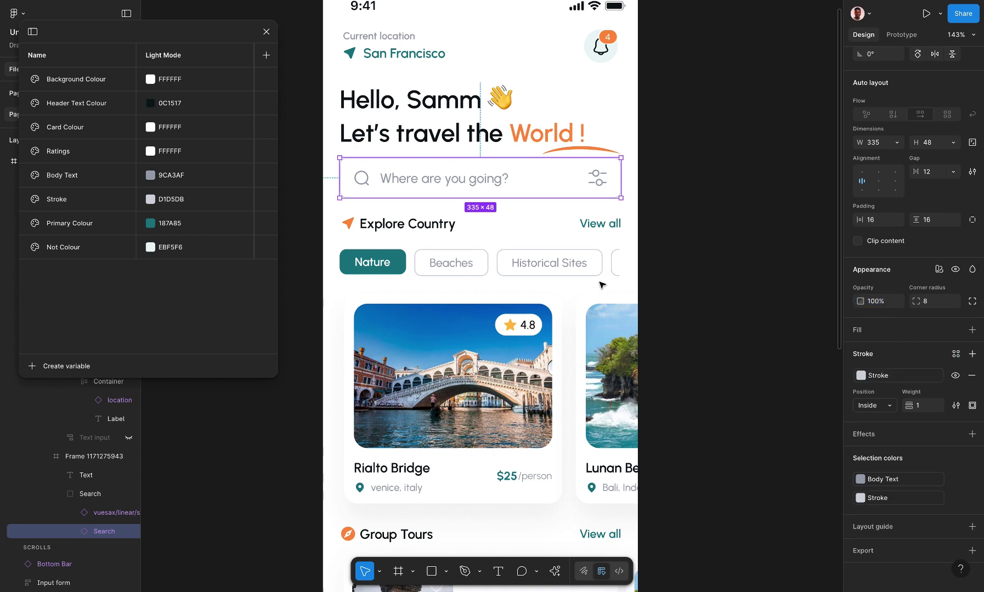
Detach the Body Text style from the search field's magnifier icon and placeholder text, and apply the Body Text variable instead.
double_click(488, 182)
left_click(530, 176)
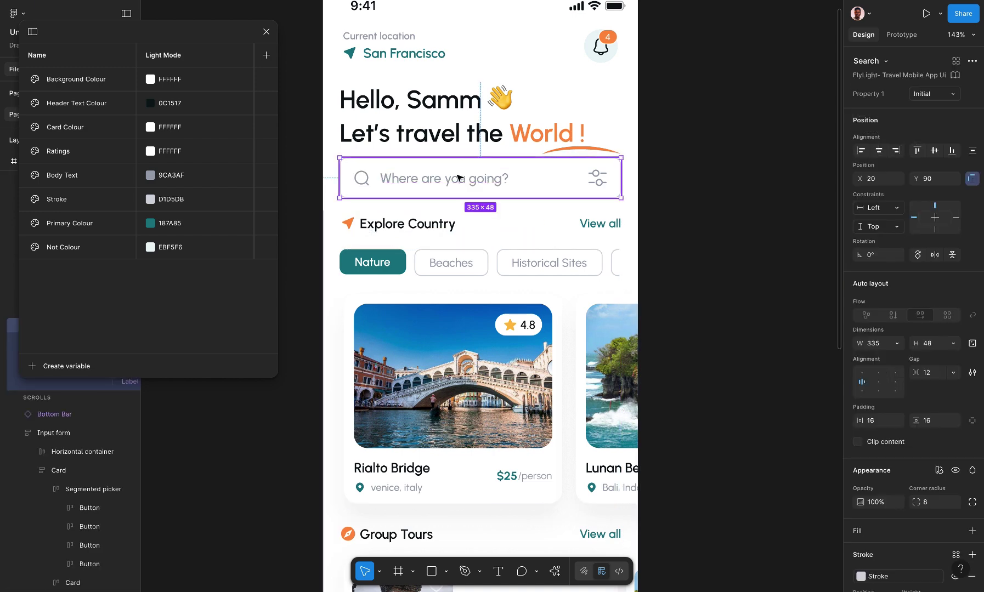
left_click(460, 178)
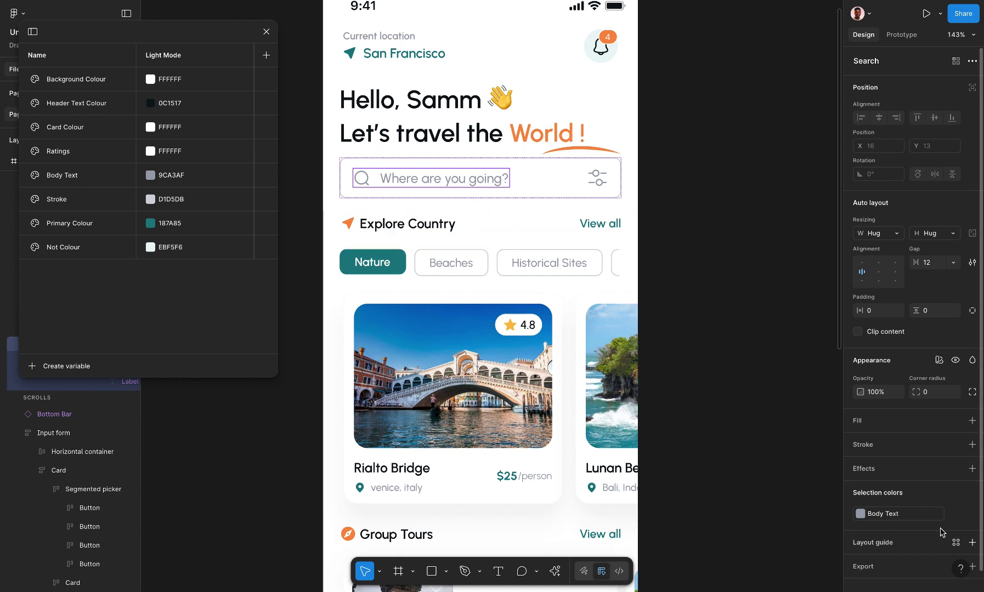
left_click(954, 514)
left_click(954, 514)
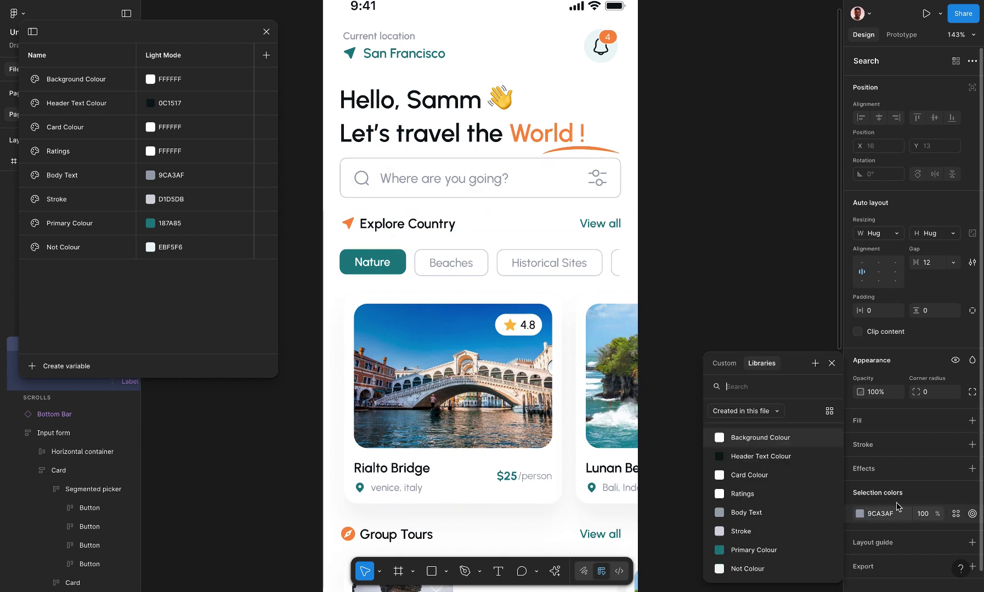
left_click(763, 512)
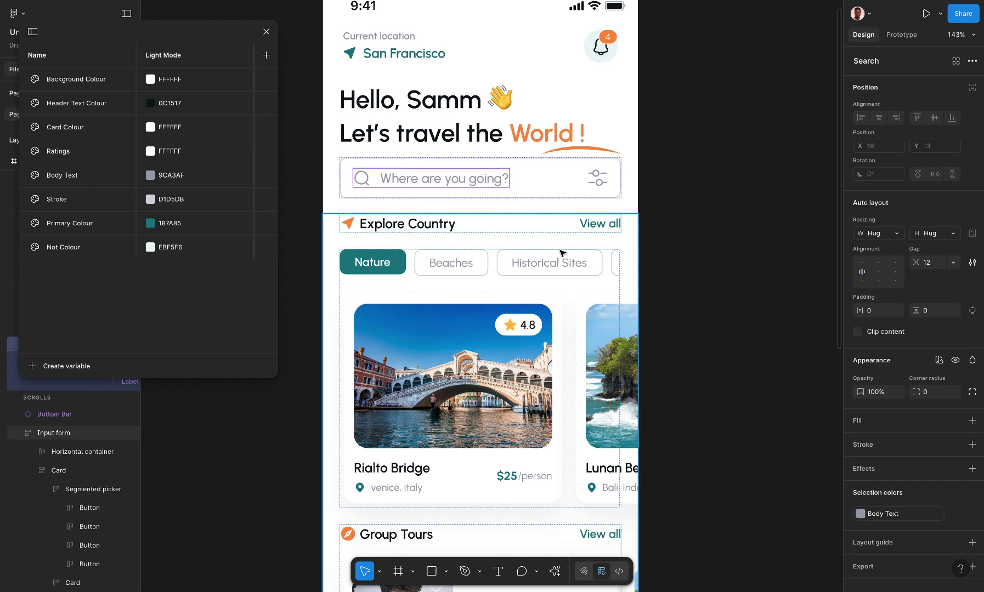
Detach the Body Text style from the search field's filter icon and apply the Body Text variable instead.
left_click(595, 187)
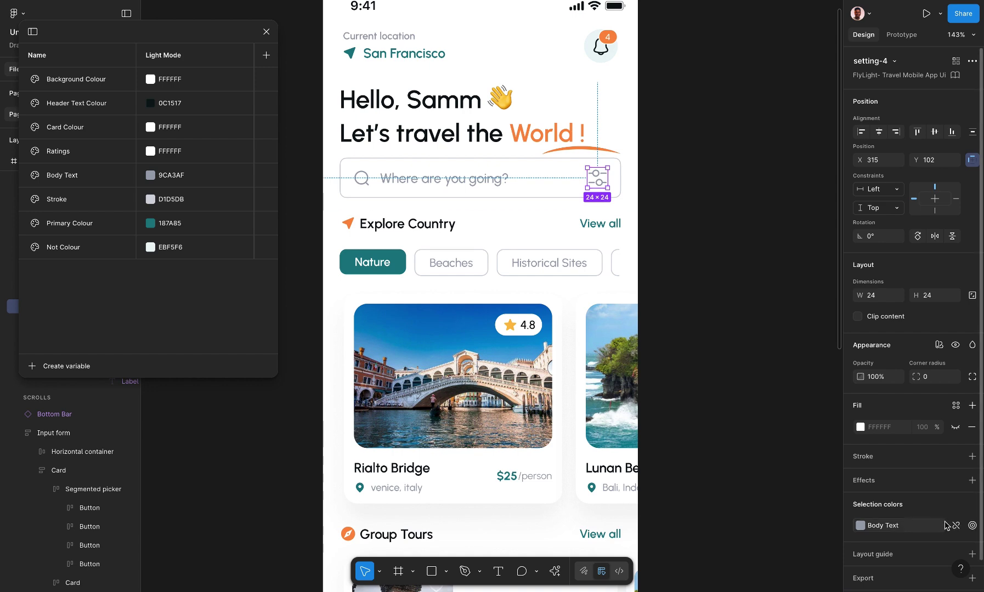
left_click(949, 527)
left_click(955, 526)
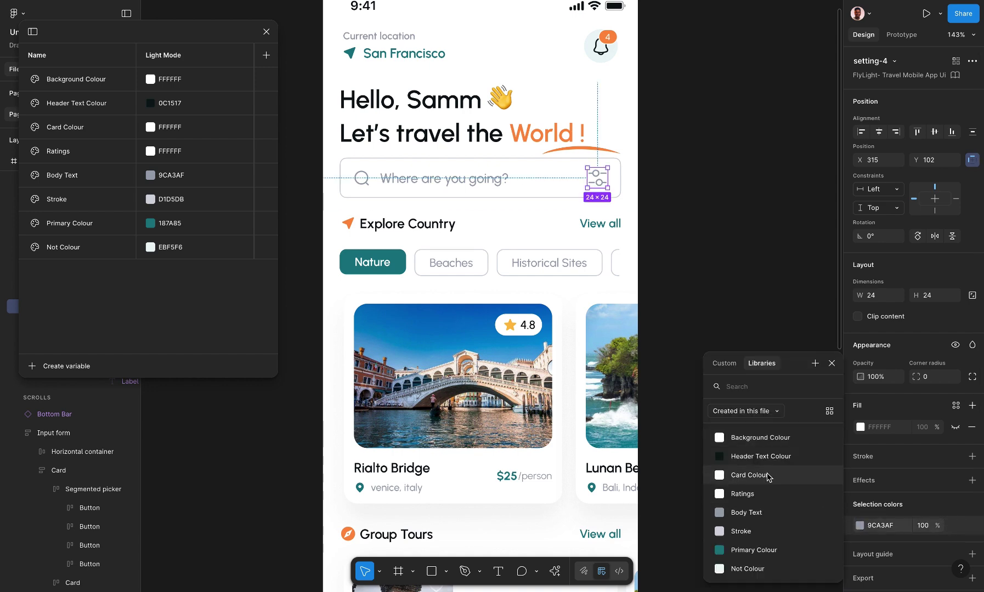
left_click(760, 512)
left_click(746, 237)
scroll(737, 226, "up", 2)
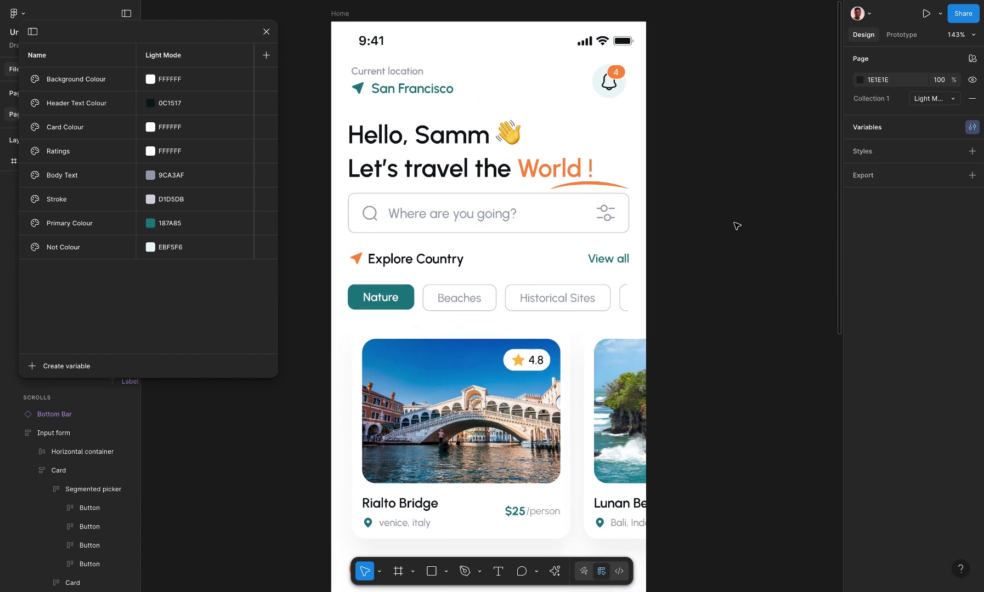
scroll(687, 188, "up", 2)
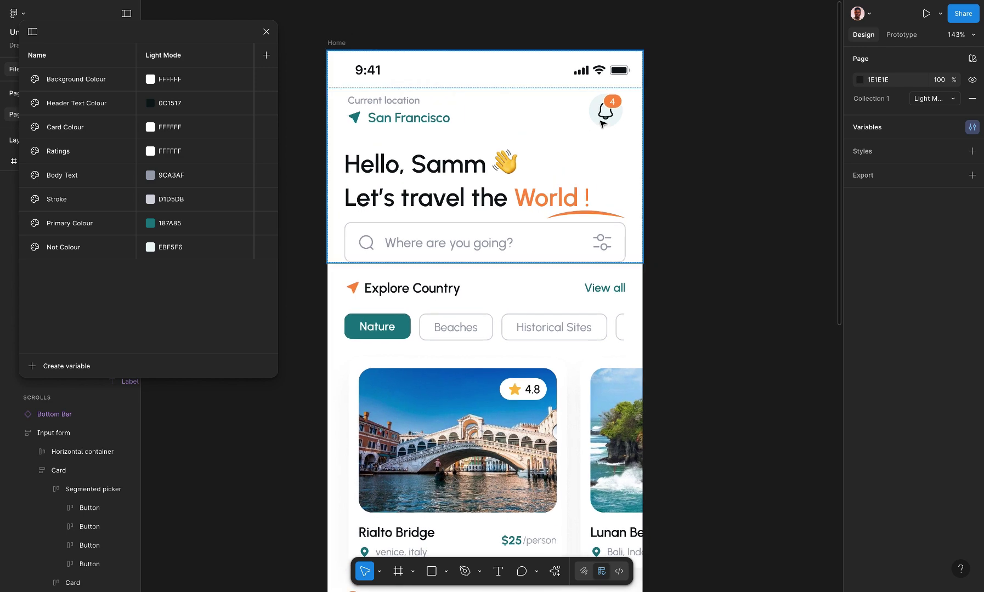
Apply the Not Colour variable to the fill of the round background behind the notification bell.
double_click(603, 124)
scroll(603, 124, "up", 5)
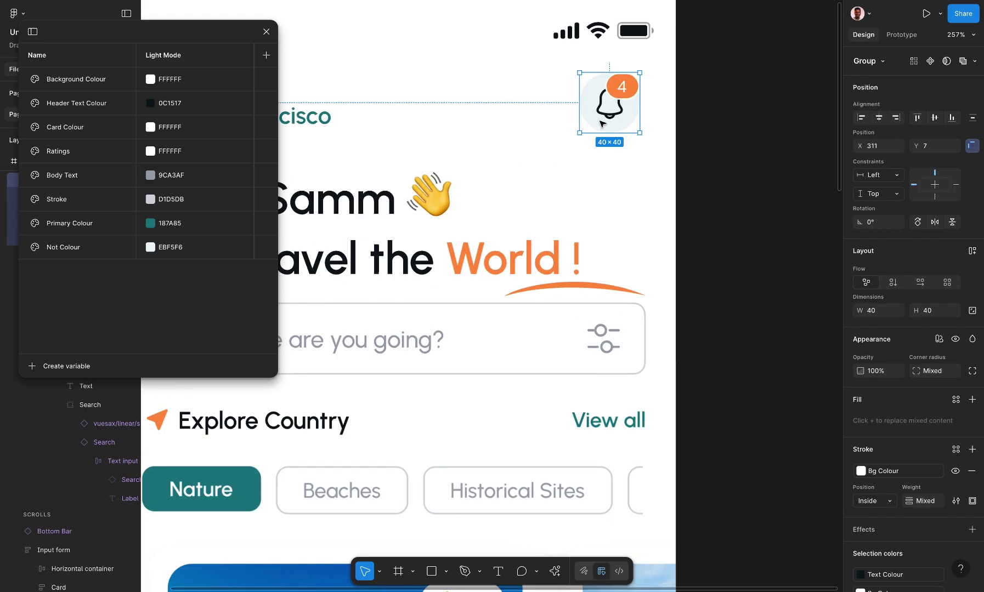
double_click(608, 103)
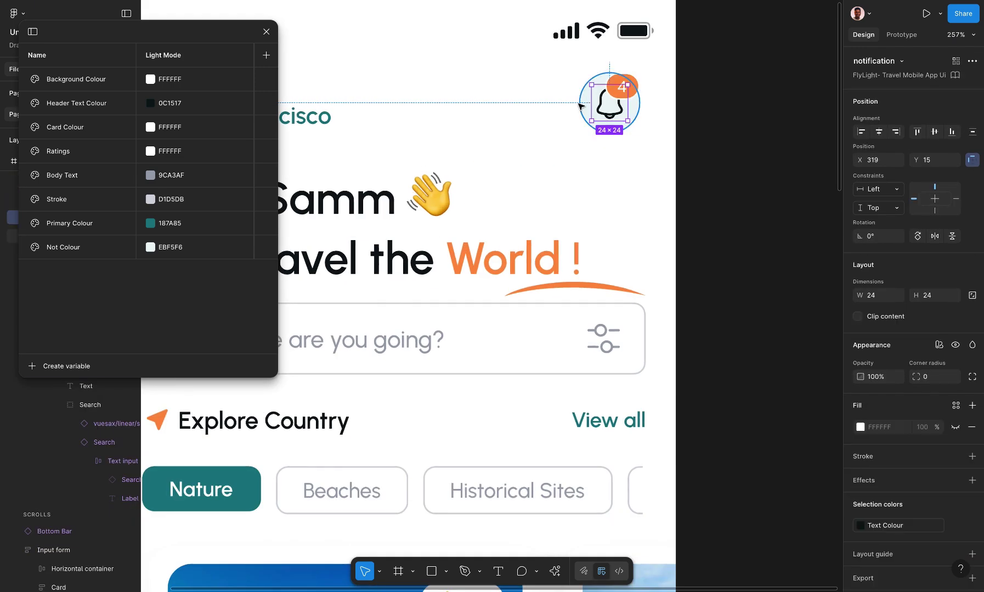
left_click(581, 106)
left_click(955, 372)
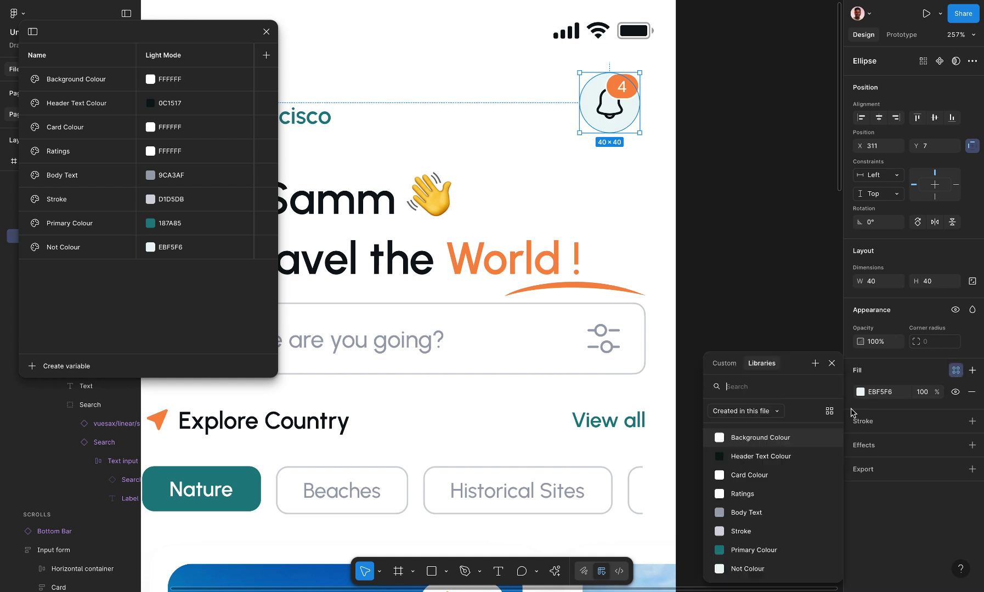
left_click(752, 568)
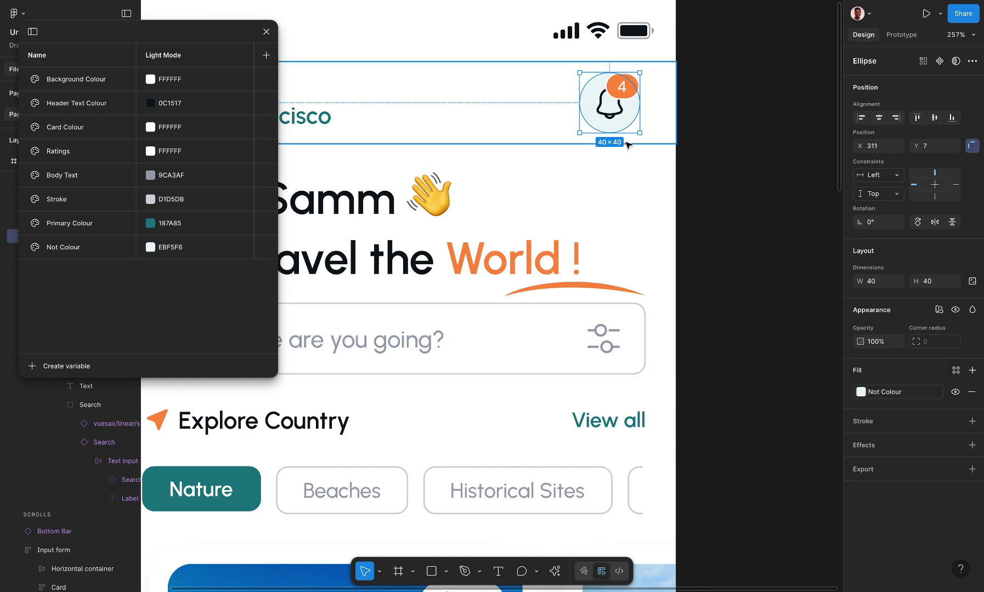
Detach the Text Colour style from the notification bell icon and apply the Header Text Colour variable instead.
key("Tab")
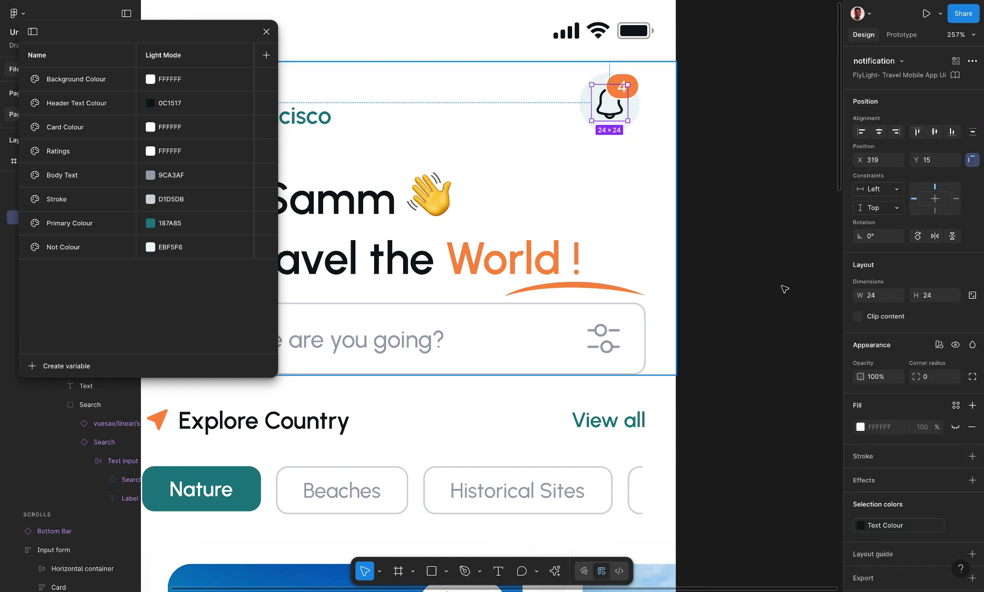
left_click(886, 526)
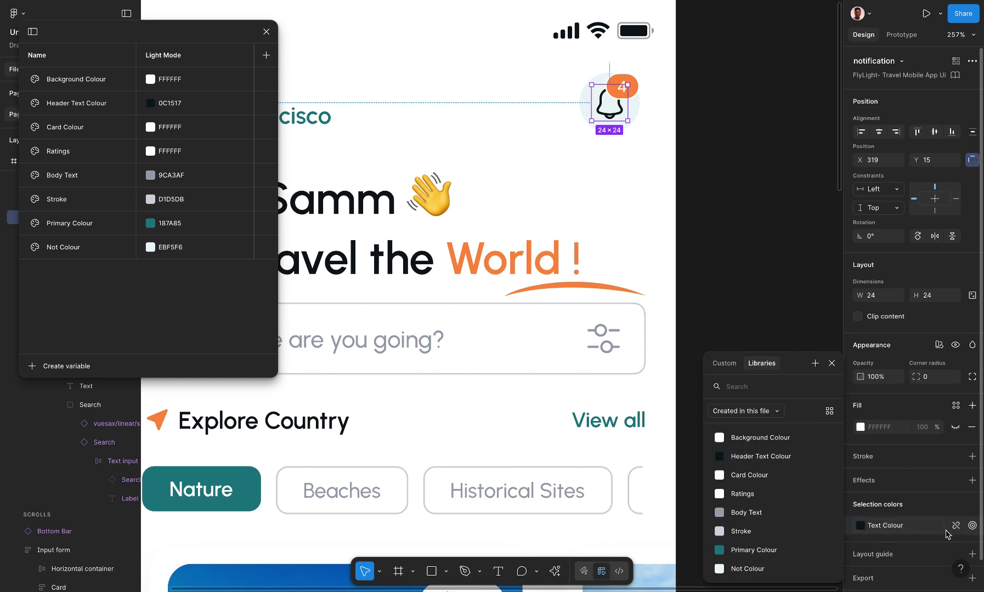
left_click(956, 526)
left_click(956, 525)
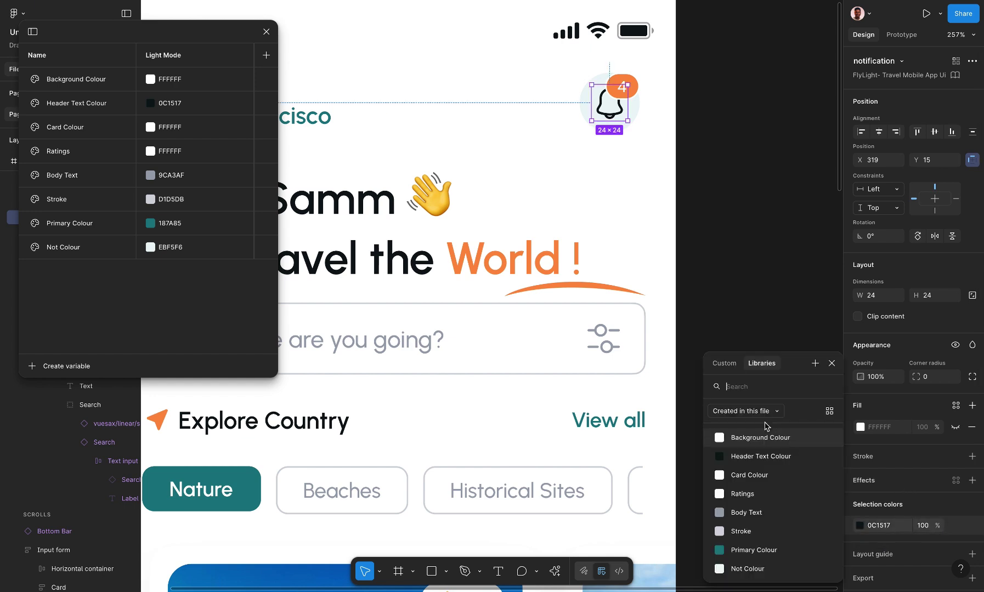
left_click(758, 458)
Preview the Home screen with the page's variable collection set to Dark Mode, and return it to Light Mode.
left_click(623, 94)
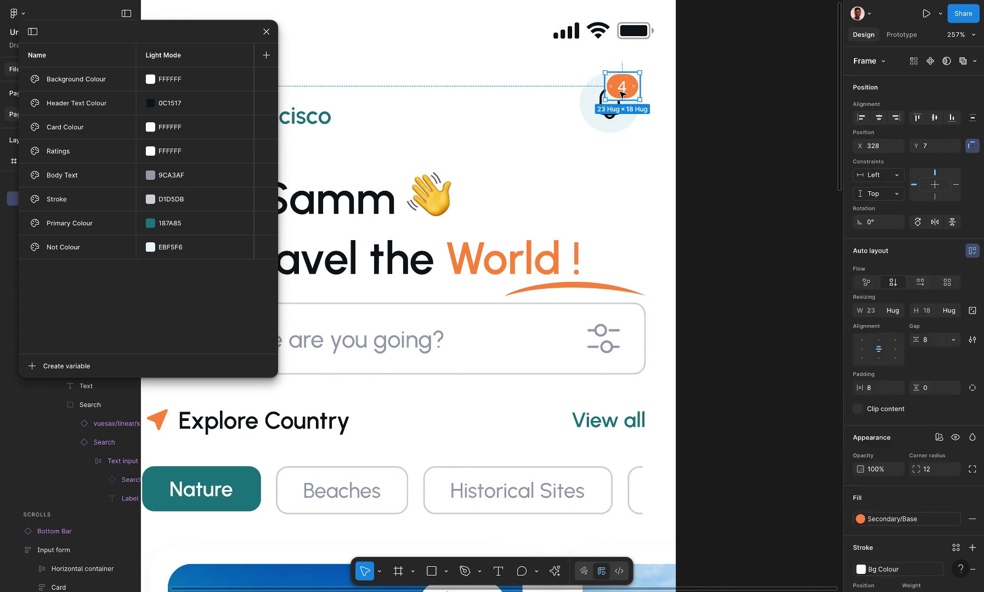
scroll(648, 111, "down", 5)
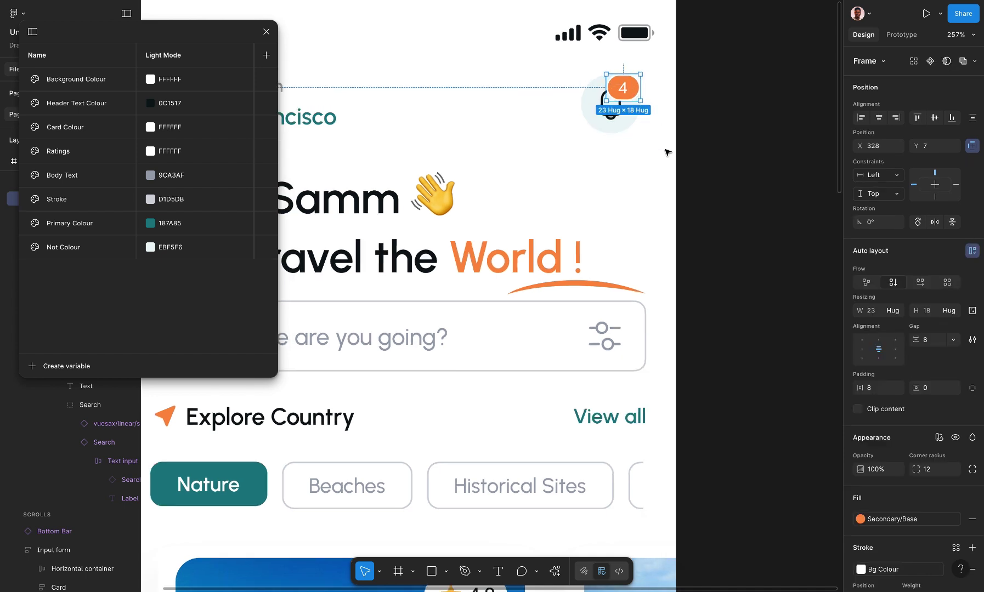
left_click(737, 159)
left_click_drag(410, 71, 399, 52)
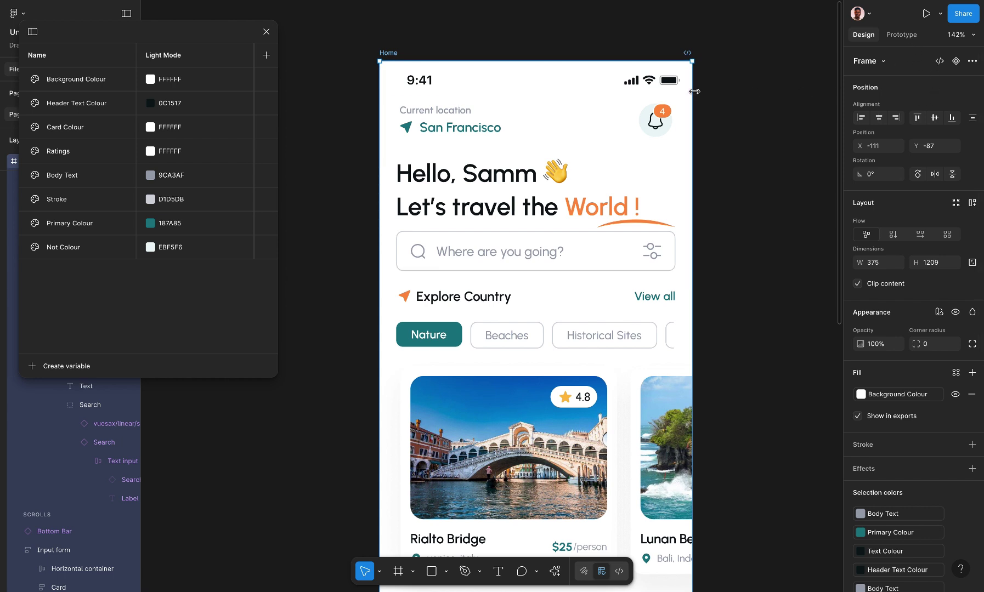
key("Escape")
left_click(933, 98)
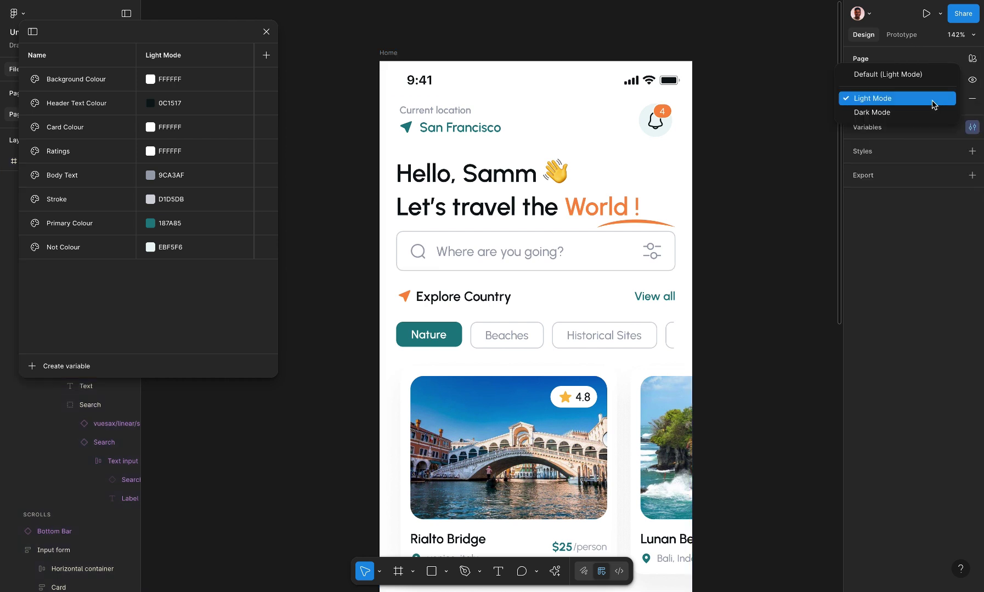
left_click(885, 114)
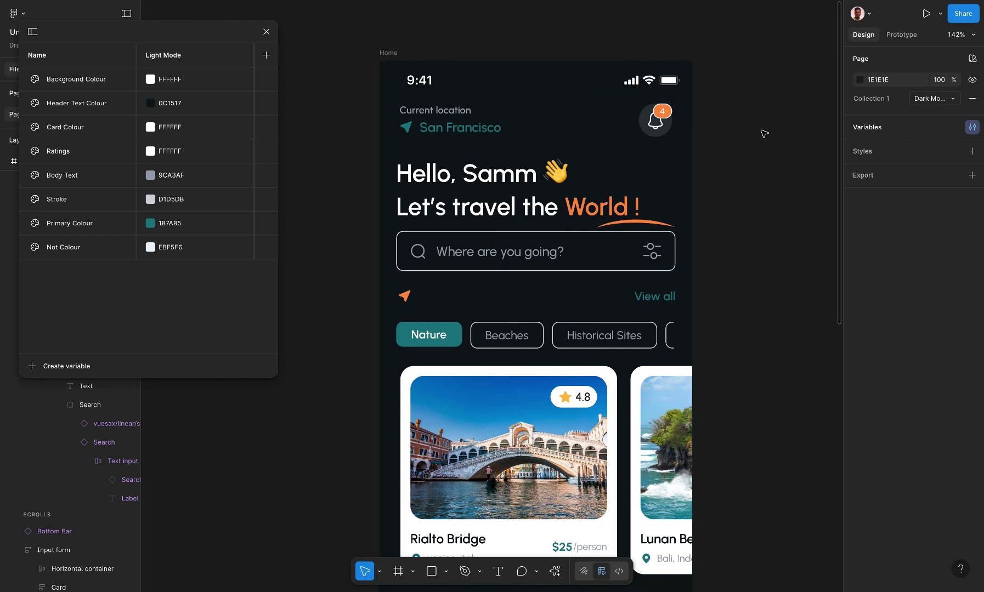
left_click(930, 100)
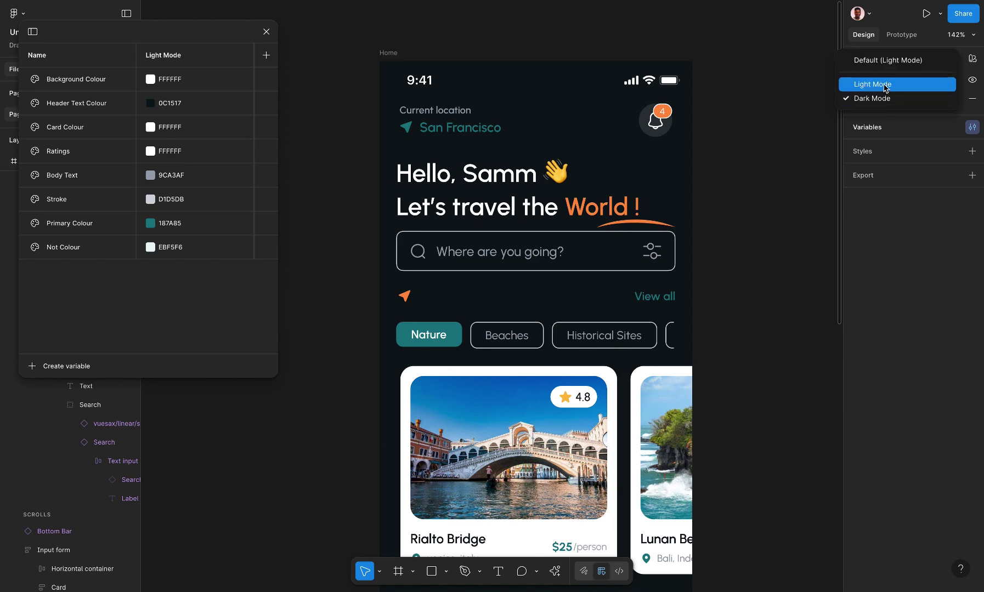
left_click(878, 82)
Detach the Text Colour style from the Explore Country heading and apply the Header Text Colour variable instead.
scroll(654, 253, "down", 3)
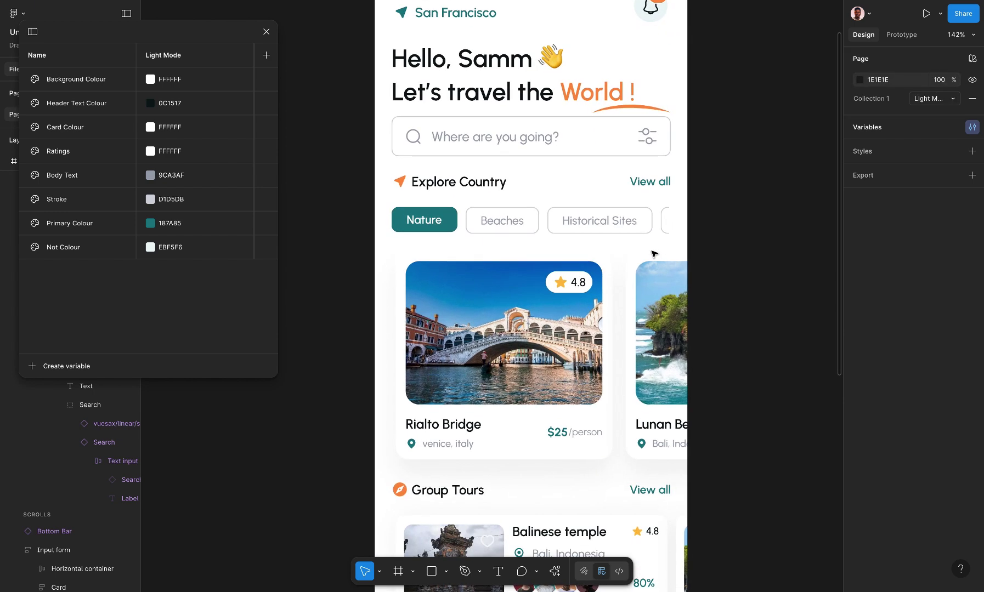
left_click(451, 182)
double_click(460, 182)
scroll(460, 182, "down", 5)
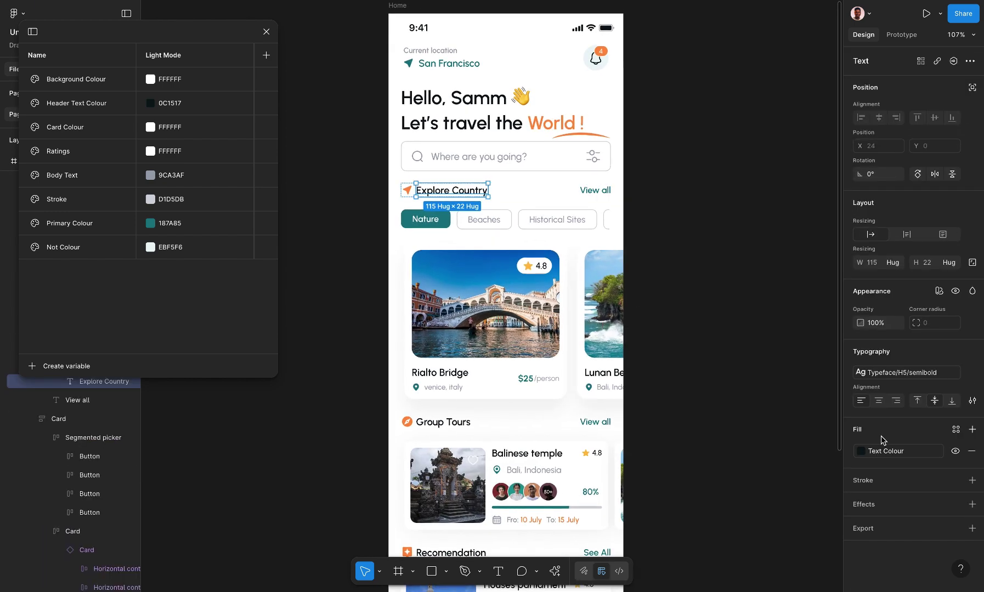
left_click(938, 450)
left_click(956, 430)
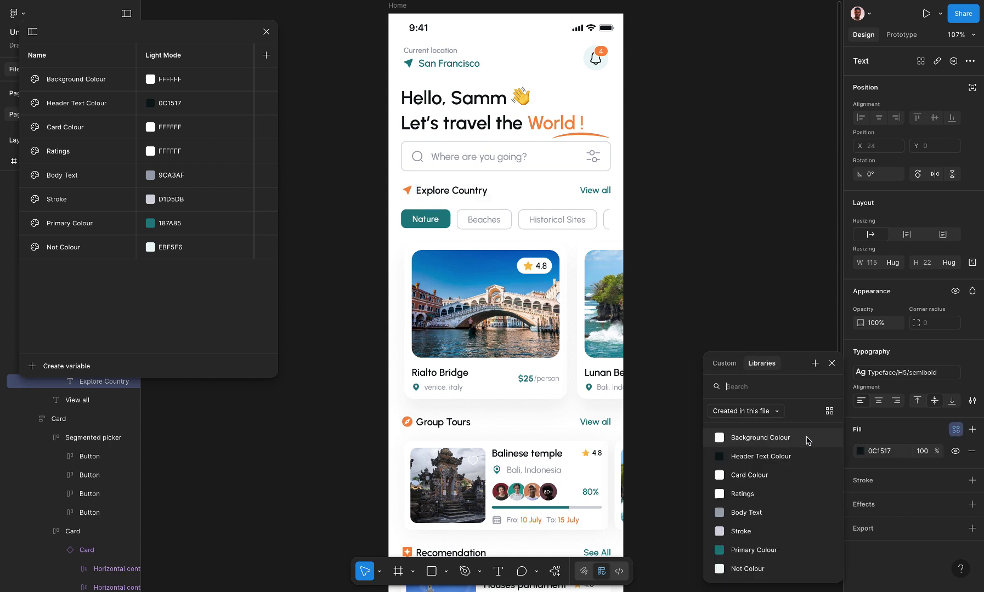
left_click(768, 455)
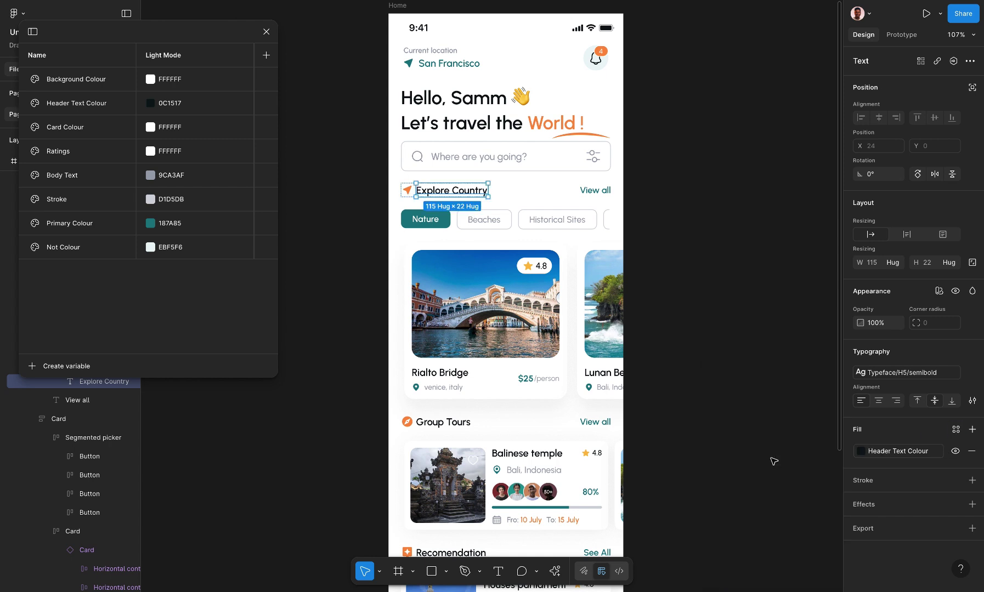
Detach the Primary Colour style from the View all text beside Explore Country and apply the Primary Colour variable instead.
left_click(595, 190)
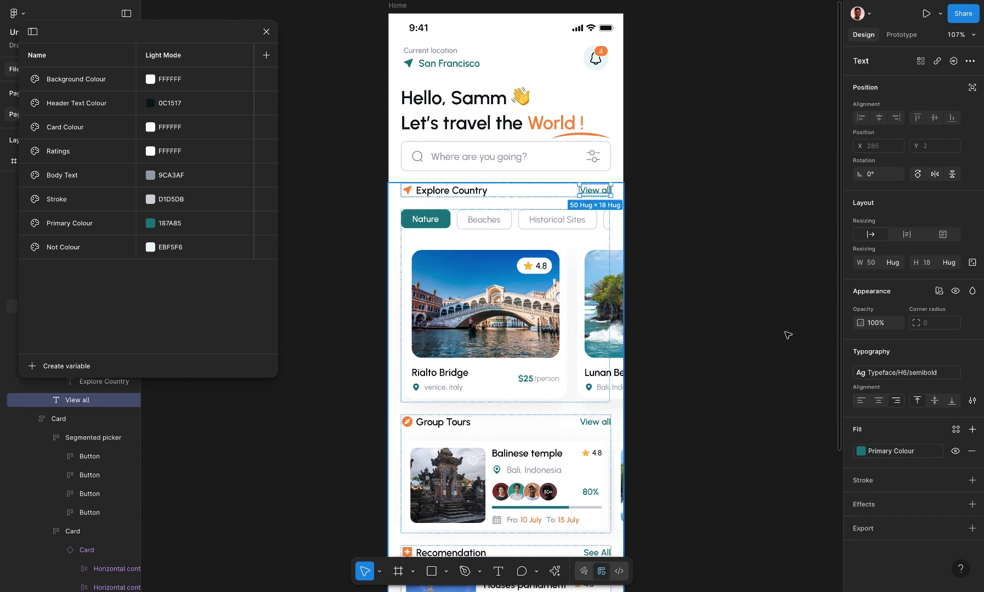
left_click(955, 430)
left_click(938, 451)
left_click(937, 451)
left_click(956, 431)
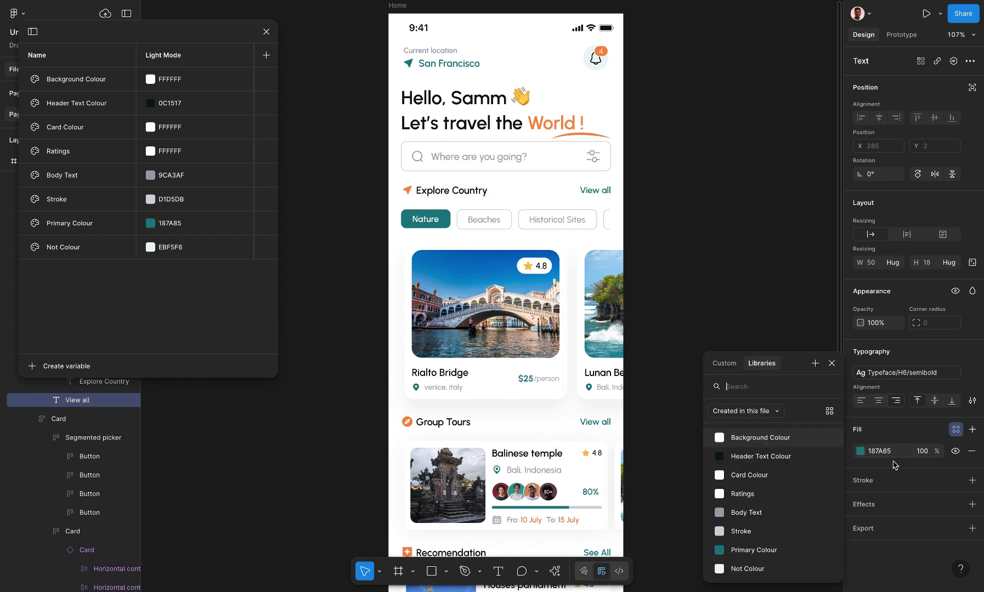
left_click(765, 550)
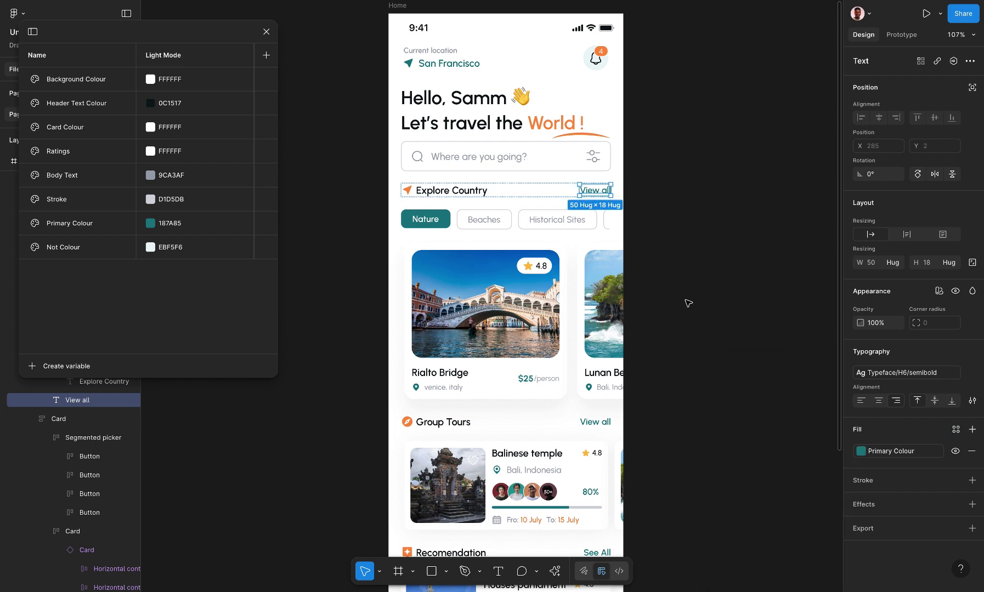
left_click(689, 303)
Apply the Primary Colour variable to the 187A85 colour in the segmented picker that holds the Nature button.
left_click(438, 220)
scroll(437, 220, "up", 5)
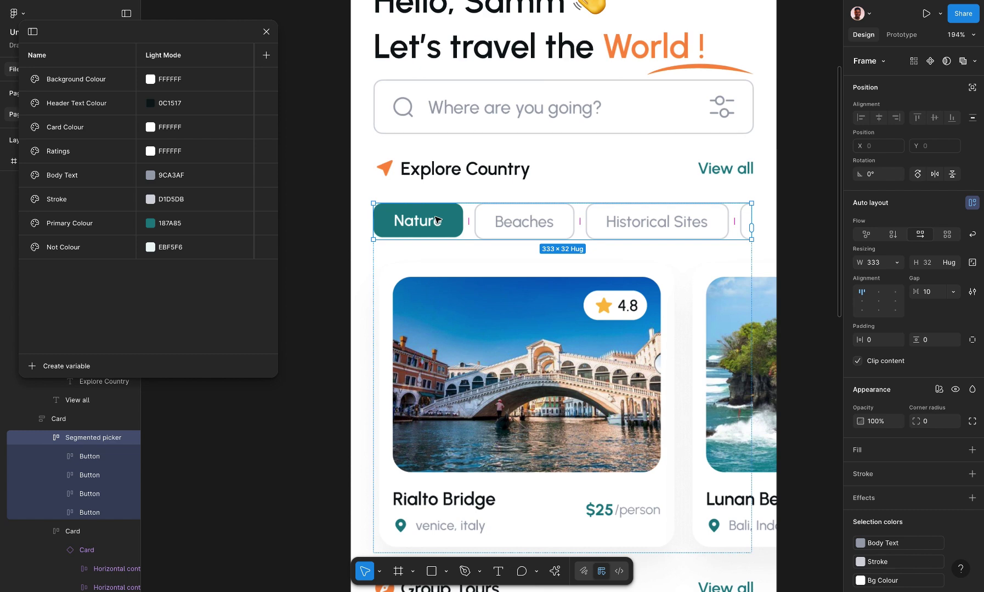
scroll(619, 219, "right", 1)
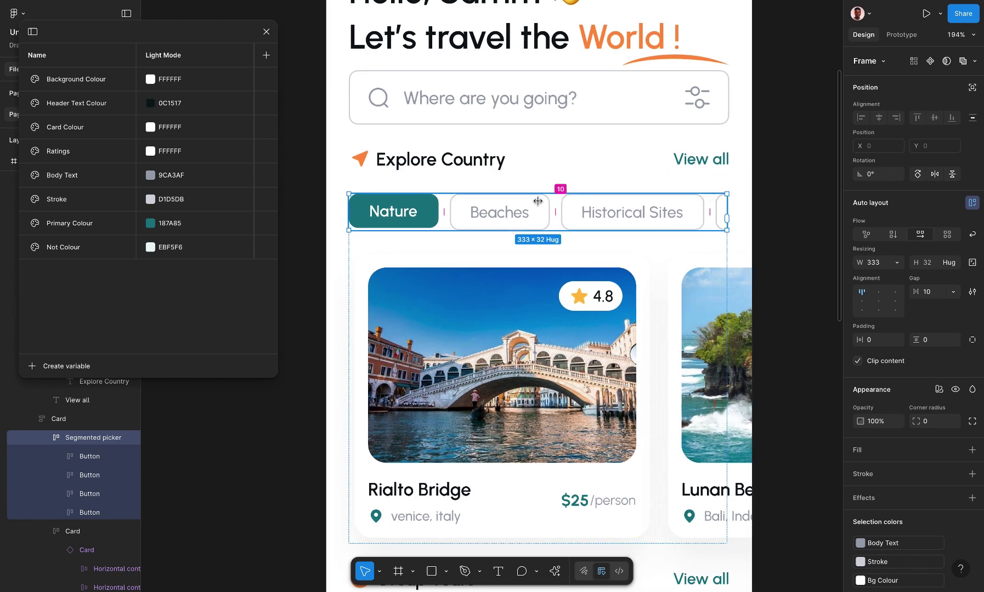
scroll(955, 494, "down", 2)
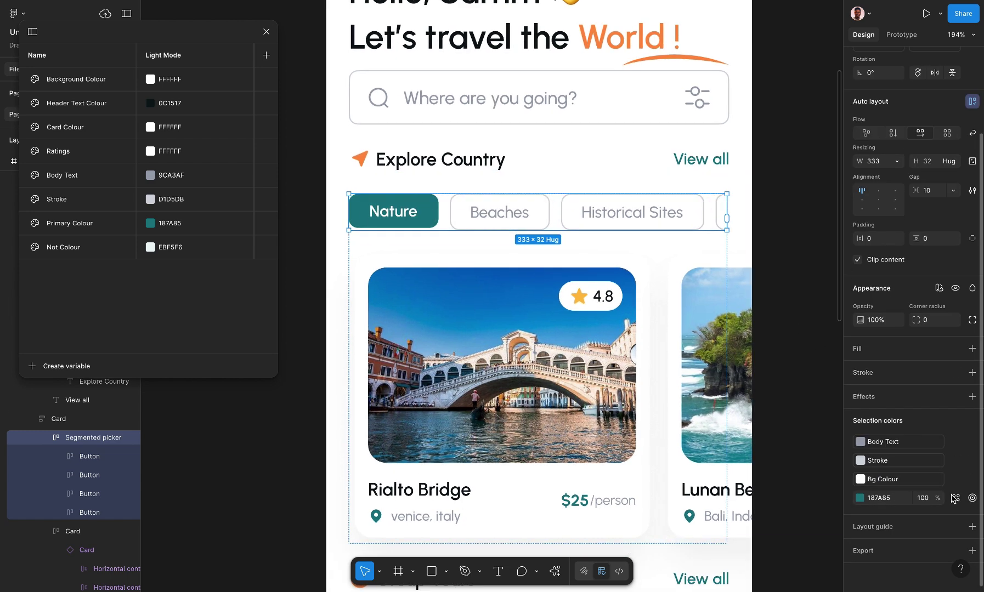
left_click(956, 498)
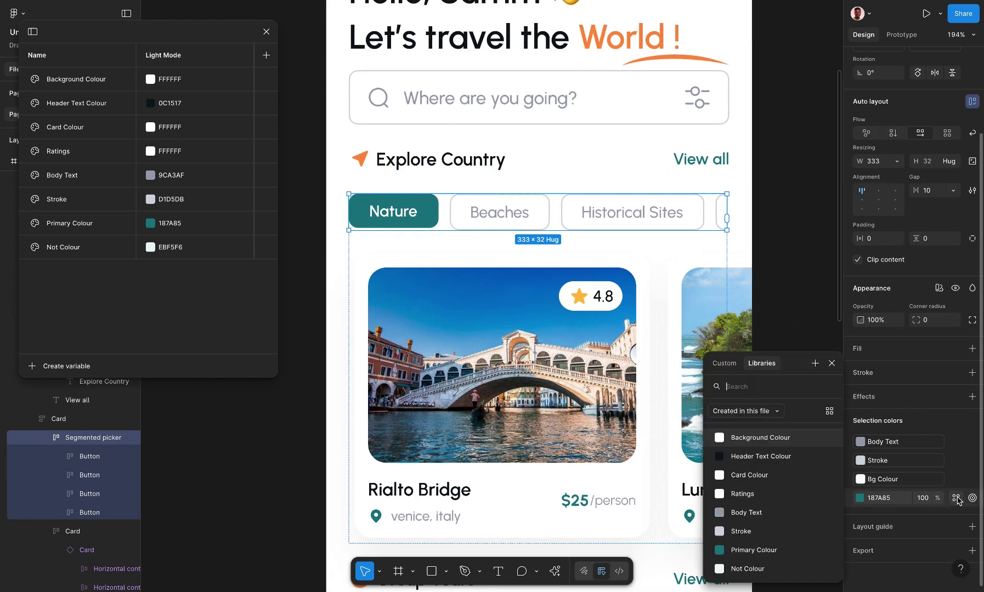
left_click(767, 556)
mouse_move(898, 488)
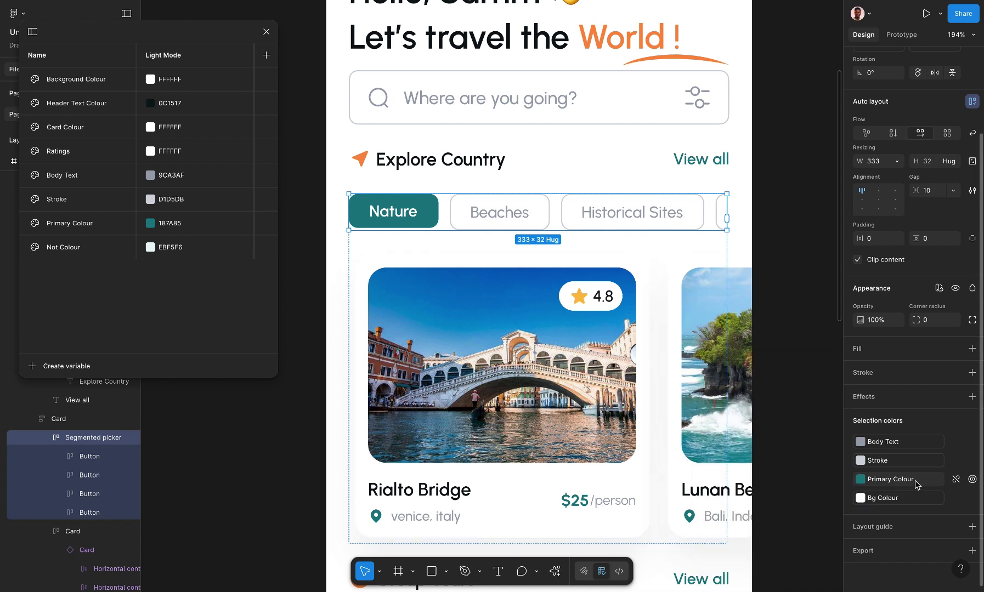
mouse_move(952, 503)
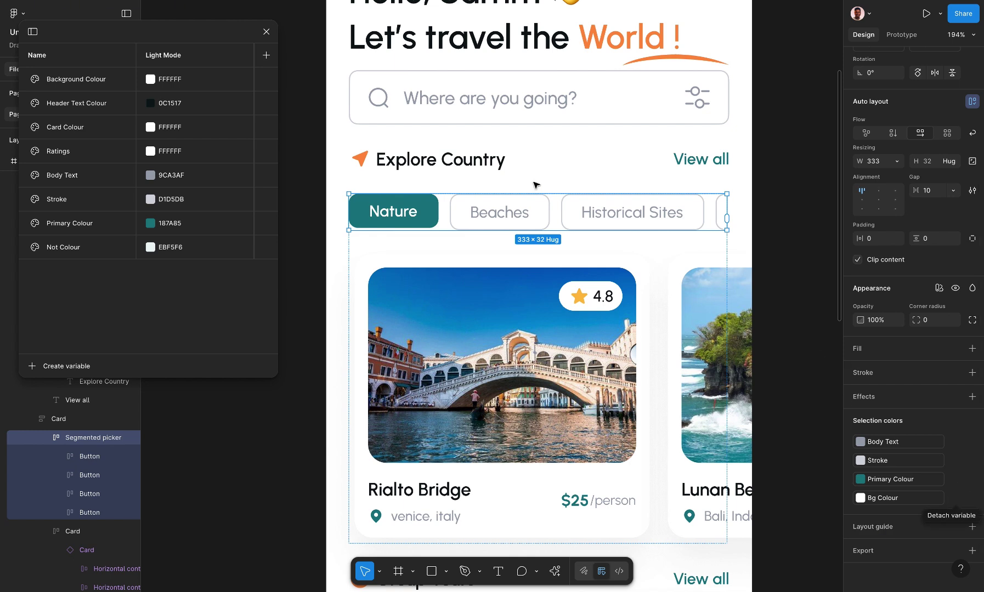
Detach the Stroke style from the Beaches button's border and apply the Stroke variable instead.
double_click(514, 211)
double_click(514, 211)
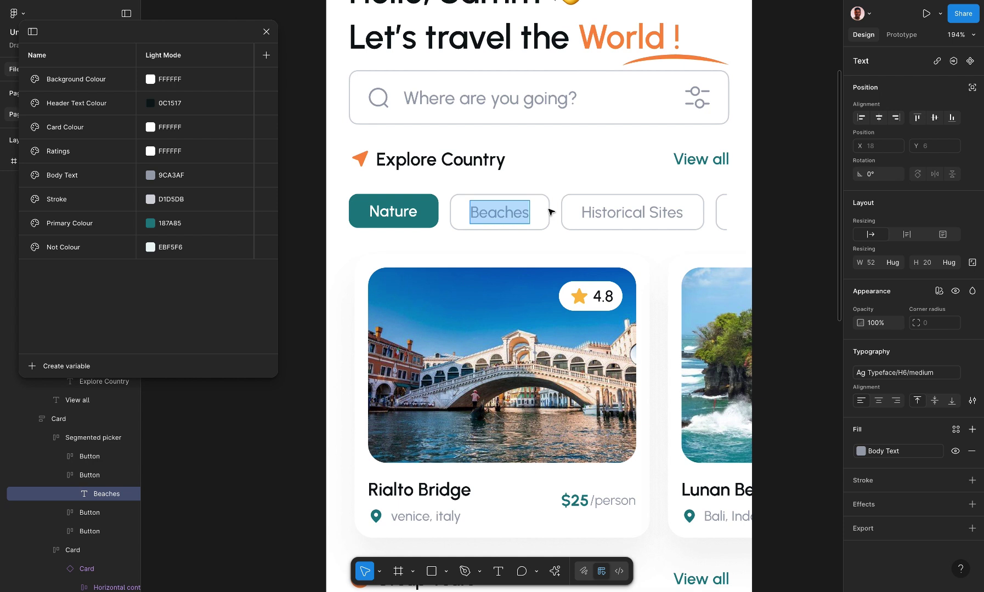
key("Escape")
key("Escape")
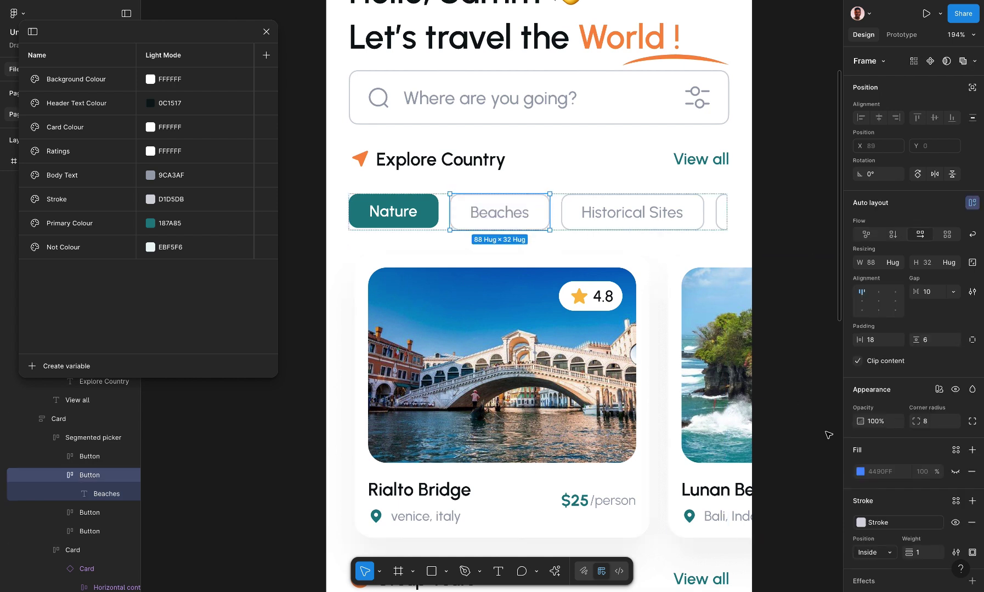
scroll(921, 307, "down", 3)
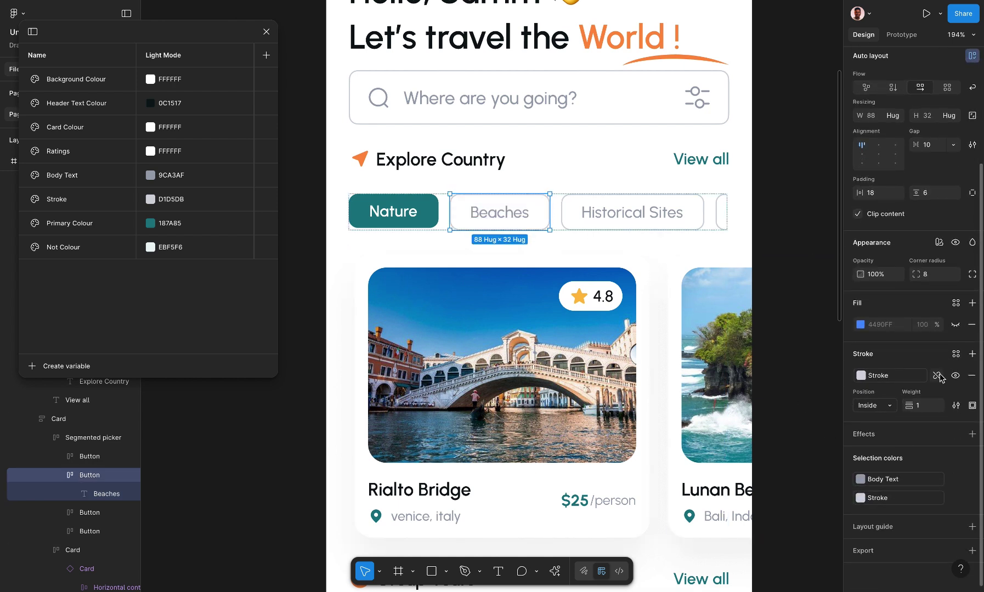
left_click(938, 375)
left_click(956, 353)
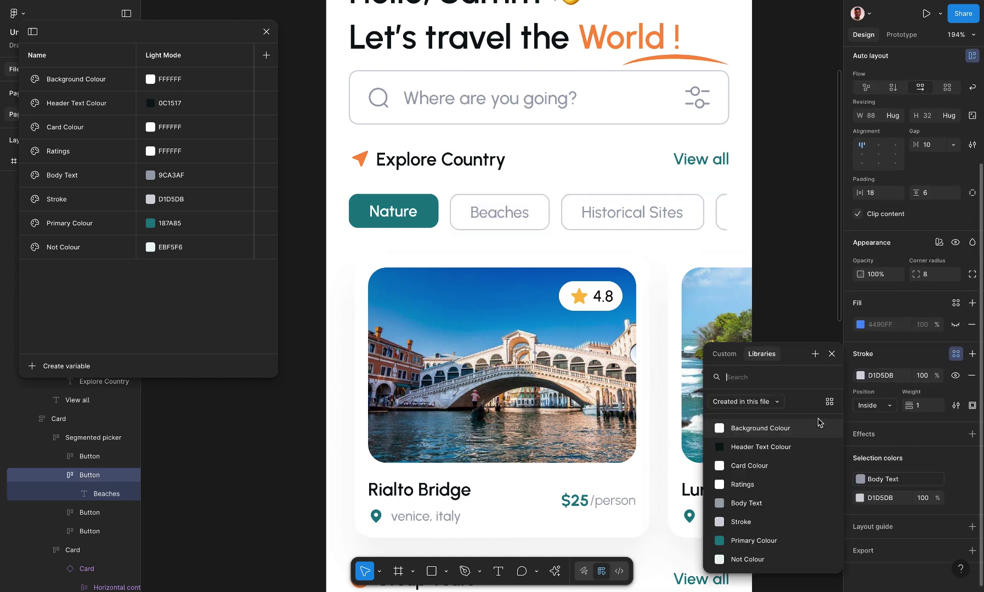
left_click(757, 522)
Detach the Body Text style from the Beaches label and apply the Body Text variable instead.
left_click(503, 217)
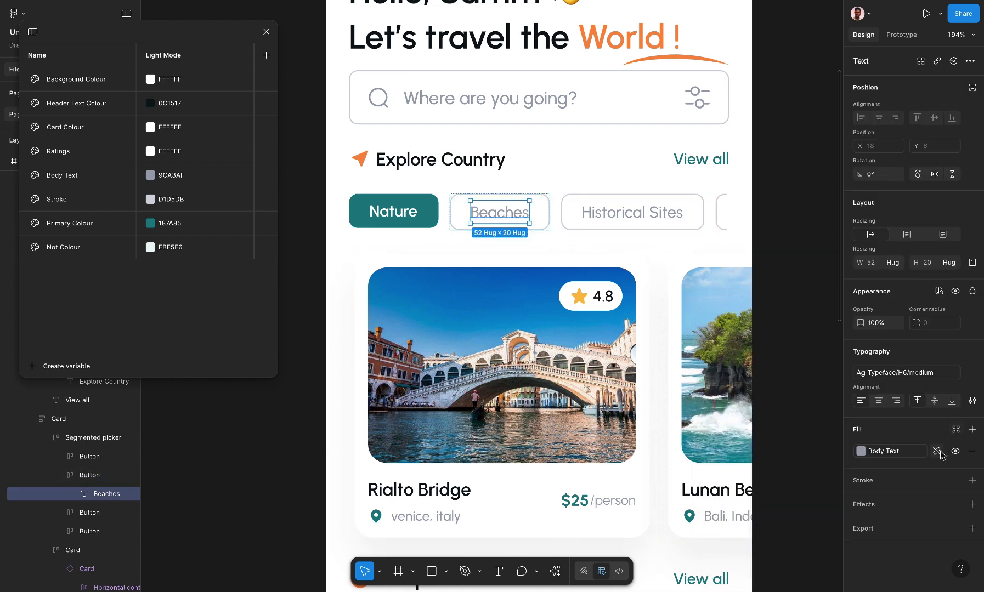
left_click(938, 451)
left_click(956, 430)
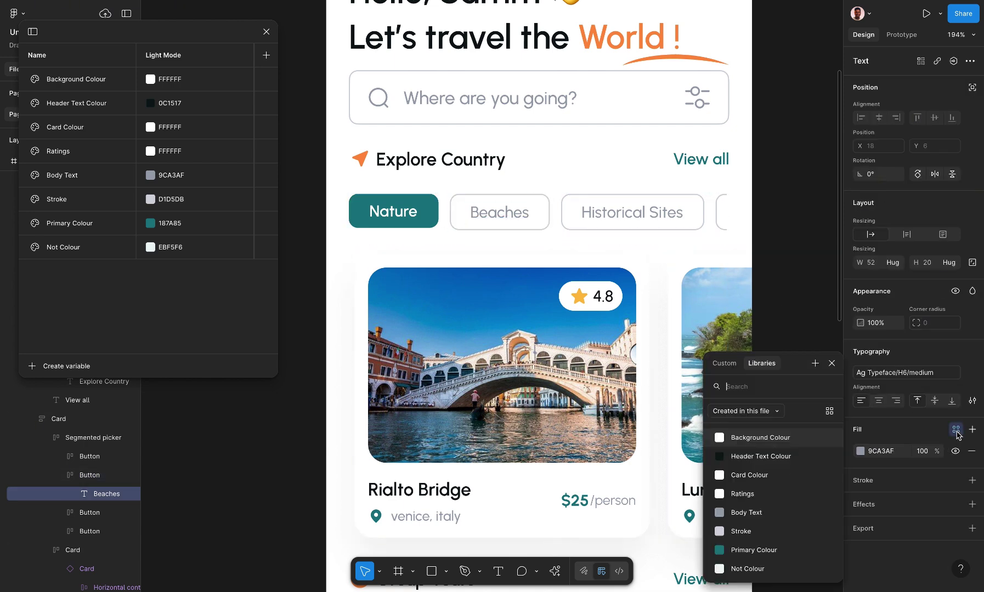
left_click(761, 514)
Remove the hidden 4490FF fill from the Historical Sites button.
left_click(579, 213)
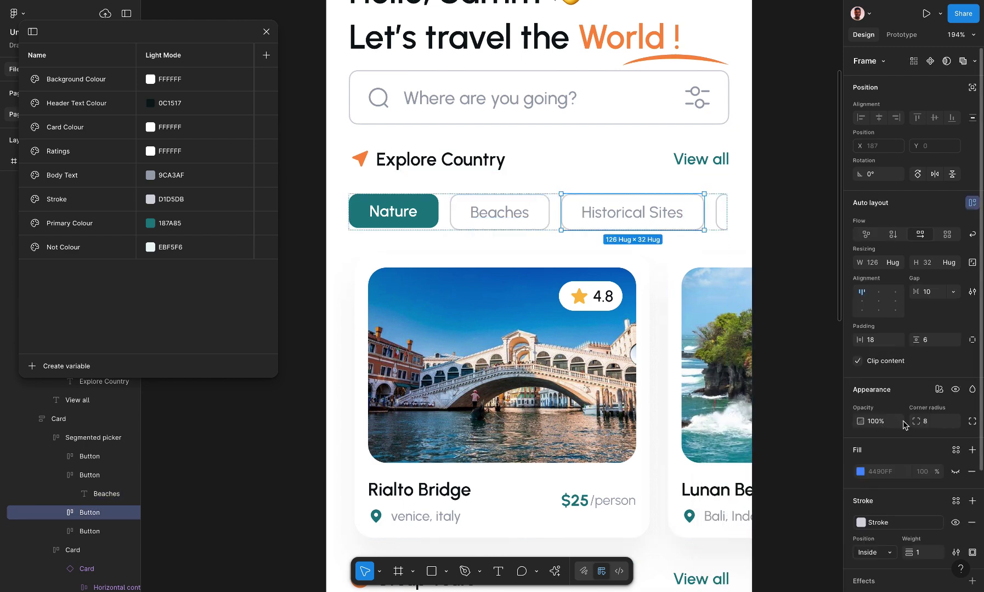
scroll(933, 516, "down", 2)
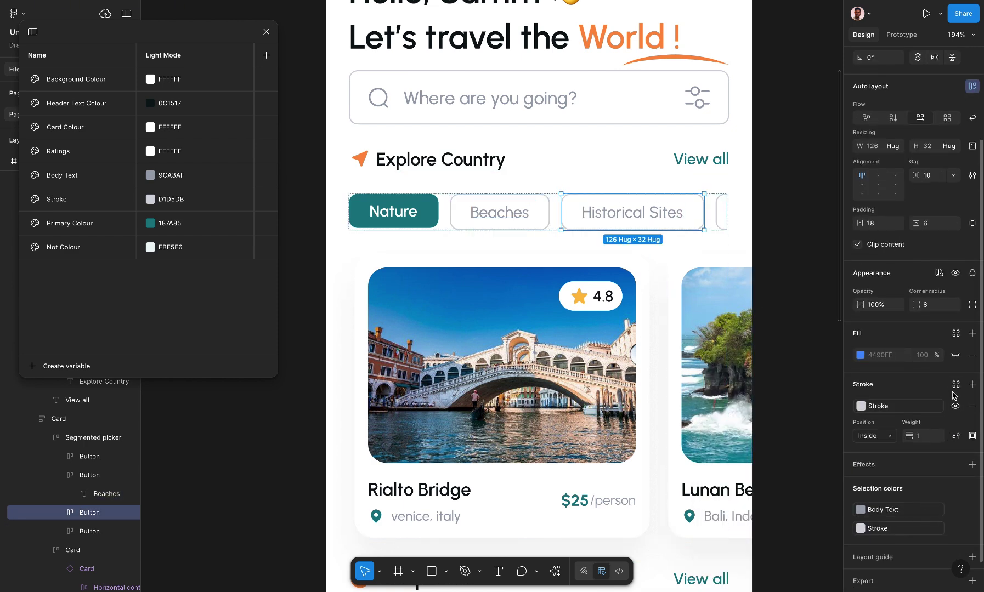
left_click(973, 356)
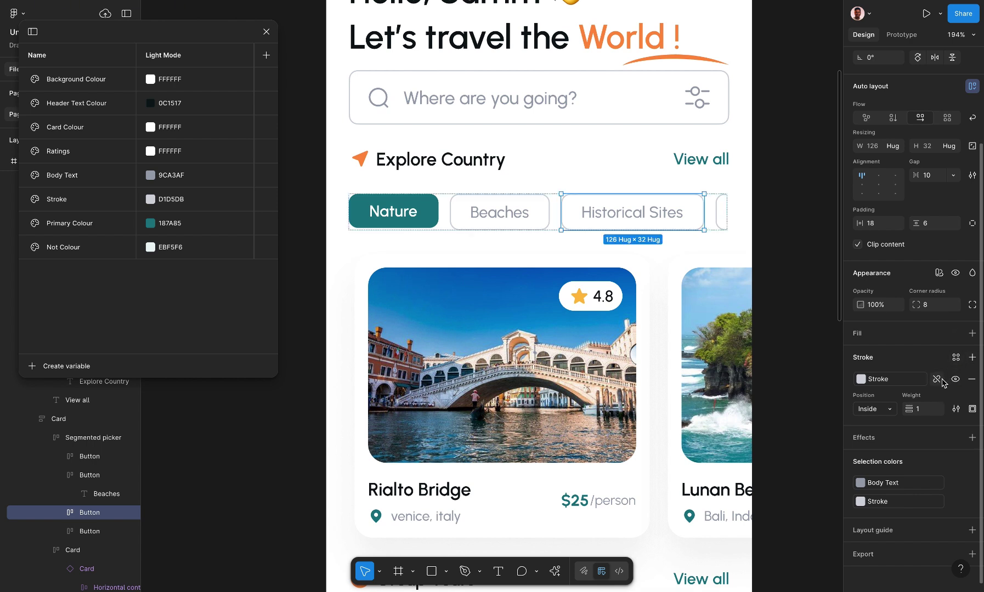
Detach and relink the Historical Sites button's stroke to this file's Stroke variable and its label's fill to Body Text.
left_click(938, 379)
left_click(956, 357)
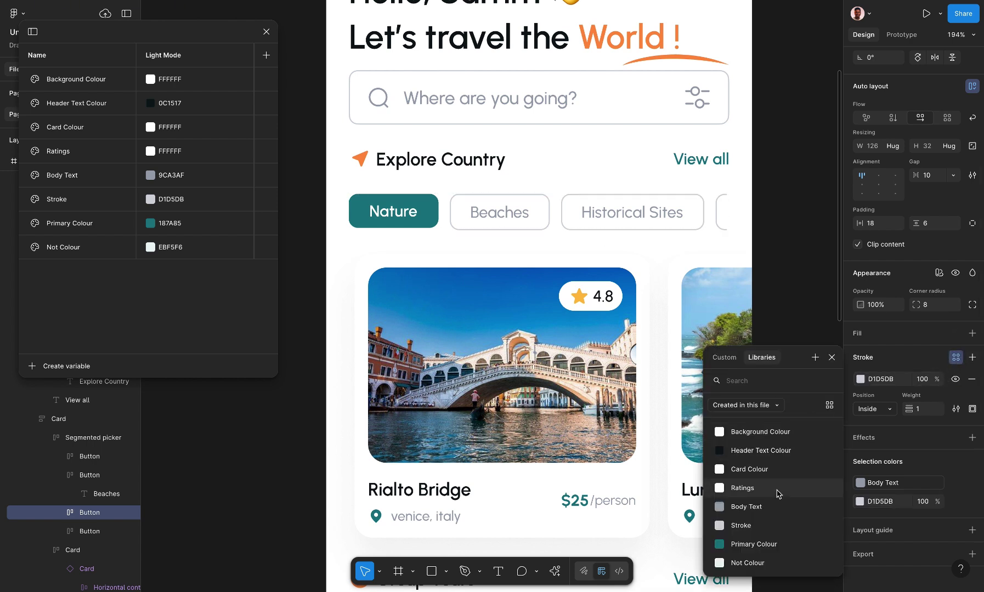
left_click(770, 525)
left_click(656, 218)
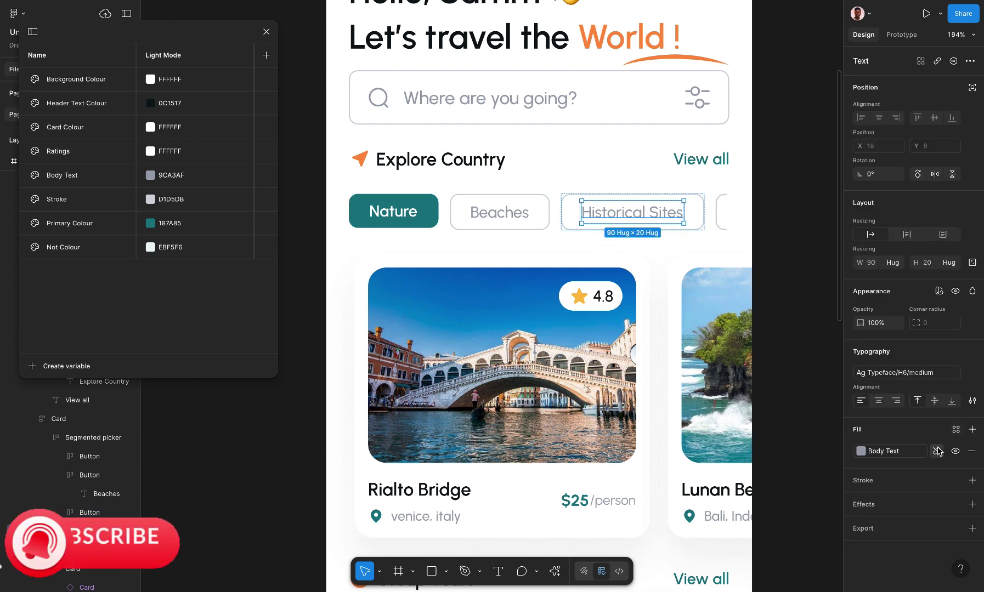
left_click(949, 434)
left_click(955, 430)
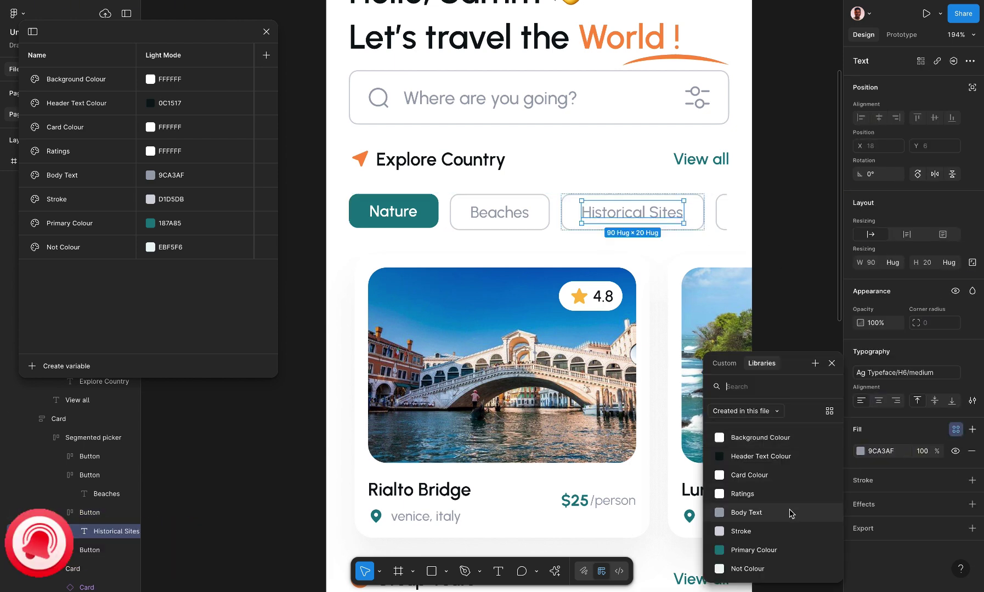
left_click(789, 513)
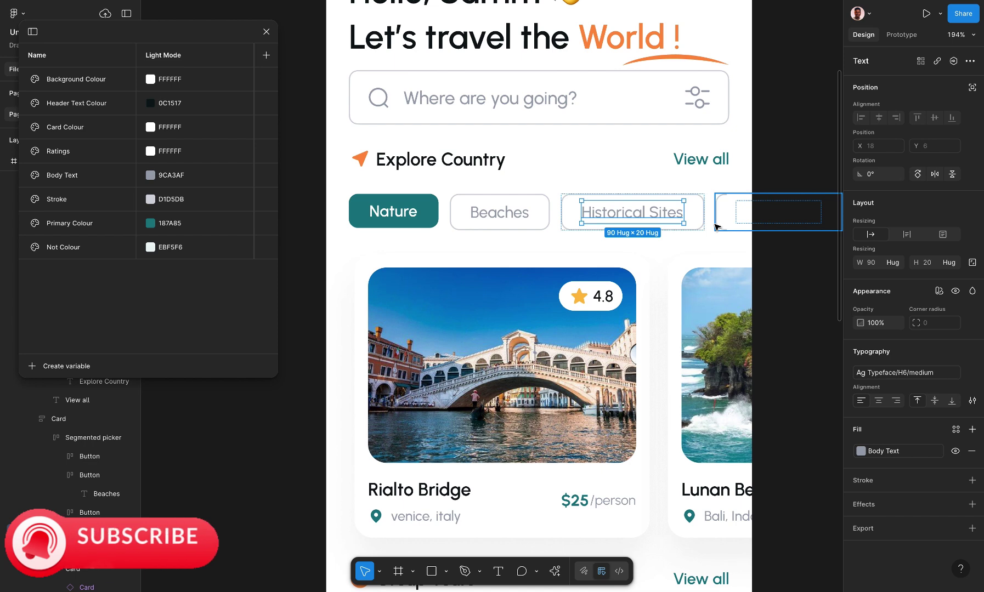
Detach the stroke colour of the last, partly hidden category button and relink it to this file's Stroke variable.
left_click(735, 213)
scroll(932, 518, "down", 3)
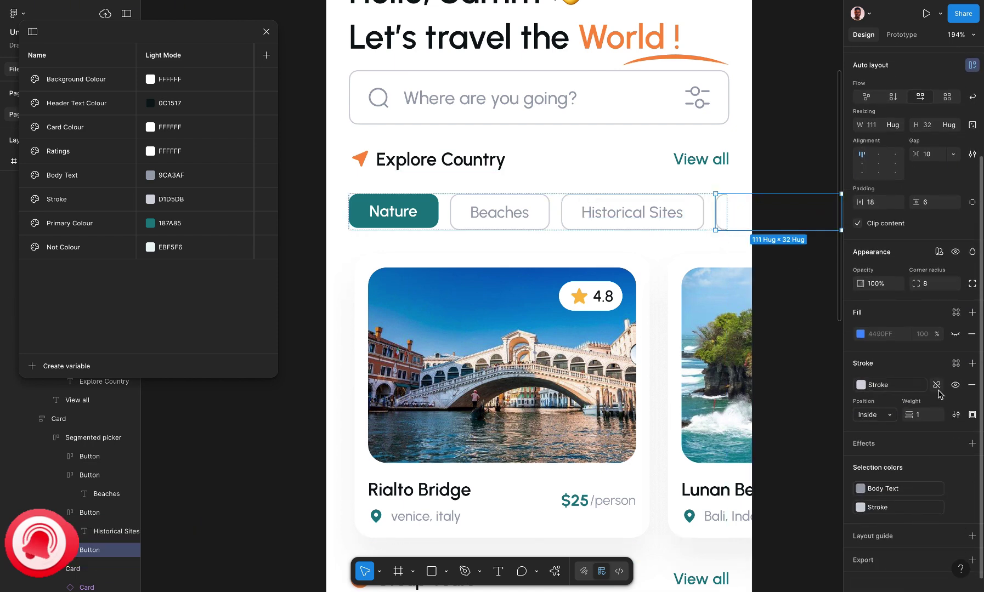
left_click(938, 384)
left_click(955, 364)
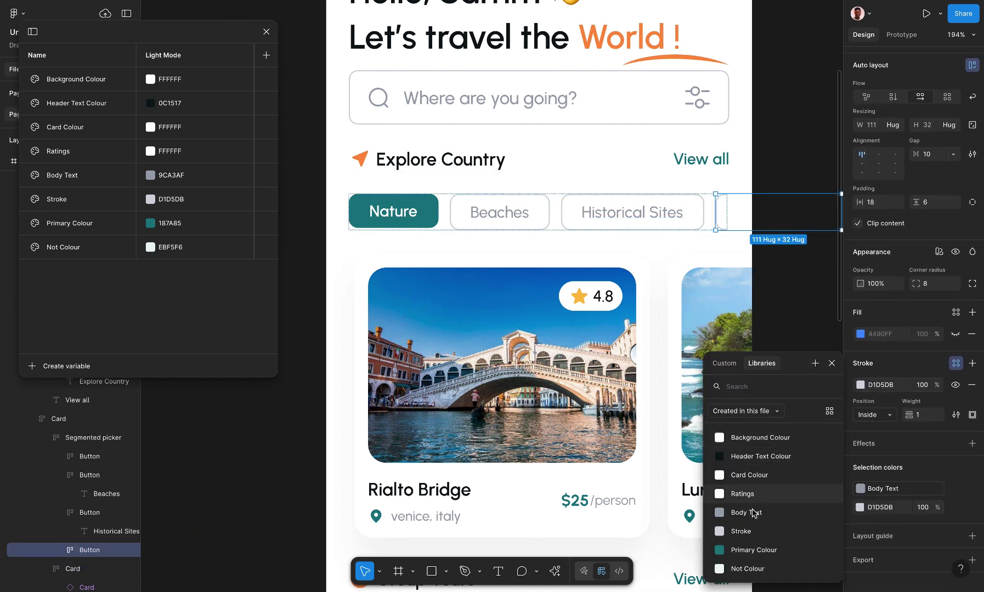
left_click(750, 530)
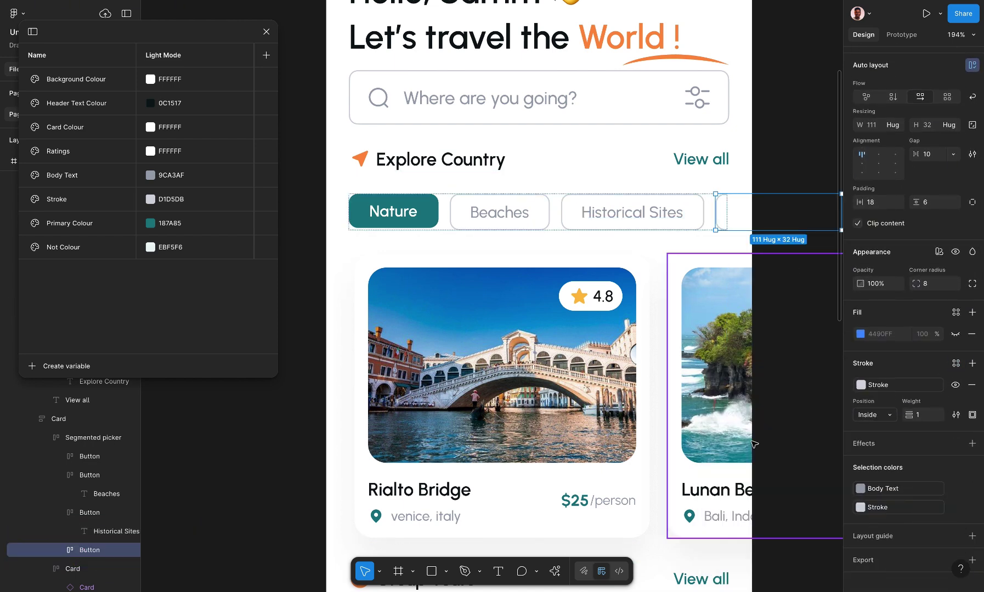
left_click(783, 276)
Detach the Card Colour, Body Text, Primary Colour and Text Colour variables from the Rialto Bridge card's selection colors.
scroll(779, 275, "up", 1)
scroll(779, 275, "down", 3)
scroll(631, 247, "down", 2)
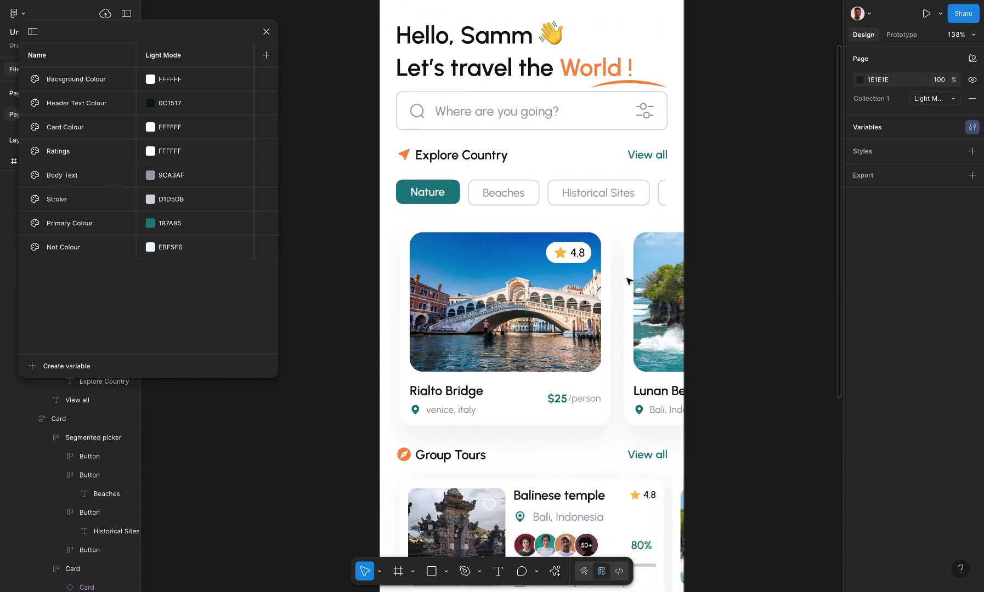
scroll(627, 281, "down", 1)
scroll(604, 269, "right", 1)
left_click(514, 254)
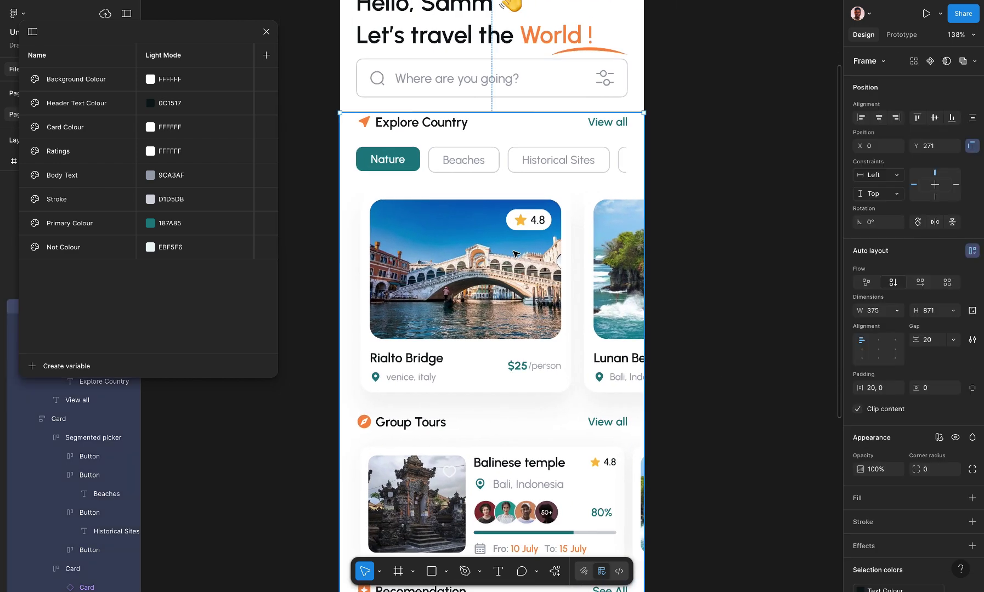
left_click(514, 253)
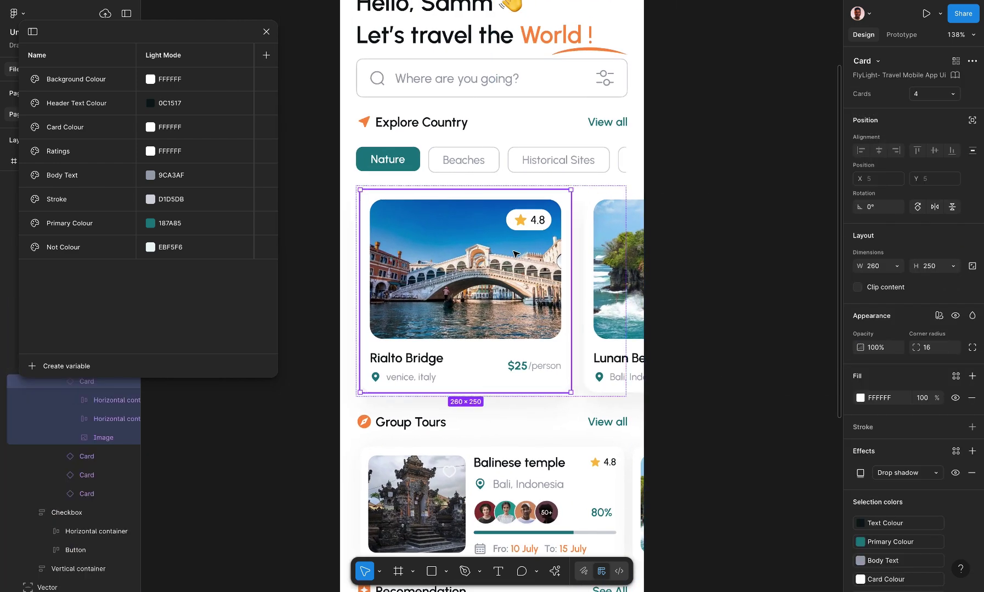
left_click(586, 307, "shift")
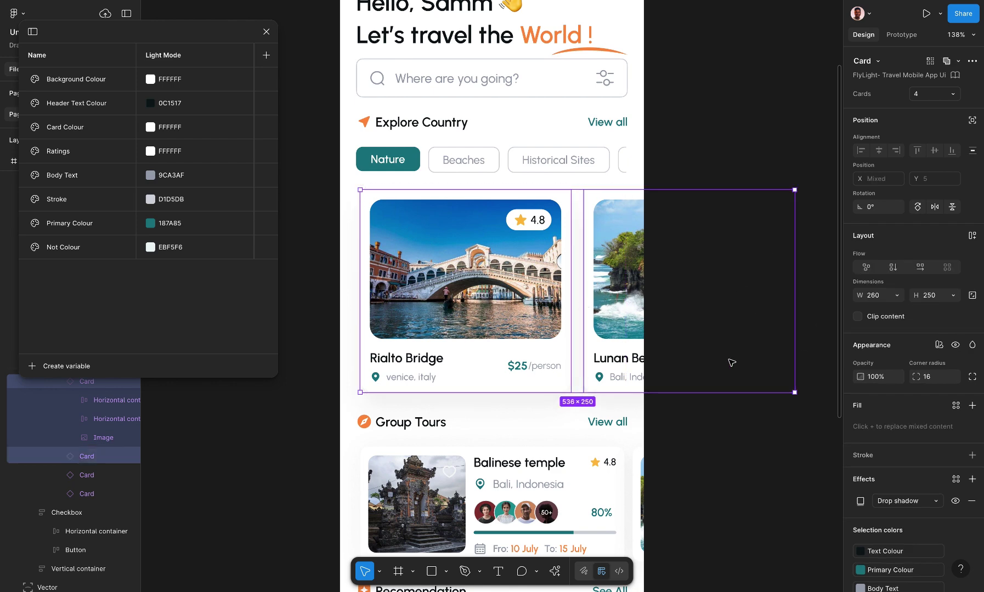
scroll(891, 459, "down", 3)
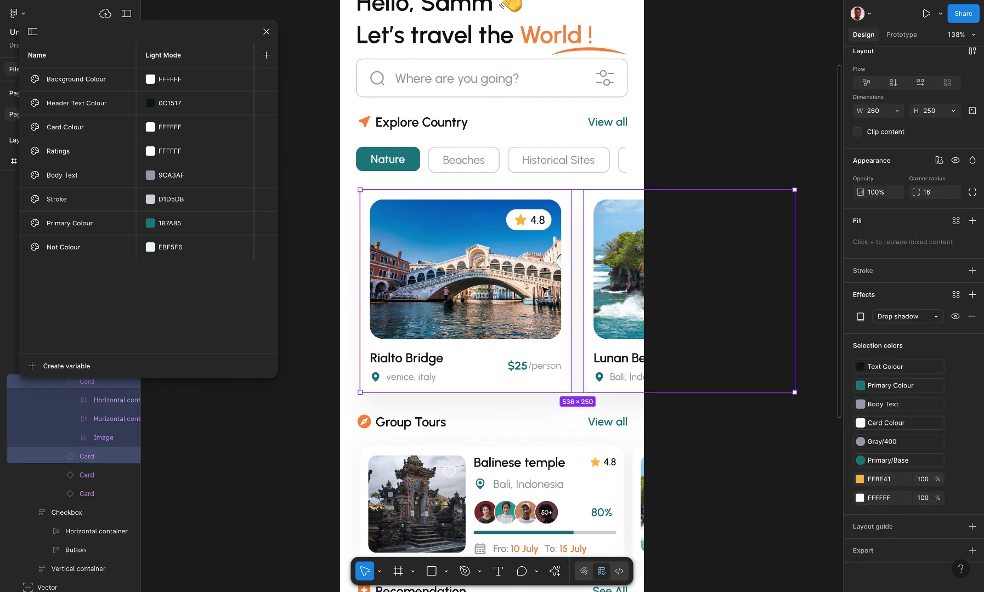
left_click(580, 285, "shift")
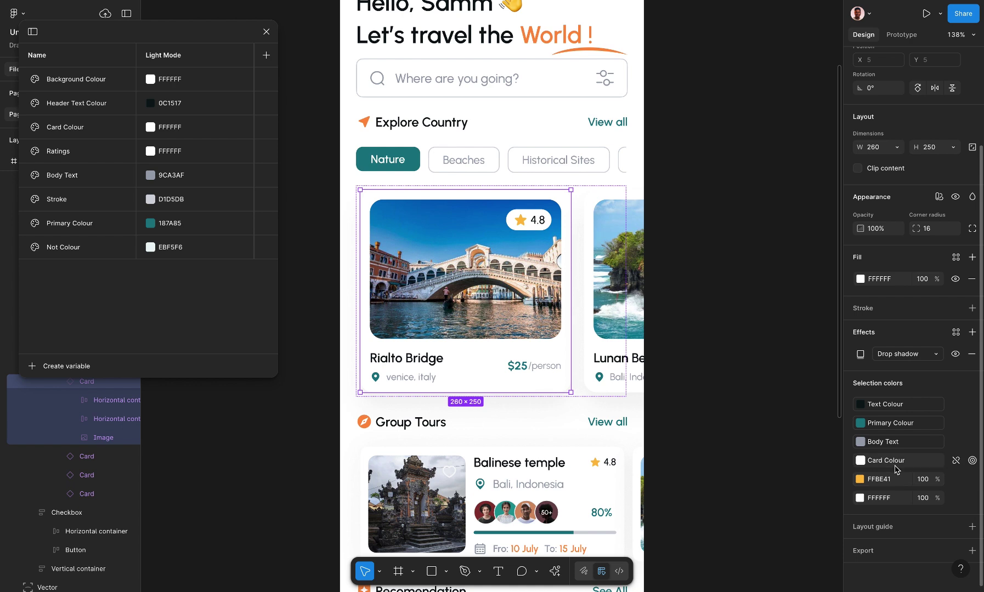
left_click(956, 462)
left_click(956, 443)
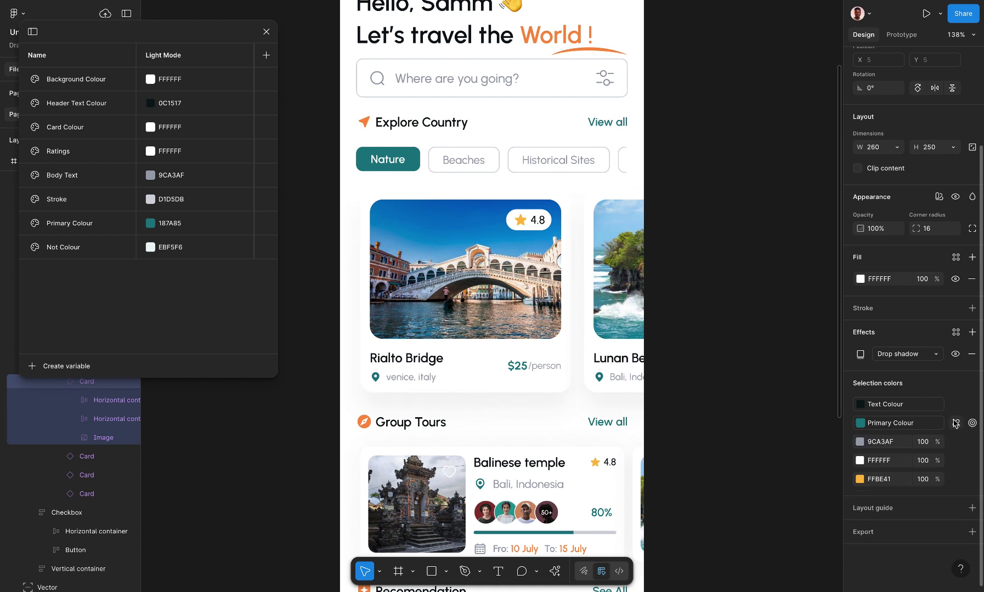
left_click(956, 423)
left_click(957, 404)
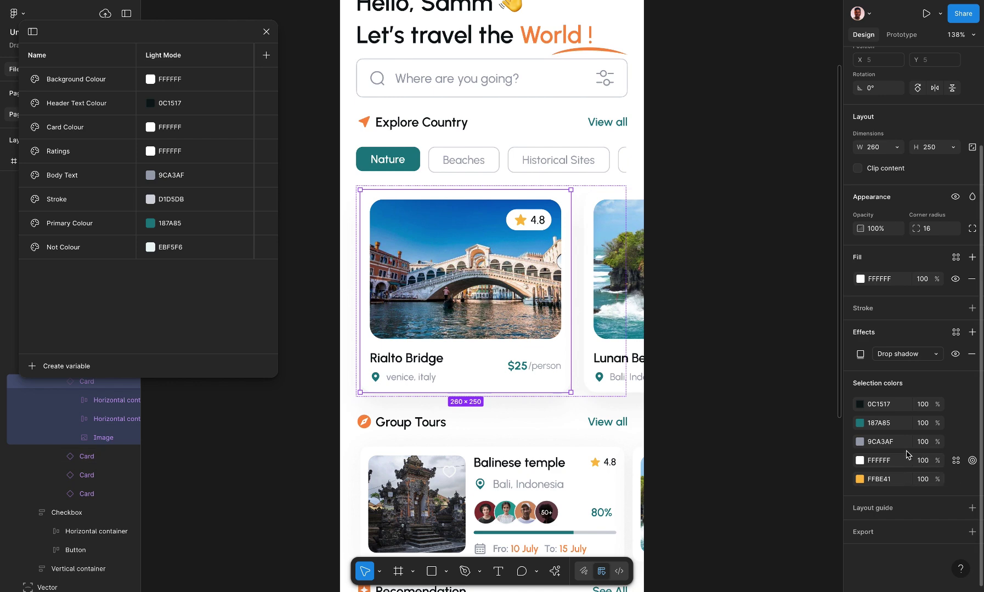
Apply the Card Colour variable to the fill of the whole Rialto Bridge card.
double_click(491, 376)
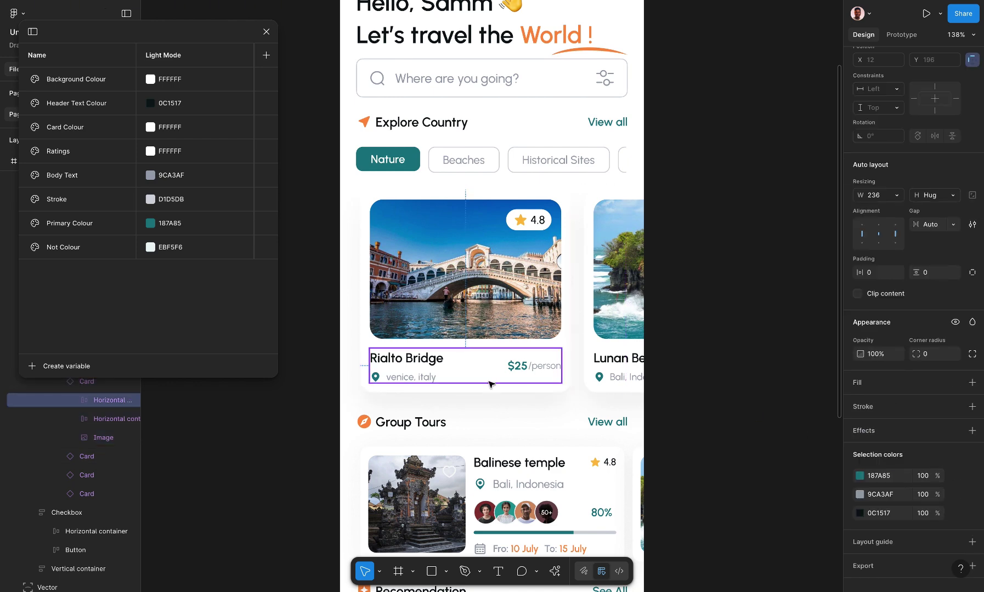
left_click(491, 391)
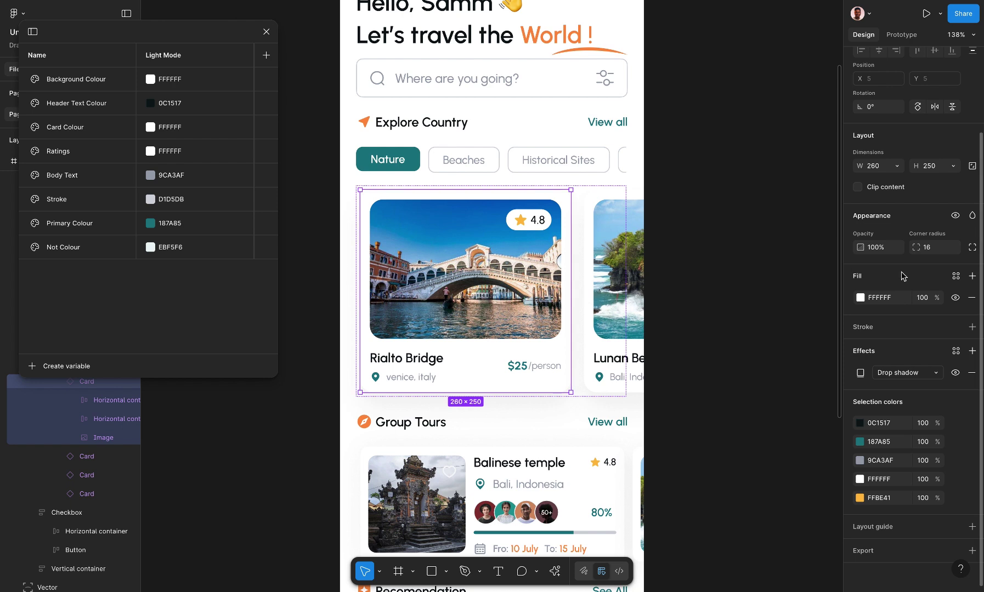
left_click(953, 278)
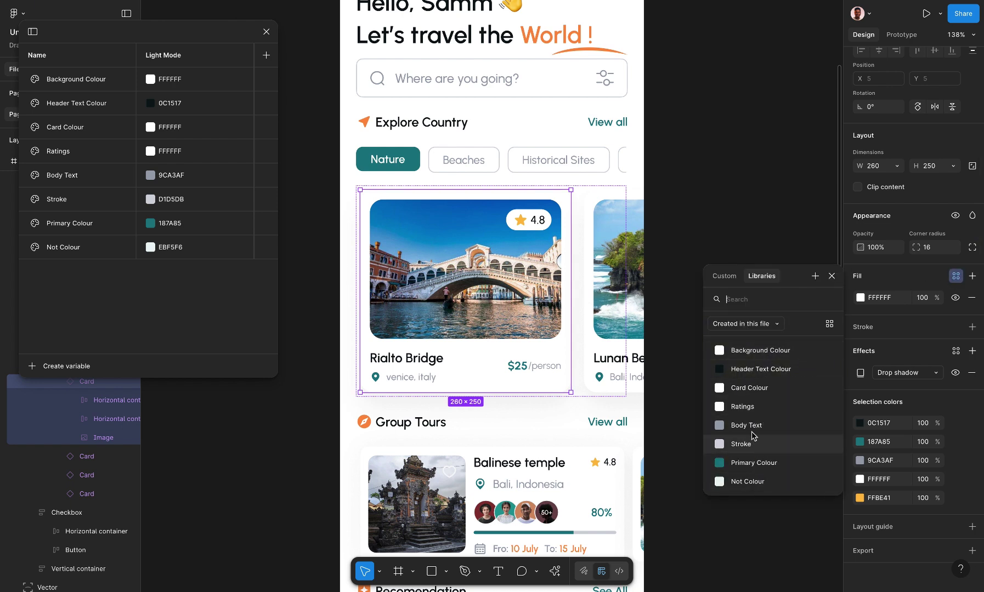
left_click(764, 389)
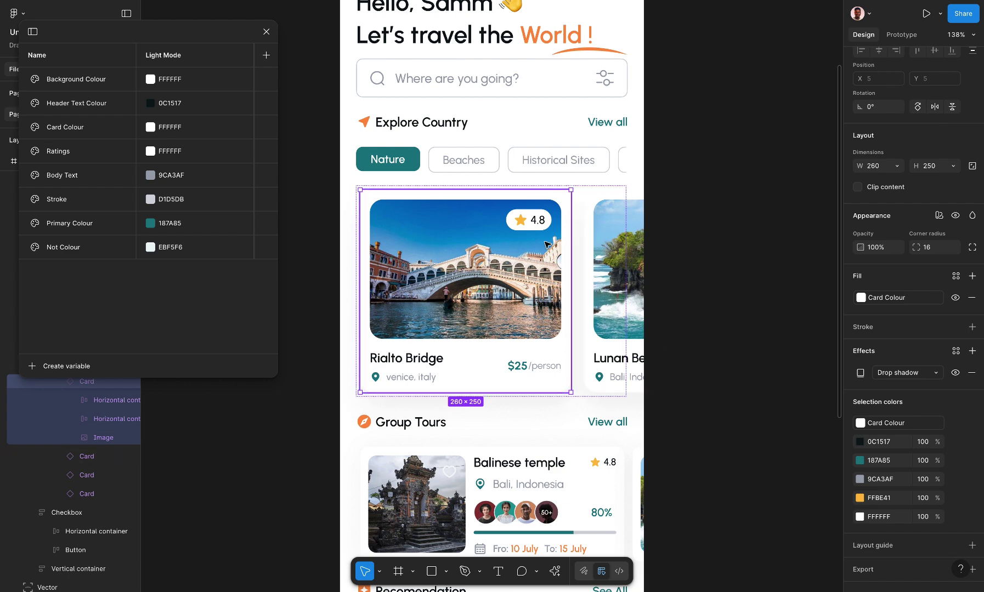
Apply the Header Text Colour variable to the fill of the Rialto Bridge title.
double_click(416, 362)
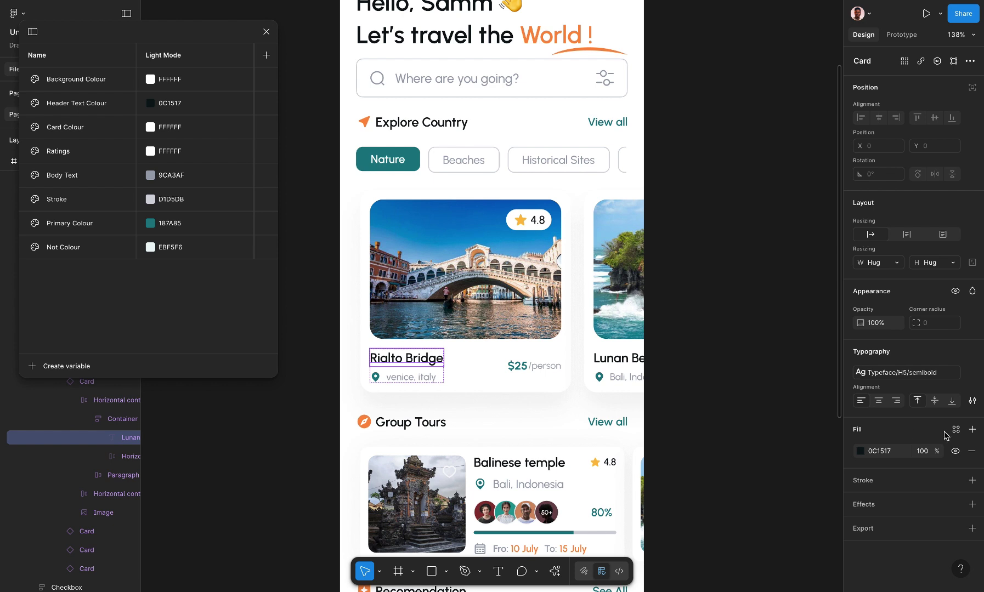
left_click(956, 431)
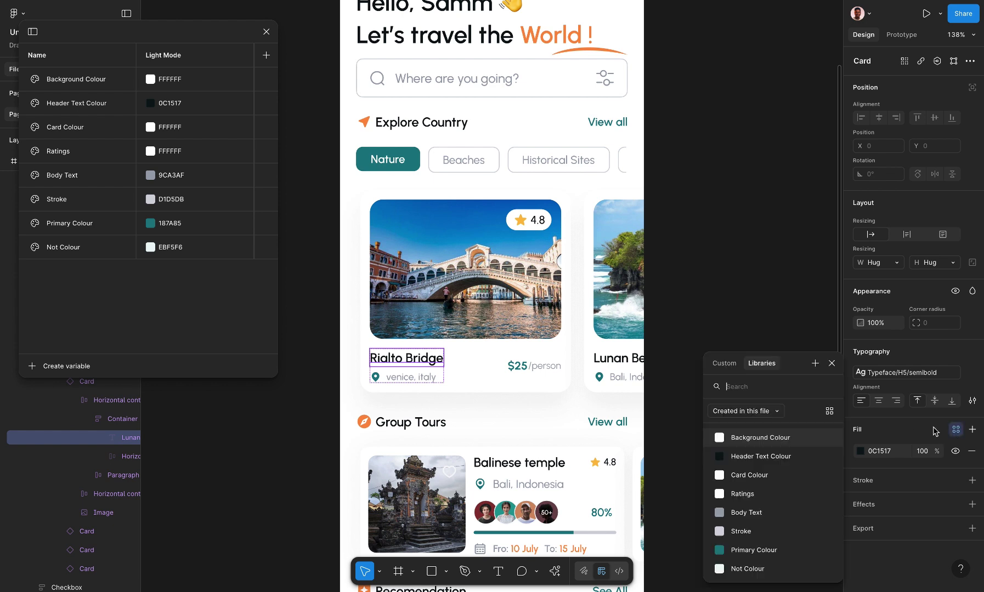
left_click(763, 459)
Apply Body Text to the "venice, italy" label and Primary Colour to the location pin on the Rialto Bridge card.
left_click(419, 380)
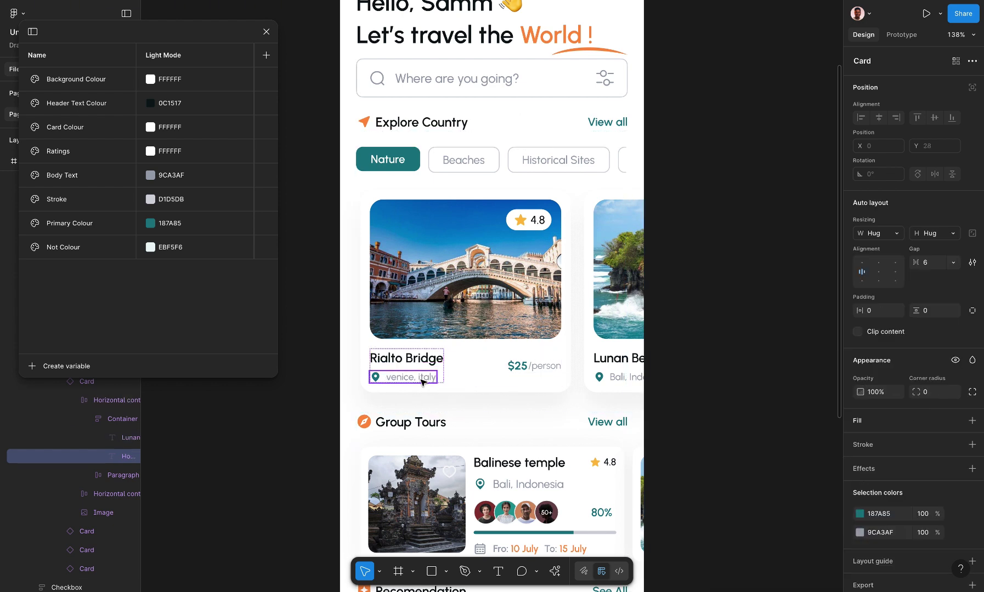
left_click(422, 383)
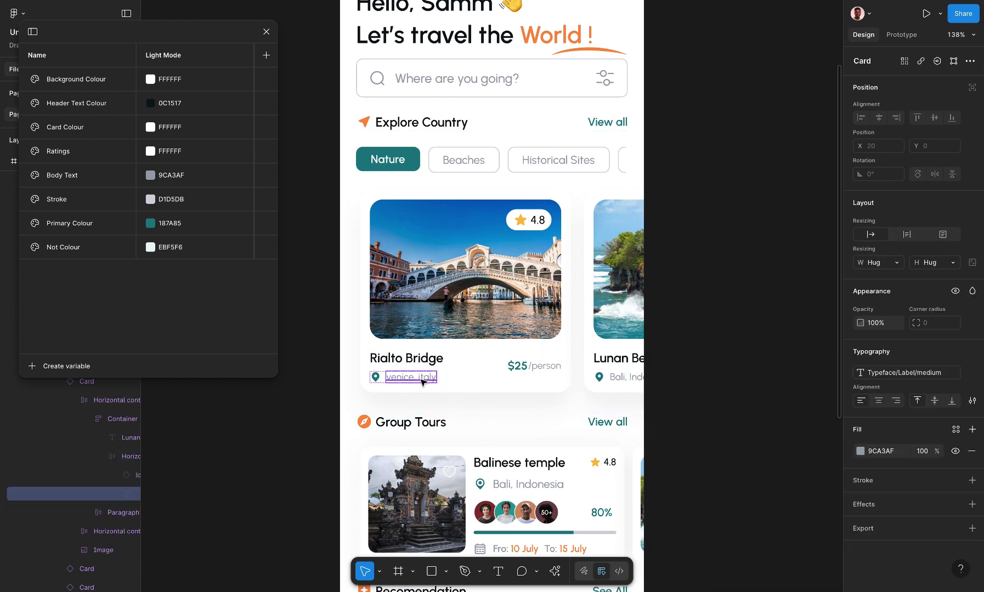
left_click(955, 431)
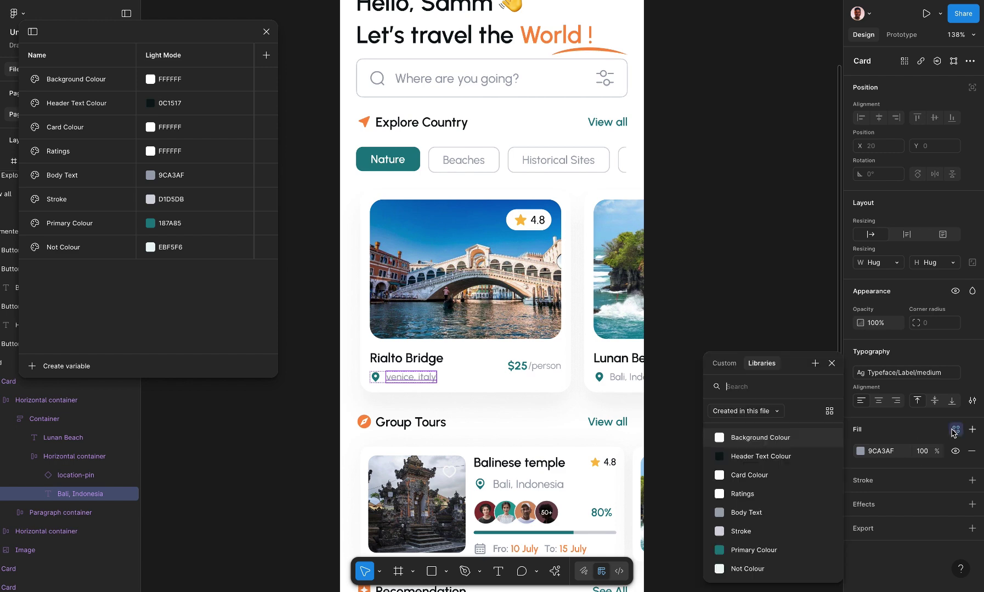
left_click(768, 516)
left_click(378, 379)
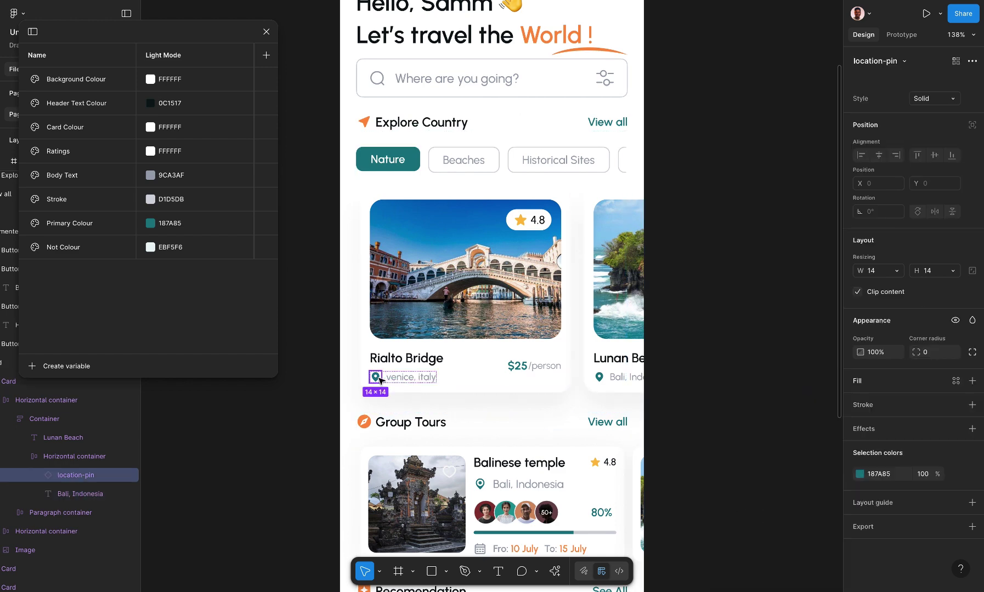
left_click(955, 455)
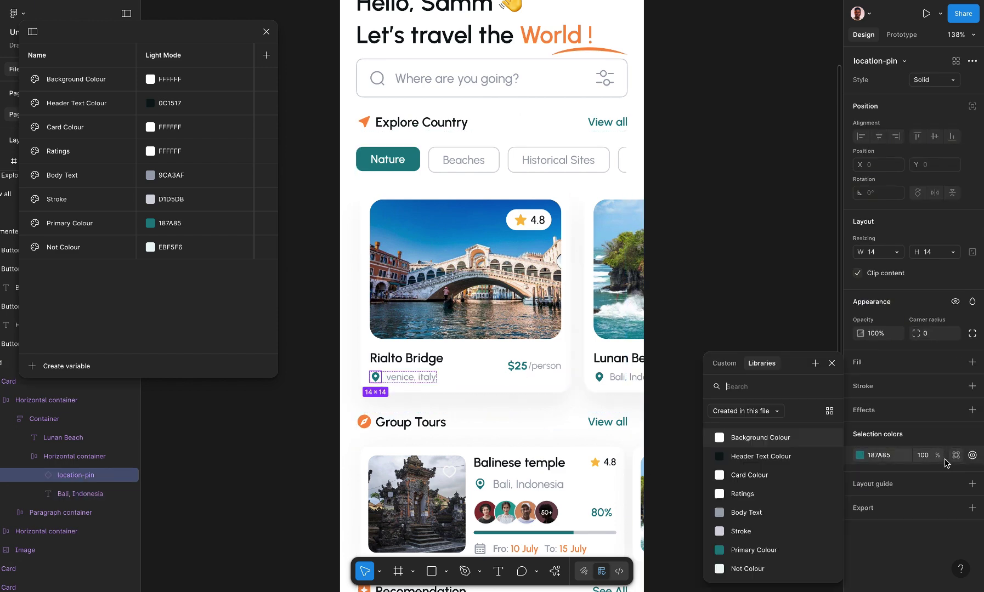
left_click(760, 550)
Apply Body Text to the "/person" label and Primary Colour to the $25 price on the Rialto Bridge card.
double_click(538, 367)
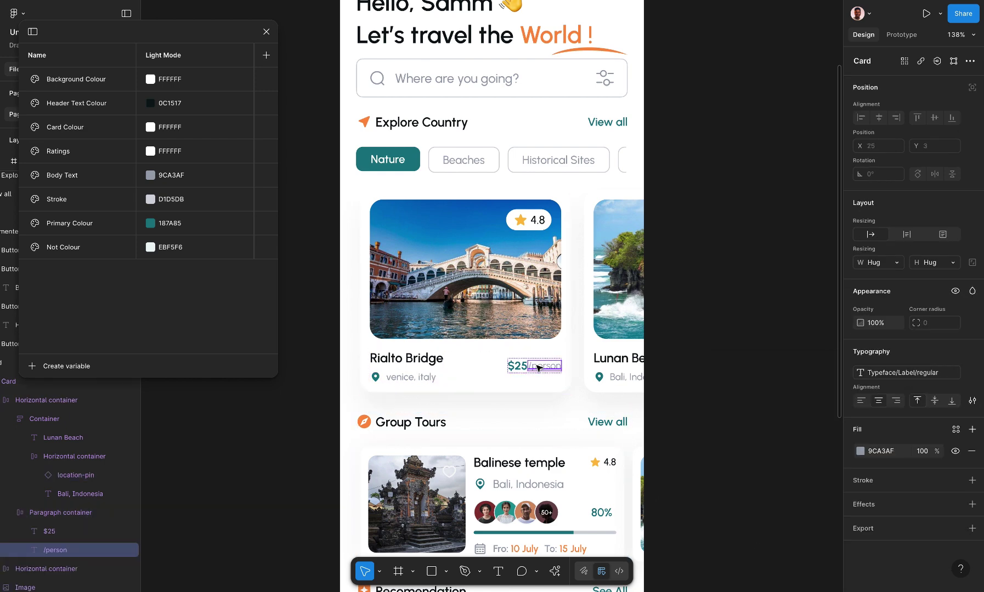
left_click(956, 431)
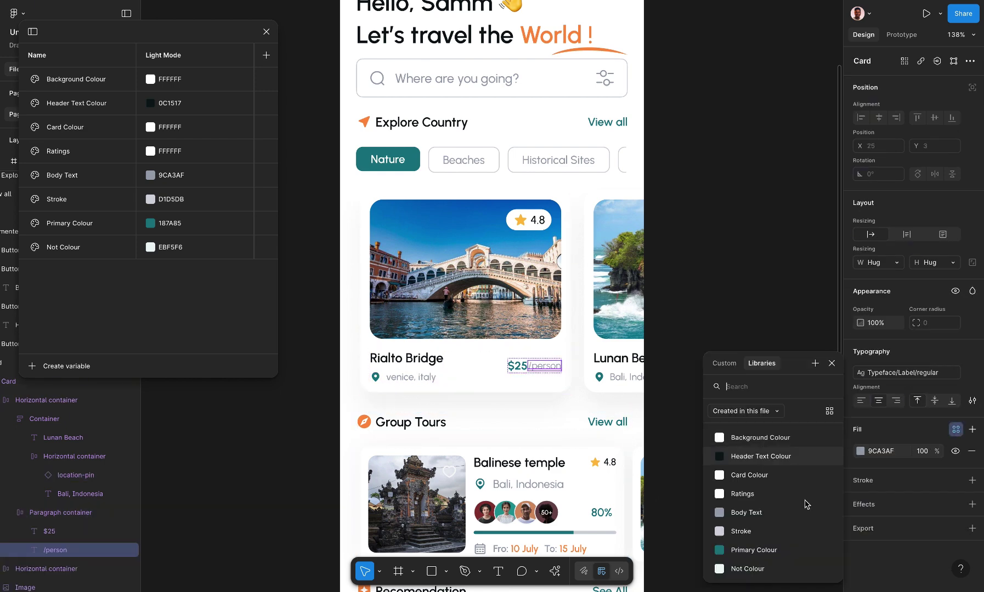
left_click(770, 515)
left_click(515, 367)
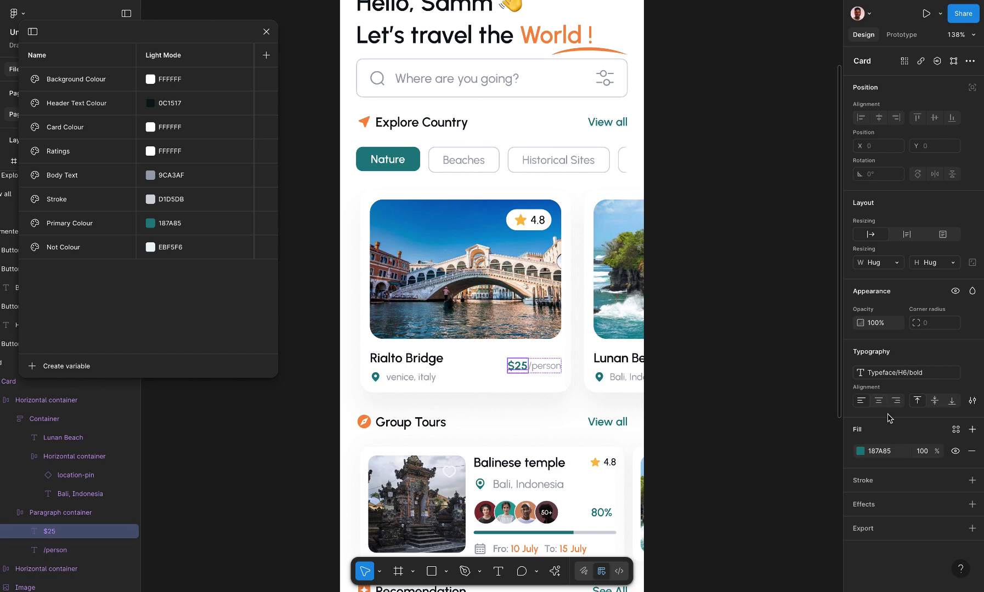
left_click(955, 429)
left_click(767, 551)
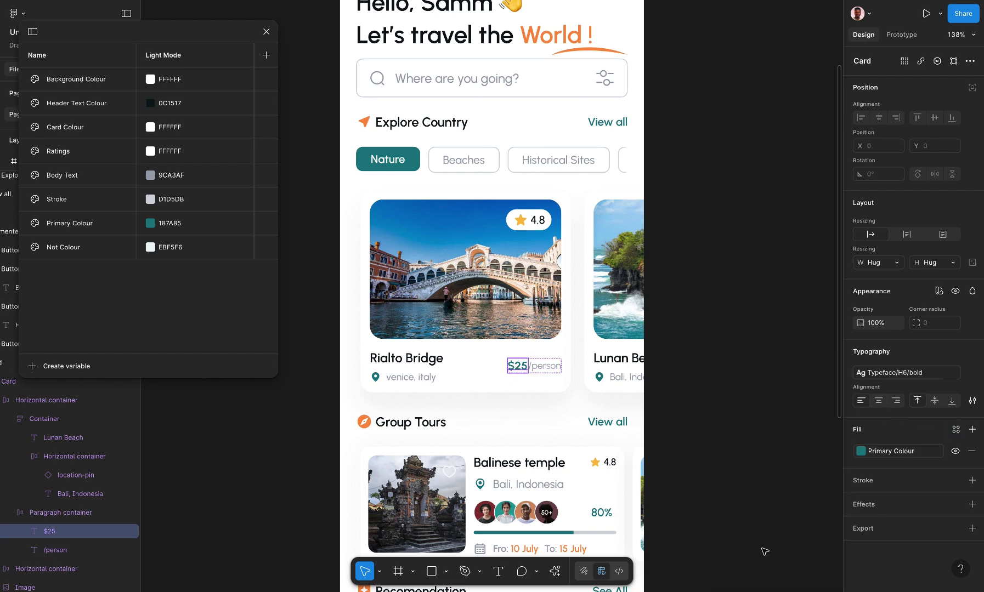
left_click(727, 380)
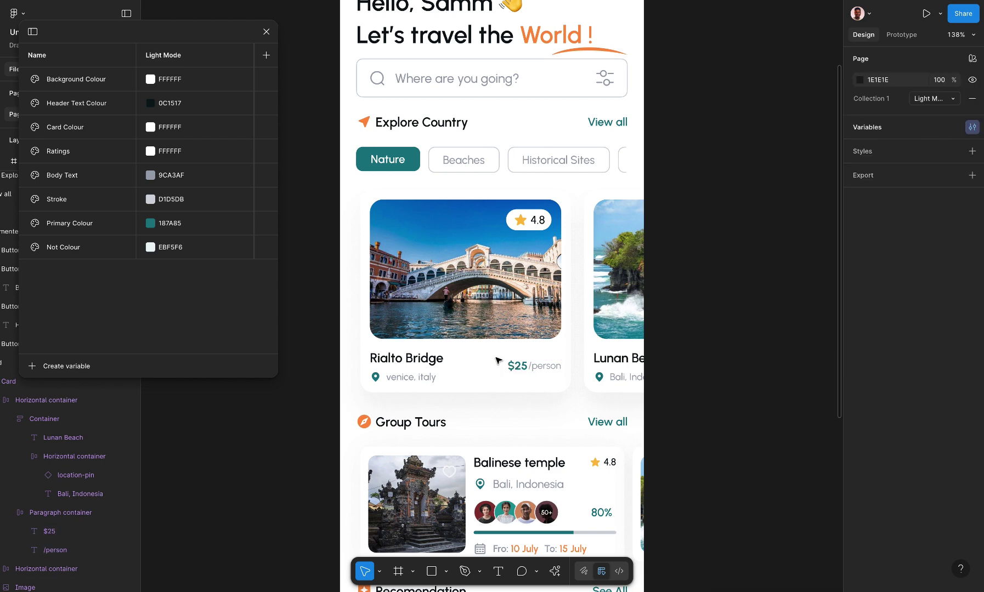
Apply the Ratings variable to the fill of the rating badge on the Rialto Bridge card.
left_click(548, 216)
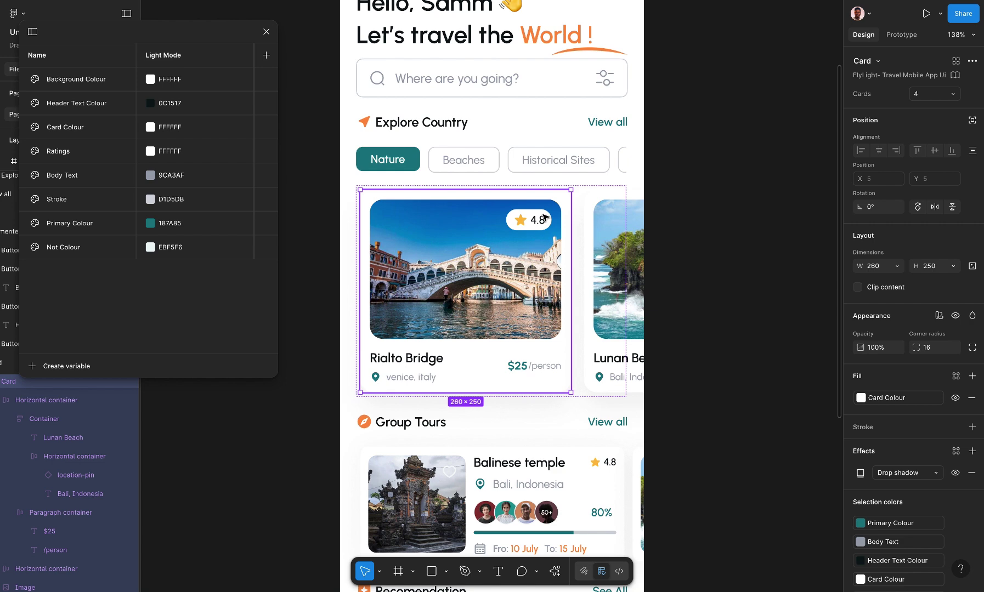
double_click(545, 218)
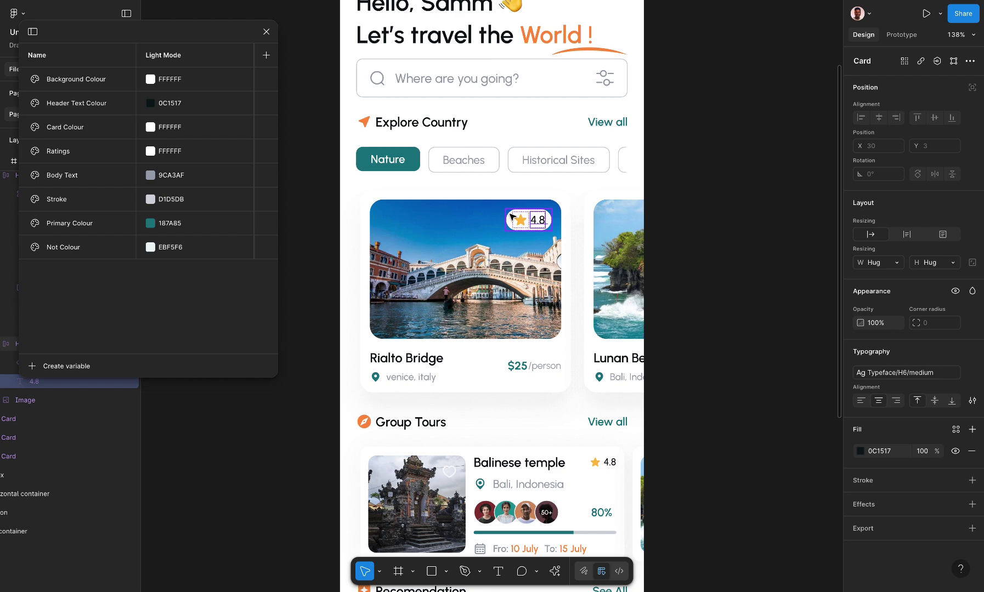
left_click(511, 217)
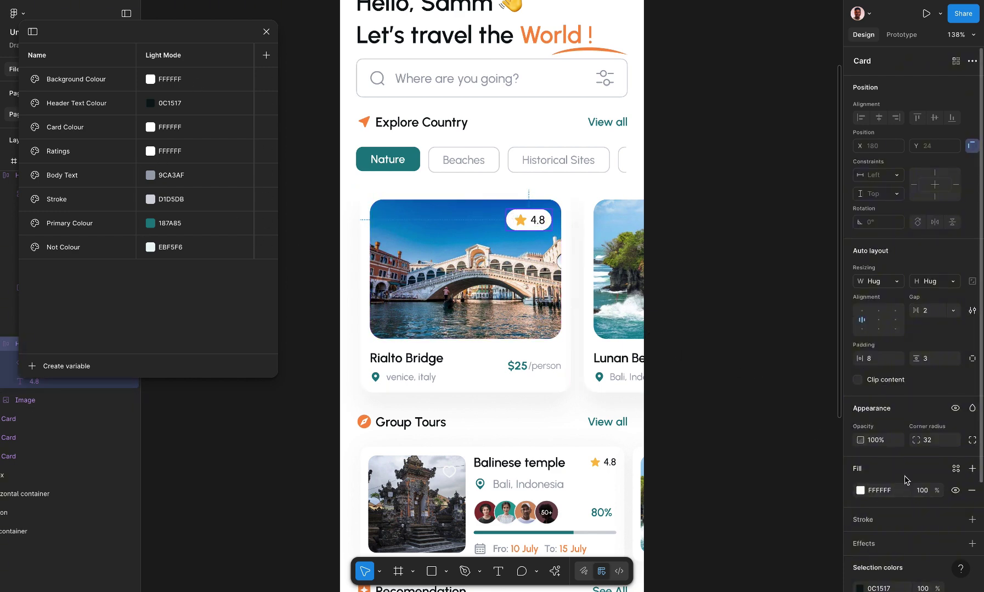
scroll(904, 466, "down", 3)
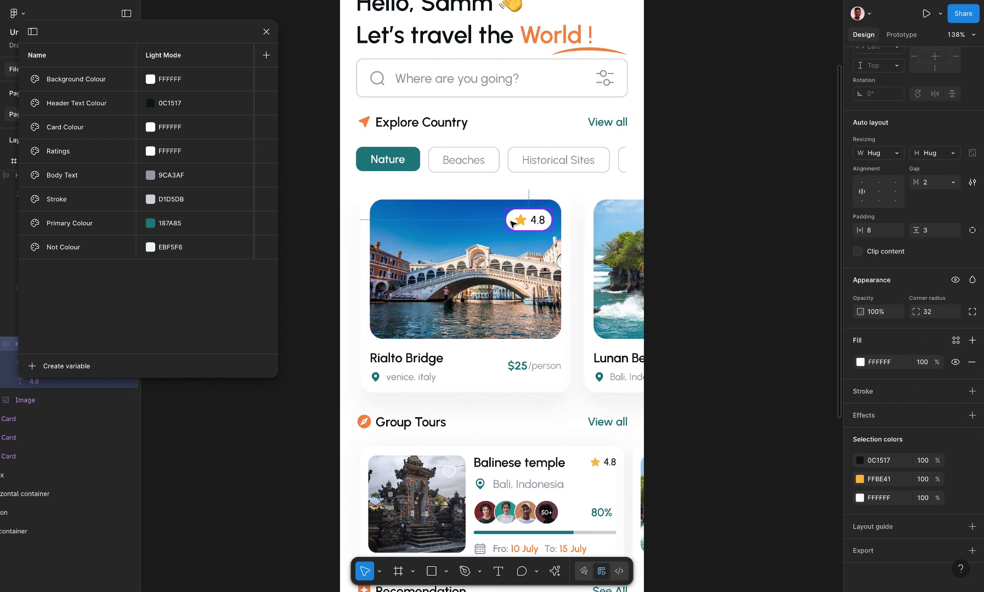
left_click(955, 340)
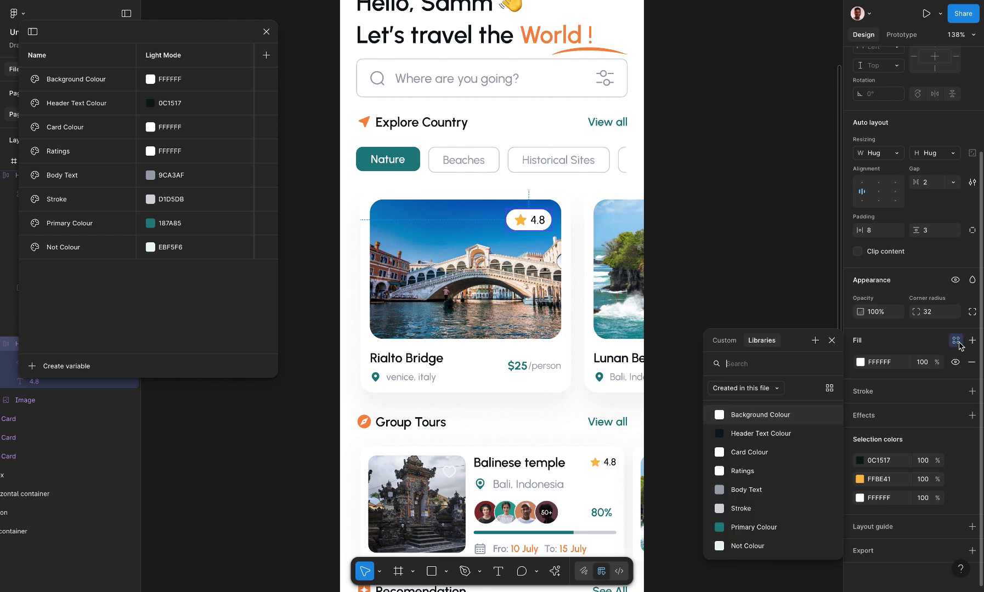
left_click(757, 471)
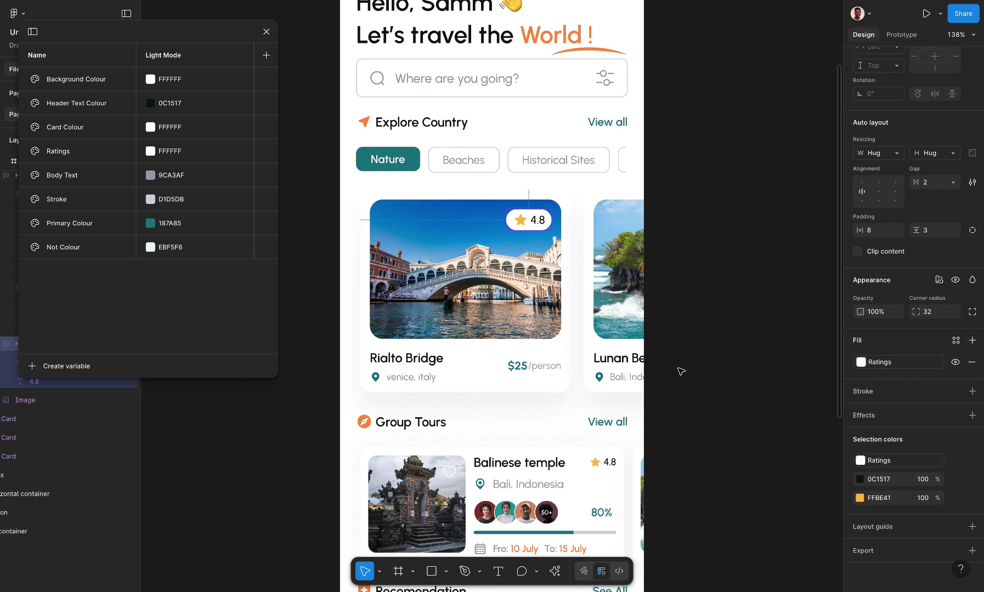
Apply the Header Text Colour variable to the 4.8 rating text on the Rialto Bridge card.
double_click(538, 222)
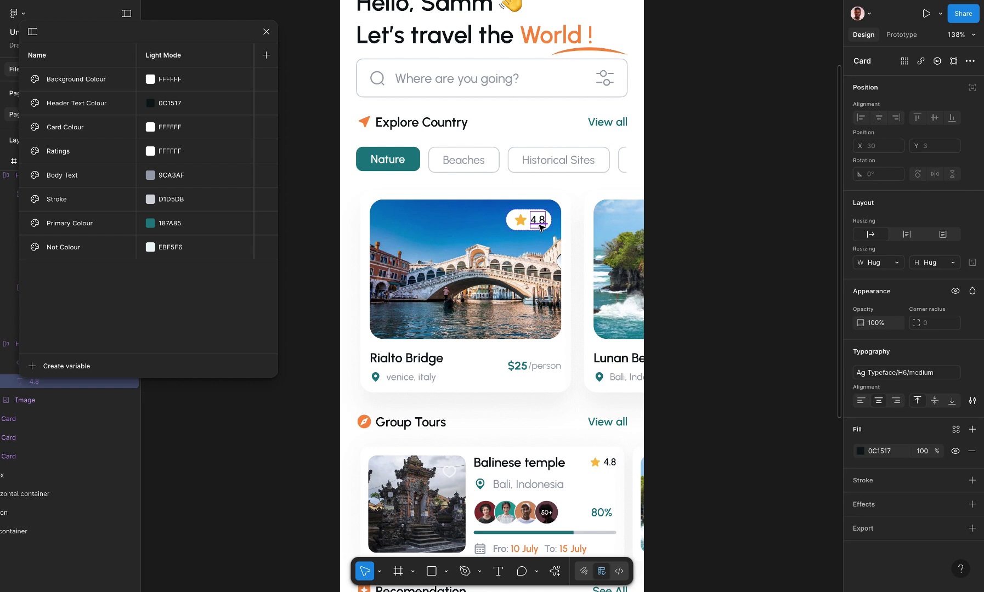
left_click(955, 430)
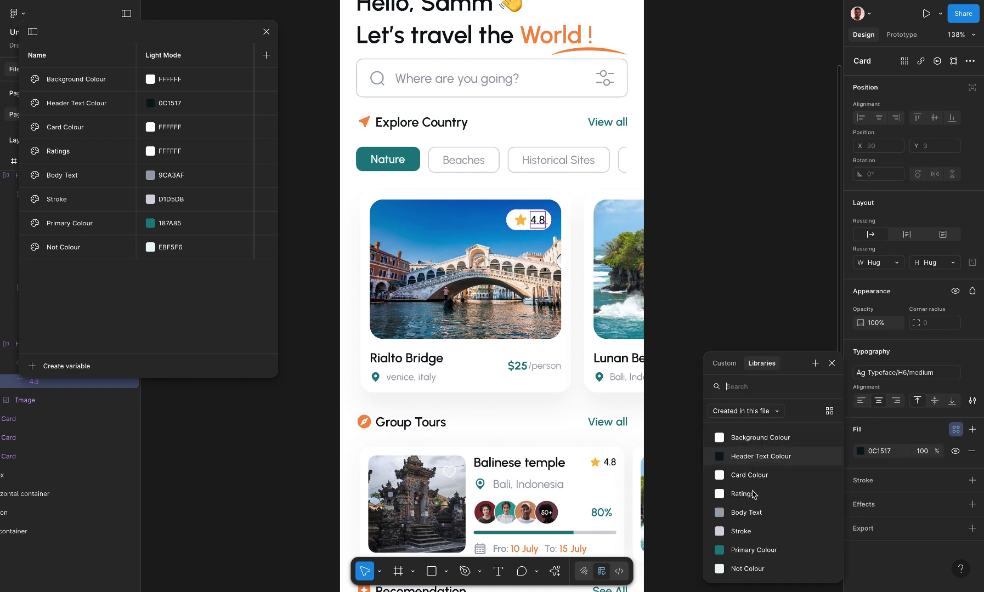
left_click(768, 458)
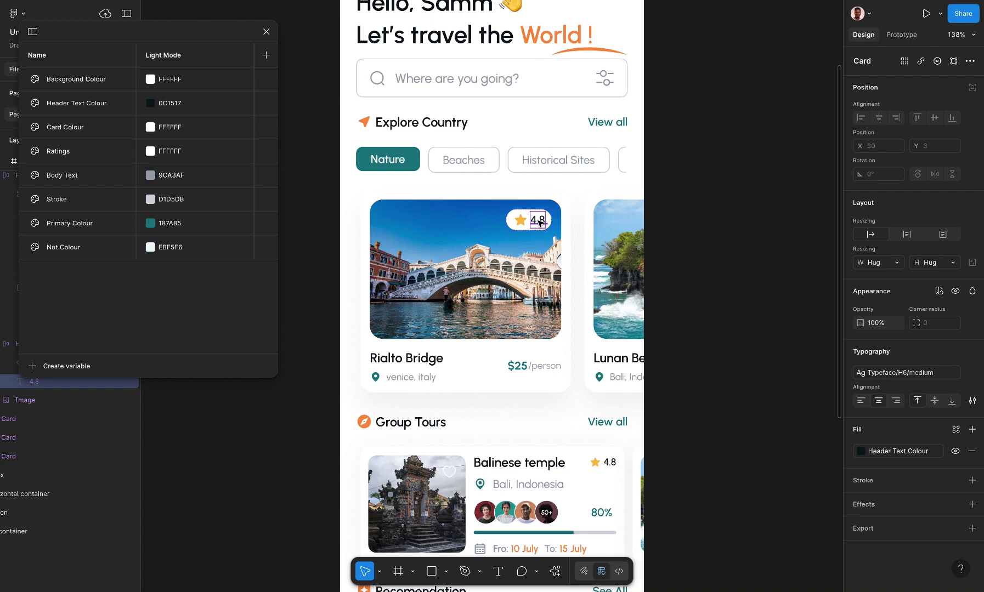
Detach every linked colour in the Lunan Beach card, including its Card Colour fill, from its variable or style.
scroll(540, 222, "up", 5)
scroll(540, 222, "down", 8)
scroll(540, 222, "up", 6)
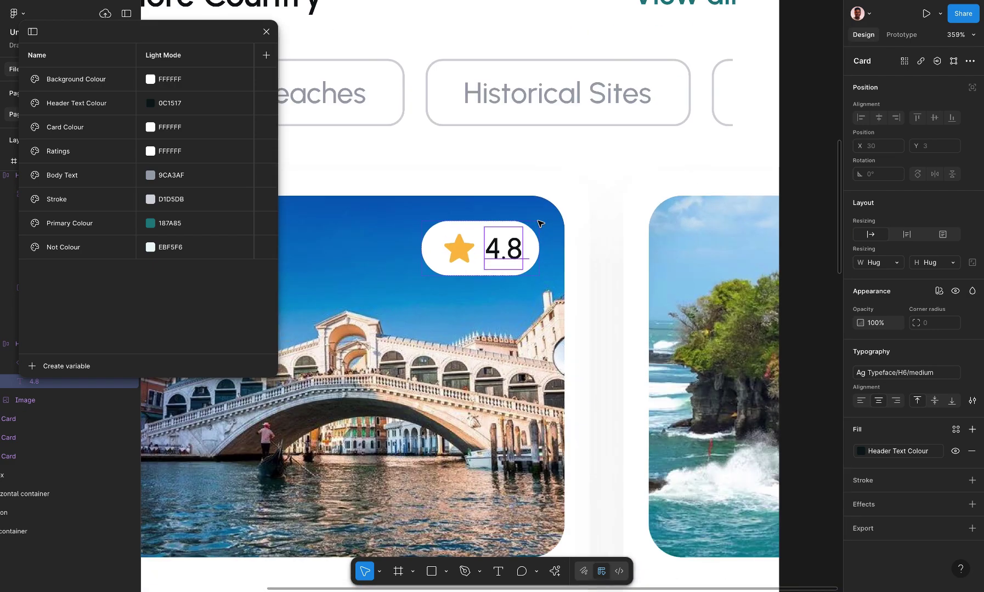
scroll(539, 222, "down", 5)
scroll(510, 234, "down", 3)
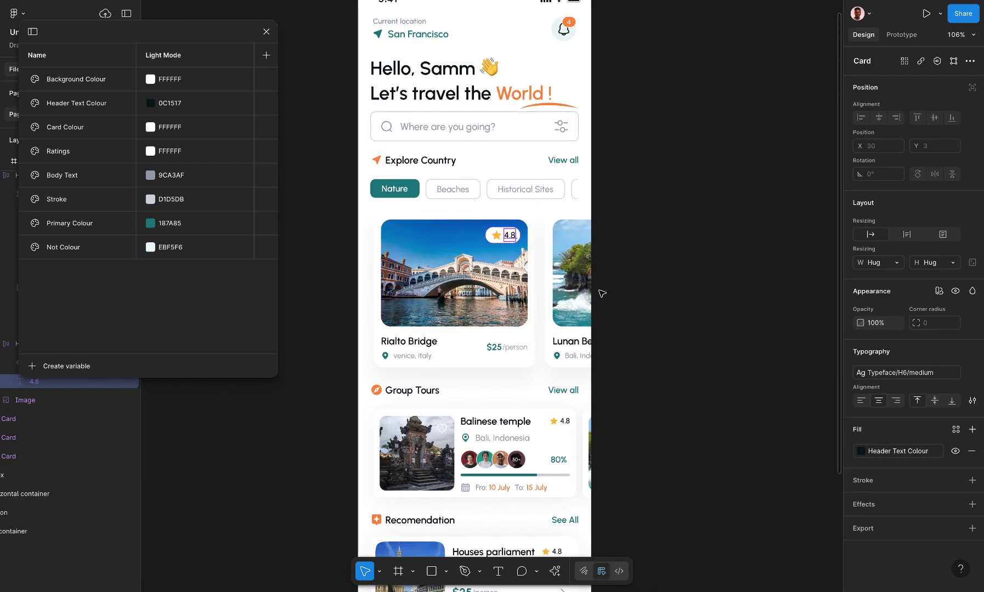
scroll(542, 343, "right", 2)
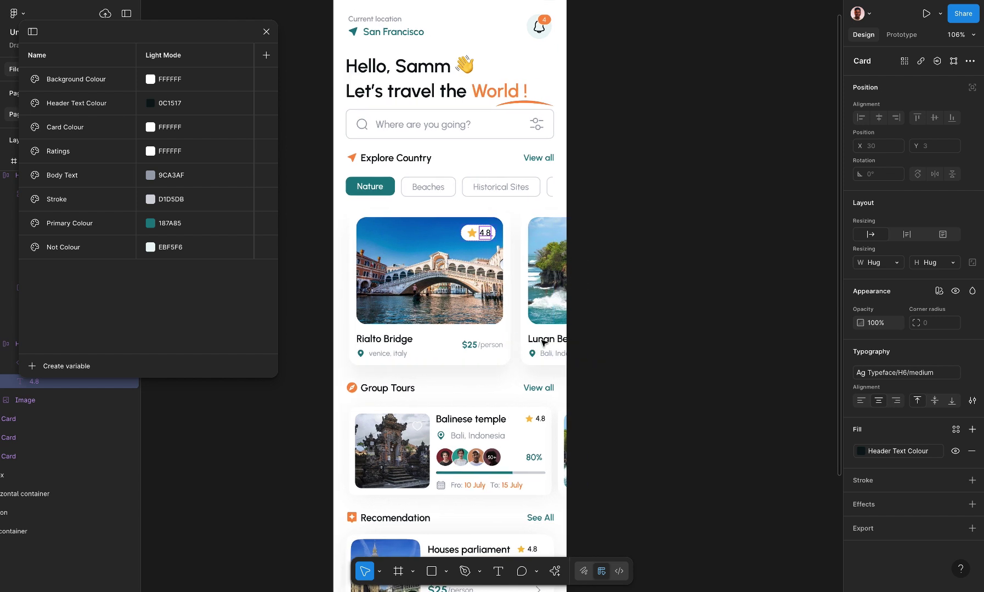
left_click(543, 343)
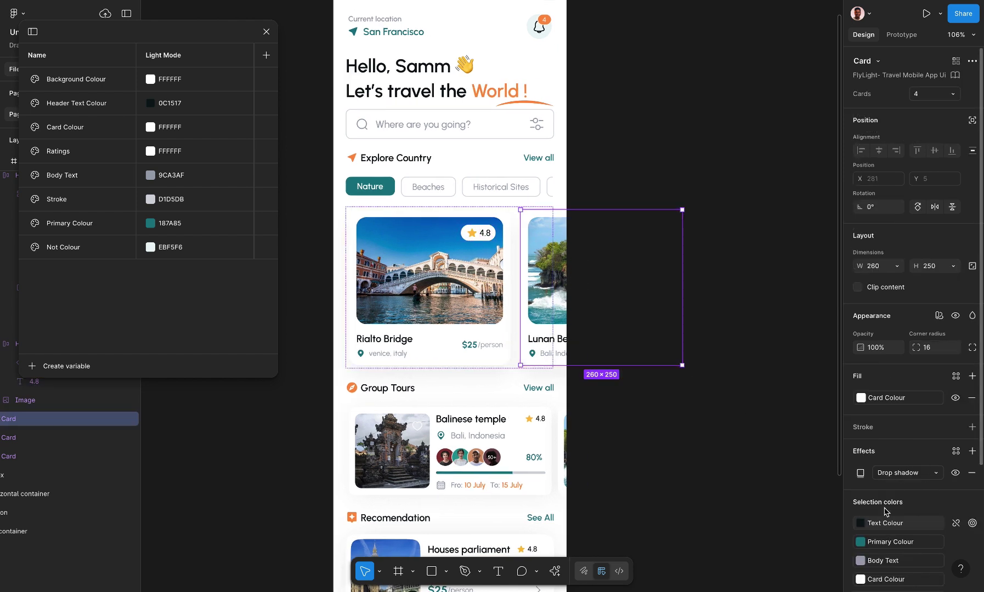
scroll(900, 483, "down", 3)
left_click(956, 428)
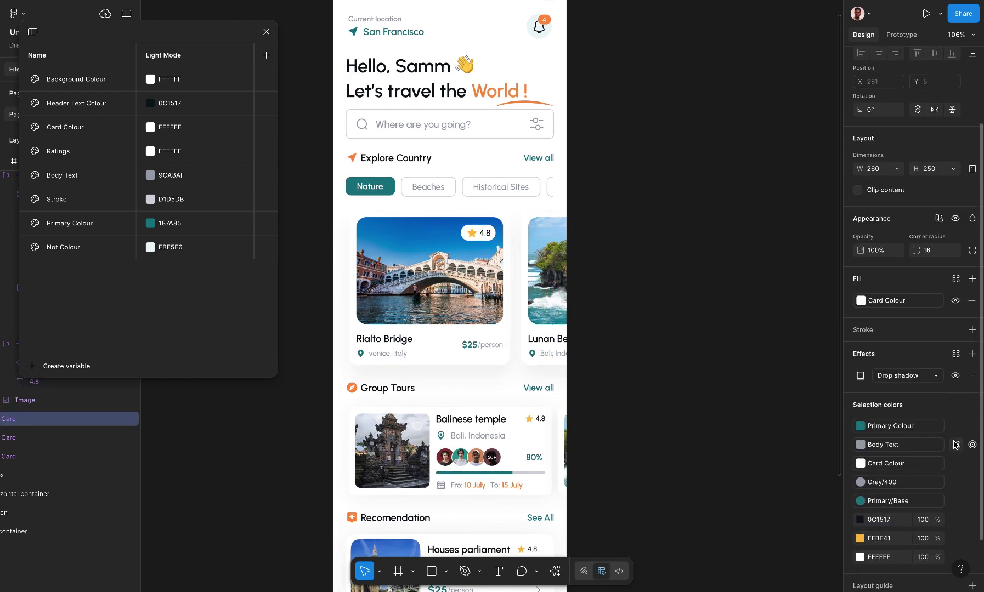
left_click(956, 446)
left_click(956, 463)
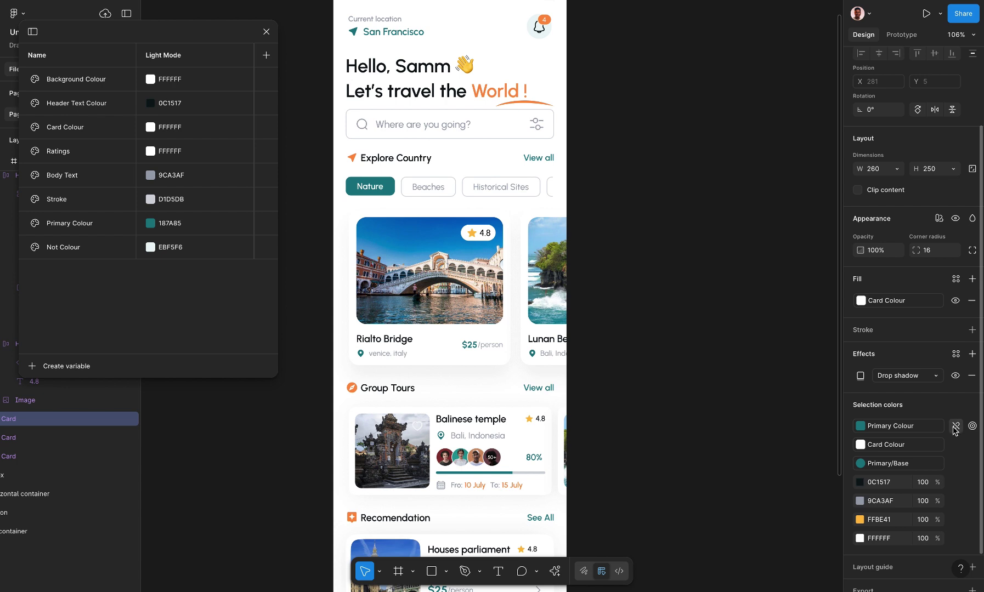
left_click(956, 428)
left_click(955, 445)
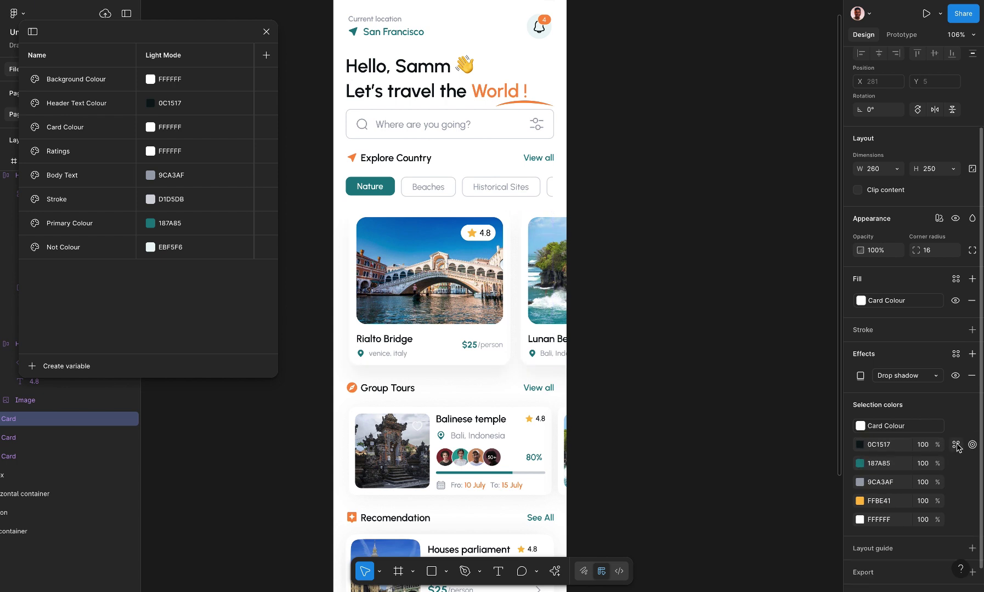
left_click(956, 426)
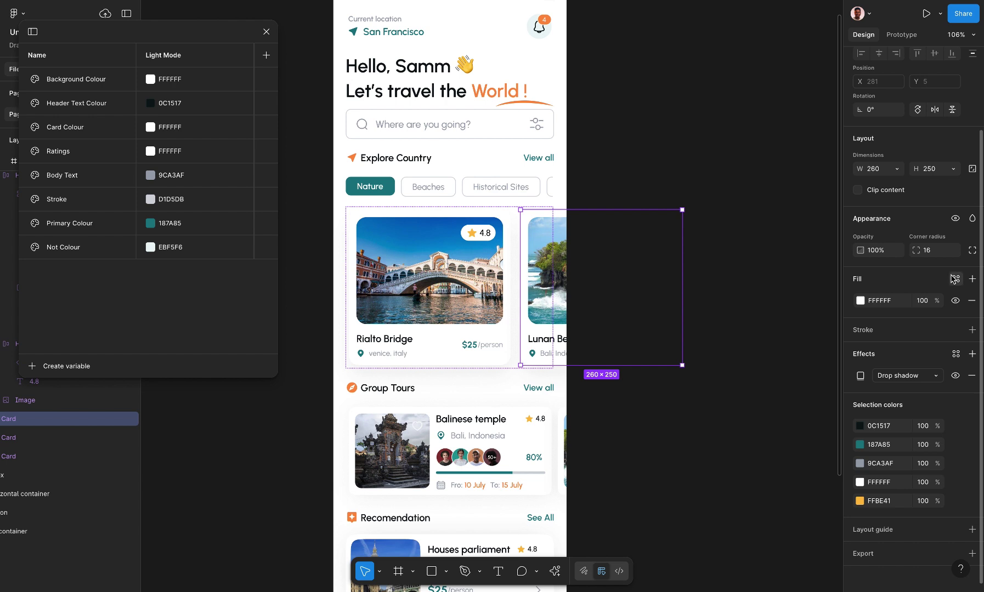
Apply Card Colour to the Lunan Beach card's fill and Header Text Colour to its title.
left_click(955, 279)
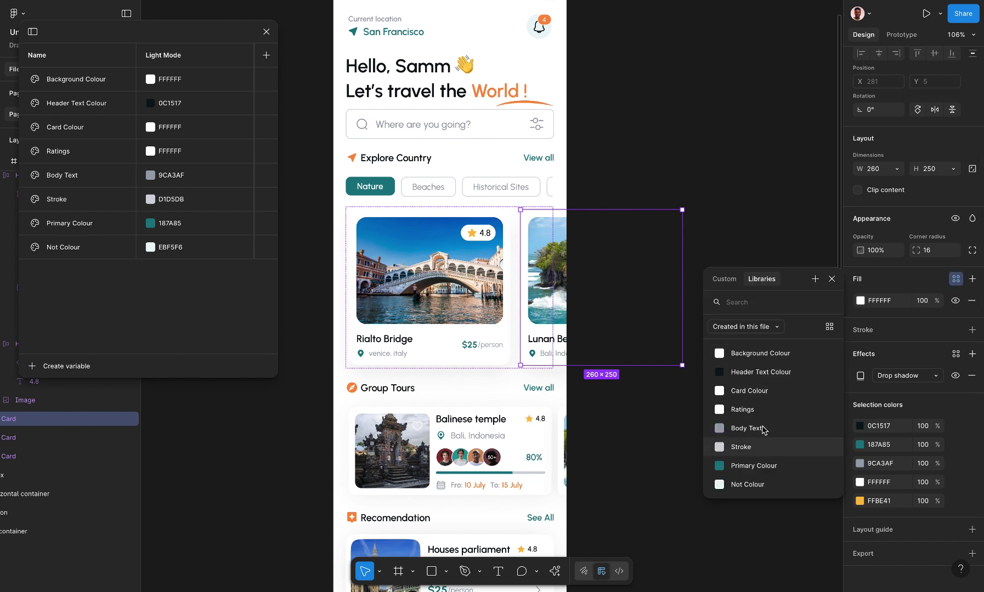
left_click(762, 393)
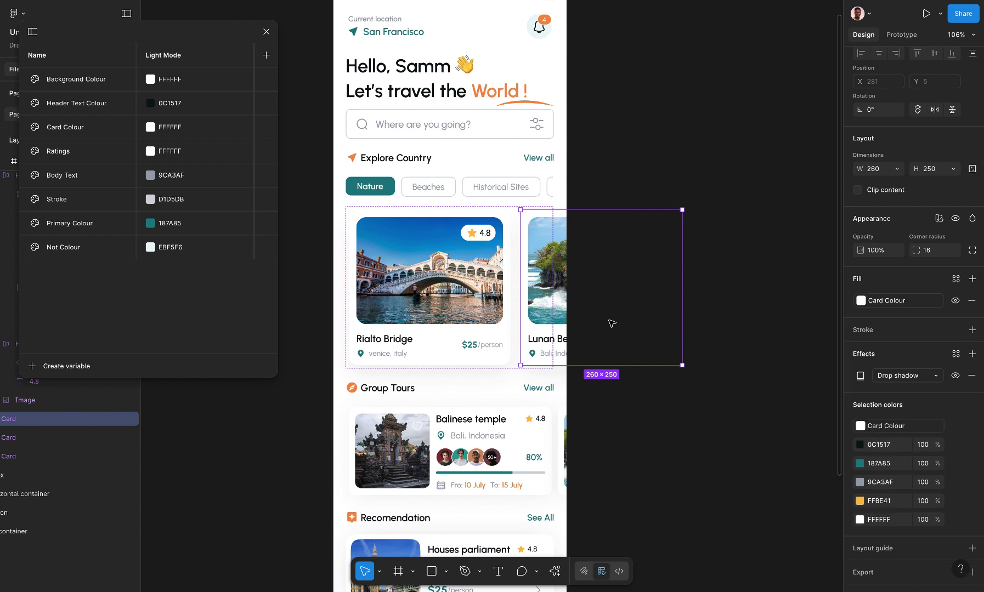
left_click(540, 340)
left_click(540, 340)
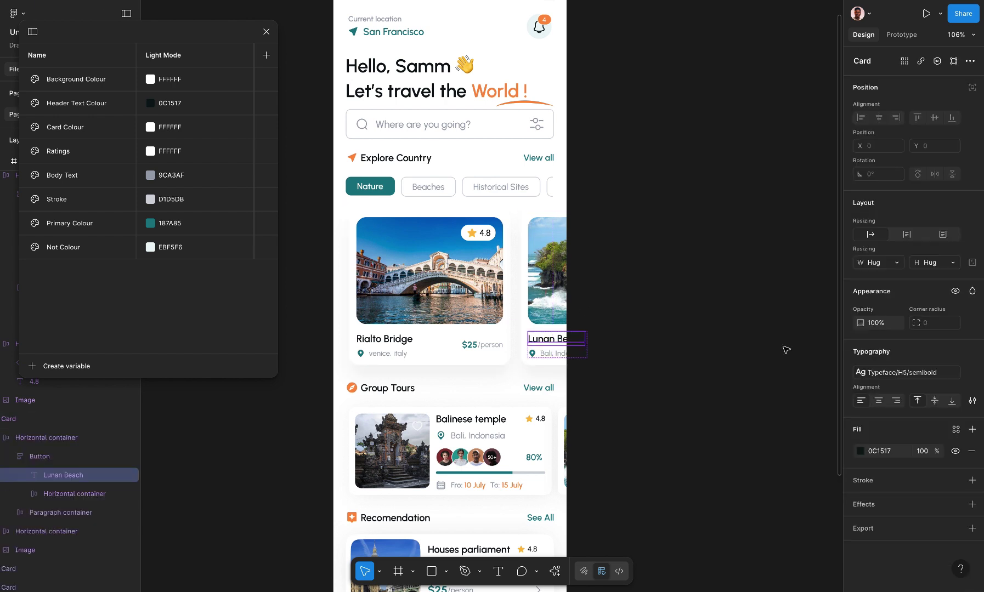
left_click(956, 430)
left_click(769, 459)
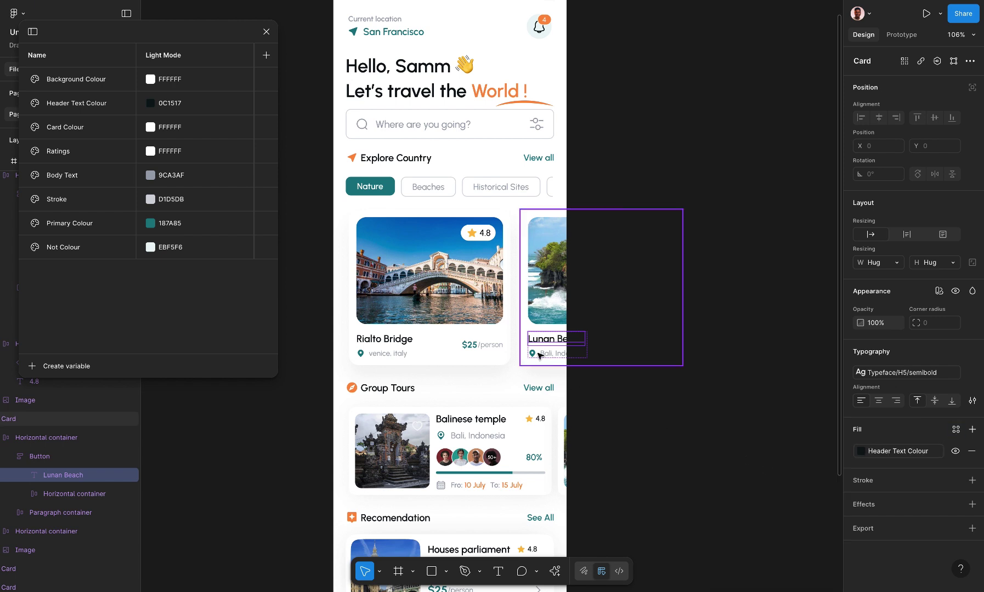
Apply Body Text to the "Bali, Indonesia" label and Primary Colour to the location pin on the Lunan Beach card.
left_click(541, 354)
left_click(541, 354)
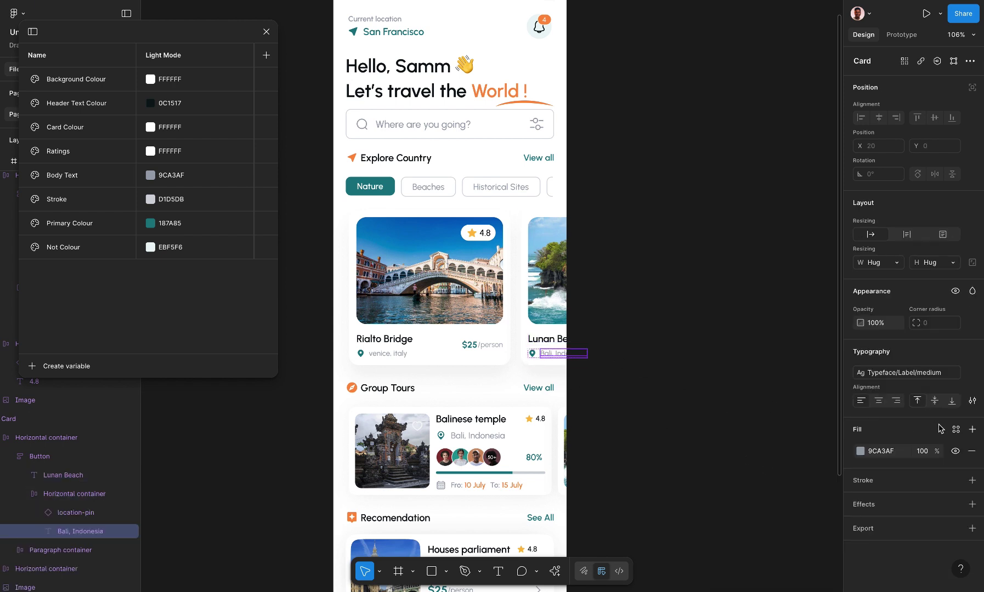
left_click(956, 430)
left_click(770, 512)
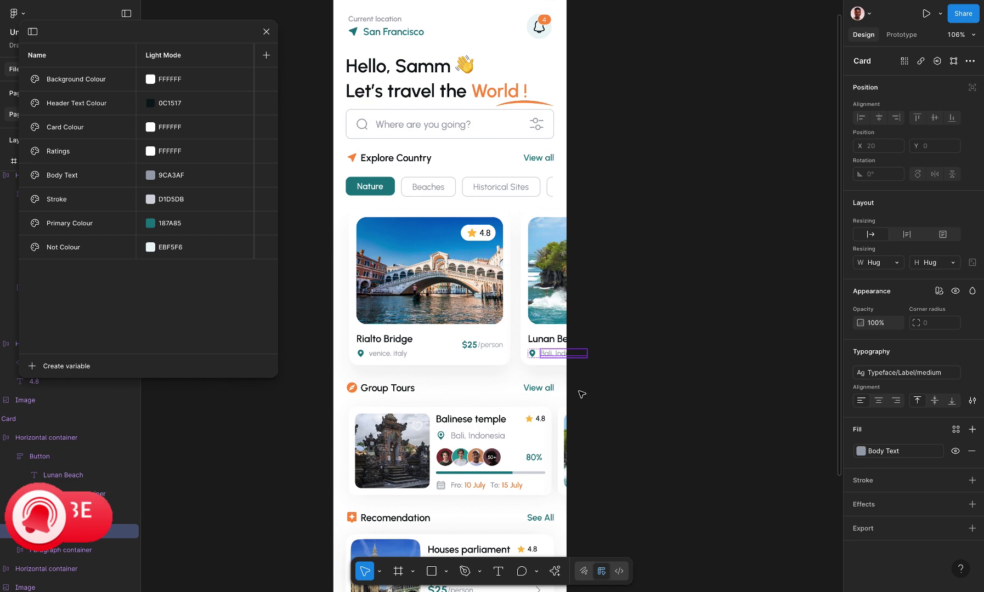
left_click_drag(518, 207, 684, 371)
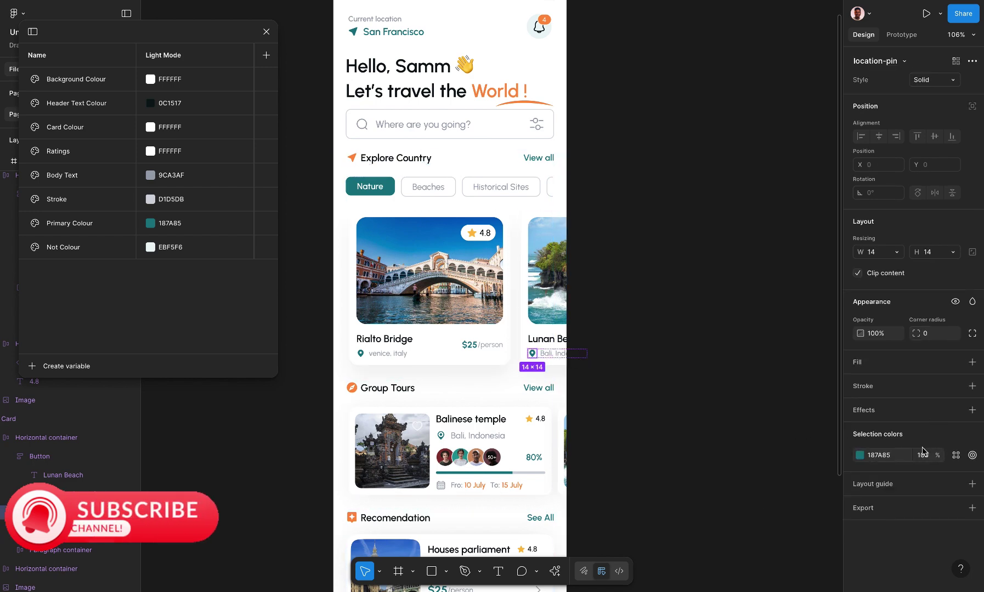
left_click(955, 455)
left_click(754, 551)
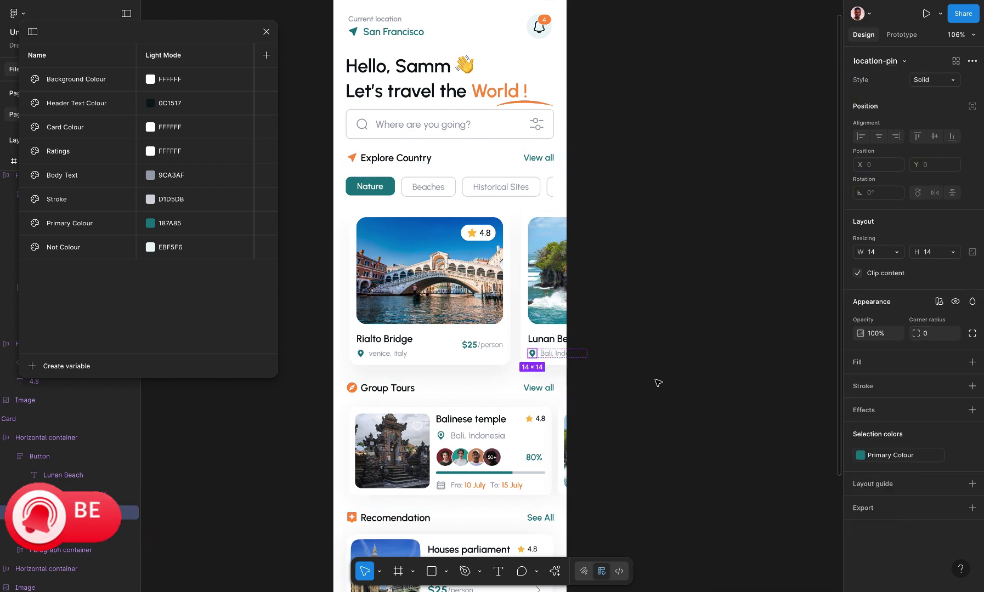
left_click(659, 383)
Replace the Group Tours heading's linked fill colour with the file's Header Text Colour variable.
scroll(653, 349, "down", 5)
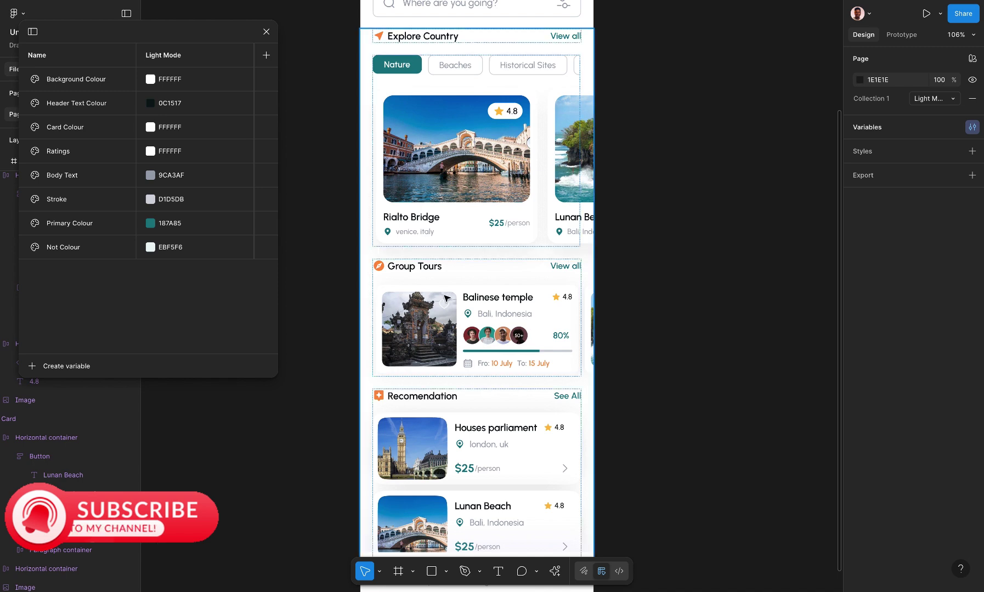
scroll(444, 298, "up", 5)
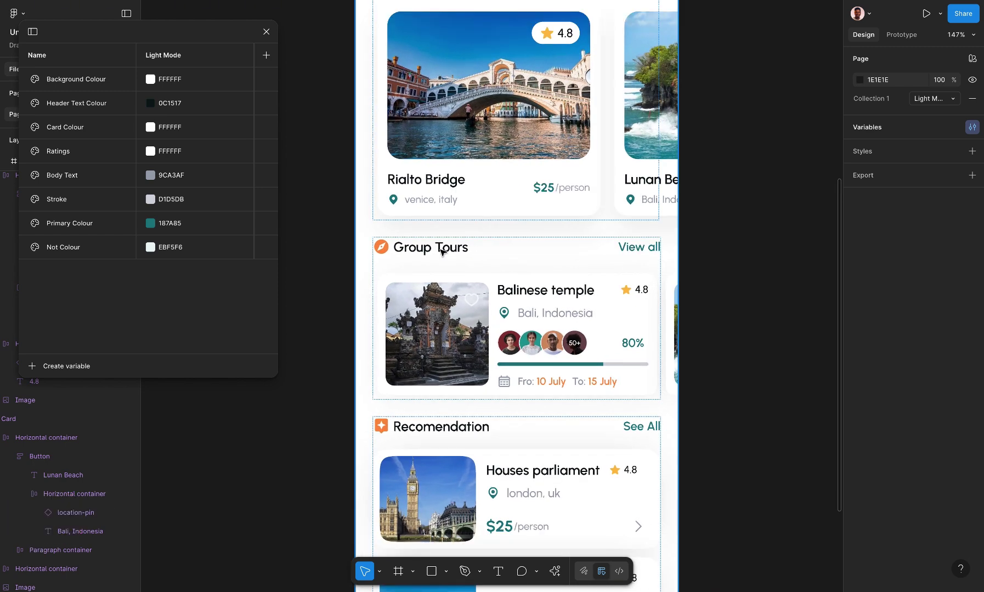
double_click(442, 251)
left_click(442, 252)
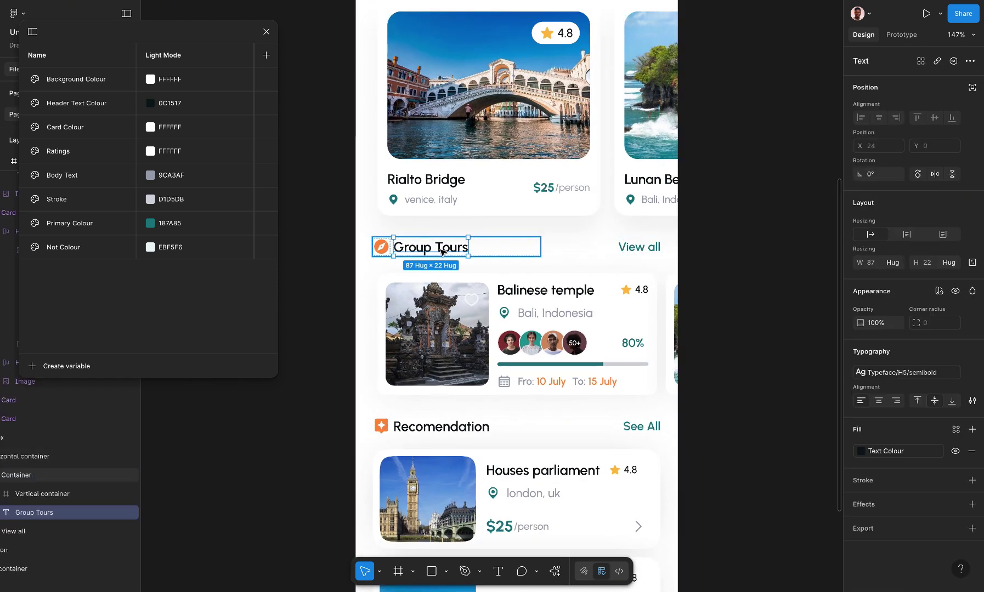
left_click(940, 450)
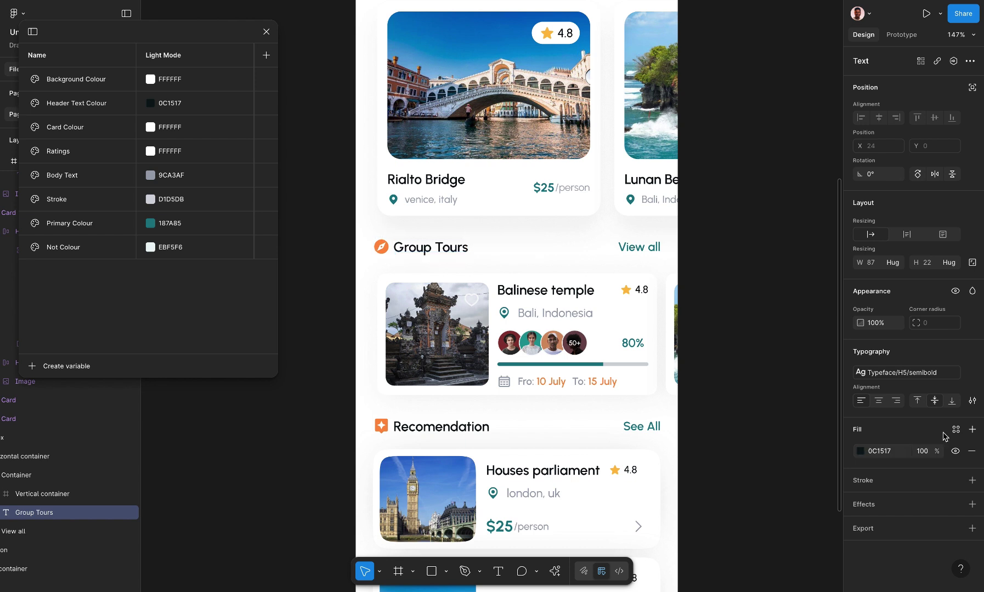
left_click(955, 430)
left_click(768, 460)
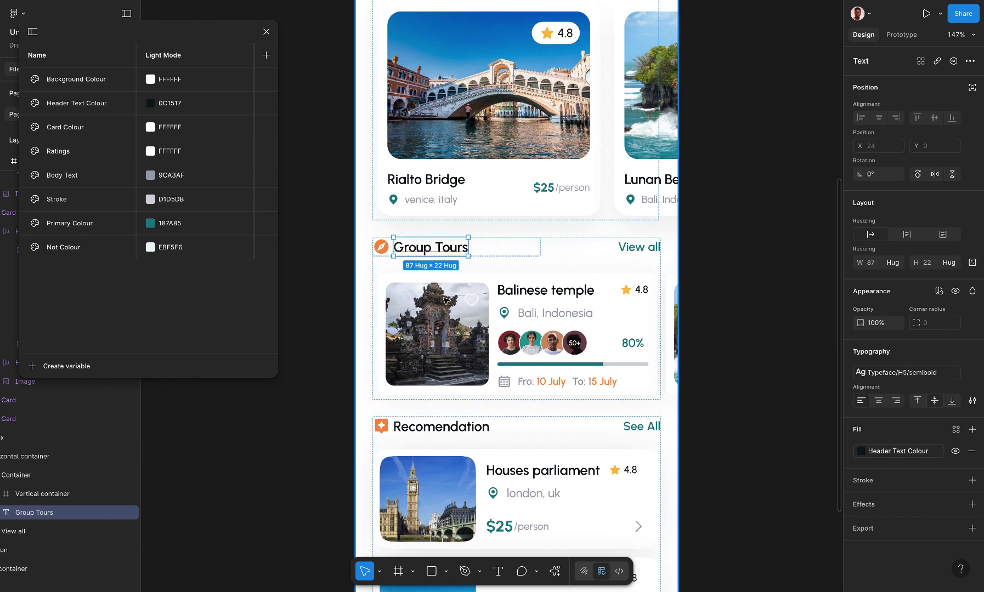
Detach the fill of the Group Tours "View all" link and apply the file's Primary Colour variable to it.
double_click(628, 248)
key("Escape")
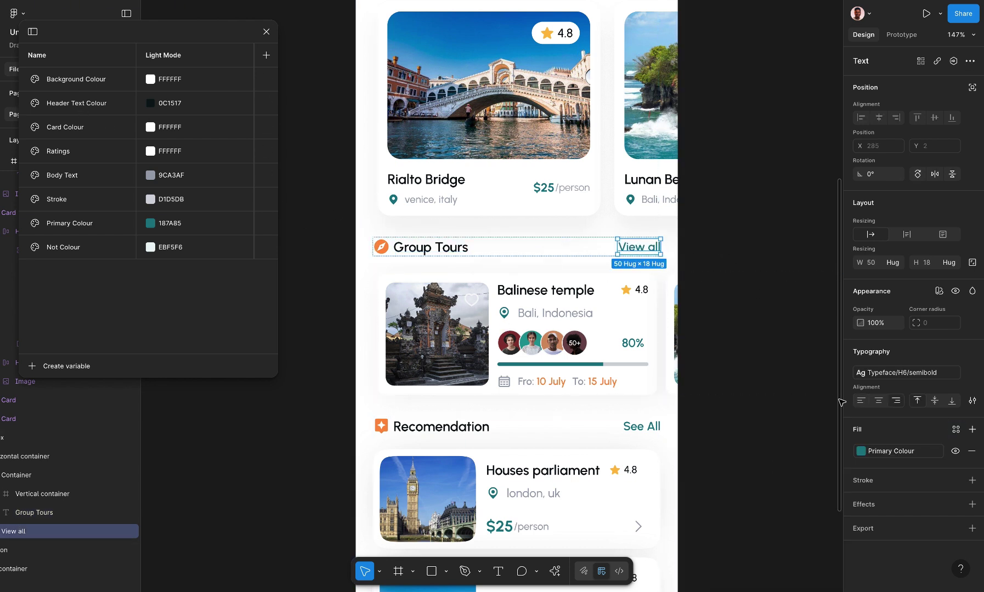
left_click(894, 454)
left_click(937, 451)
left_click(956, 430)
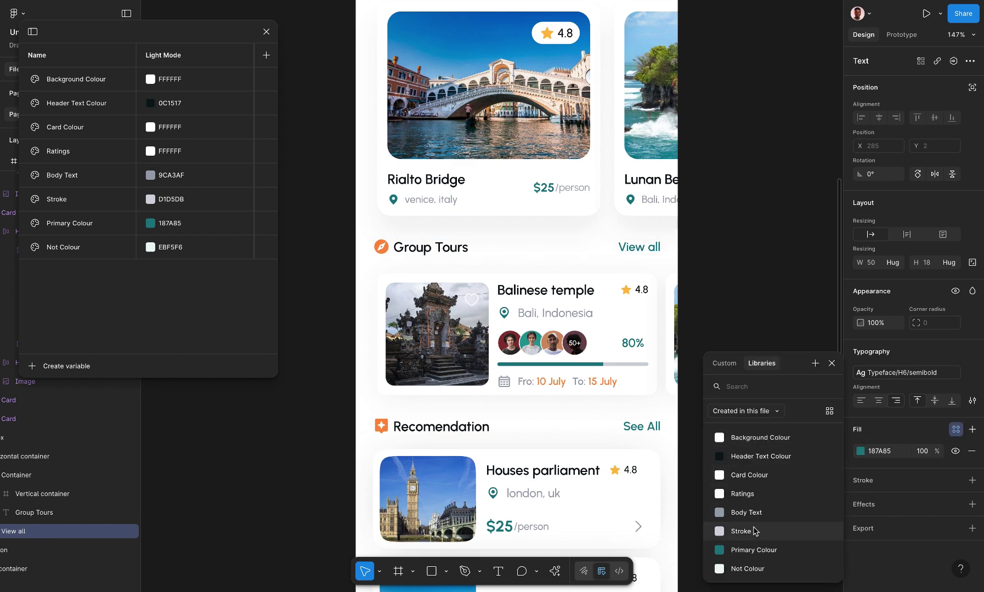
left_click(756, 549)
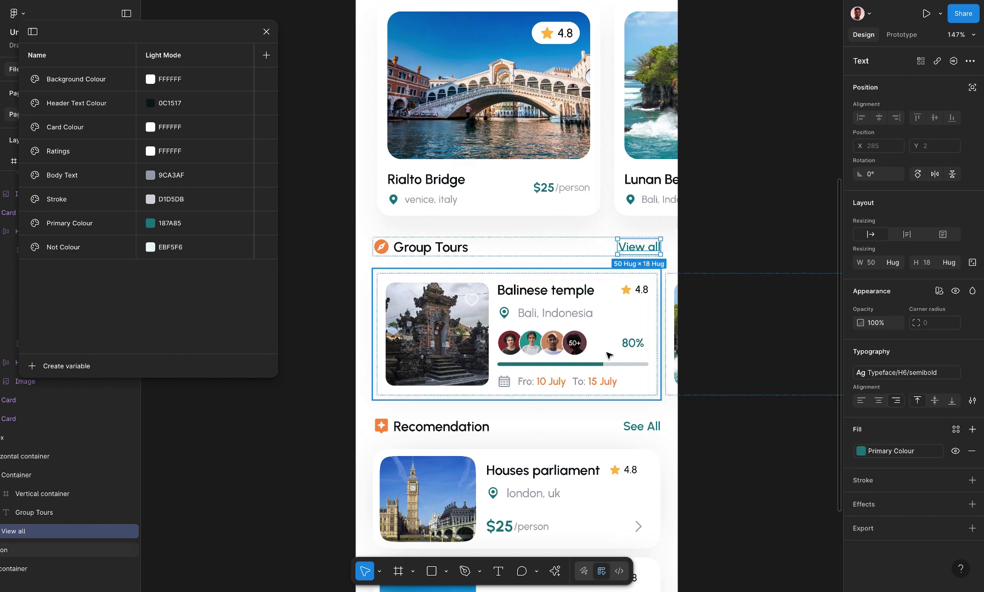
Detach the linked fill of the Balinese temple card and apply the file's Card Colour variable to it.
scroll(609, 356, "down", 2)
left_click(500, 311)
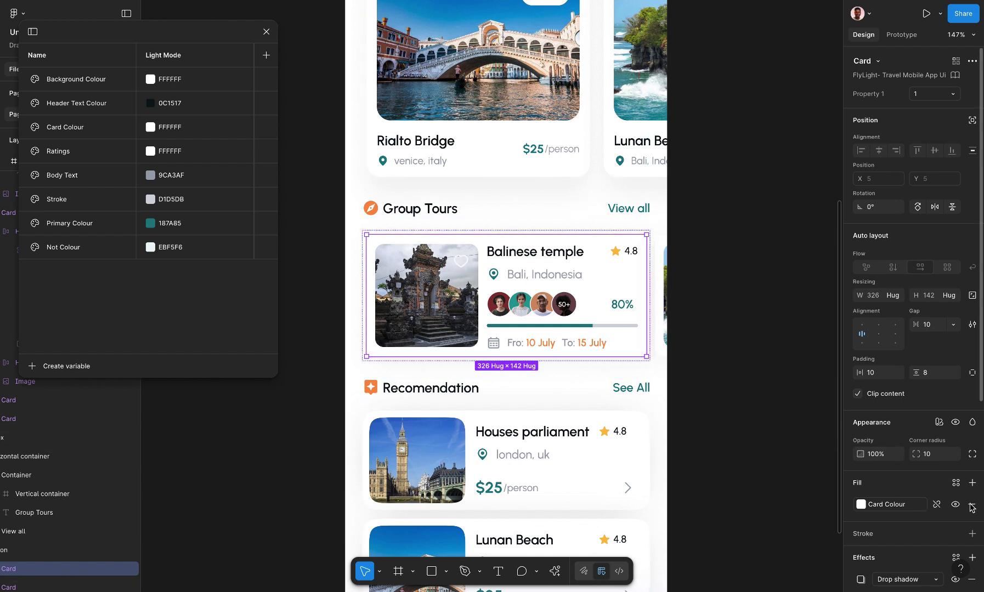
left_click(938, 504)
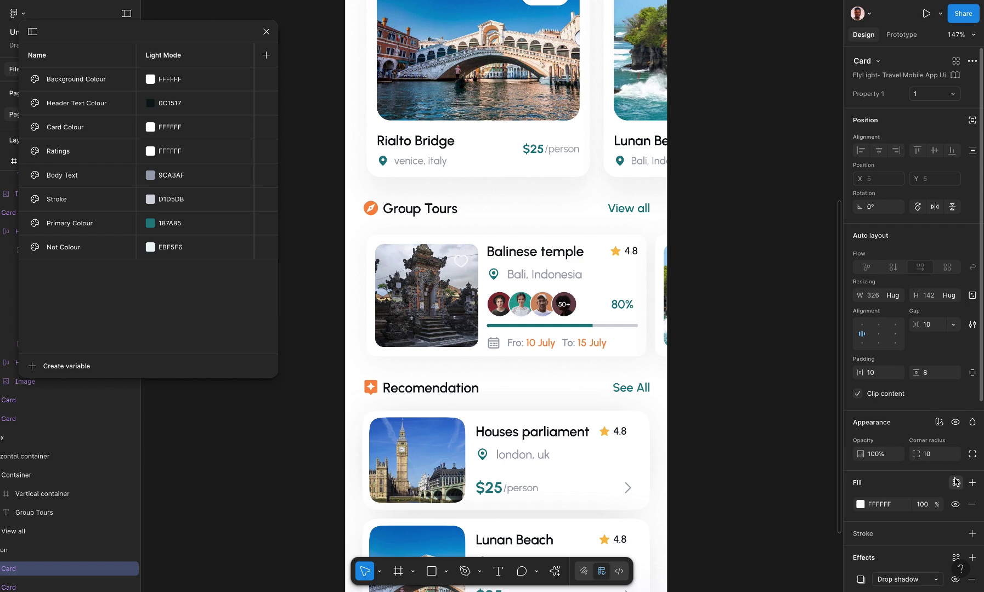
left_click(955, 483)
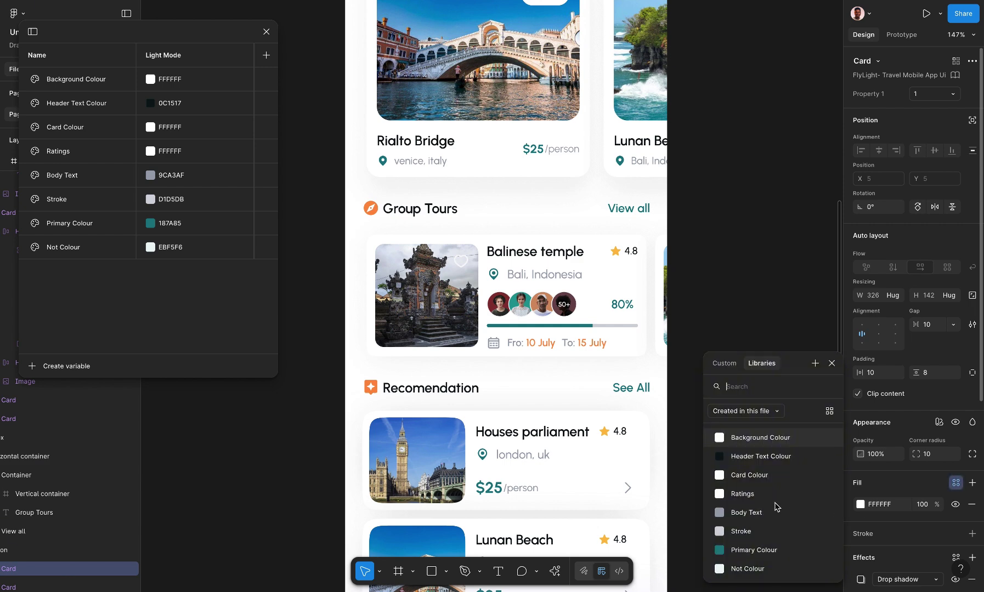
left_click(756, 477)
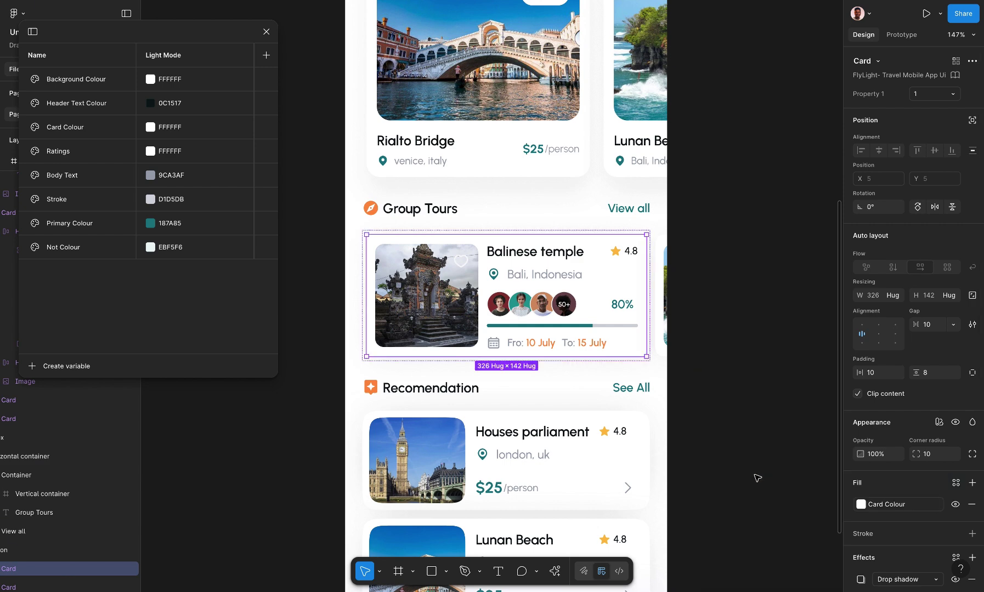
Replace the Balinese temple title's linked Text Colour fill with the file's Header Text Colour variable.
double_click(530, 255)
left_click(530, 255)
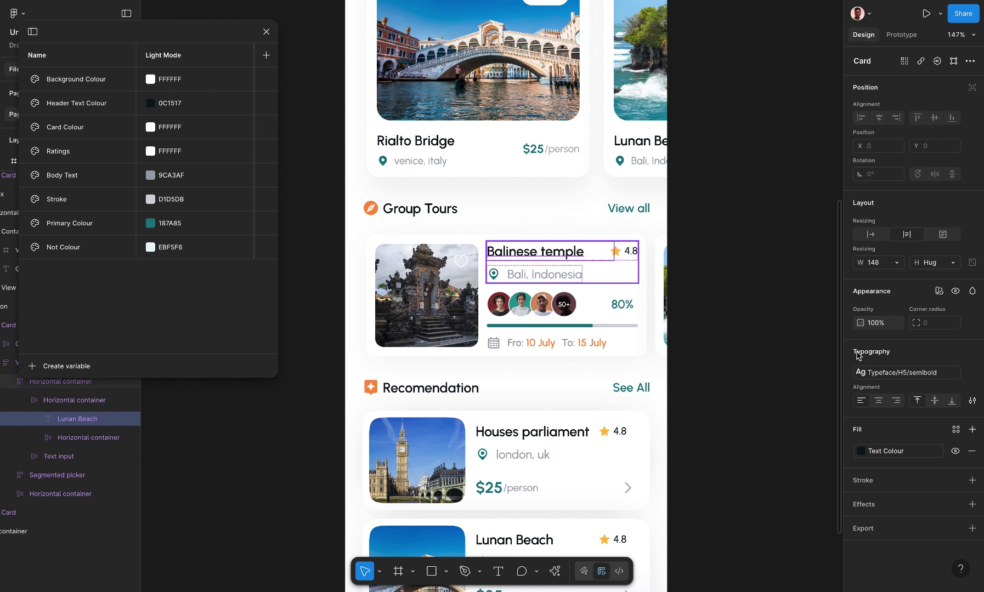
left_click(936, 451)
left_click(956, 429)
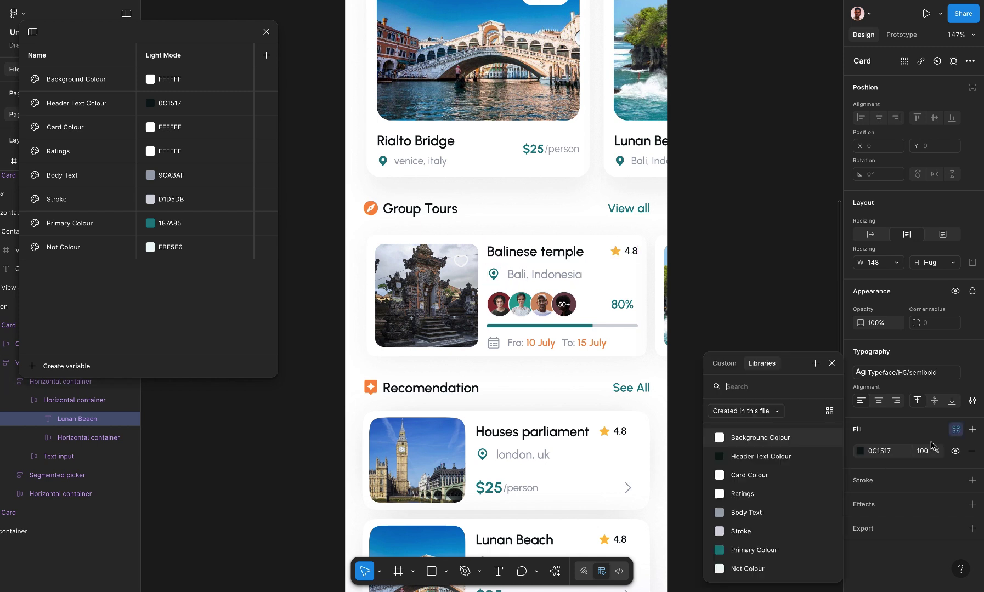
left_click(750, 458)
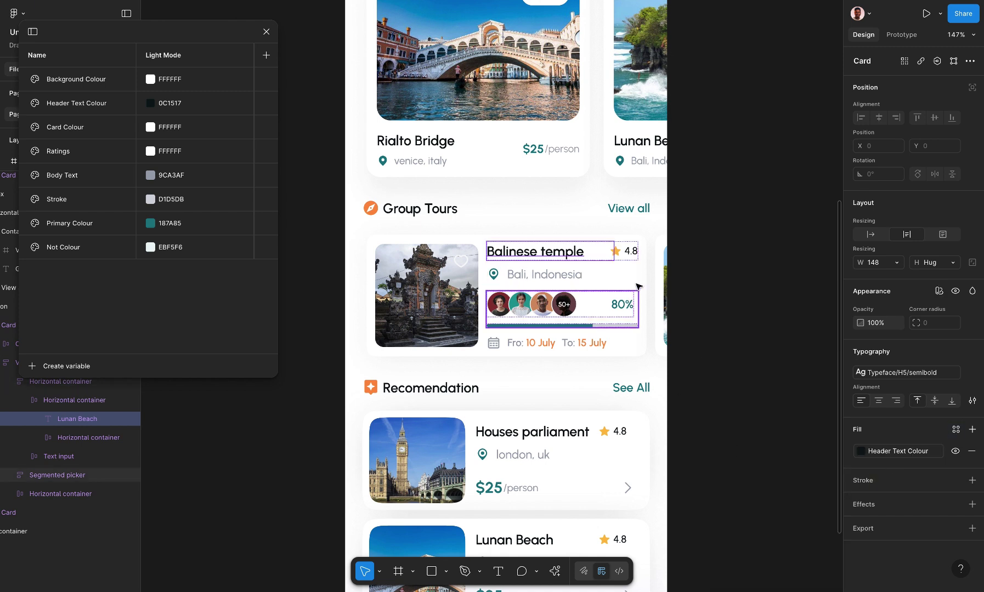
Detach all linked selection colours of the Balinese temple card except Secondary/Base.
left_click(658, 287)
scroll(933, 483, "down", 5)
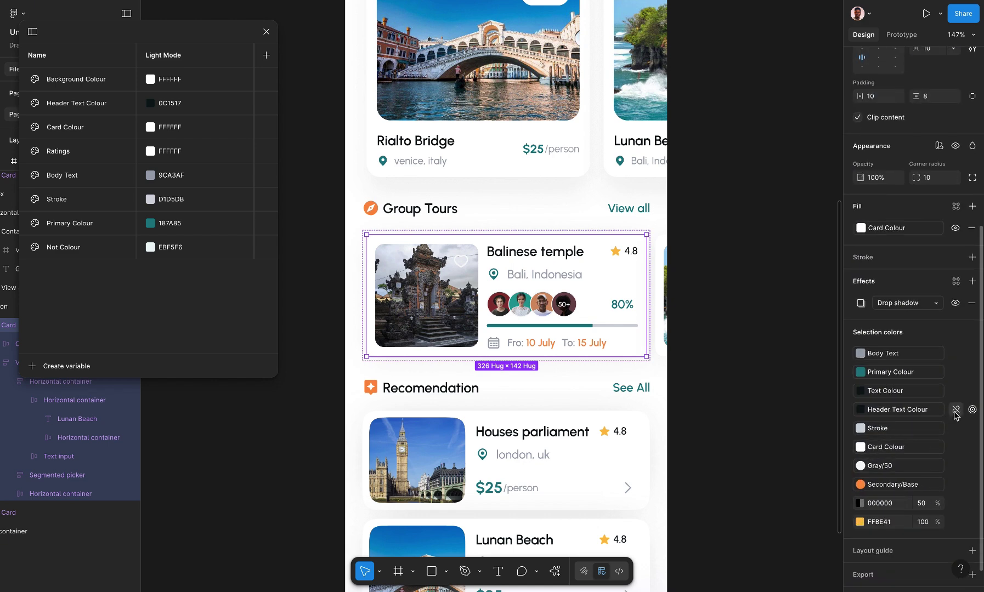
left_click(956, 410)
left_click(956, 391)
left_click(956, 372)
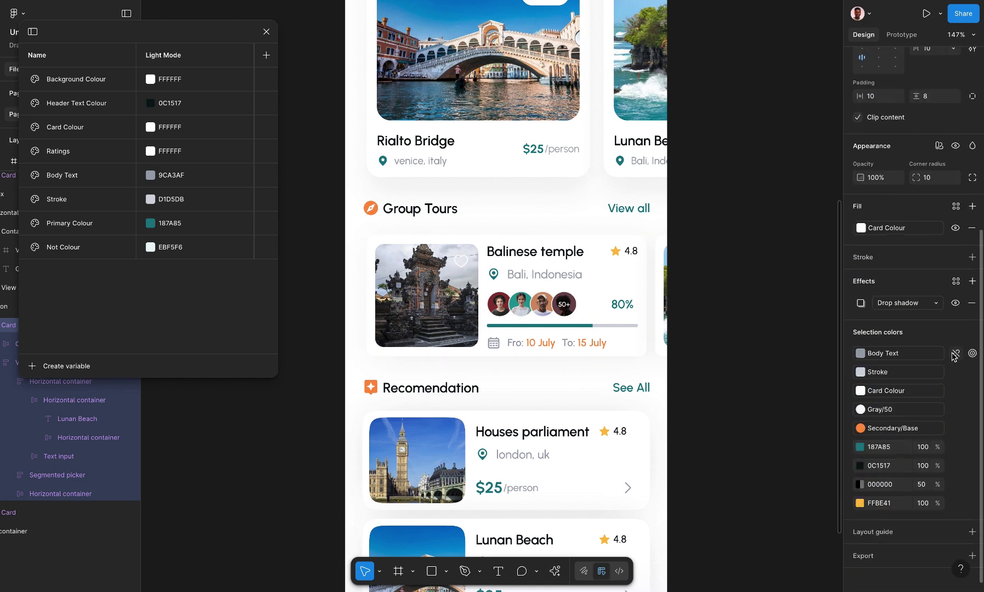
left_click(956, 353)
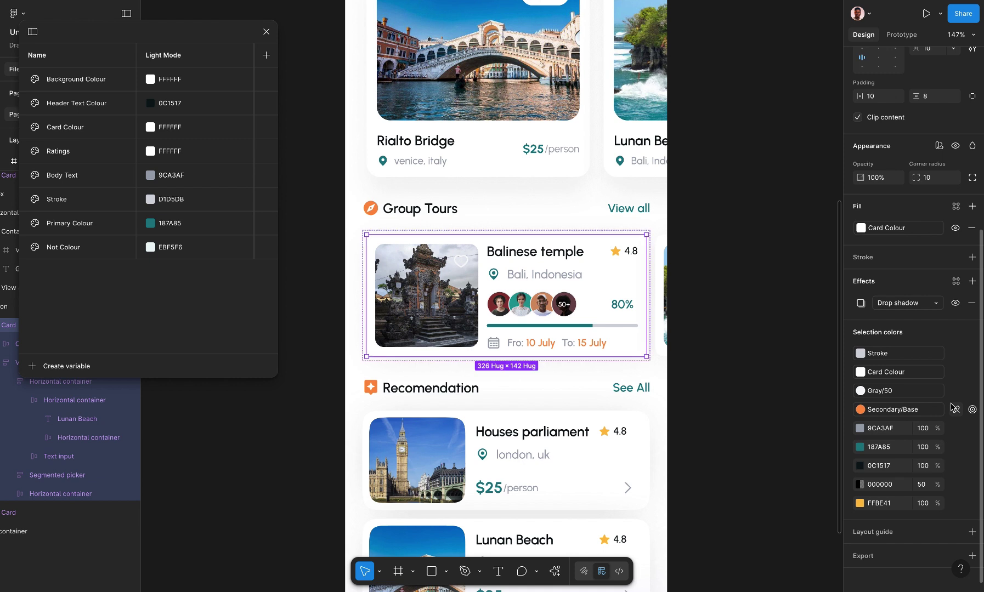
left_click(956, 390)
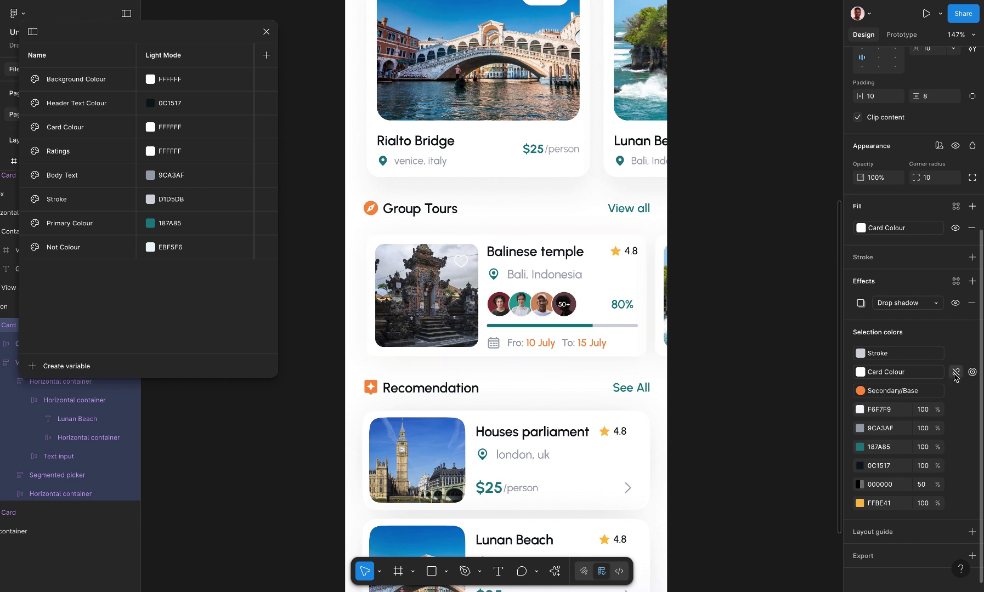
left_click(956, 373)
left_click(956, 353)
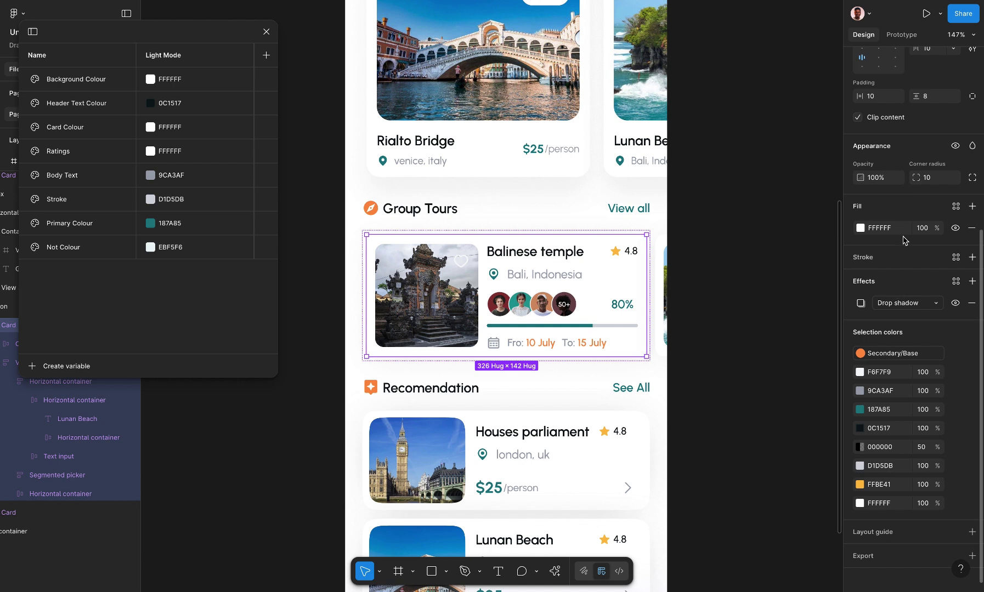
Apply Card Colour to the Balinese temple card's fill and Header Text Colour to its title.
left_click(955, 208)
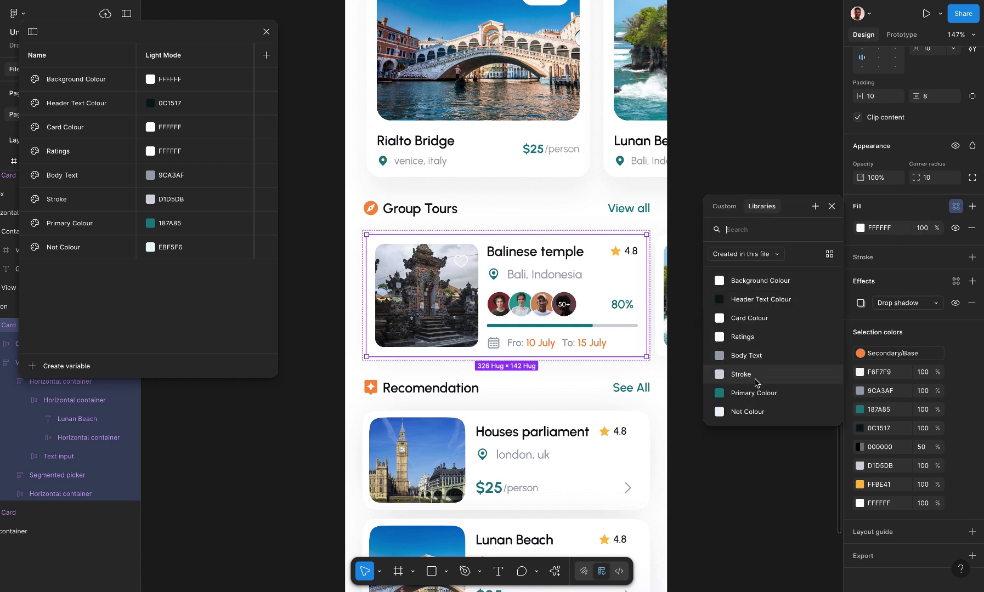
left_click(749, 318)
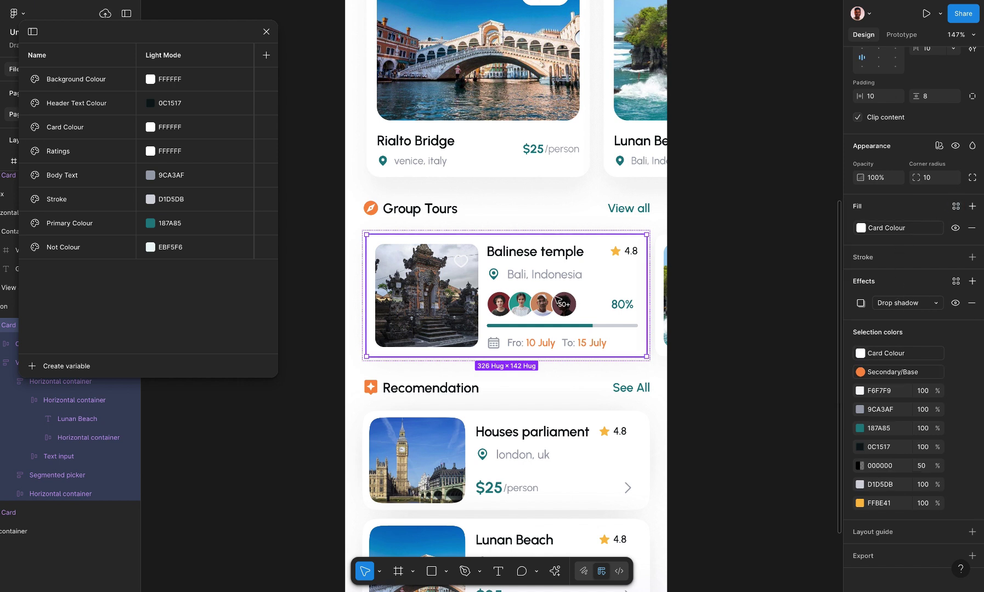
left_click(543, 259)
left_click(543, 259)
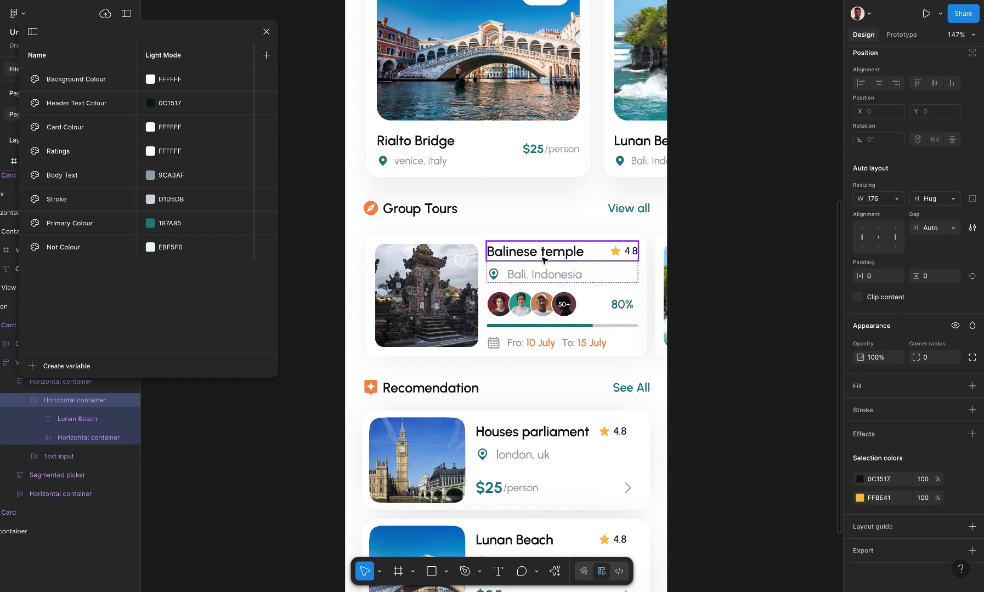
left_click(543, 259)
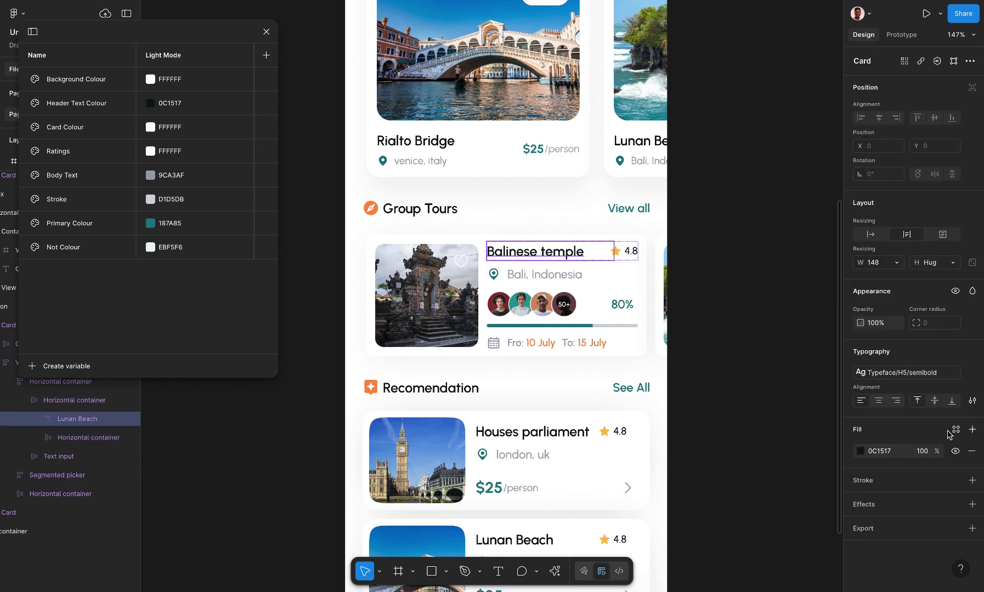
left_click(955, 430)
left_click(768, 455)
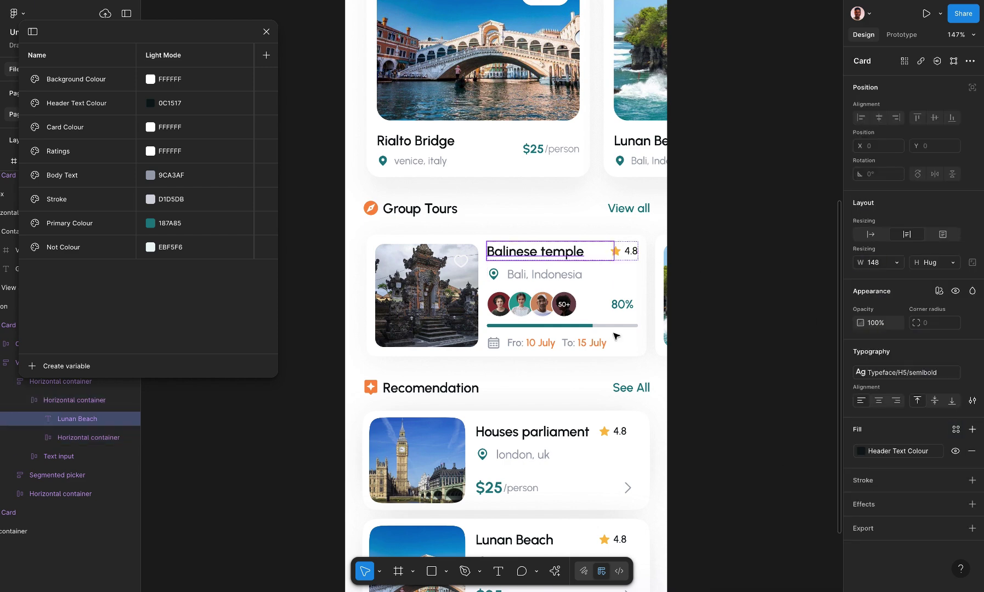
Apply the file's Header Text Colour variable to the 4.8 rating text on the Balinese temple card.
left_click(630, 252)
left_click(631, 251)
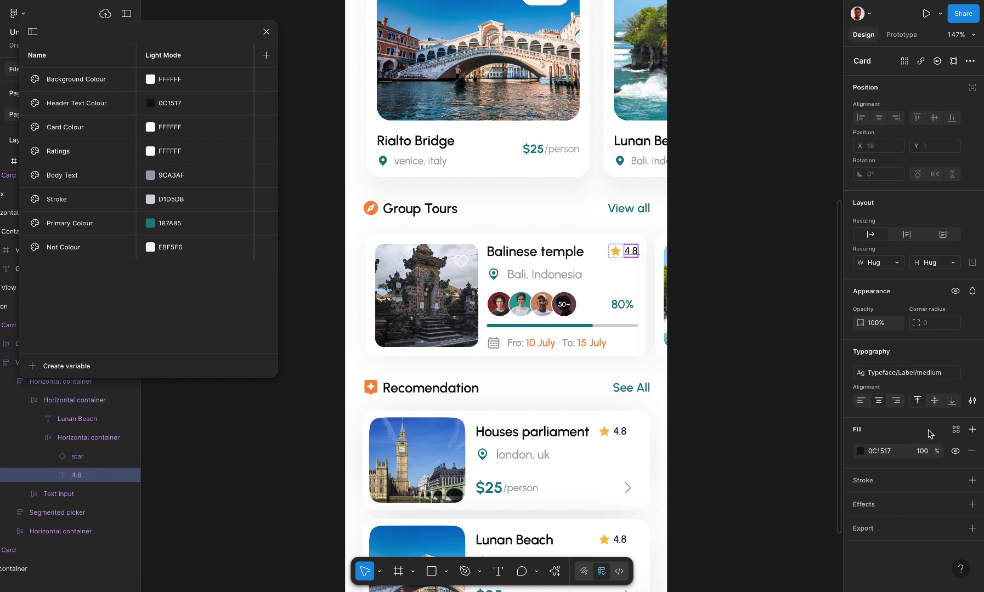
left_click(955, 430)
left_click(767, 455)
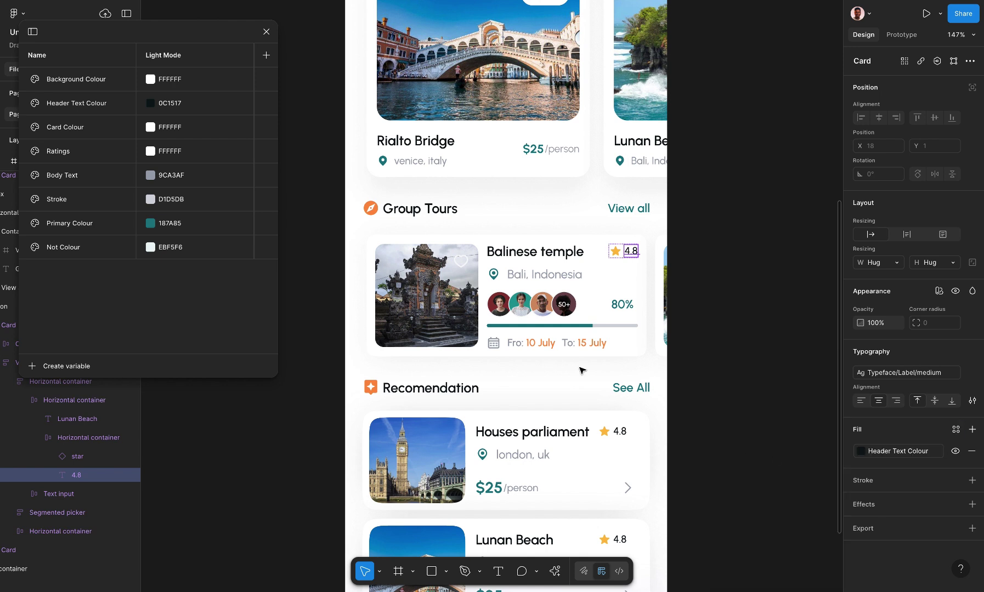
Apply Body Text to the "Bali, Indonesia" label and Primary Colour to the location pin on the Balinese temple card.
left_click(531, 280)
left_click(530, 281)
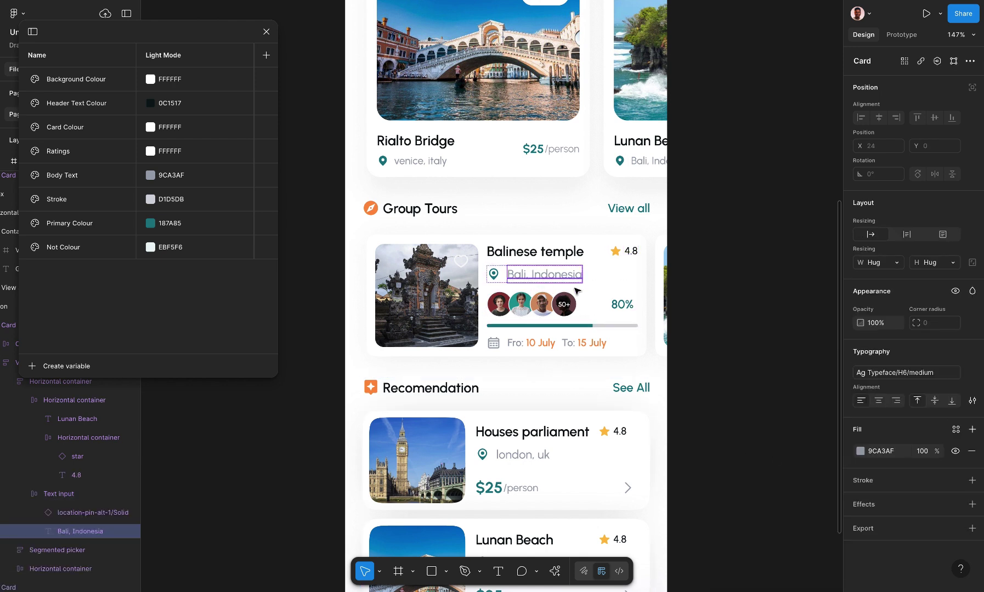
left_click(955, 430)
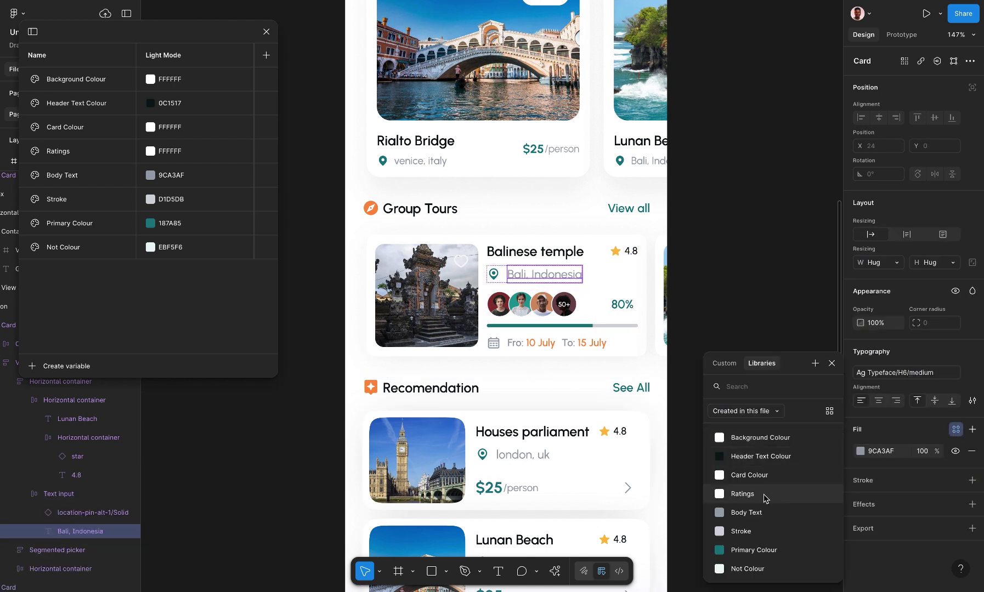
left_click(751, 519)
key("shift+Tab")
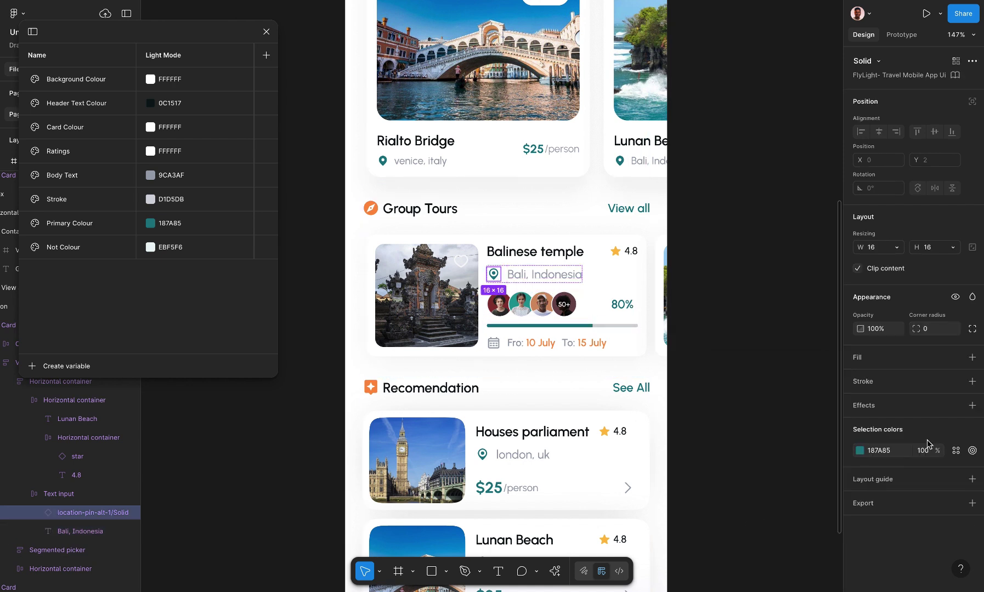
left_click(950, 451)
left_click(754, 549)
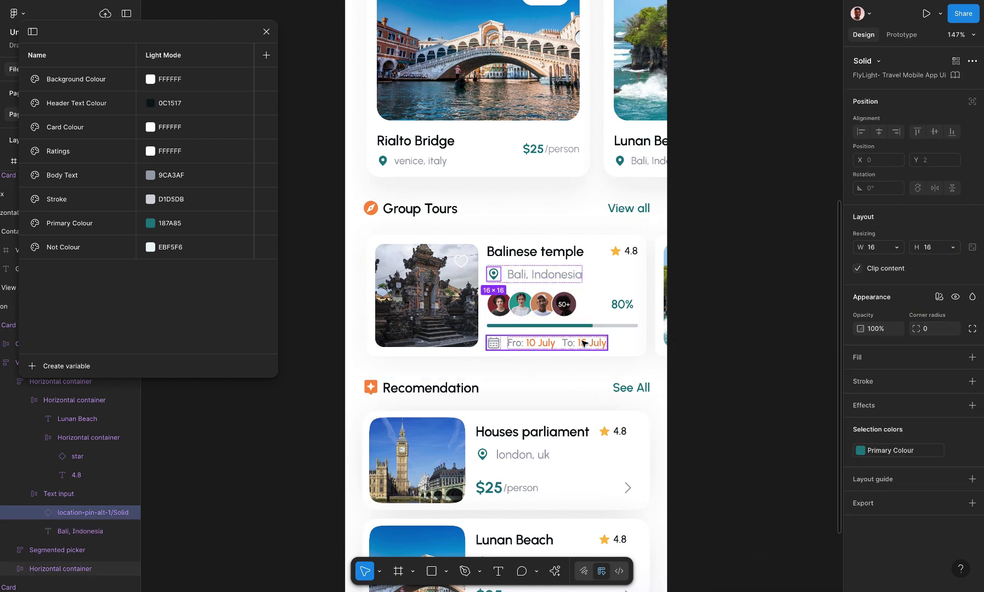
Apply the file's Primary Colour variable to the 80% label on the Balinese temple card.
left_click(615, 310)
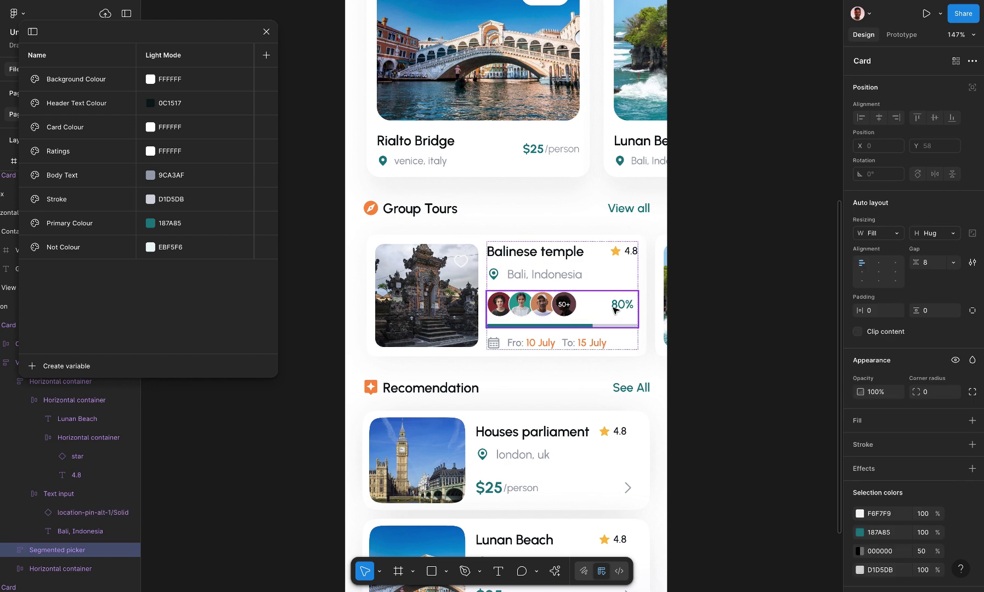
left_click(614, 310)
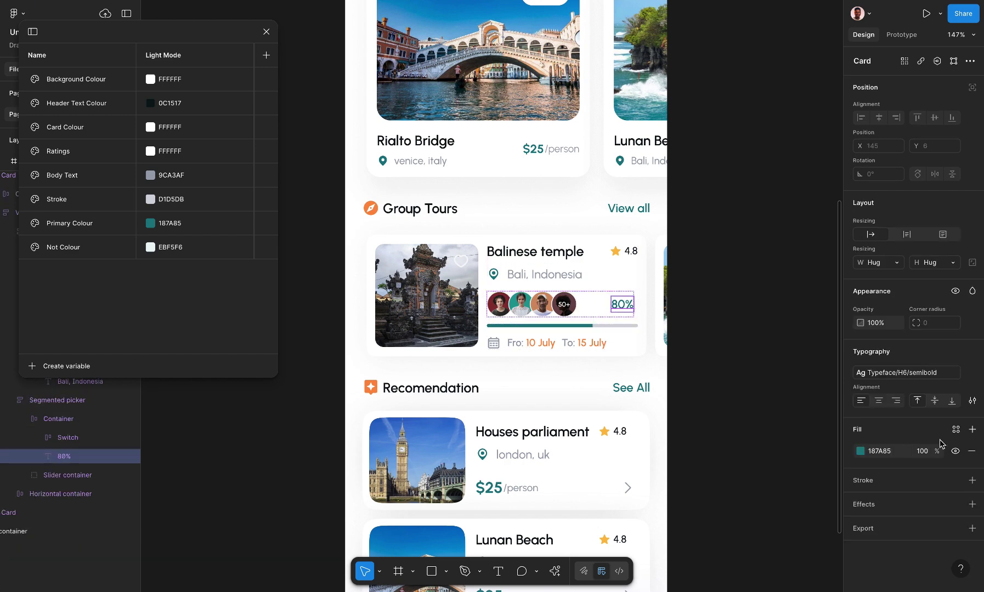
left_click(956, 430)
left_click(752, 548)
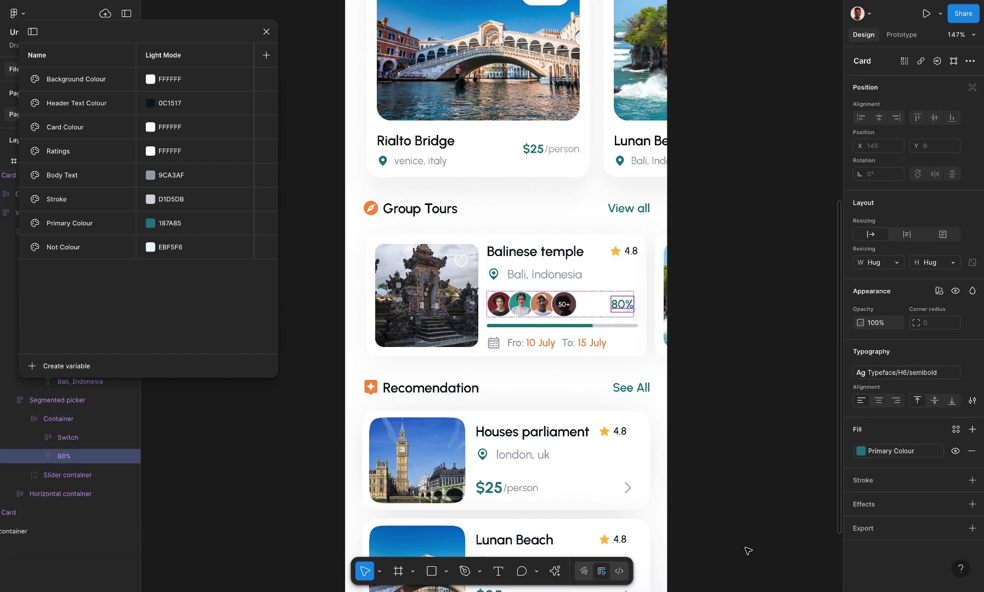
Link the Balinese temple card's progress bar colours, using Primary Colour for the teal part and Stroke for the grey track.
left_click(572, 325)
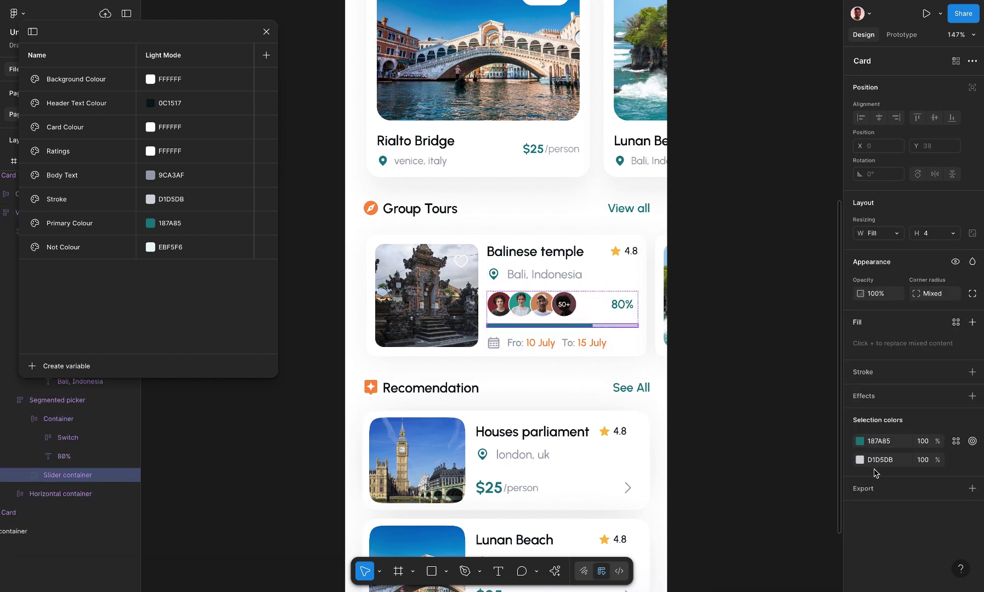
left_click(955, 443)
left_click(752, 550)
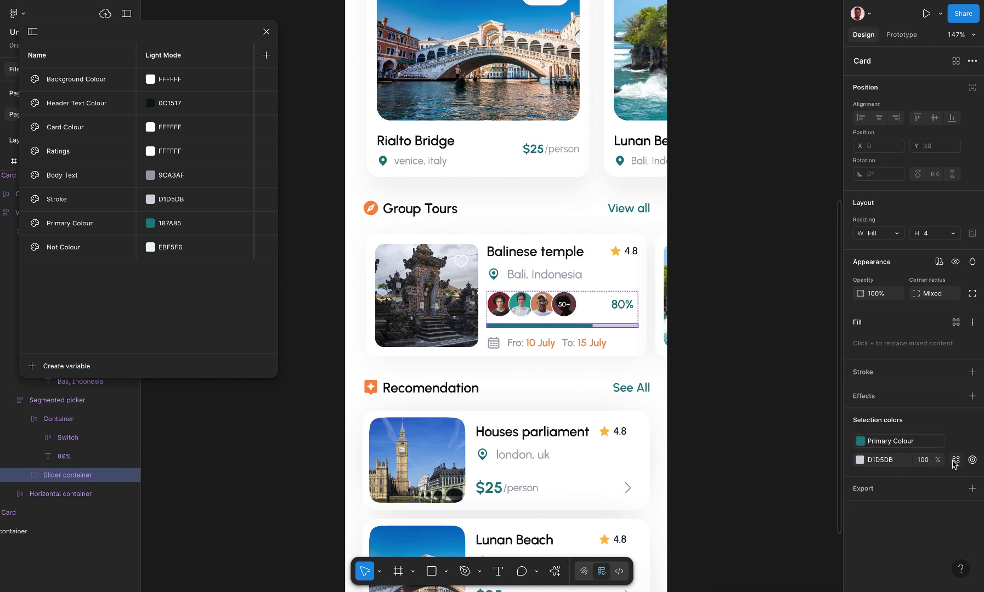
left_click(955, 462)
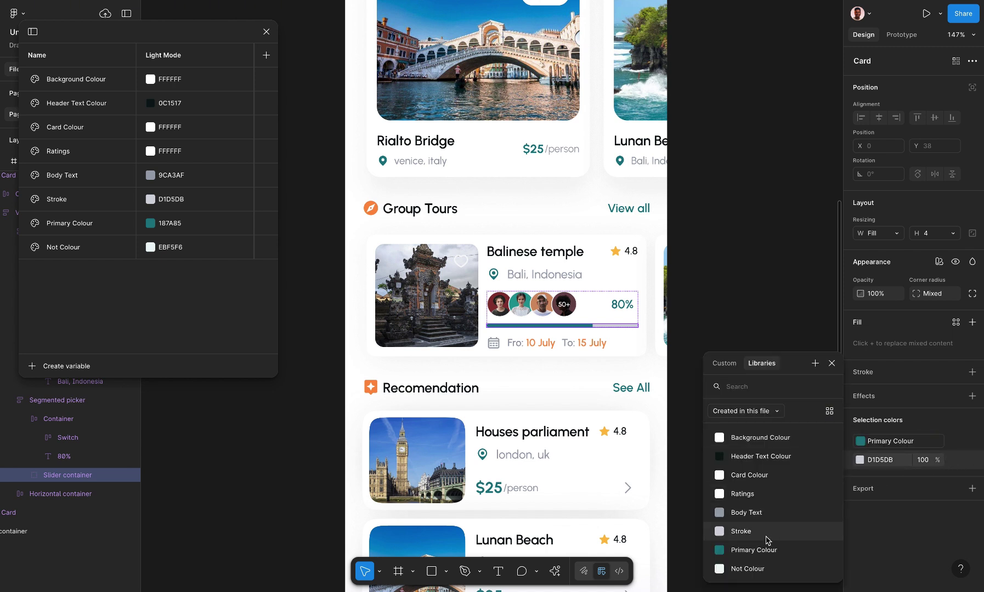
left_click(741, 531)
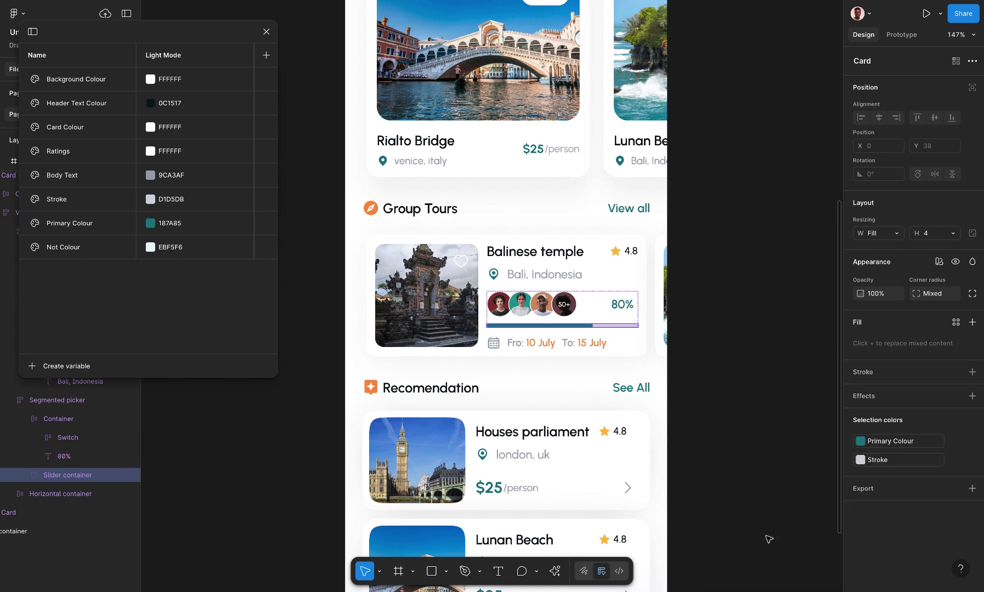
left_click(778, 461)
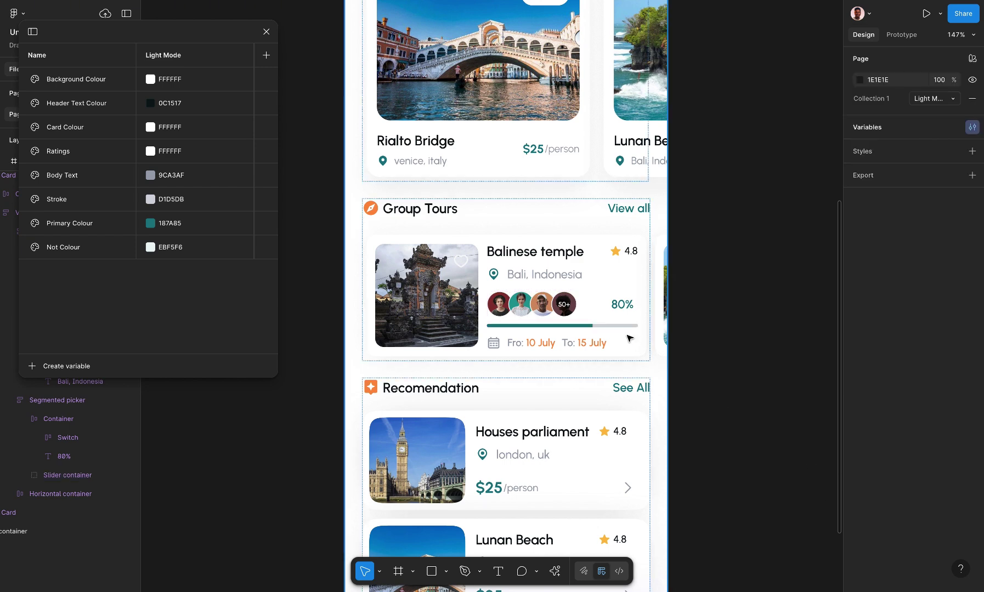
Apply the file's Body Text variable to the grey colour of the date row on the Balinese temple card.
left_click(519, 343)
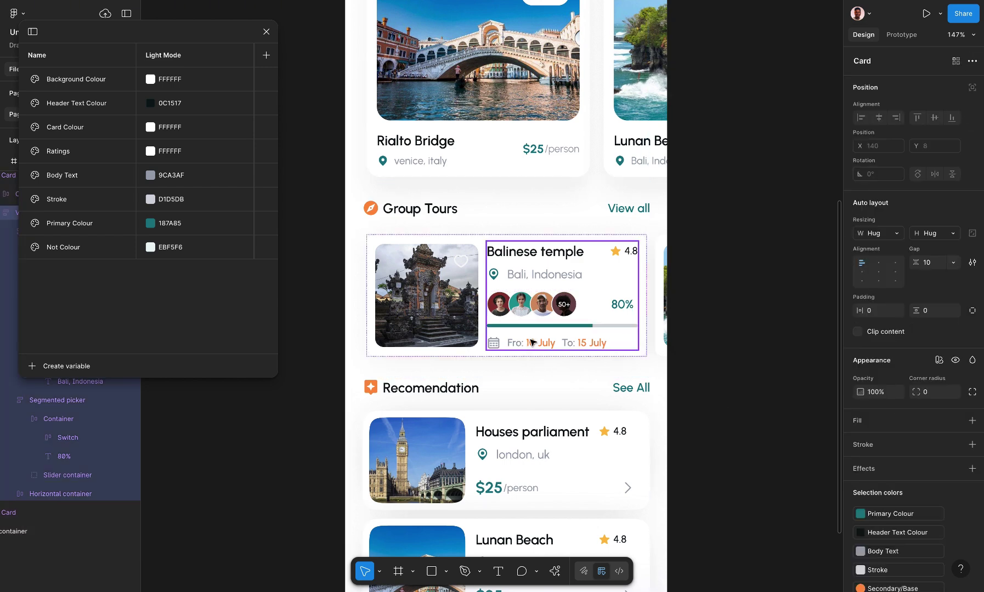
double_click(534, 344)
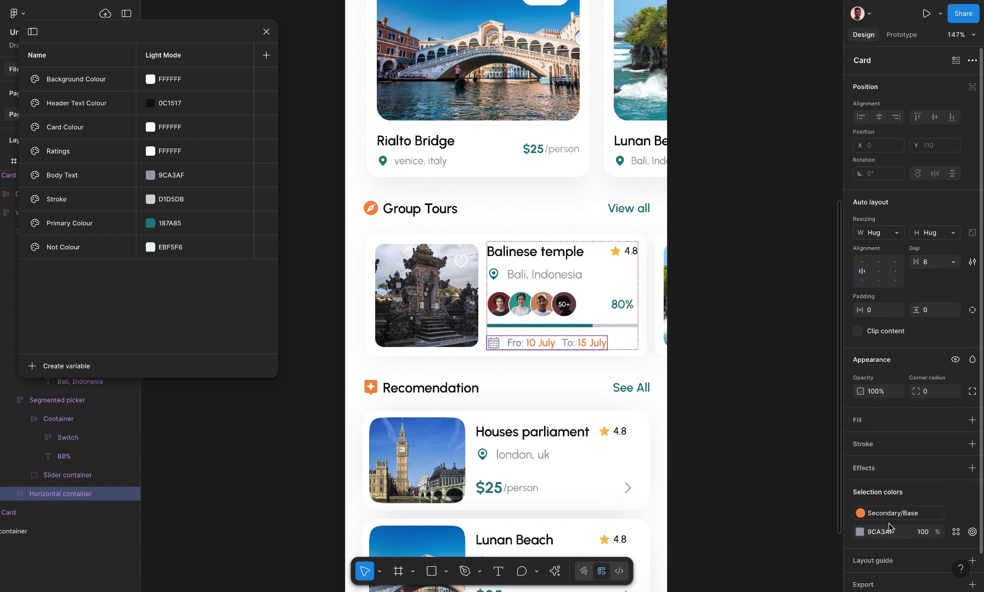
scroll(890, 528, "down", 2)
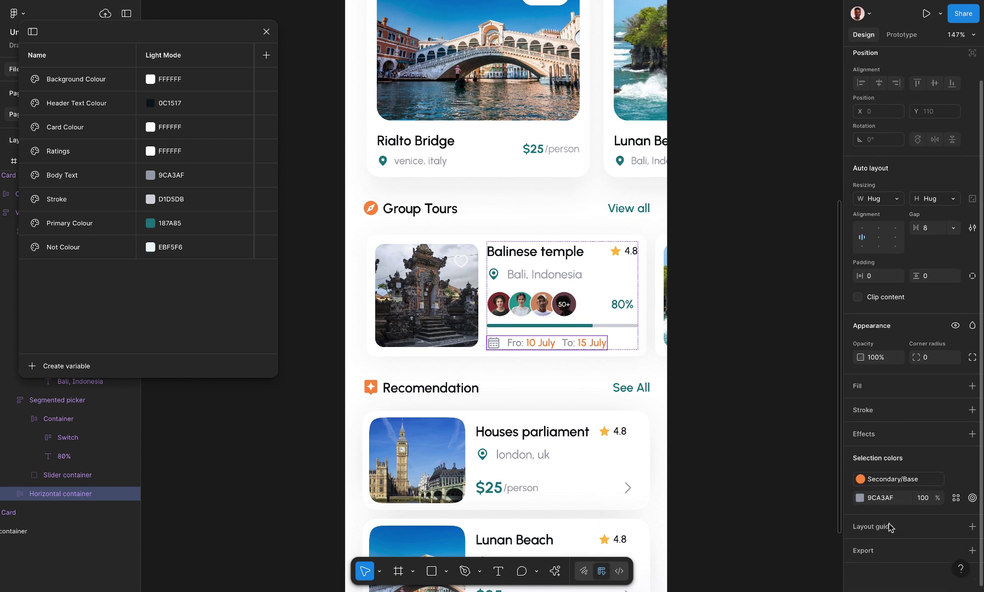
left_click(955, 499)
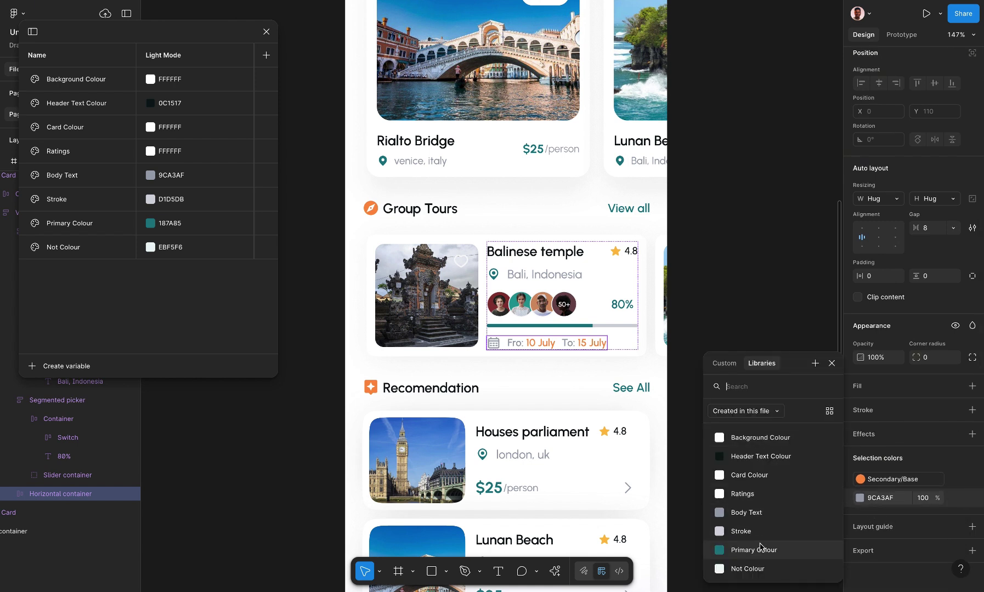
left_click(746, 513)
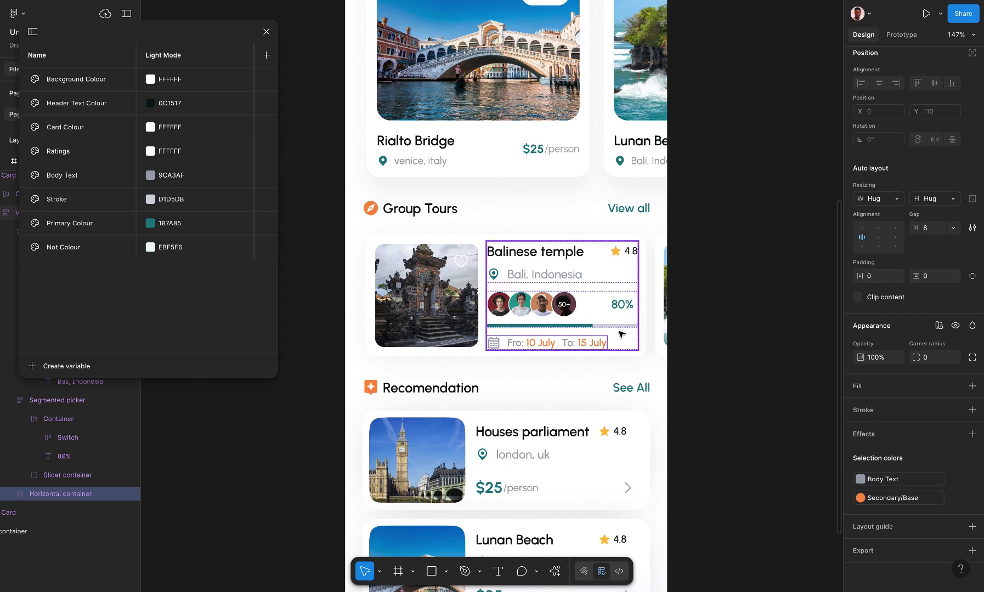
Replace the Primary/White fill of the second Group Tours card with the file's Card Colour variable.
scroll(707, 274, "down", 3)
left_click(671, 209)
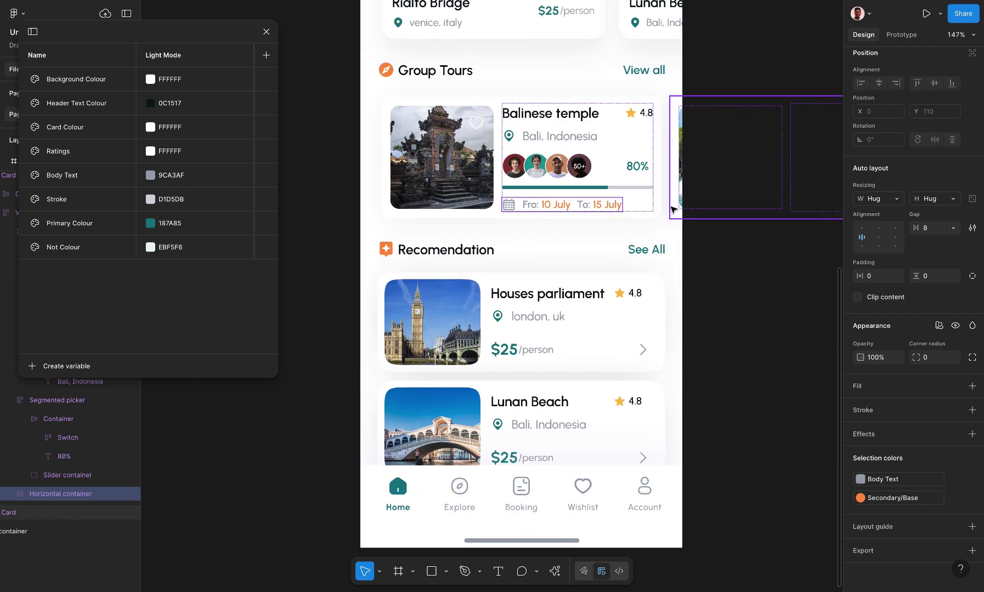
scroll(898, 450, "down", 3)
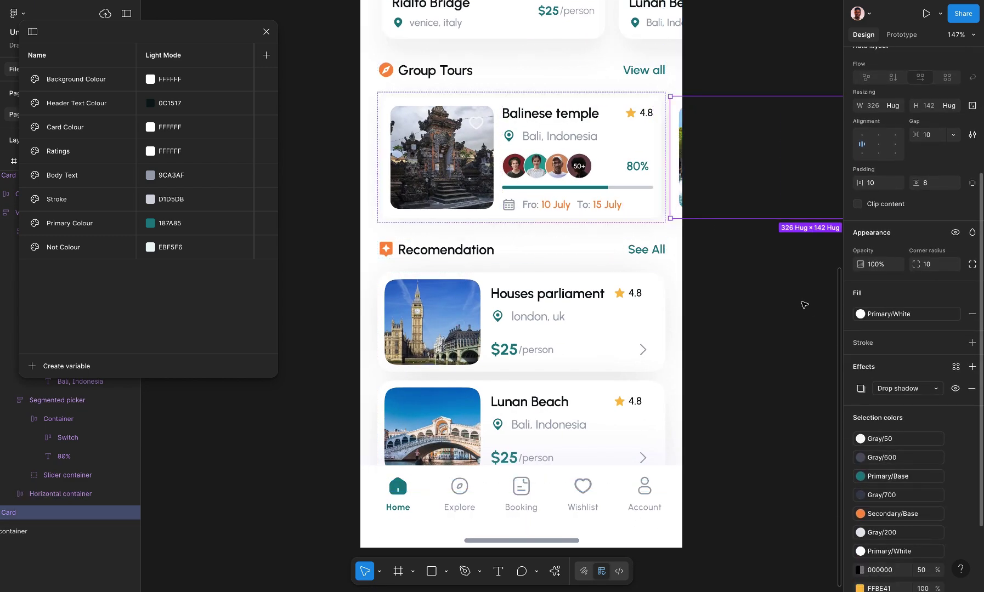
left_click(917, 315)
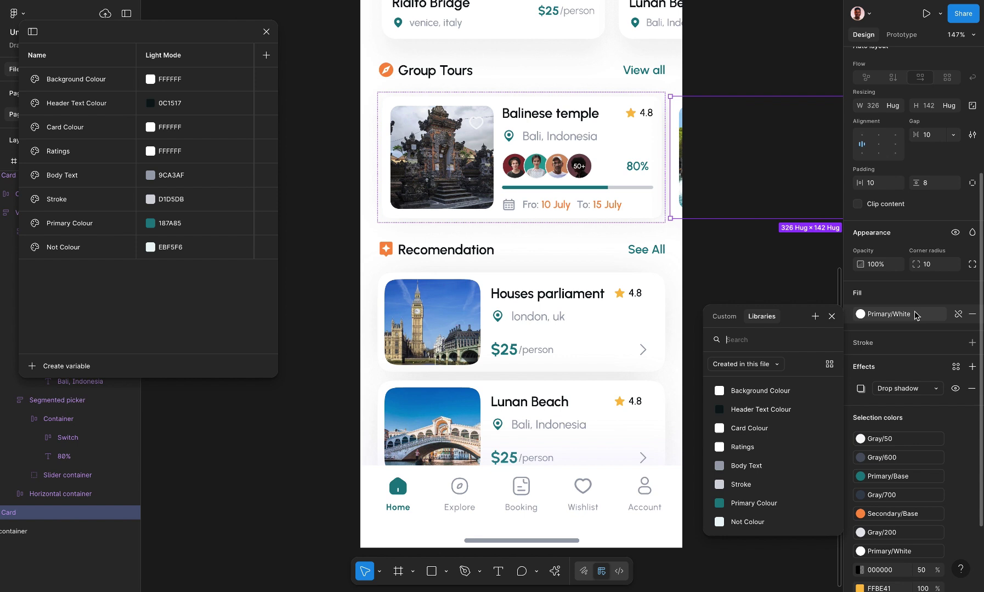
left_click(958, 314)
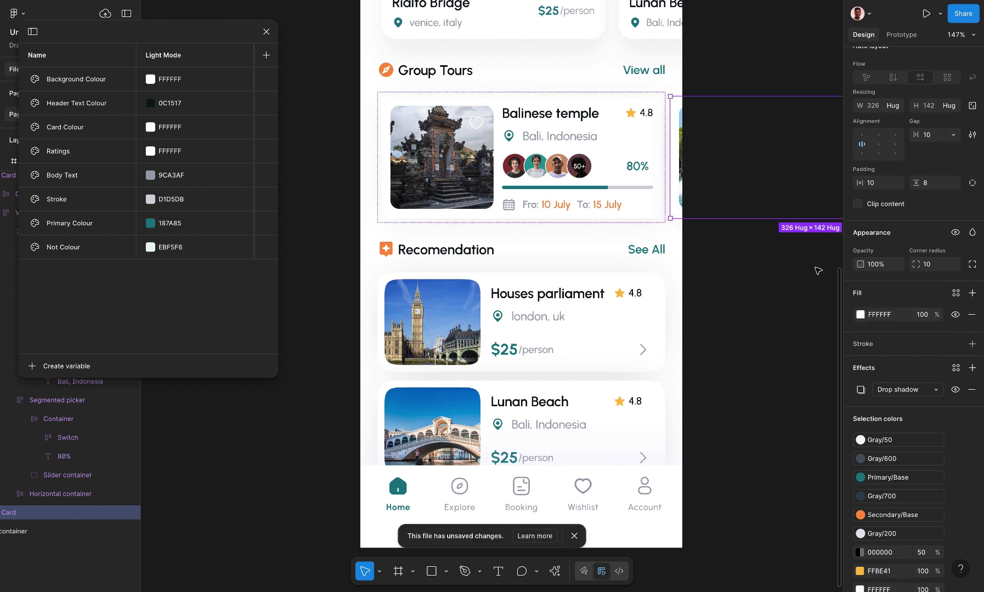
left_click(955, 294)
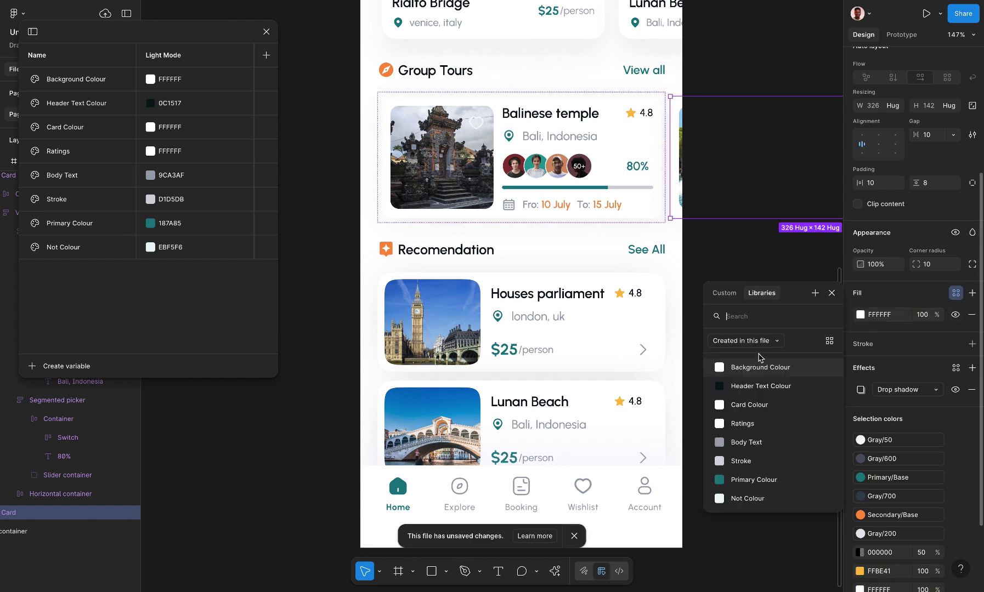
left_click(749, 405)
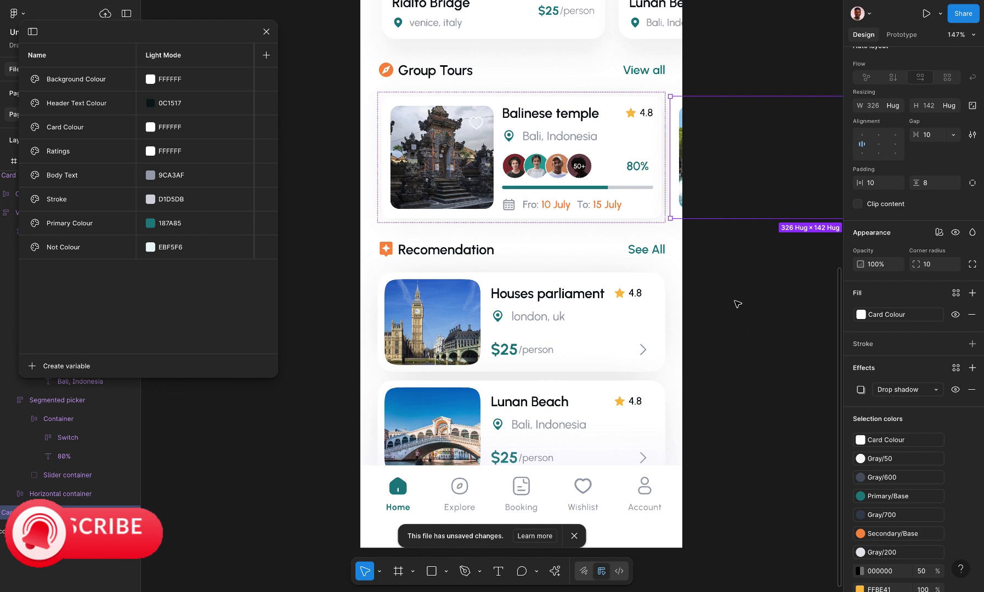
Apply the file's Header Text Colour variable to the "Recomendation" section heading.
left_click(736, 303)
scroll(603, 274, "left", 1)
left_click(510, 247)
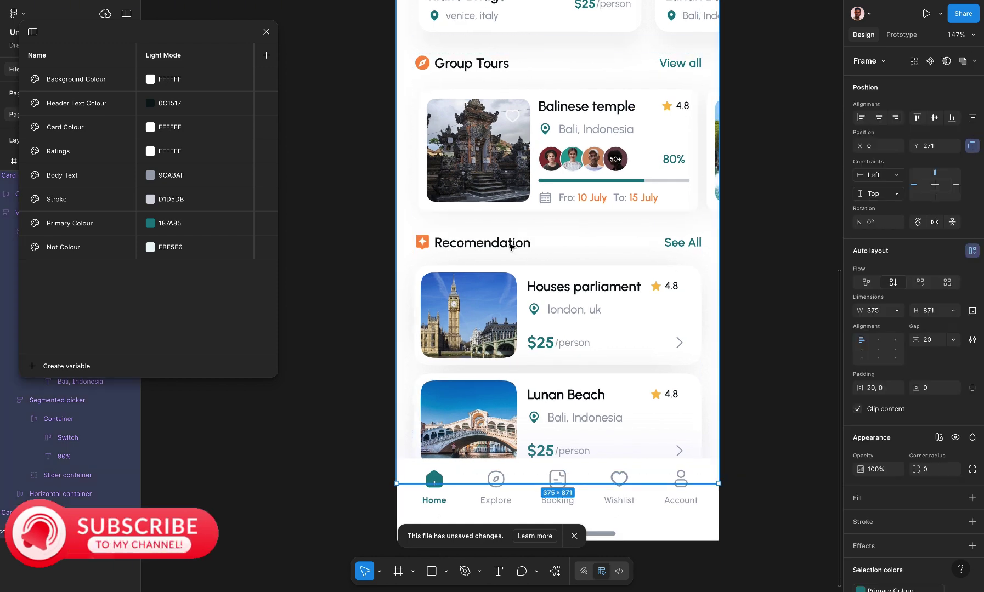
left_click(510, 247)
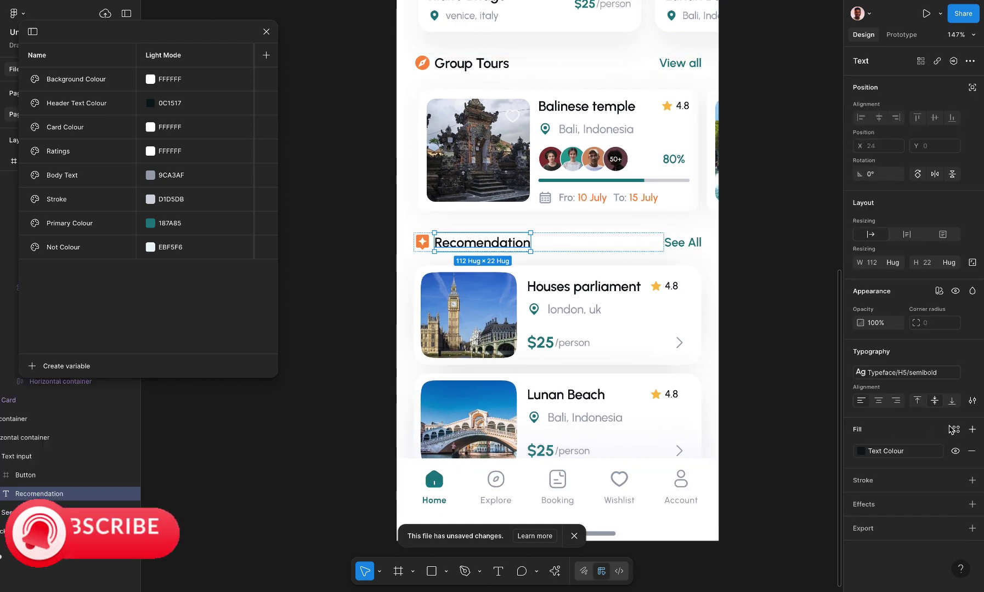
left_click(940, 451)
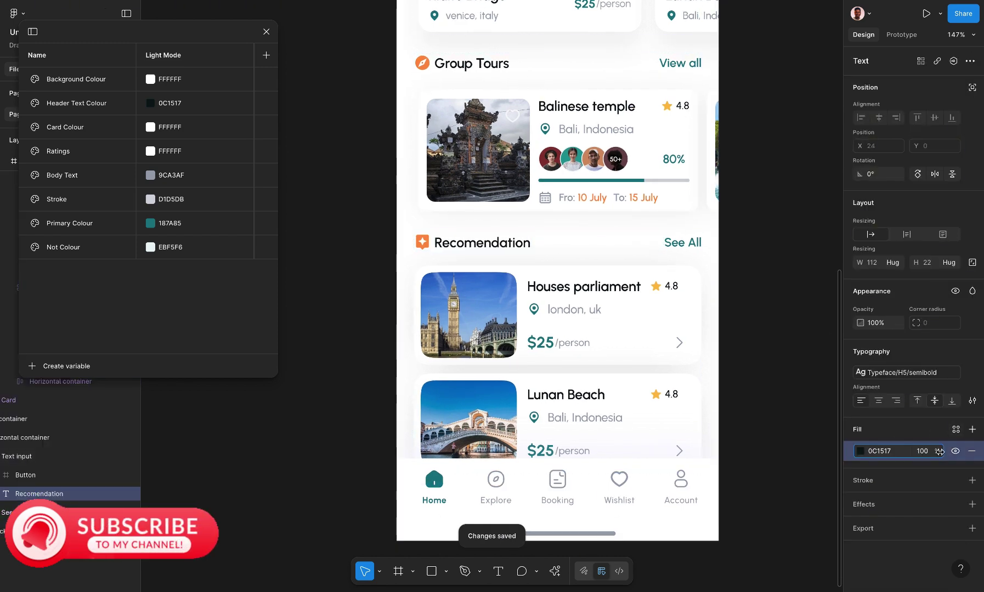
left_click(956, 430)
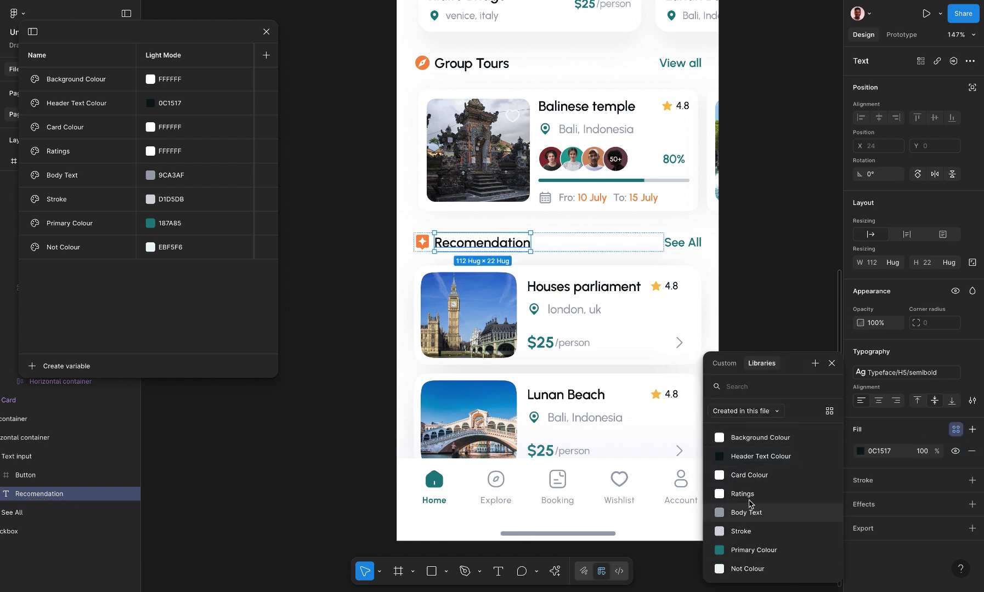
left_click(762, 457)
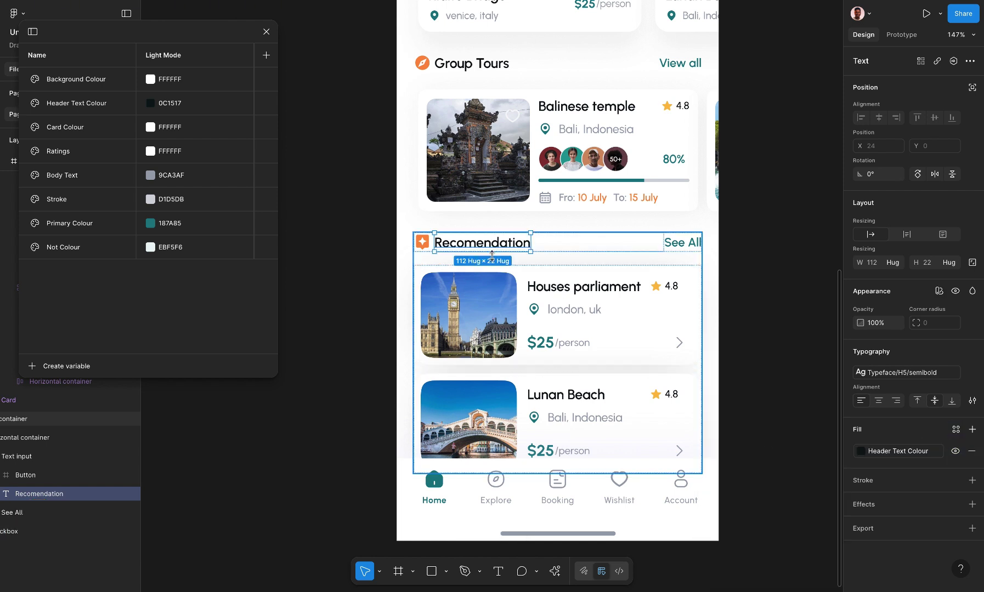
Relink the "See All" text beside the Recomendation heading to the file's Primary Colour variable.
left_click(683, 242)
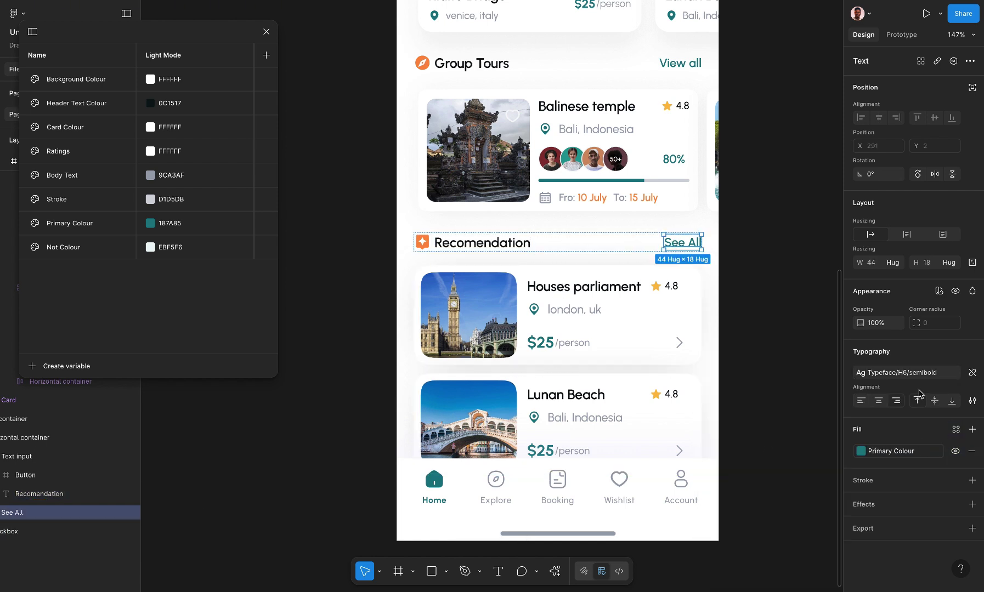
left_click(906, 455)
left_click(936, 451)
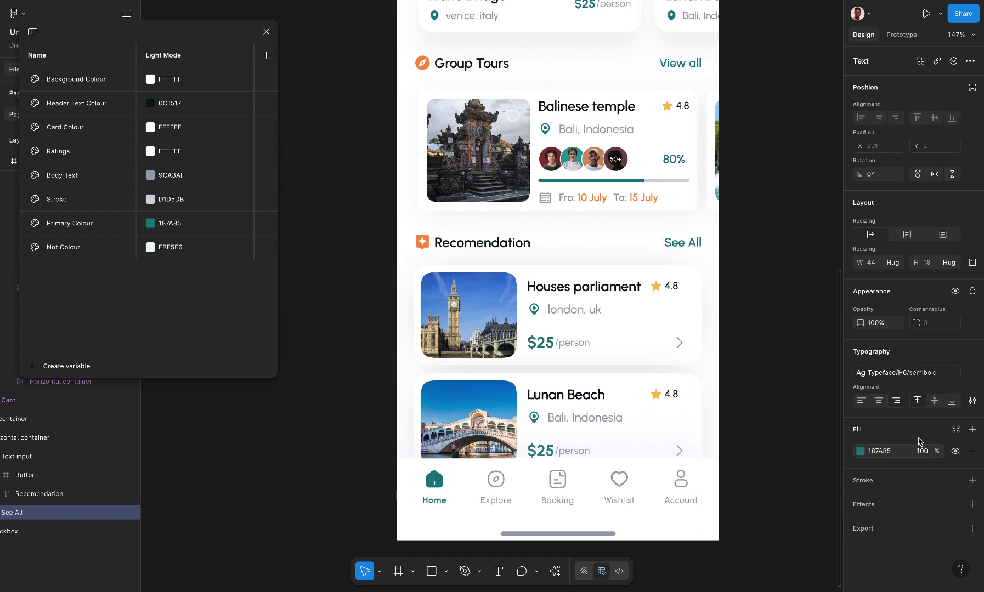
left_click(957, 430)
Replace the Bg Colour fill of the Houses parliament card's inner frame with the file's Background Colour variable.
scroll(722, 395, "down", 2)
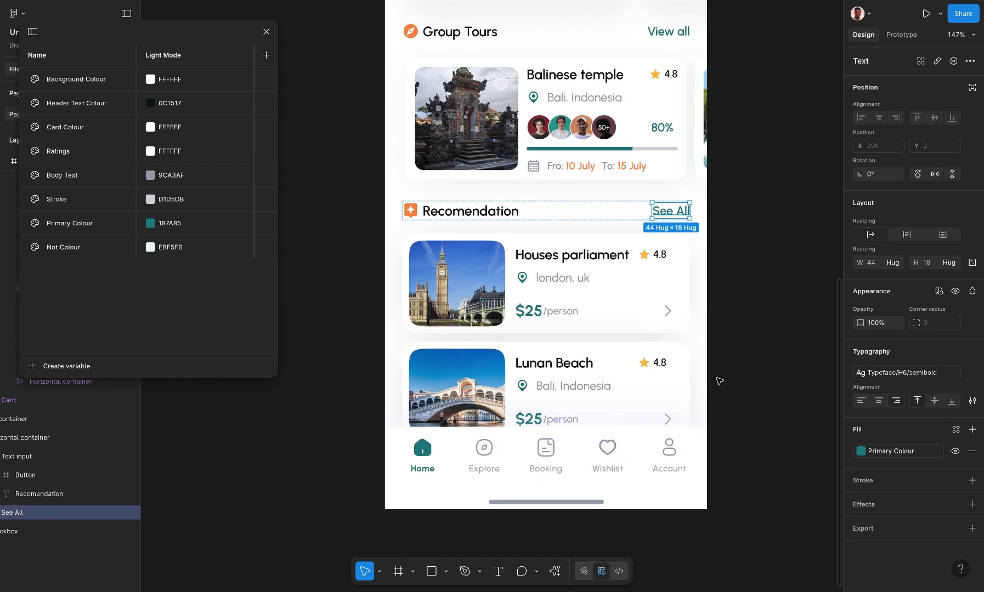
left_click(609, 296)
left_click(610, 297)
double_click(577, 293)
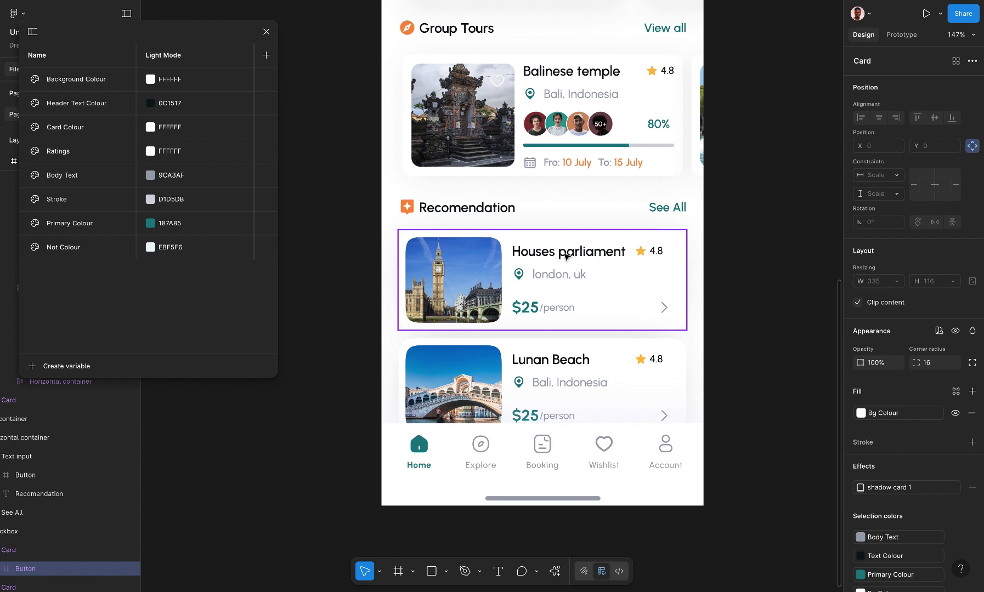
double_click(566, 256)
double_click(565, 256)
left_click(679, 268)
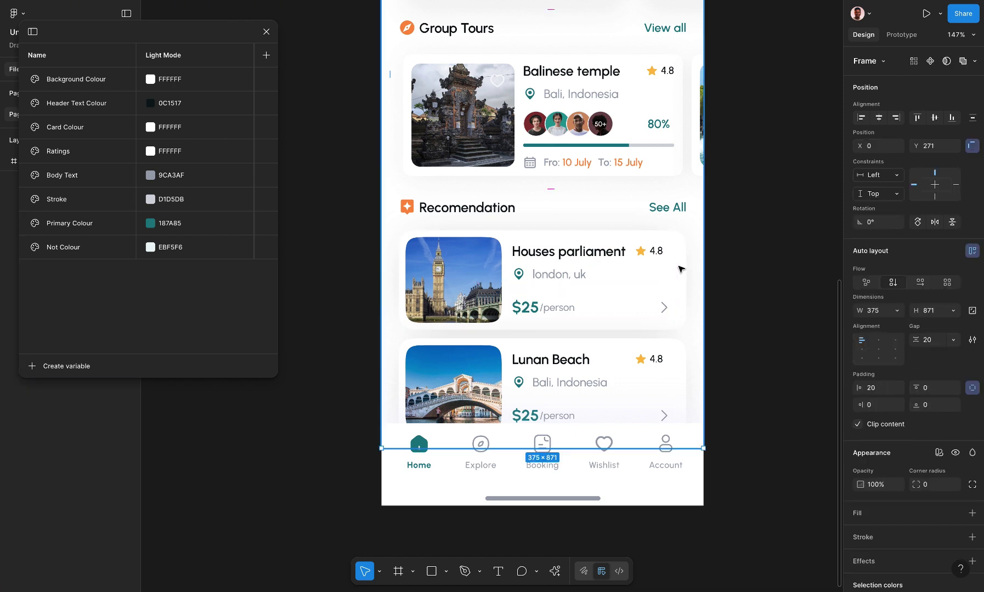
left_click(681, 269)
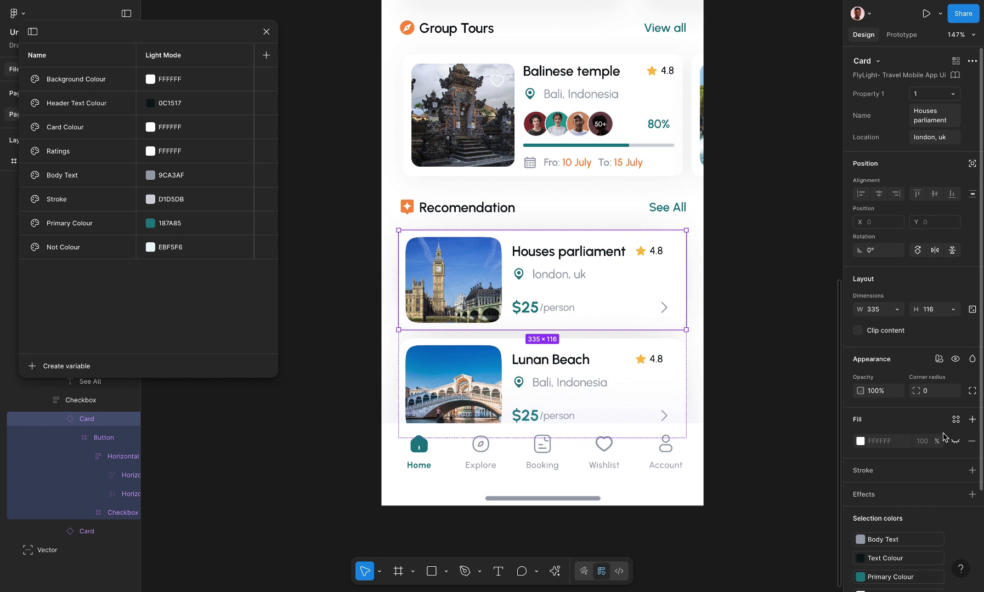
double_click(646, 296)
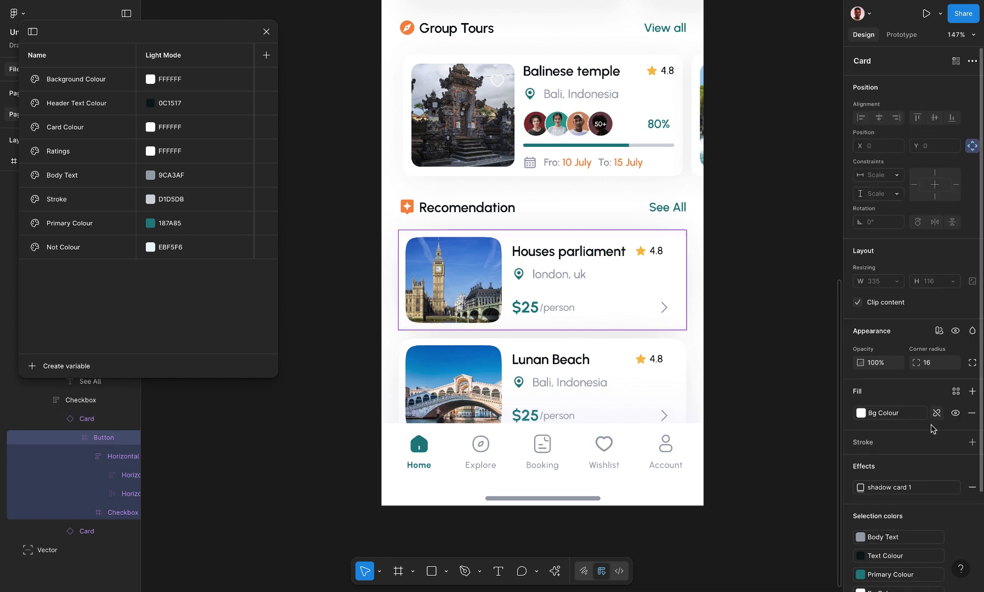
left_click(936, 414)
left_click(955, 392)
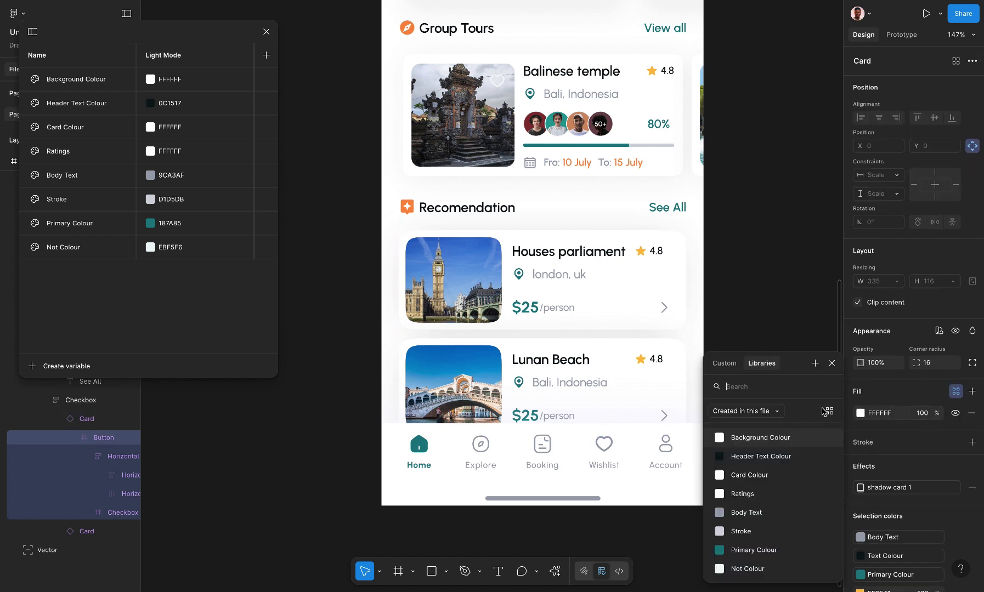
left_click(768, 438)
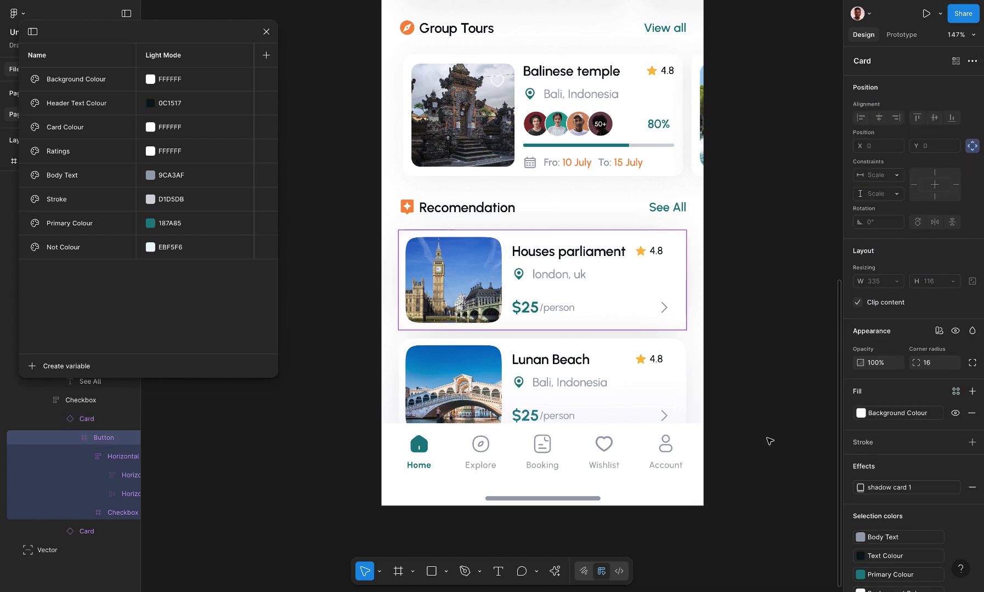
Apply the file's Header Text Colour variable to the "Houses parliament" title.
left_click(561, 254)
left_click(561, 254)
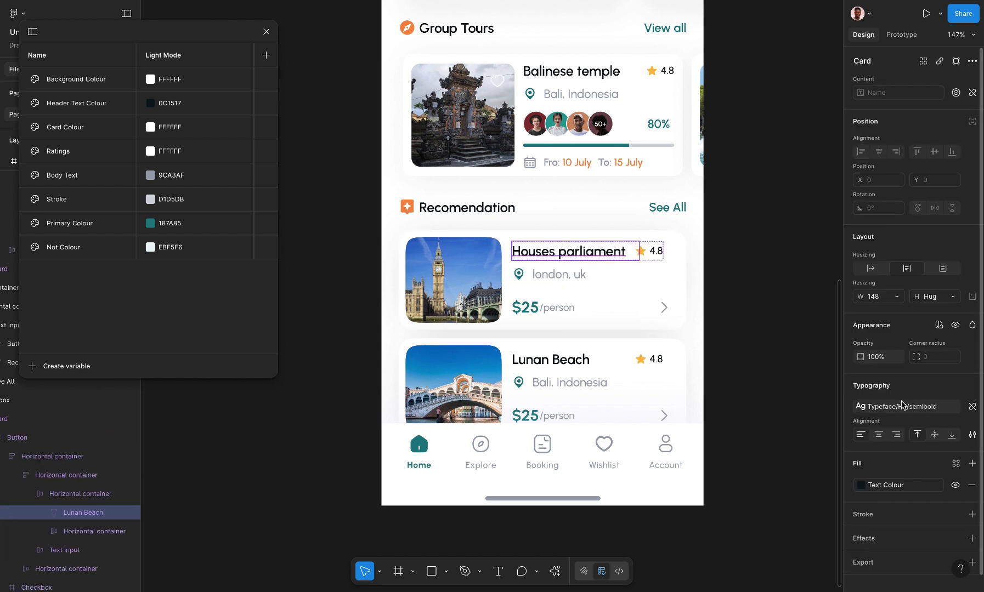
left_click(884, 485)
left_click(936, 485)
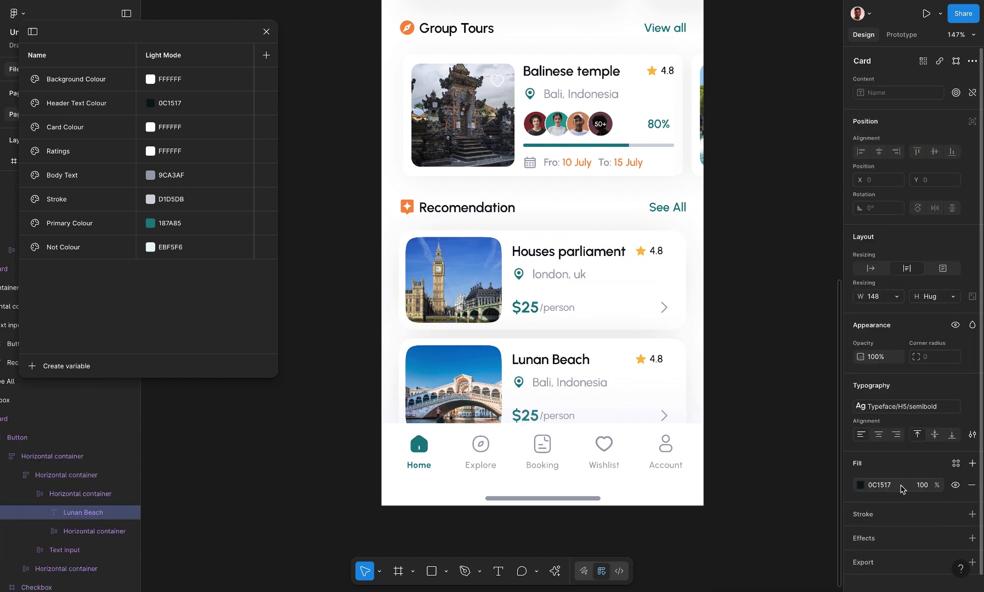
left_click(954, 465)
left_click(751, 455)
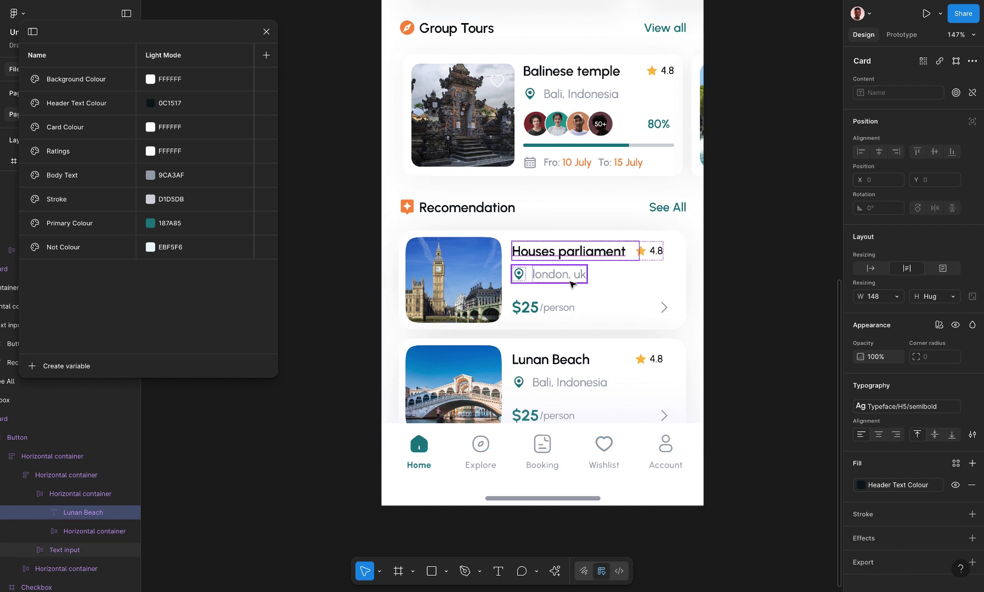
Apply the file's Body Text to the "london, uk" label and Primary Colour to the location pin on the Houses parliament card.
left_click(565, 278)
left_click(562, 274)
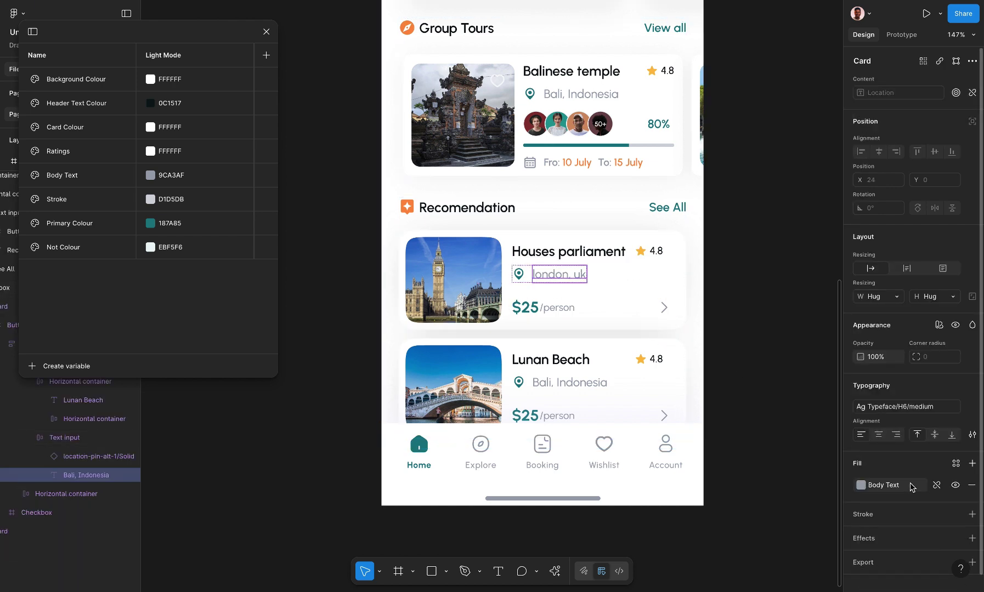
left_click(956, 464)
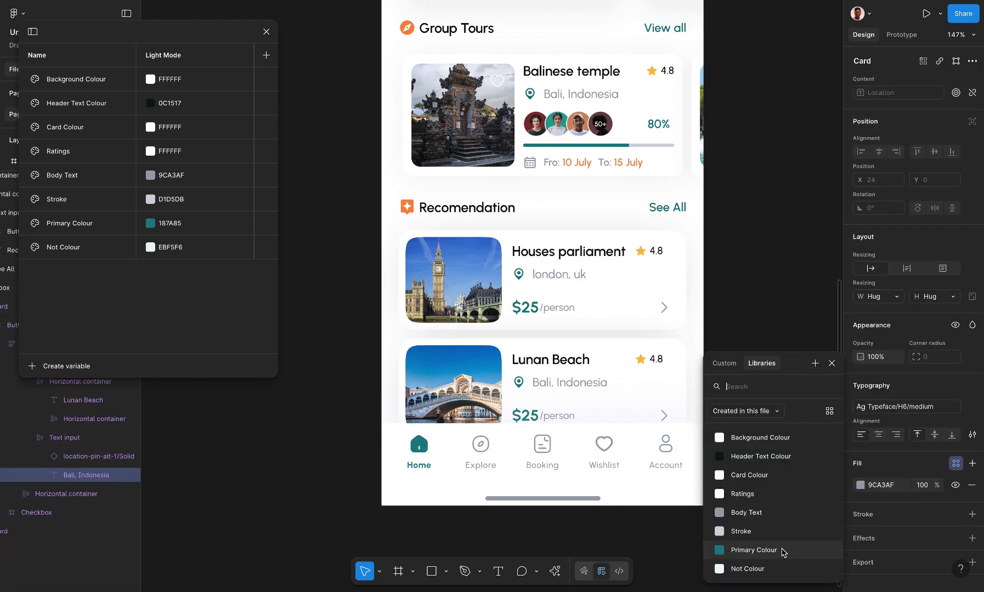
left_click(752, 510)
left_click(519, 274)
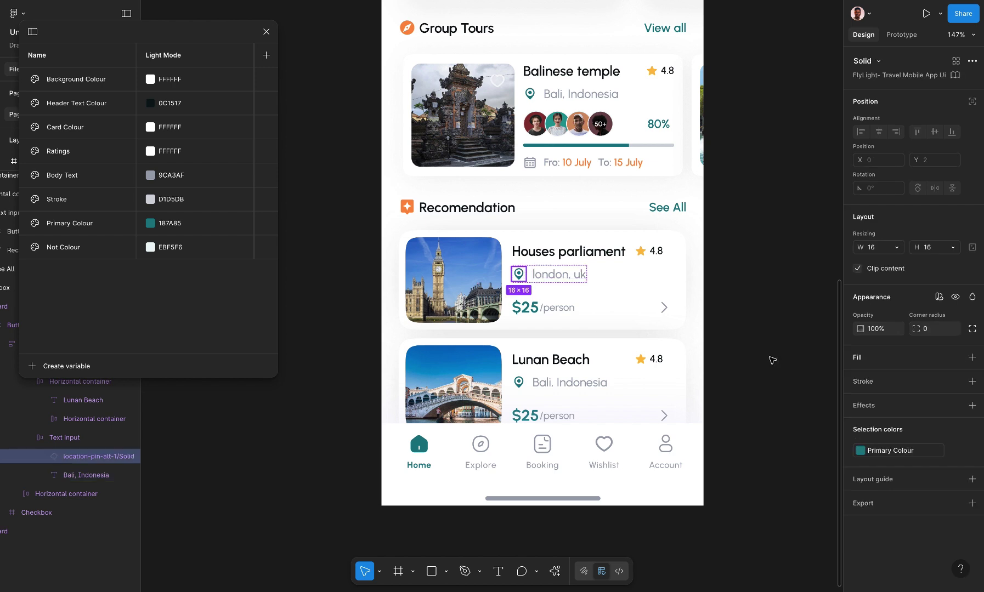
left_click(954, 452)
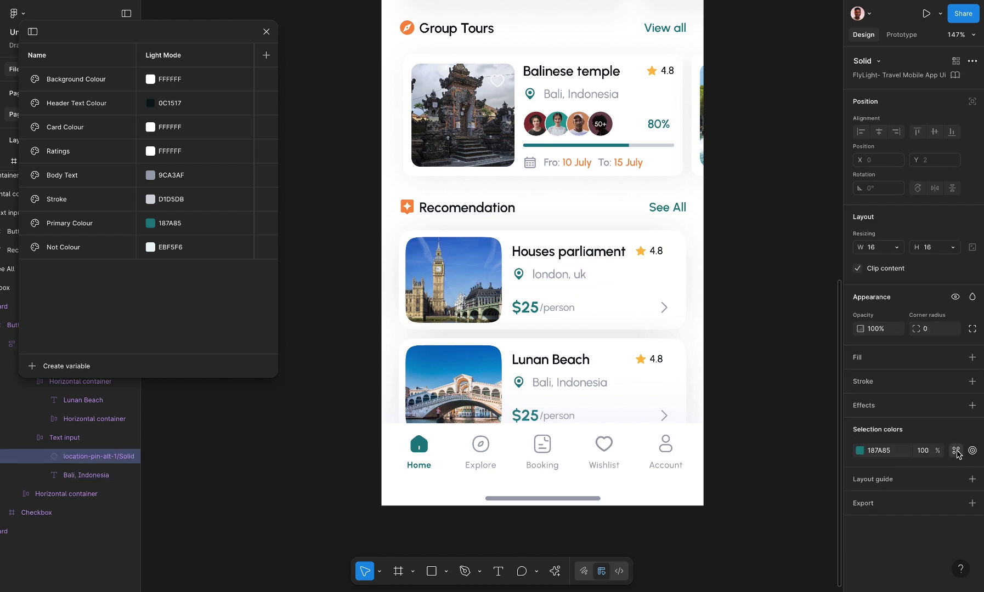
left_click(956, 452)
left_click(743, 549)
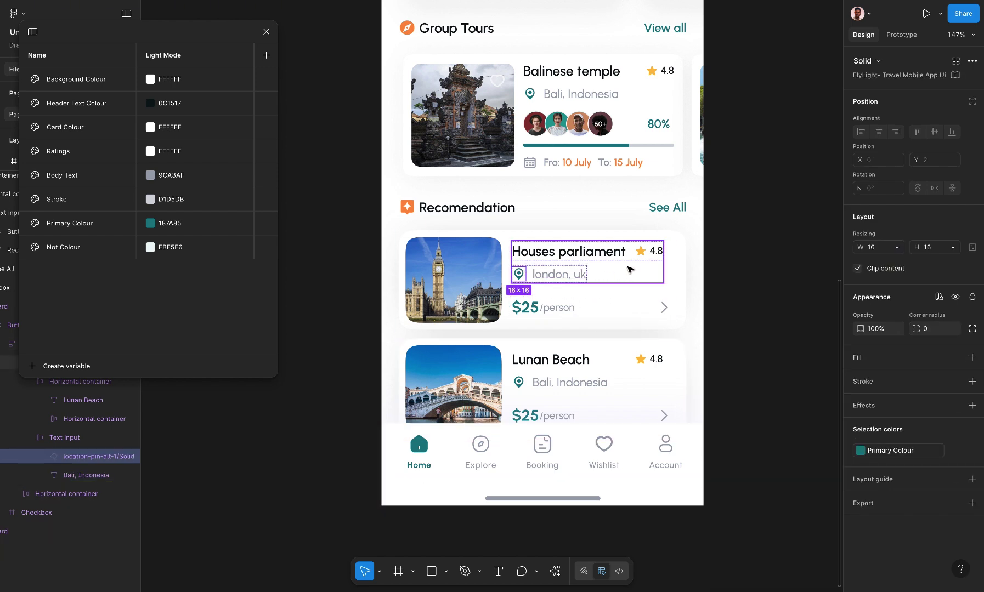
Relink the 4.8 rating text on the Houses parliament card to the file's Header Text Colour variable.
left_click(652, 253)
left_click(653, 254)
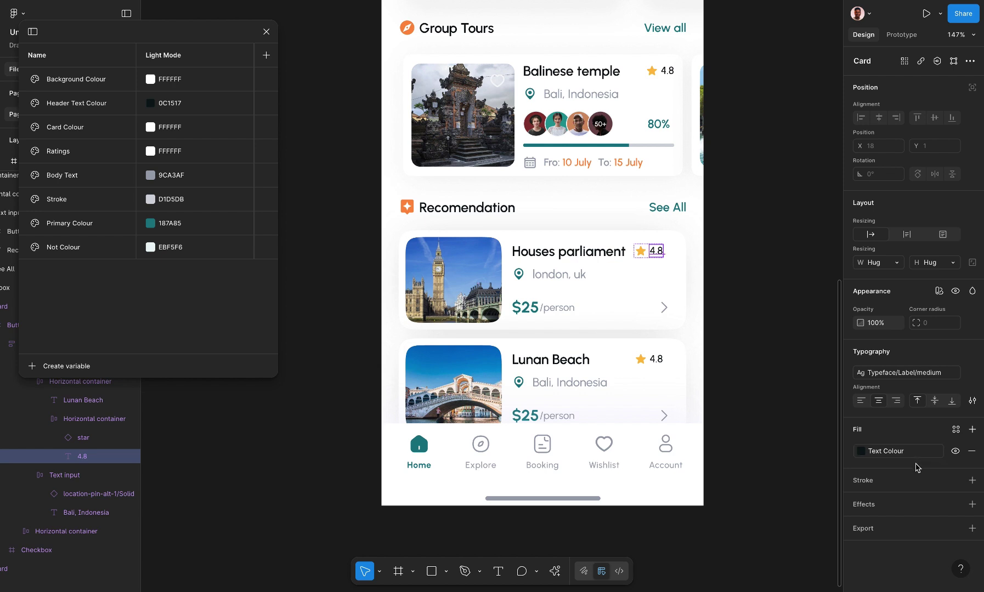
mouse_move(911, 451)
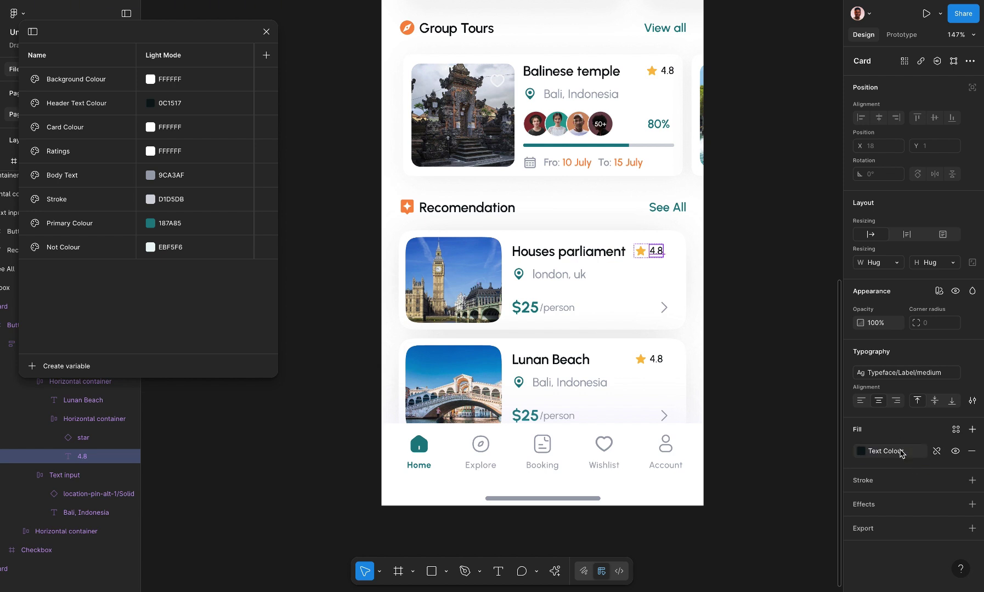
left_click(956, 429)
left_click(763, 456)
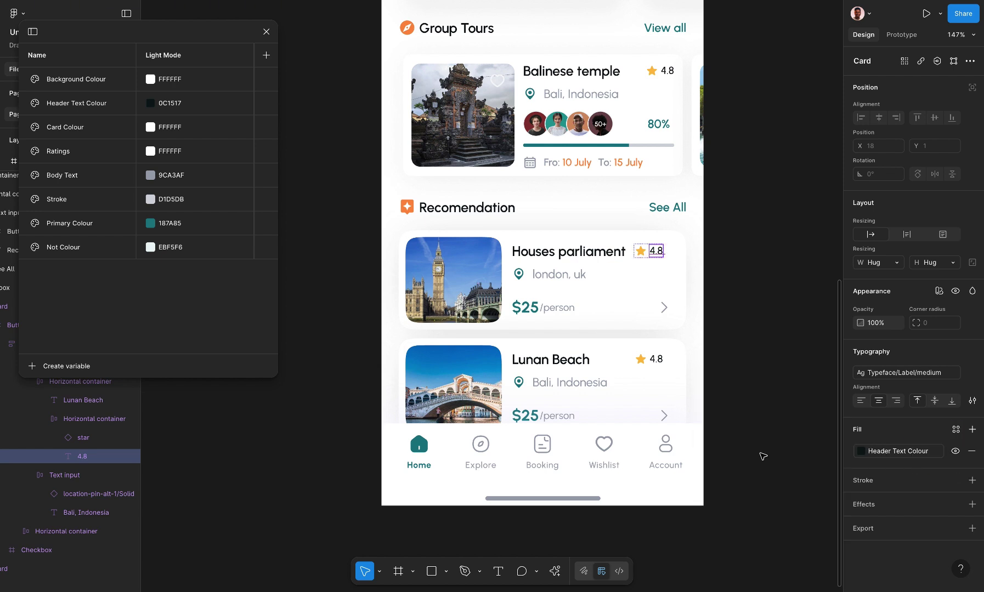
Relink the Houses parliament card's price row colours to the file's Body Text and Primary Colour variables.
left_click(556, 306)
scroll(932, 467, "down", 2)
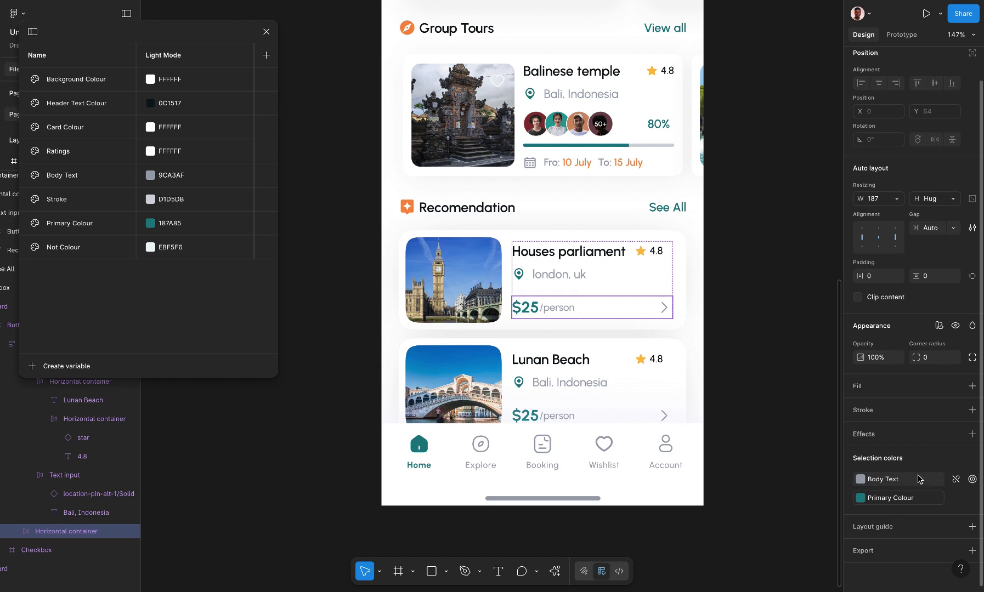
left_click(956, 482)
left_click(956, 498)
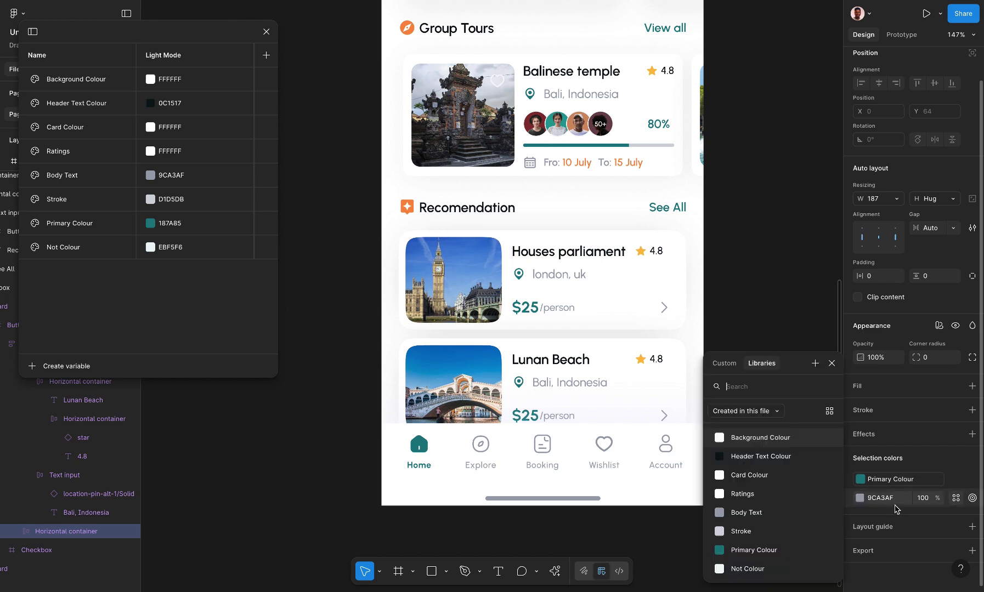
left_click(757, 520)
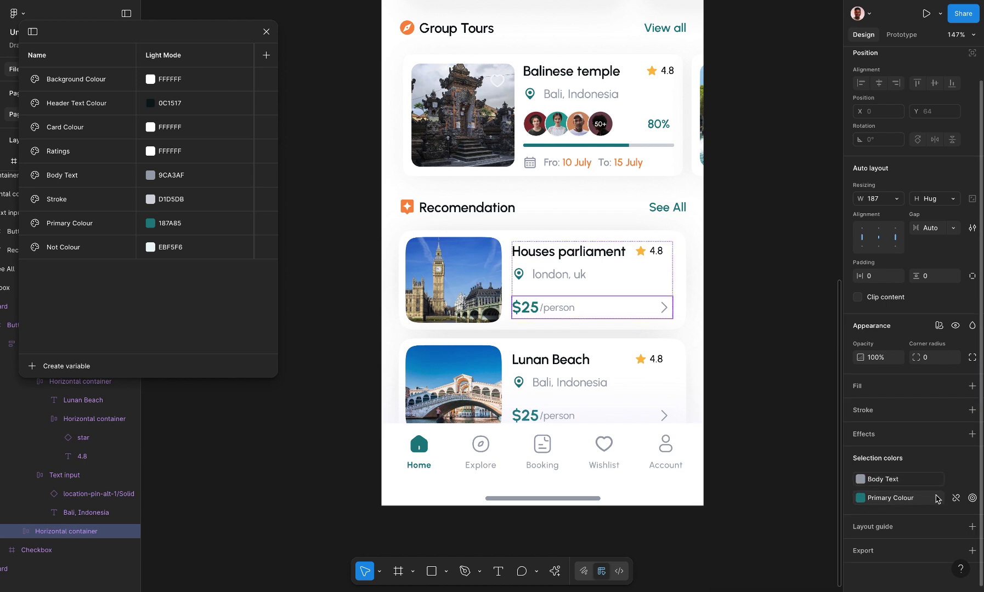
left_click(956, 498)
left_click(956, 499)
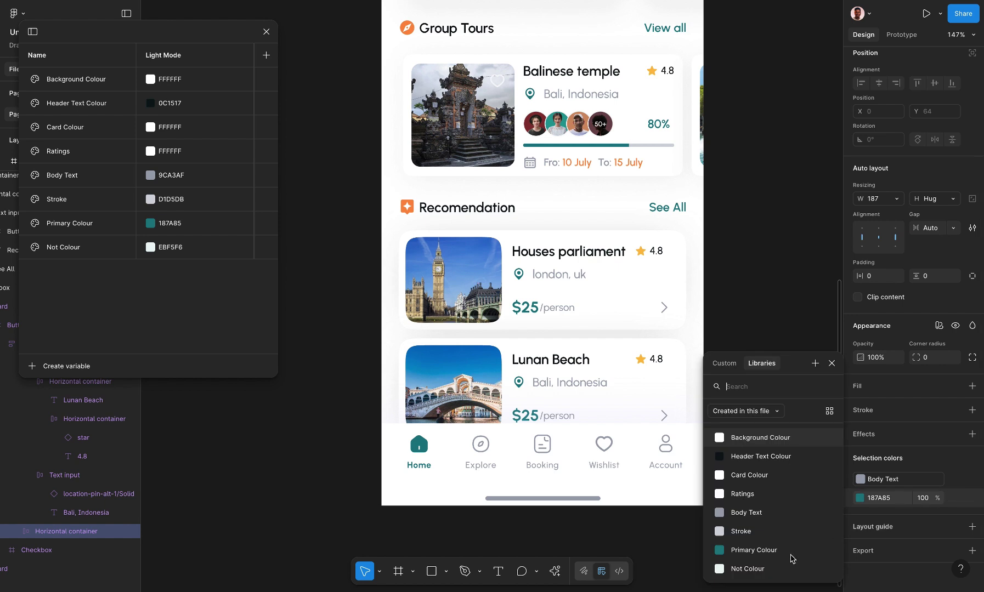
left_click(768, 551)
Replace the Bg Colour fill of the Lunan Beach card's inner frame with the file's Background Colour variable.
scroll(663, 384, "down", 1)
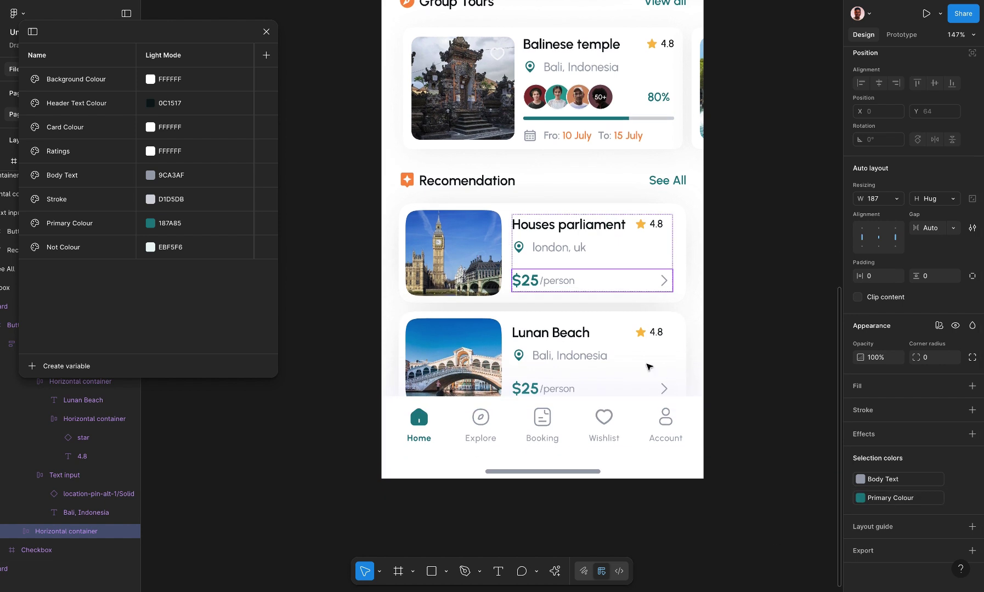
left_click(625, 325)
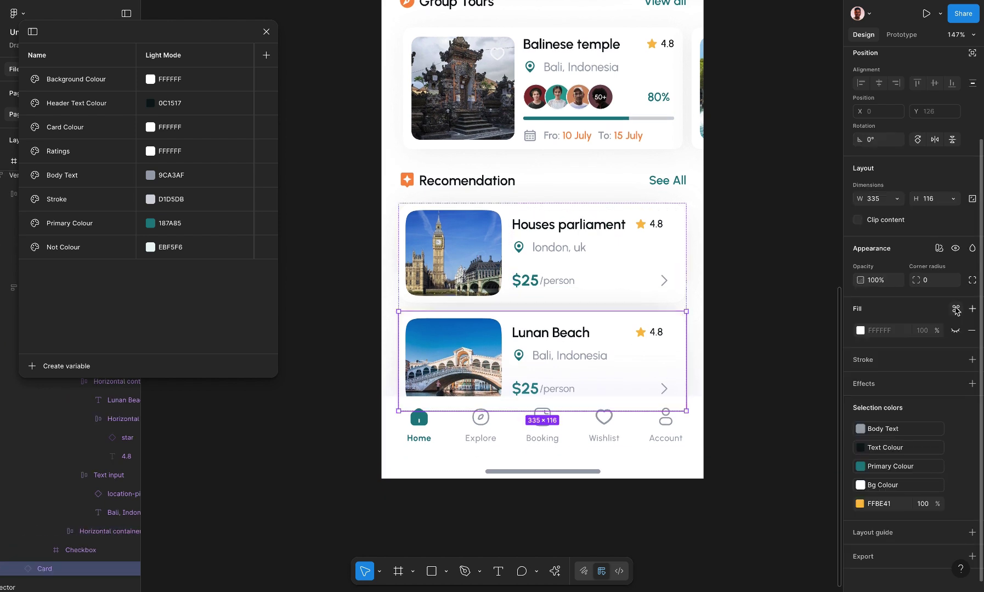
key("Return")
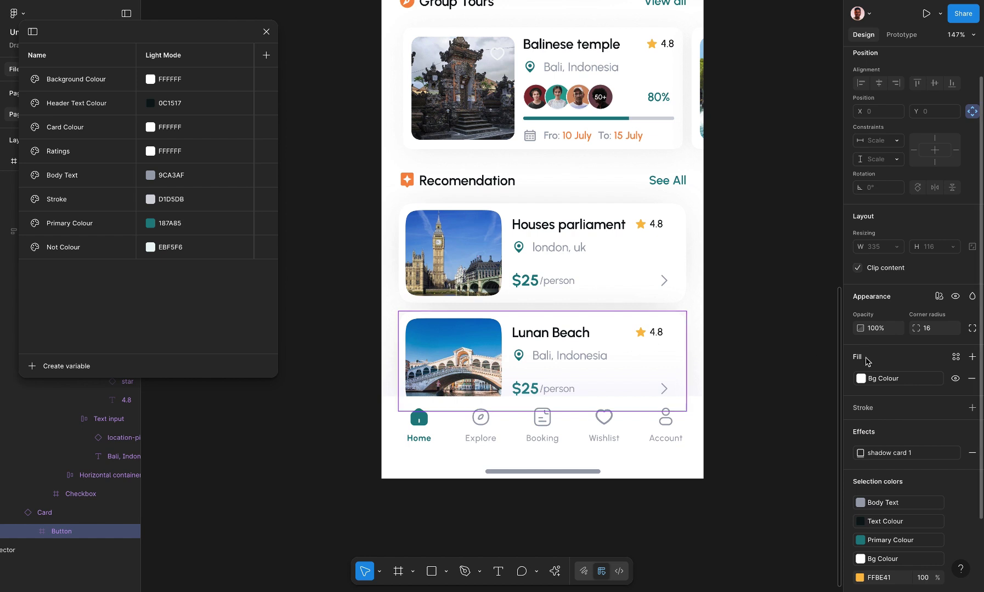
left_click(956, 358)
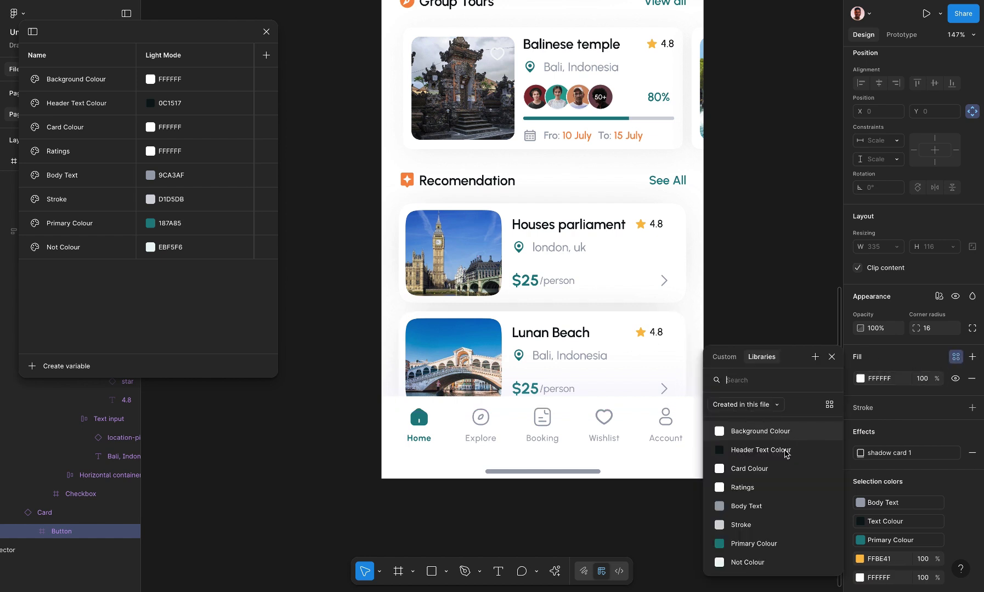
left_click(763, 432)
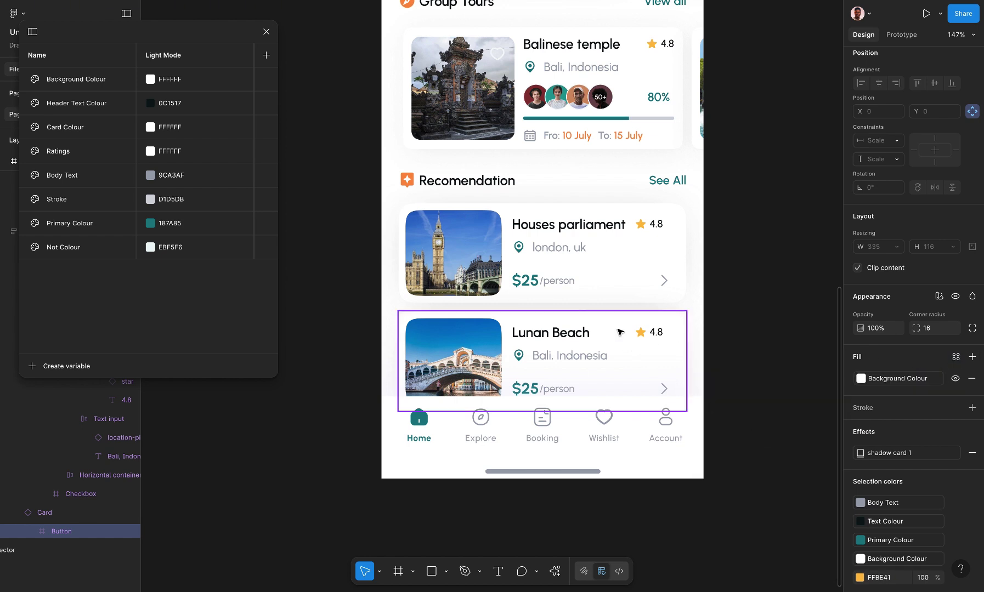
Apply the file's Header Text Colour variable to the "Lunan Beach" title.
double_click(574, 337)
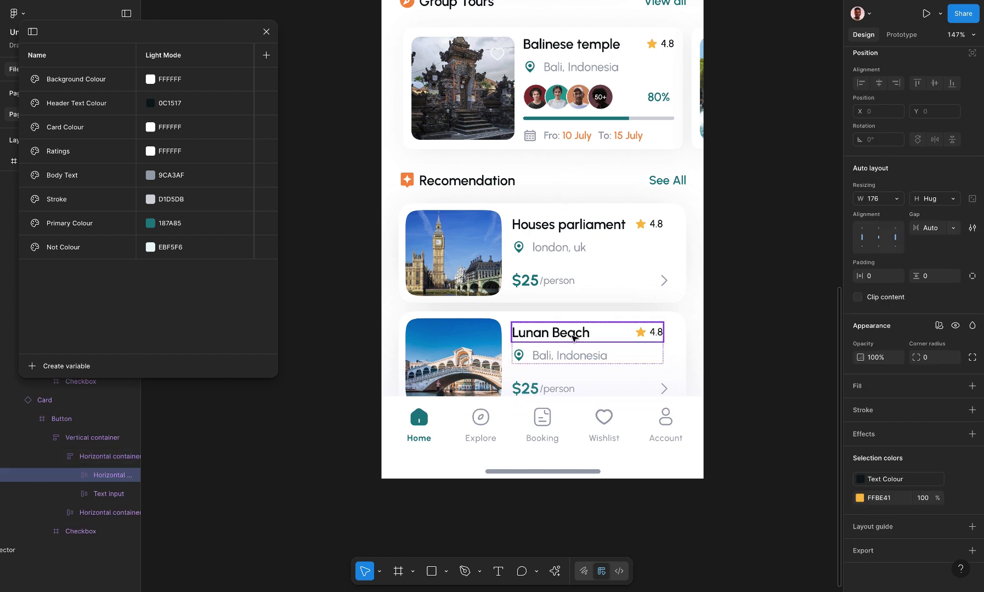
double_click(573, 338)
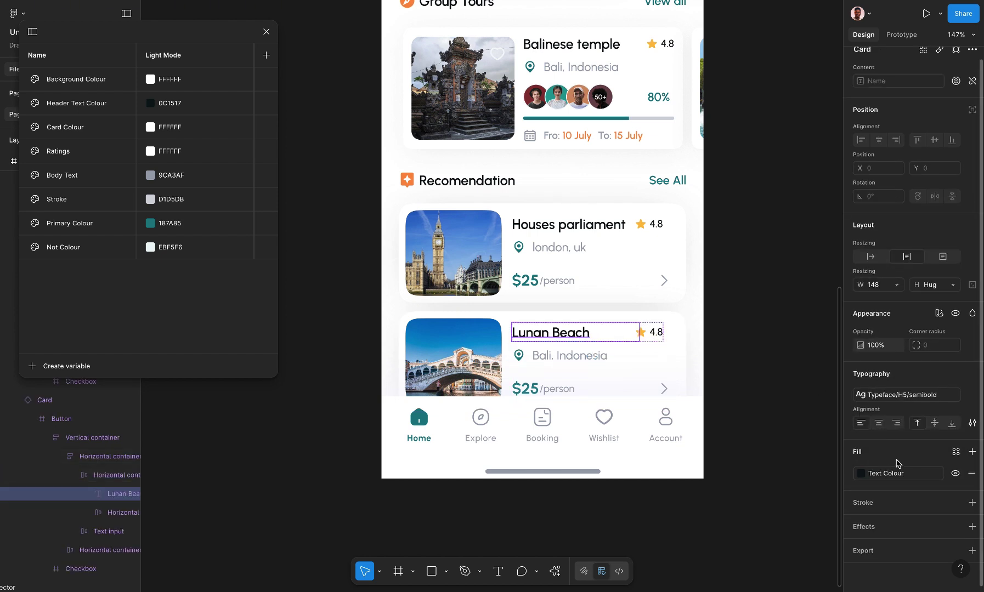
left_click(892, 474)
left_click(763, 456)
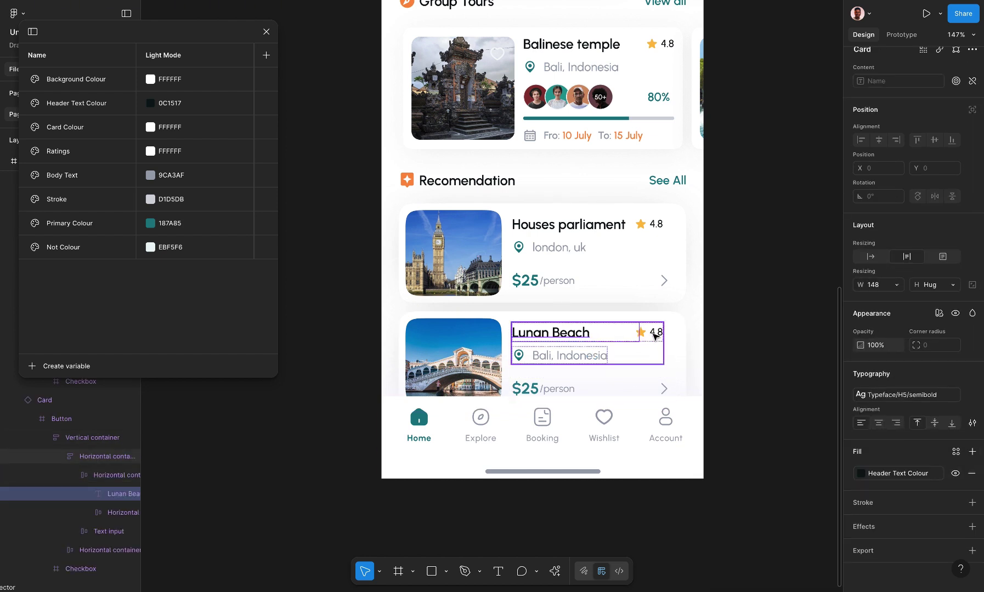
Relink the 4.8 rating text on the Lunan Beach card to the file's Header Text Colour variable.
left_click(654, 335)
double_click(655, 333)
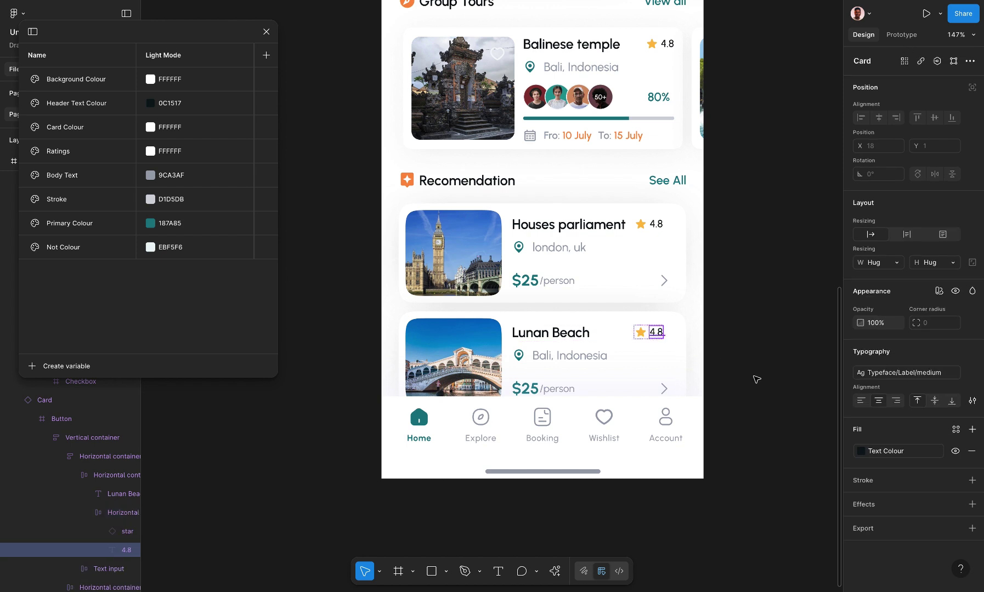
left_click(893, 454)
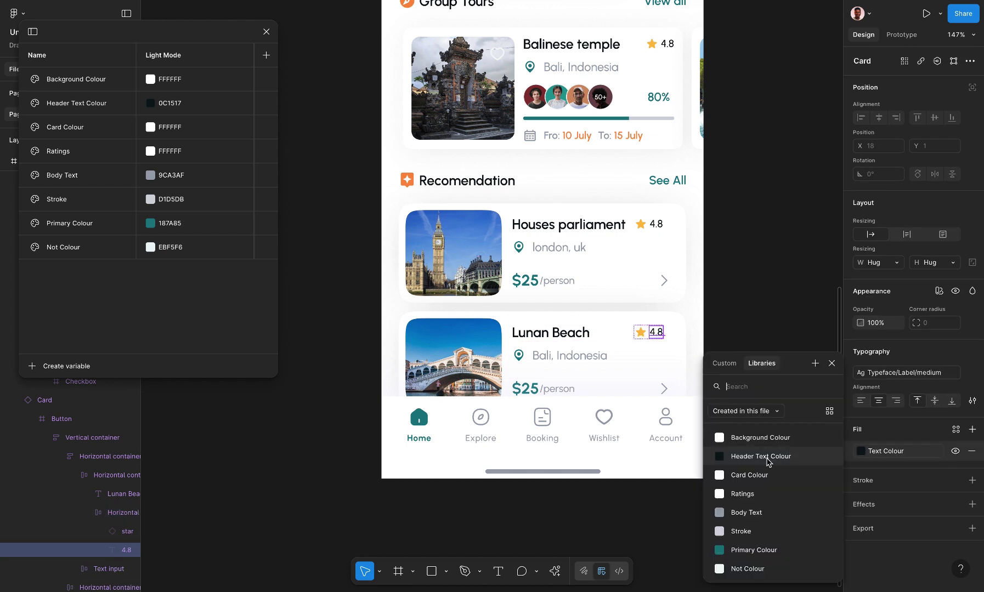
left_click(768, 461)
Apply the file's Body Text to the "Bali, Indonesia" label and Primary Colour to the location pin on the Lunan Beach card.
left_click(549, 355)
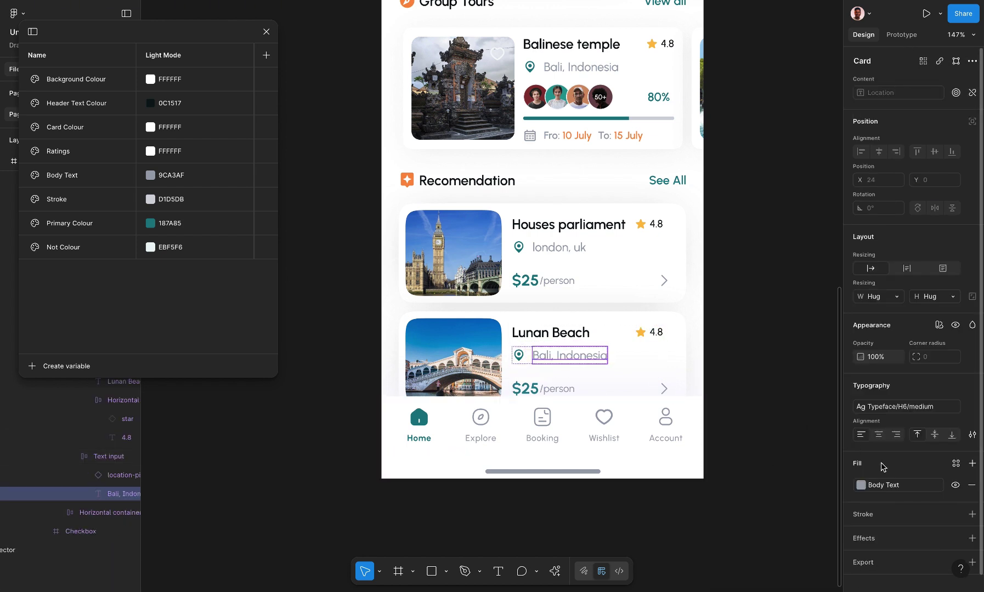
left_click(878, 485)
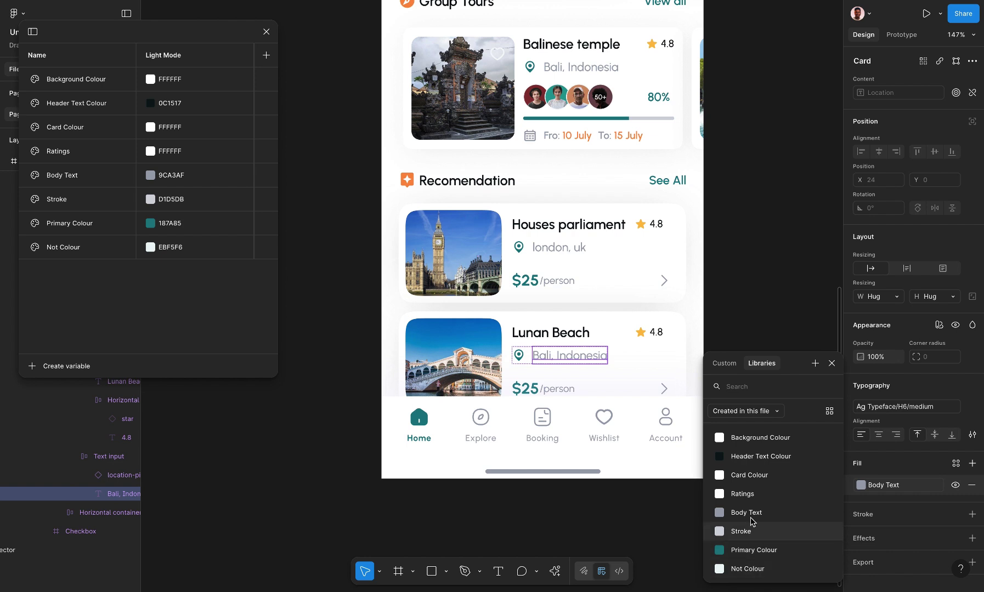
key("Escape")
key("shift+Tab")
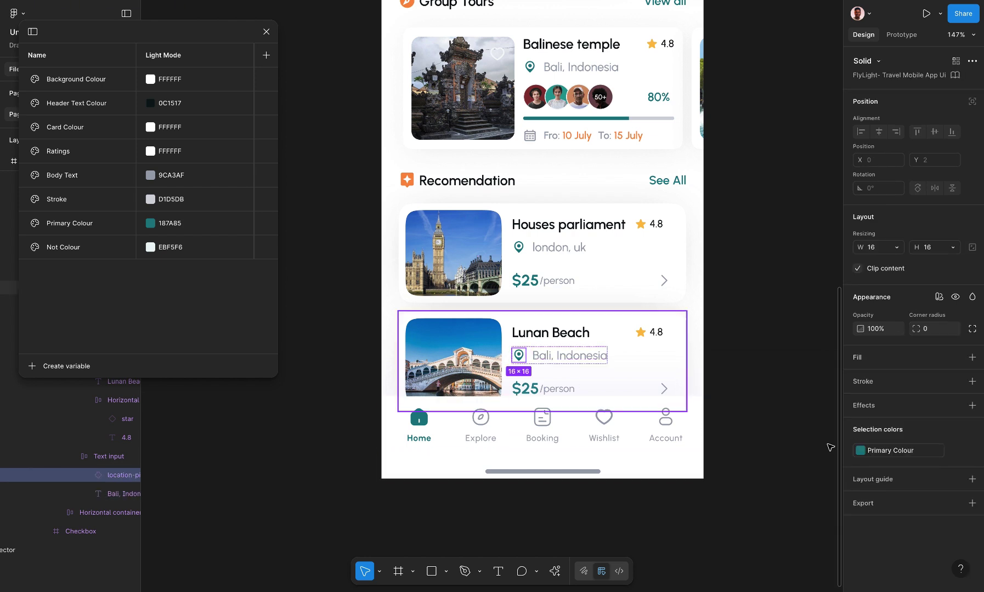
left_click(894, 451)
left_click(957, 450)
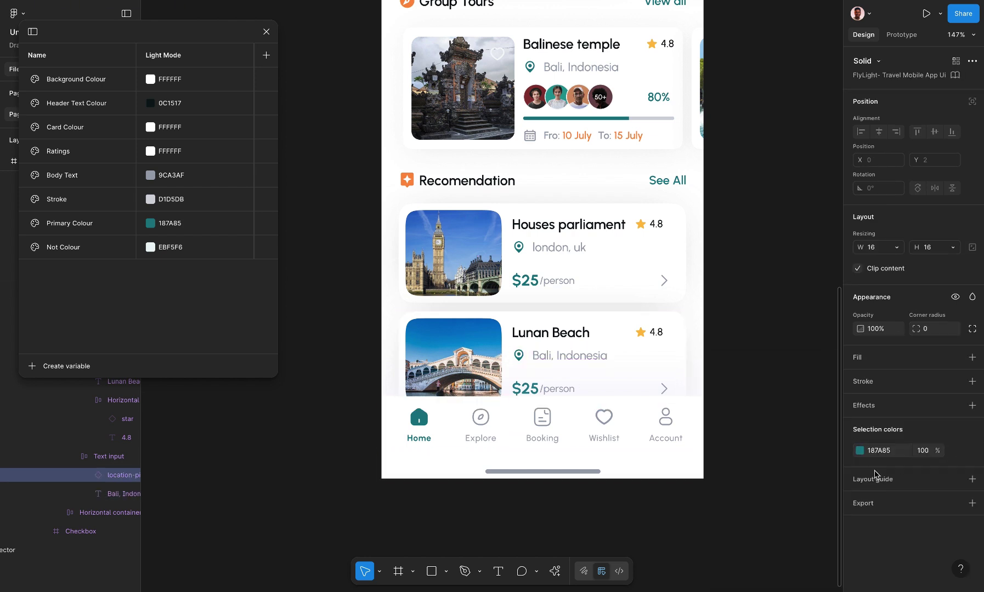
left_click(957, 450)
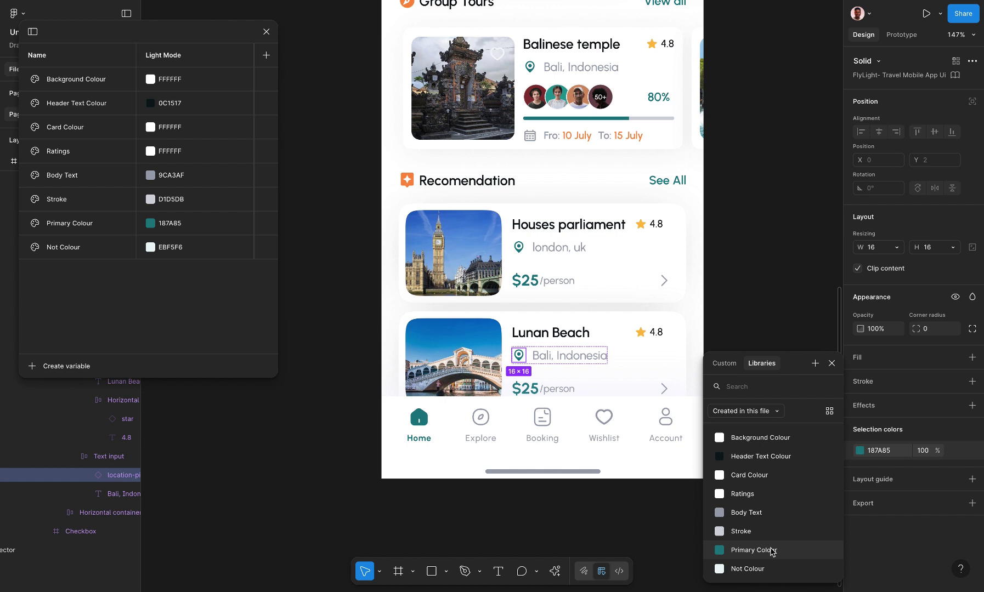
left_click(772, 550)
Relink the Lunan Beach card's price row colours to the file's Body Text and Primary Colour variables.
left_click(590, 388)
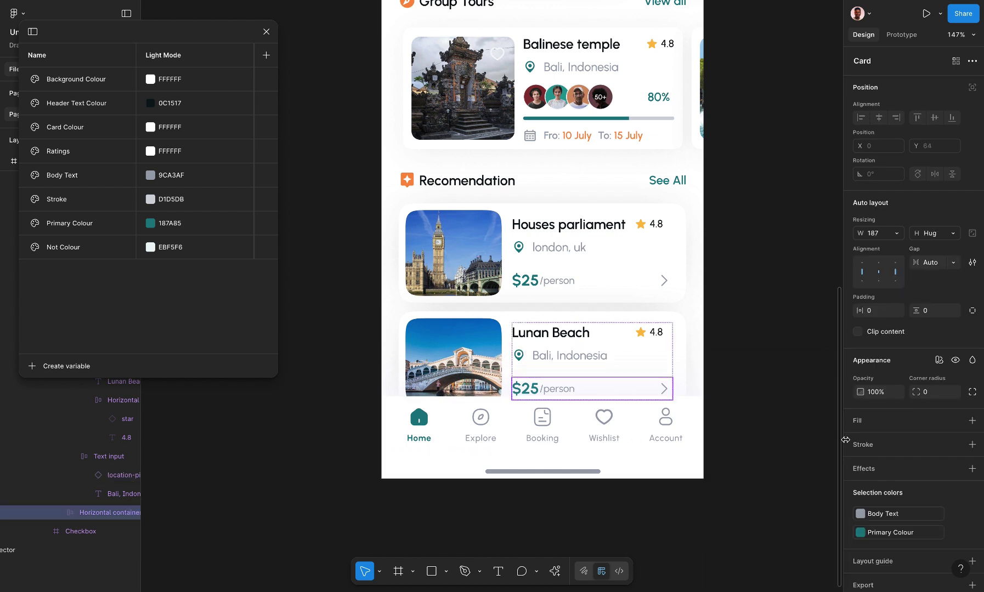
left_click(904, 515)
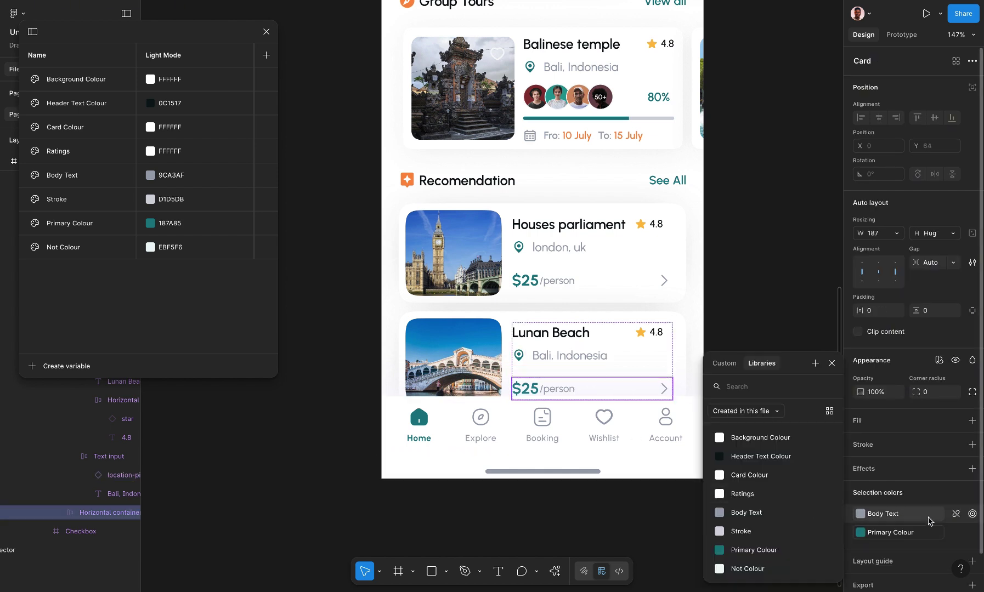
left_click(956, 514)
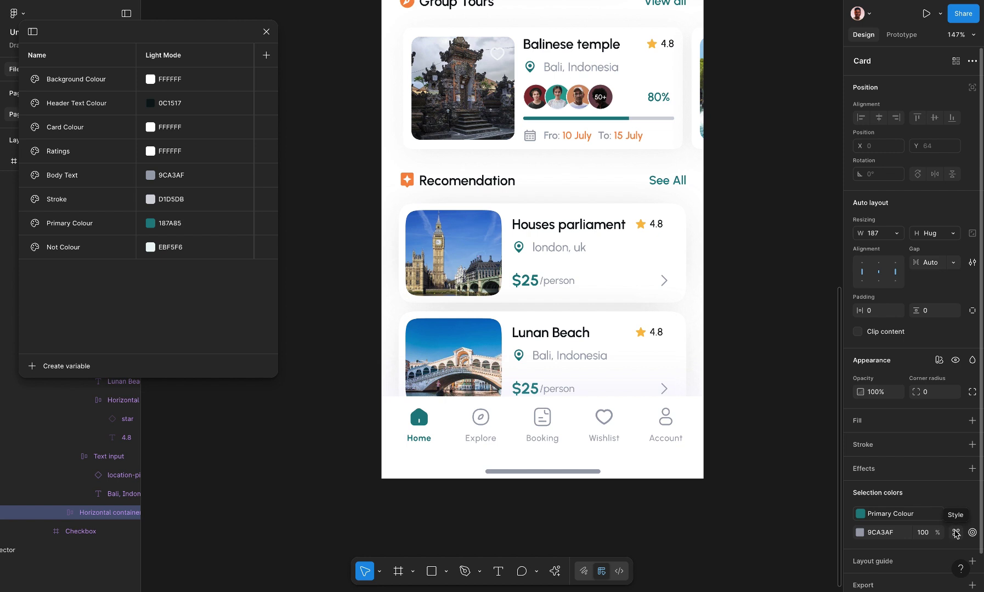
left_click(956, 532)
left_click(762, 515)
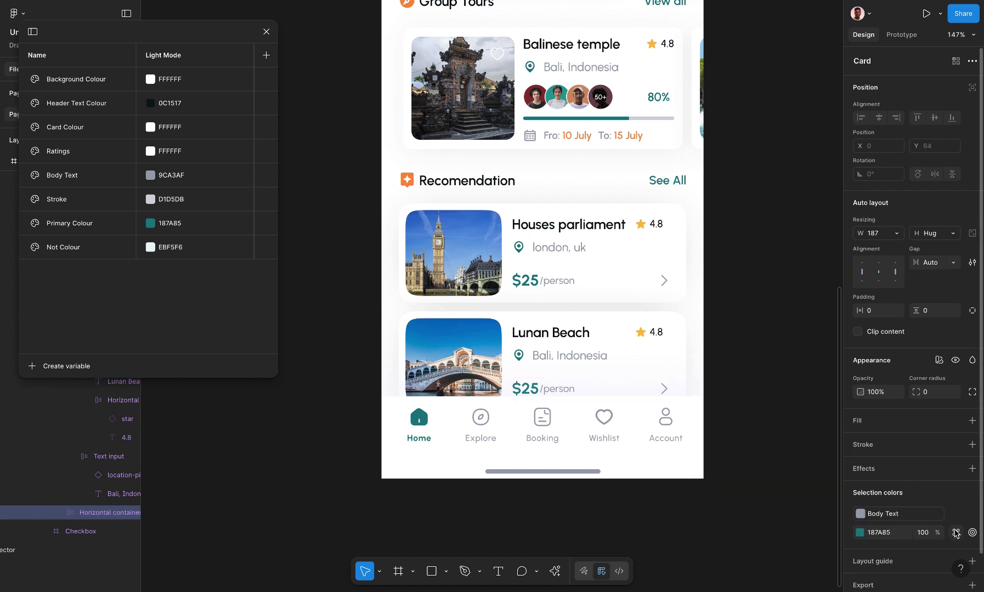
left_click(956, 532)
left_click(768, 549)
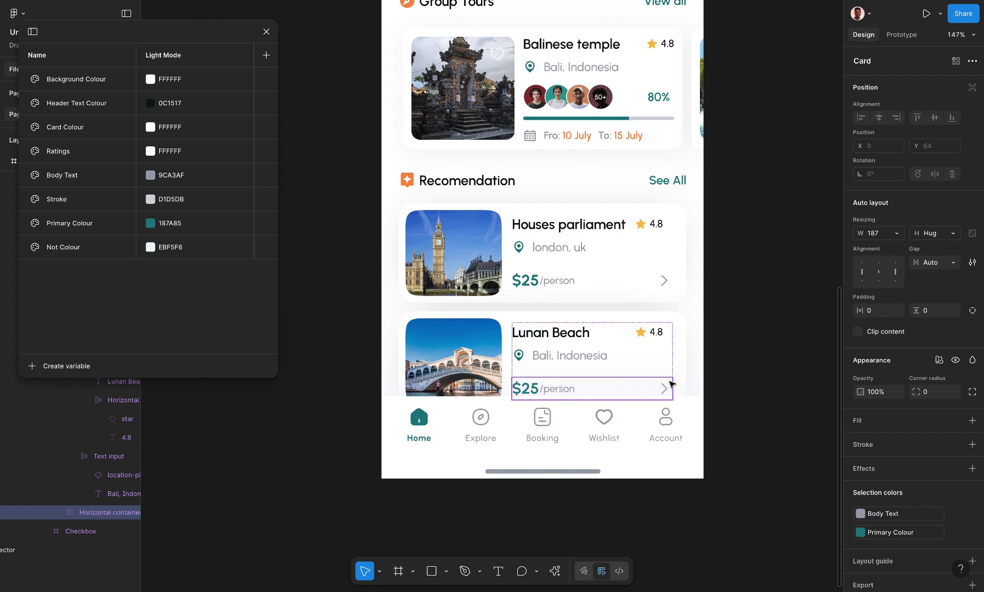
Replace the Bg Colour fill of the Bottom Bar with the file's Background Colour variable.
left_click(631, 420)
scroll(629, 429, "down", 3)
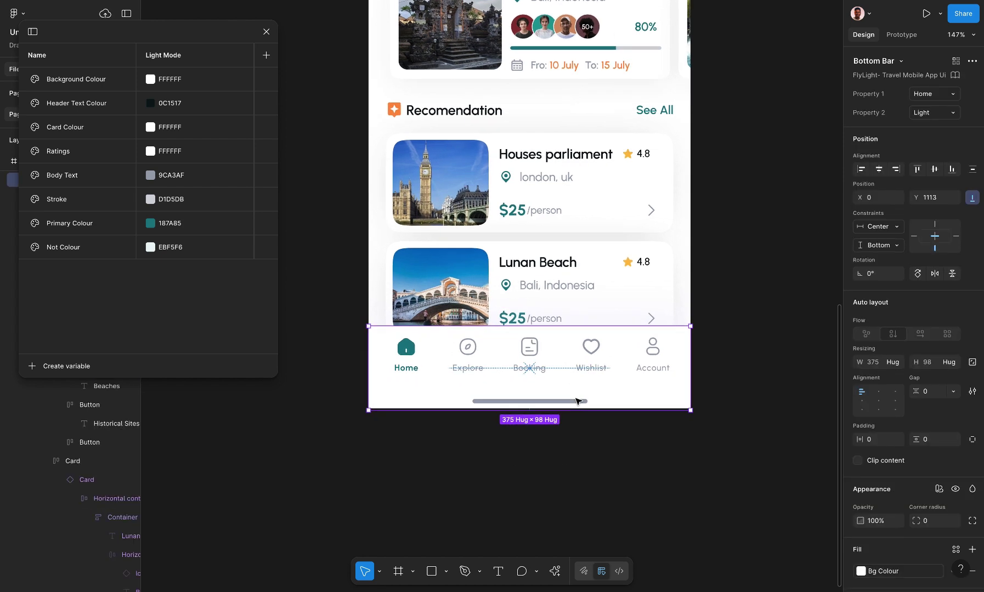
scroll(898, 499, "down", 5)
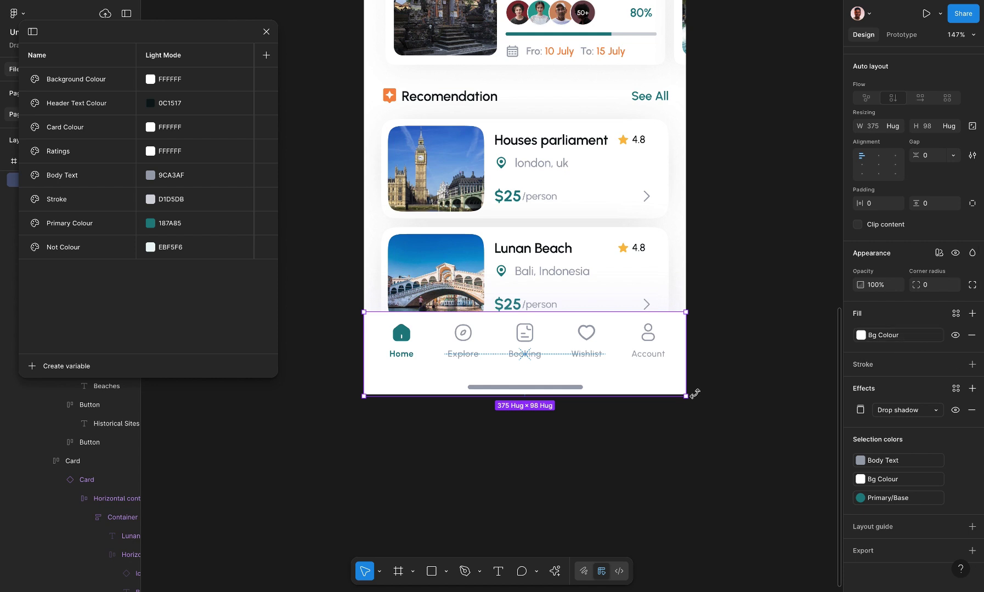
left_click(938, 335)
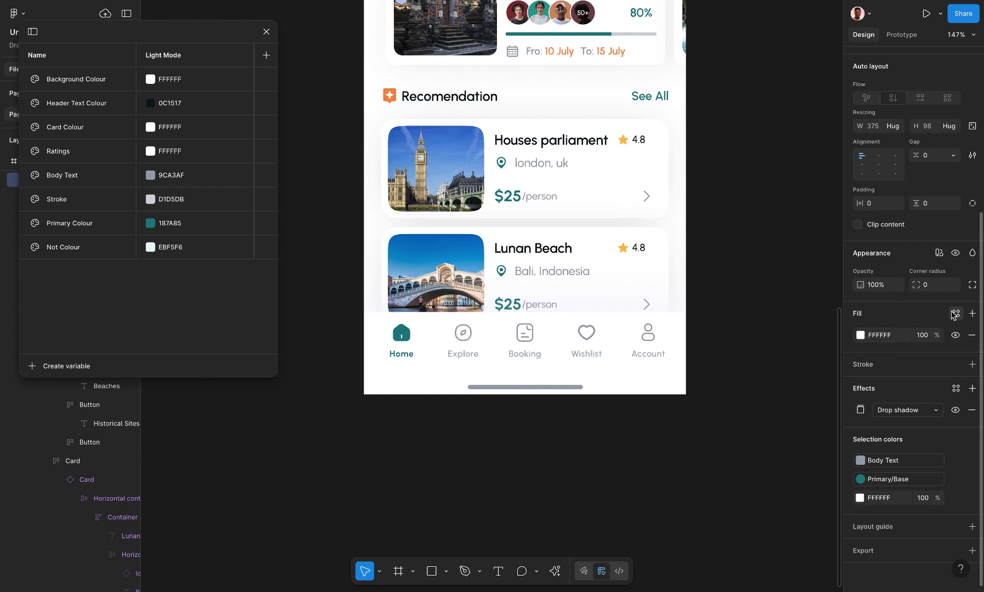
left_click(954, 313)
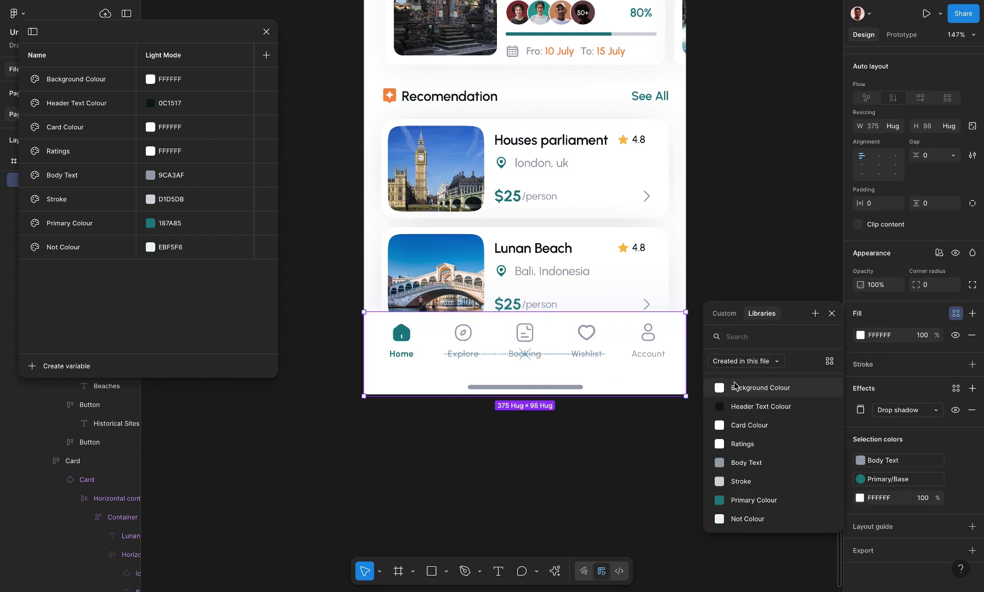
left_click(735, 387)
Relink the teal colour of the five bottom bar items, Home to Account, to the file's Primary Colour variable.
left_click(407, 339)
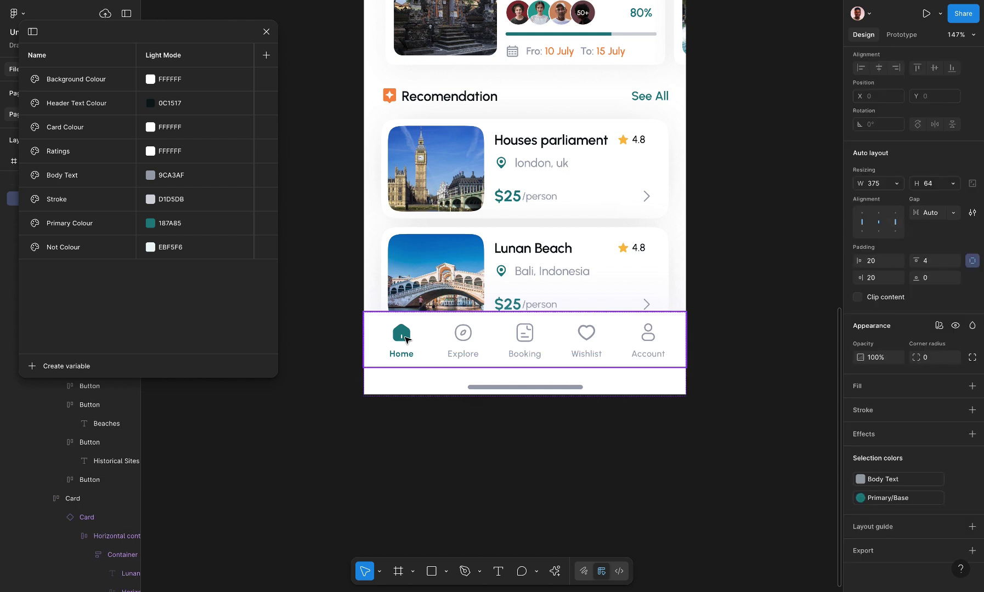
left_click(407, 339)
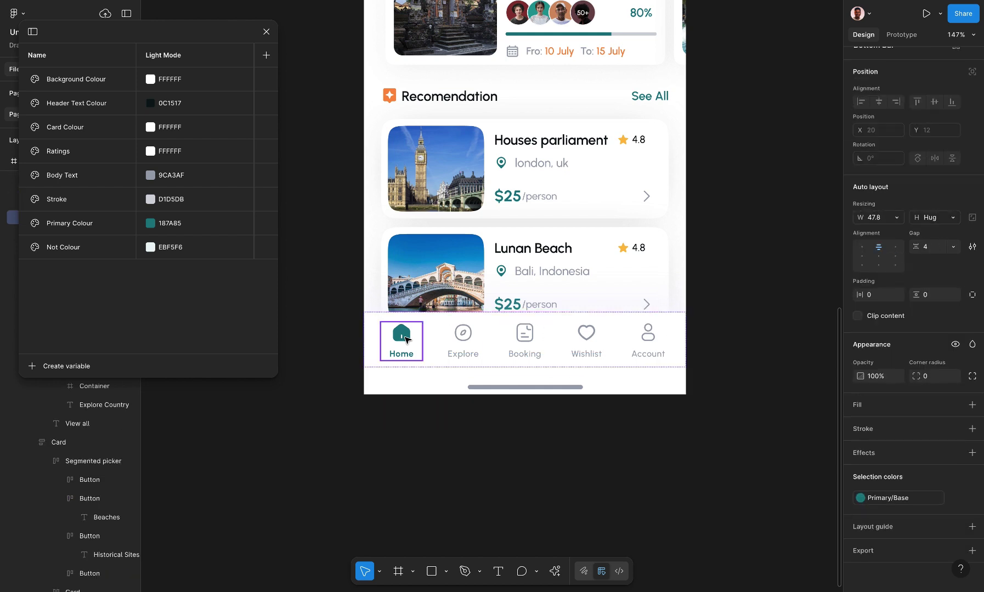
left_click(467, 348, "shift")
left_click(525, 340, "shift")
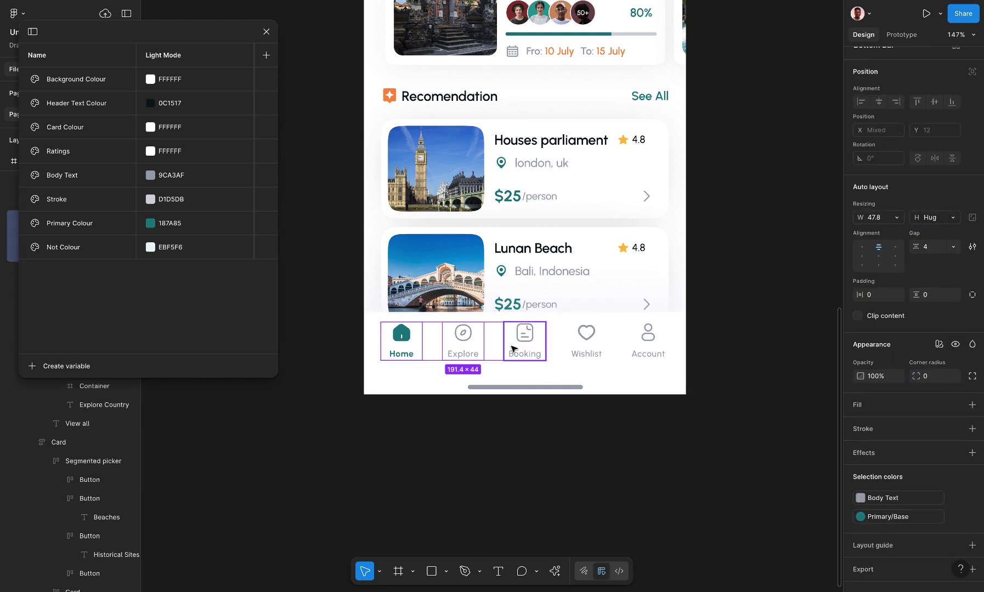
left_click(586, 340, "shift")
left_click(648, 340, "shift")
scroll(889, 455, "down", 1)
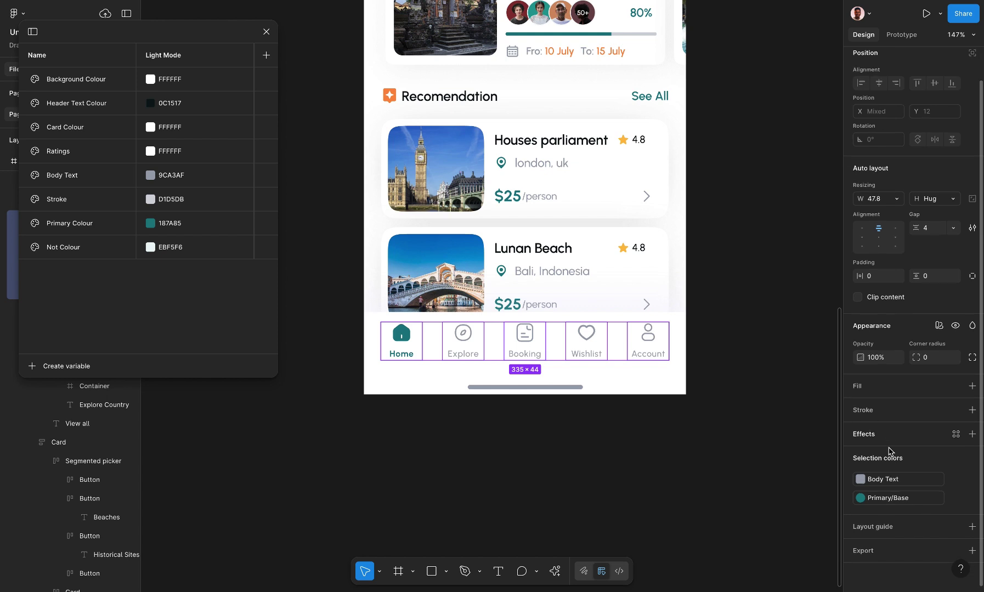
left_click(924, 499)
left_click(956, 498)
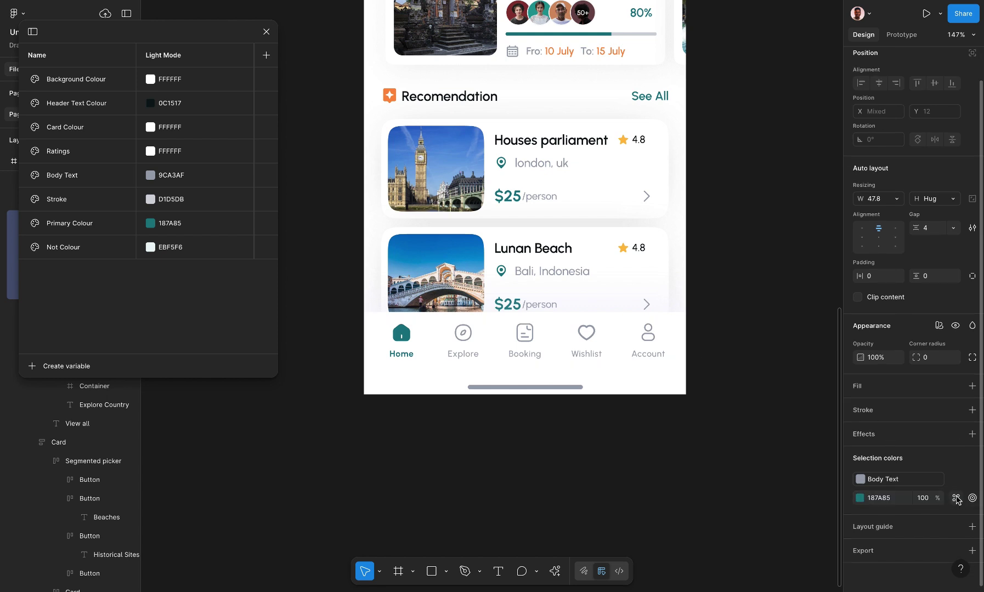
left_click(957, 498)
left_click(745, 552)
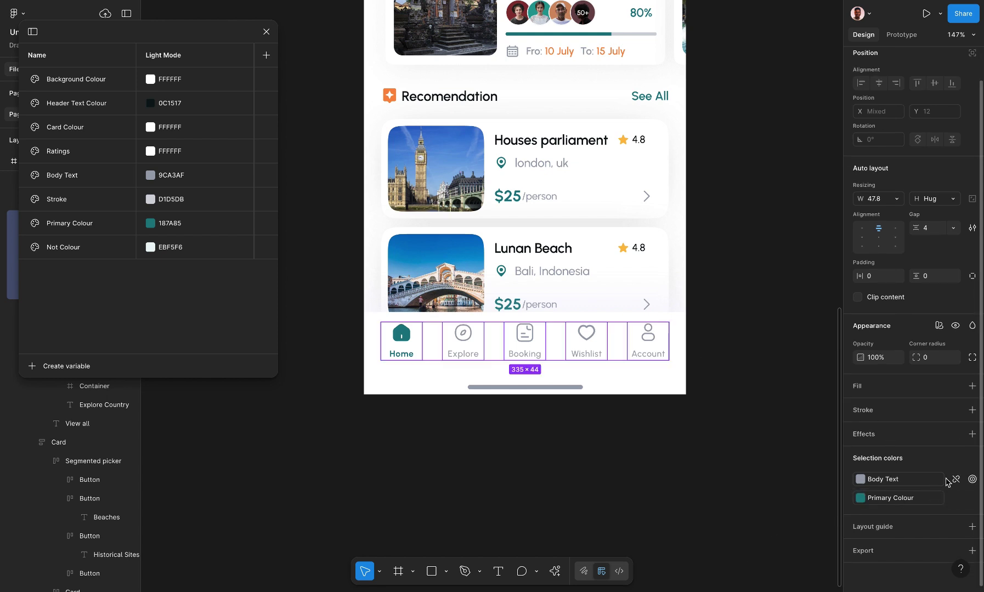
Relink the grey colour of the bottom bar's five items to the file's Body Text variable.
left_click(956, 480)
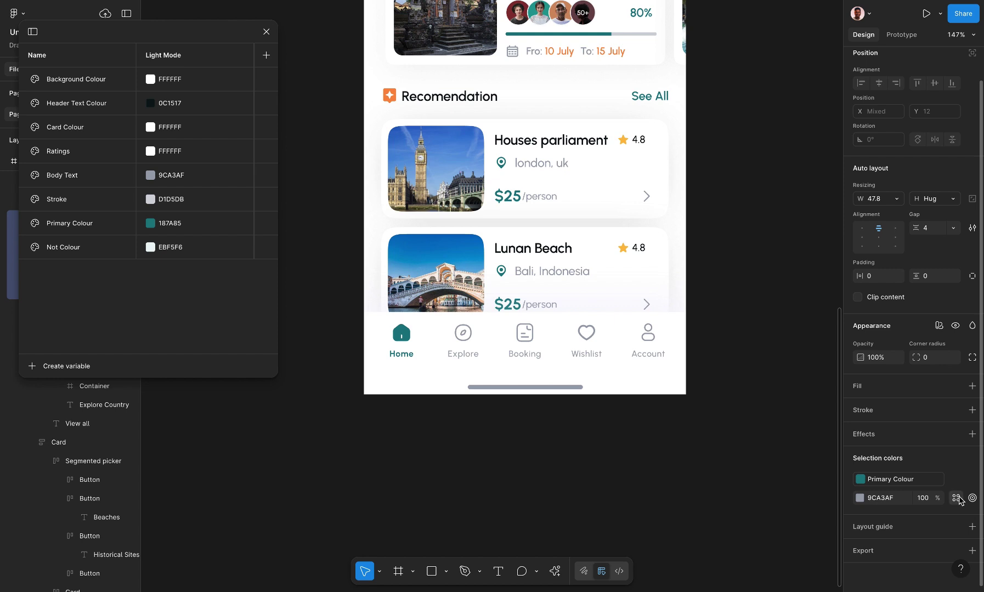
left_click(957, 498)
left_click(747, 513)
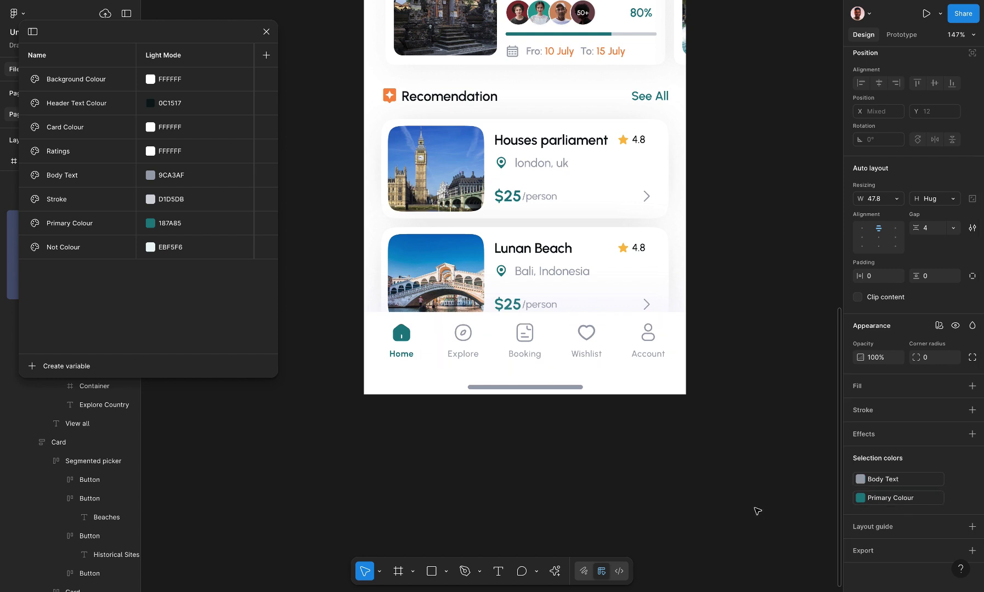
left_click(750, 315)
Relink the colour of the Home Indicator below the bottom bar items to the file's Body Text variable.
scroll(750, 316, "down", 5)
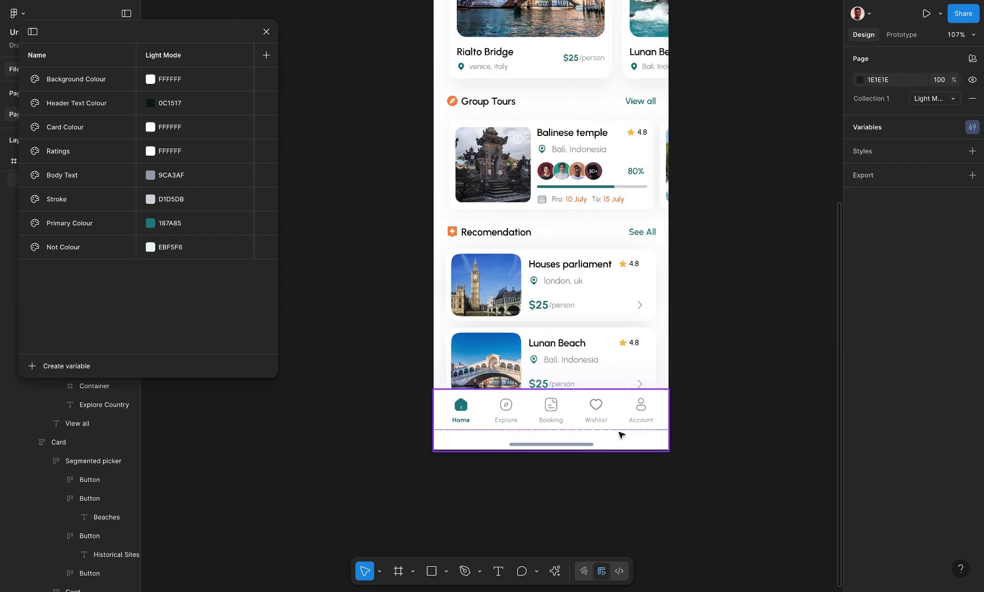
left_click(622, 438)
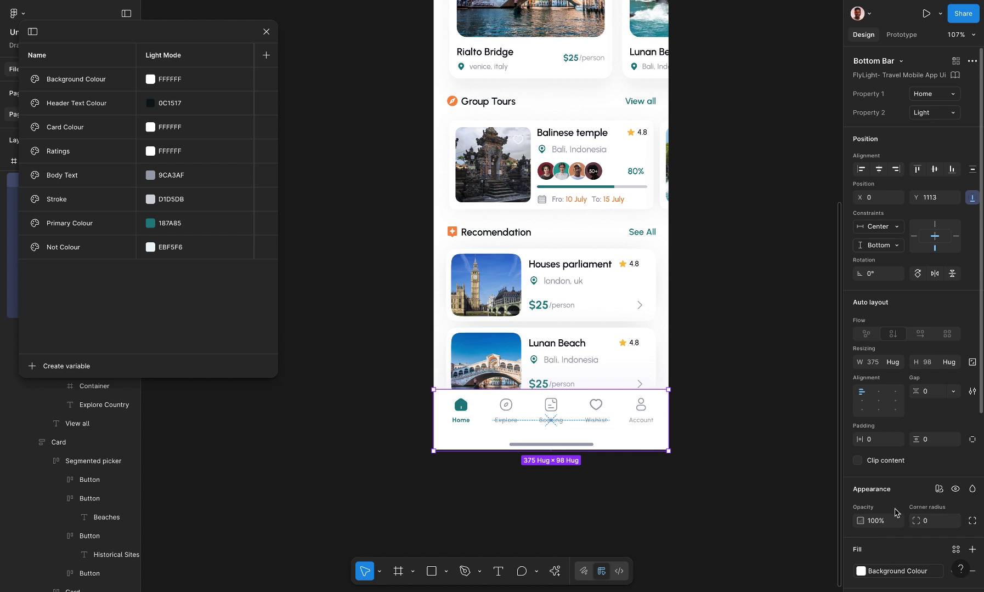
scroll(896, 513, "down", 4)
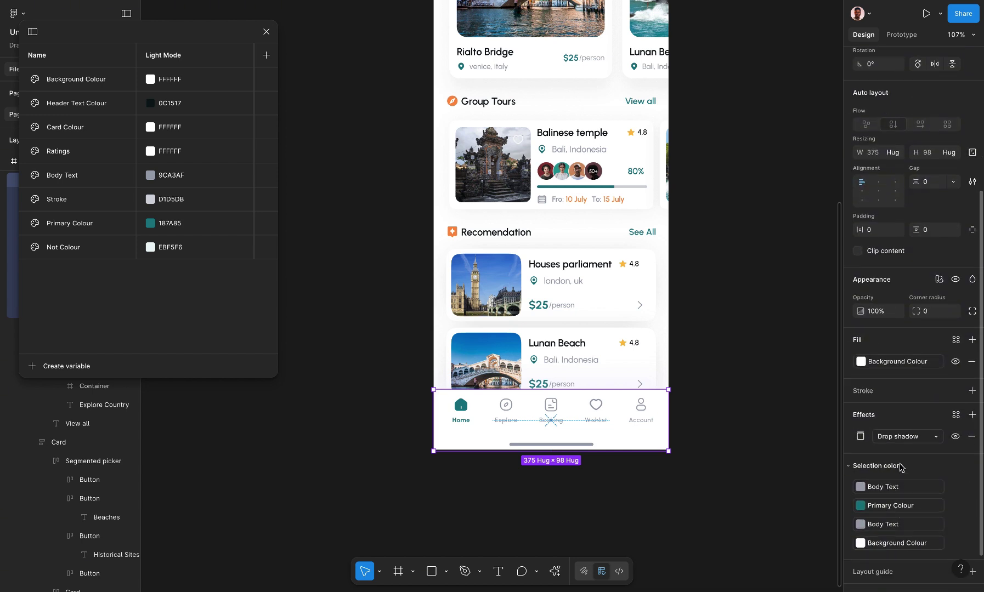
left_click(559, 445)
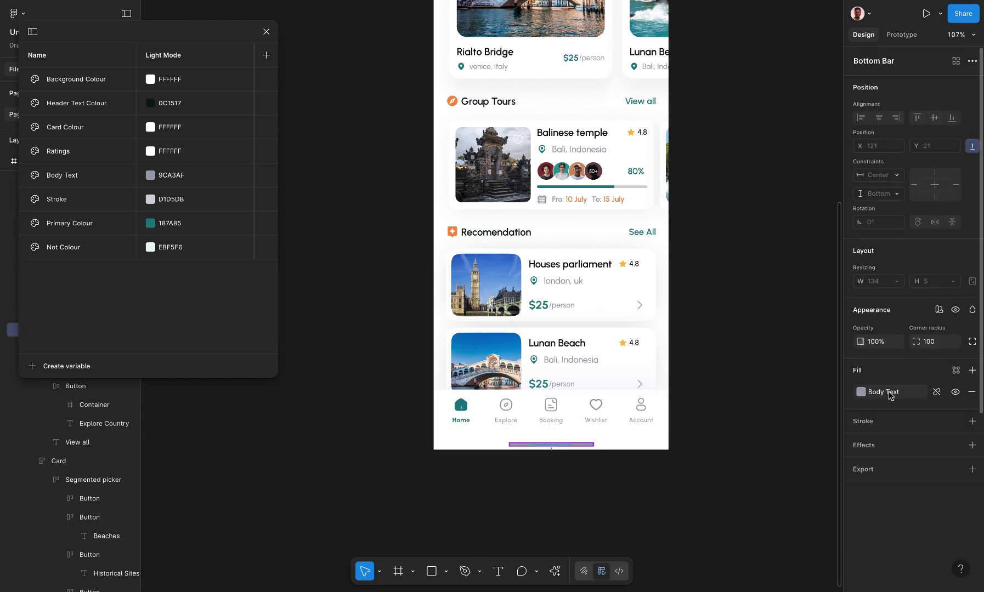
left_click(712, 387)
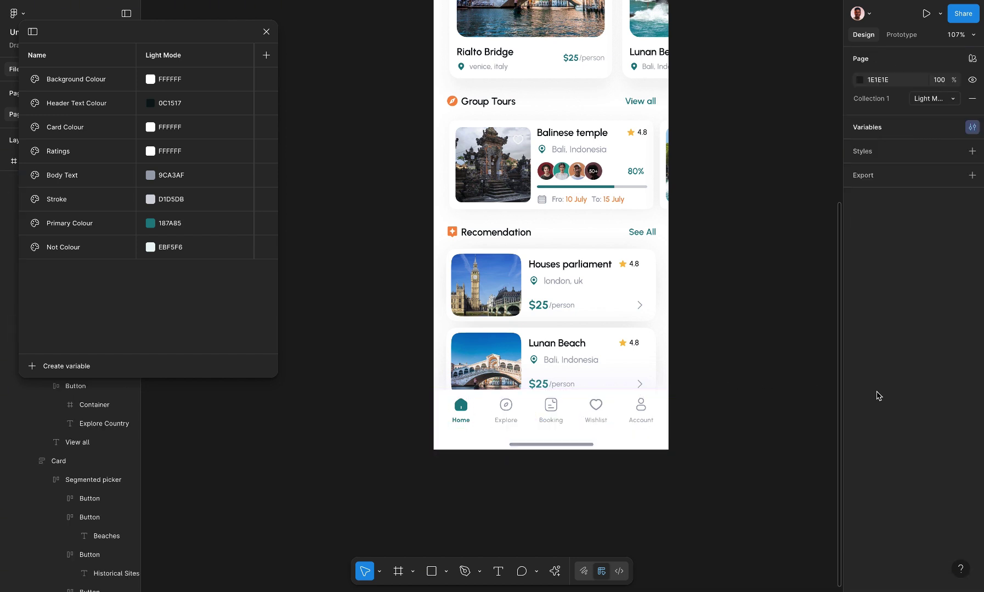
left_click(626, 445)
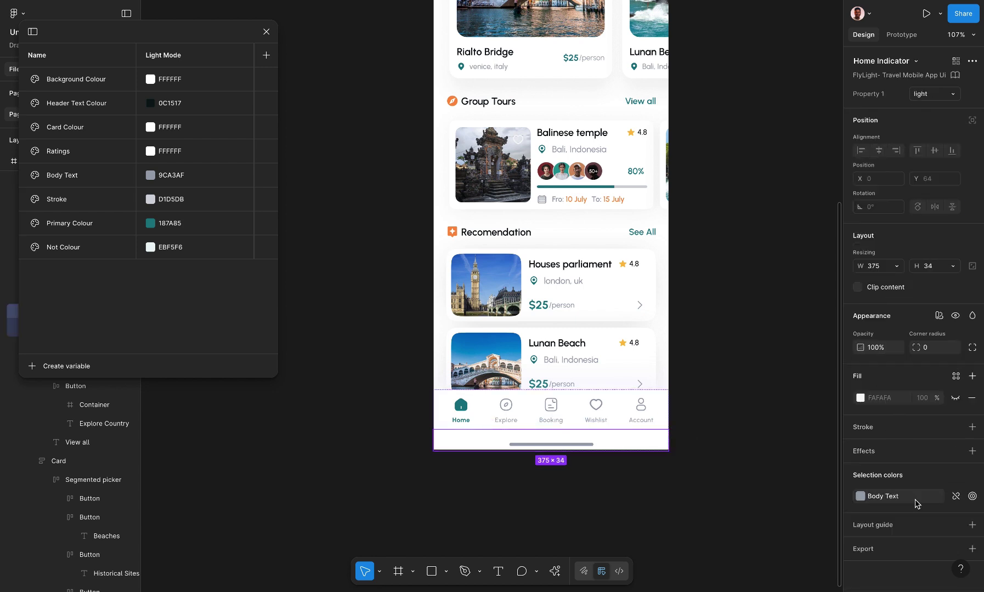
left_click(956, 497)
left_click(955, 497)
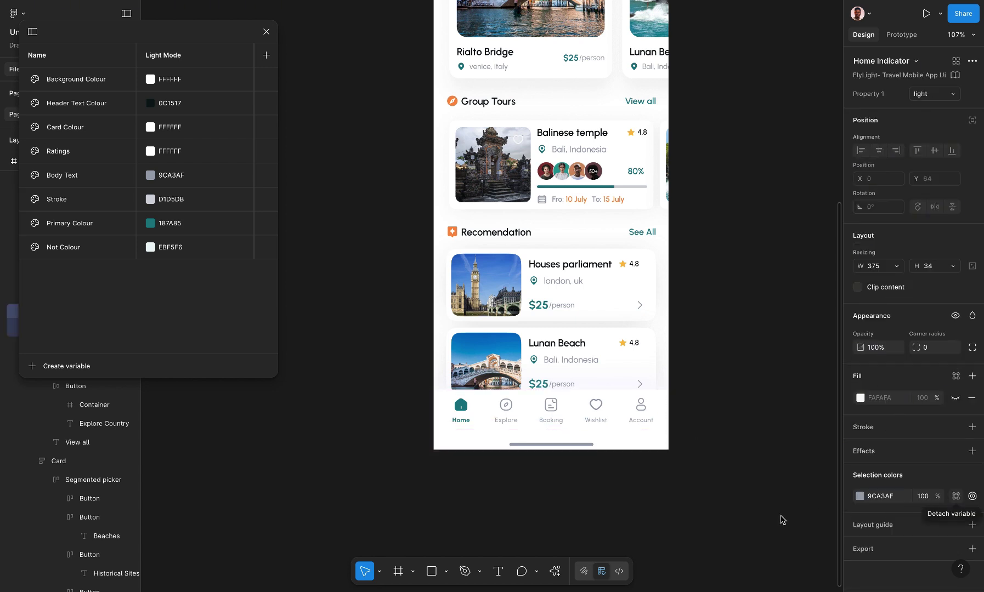
left_click(745, 514)
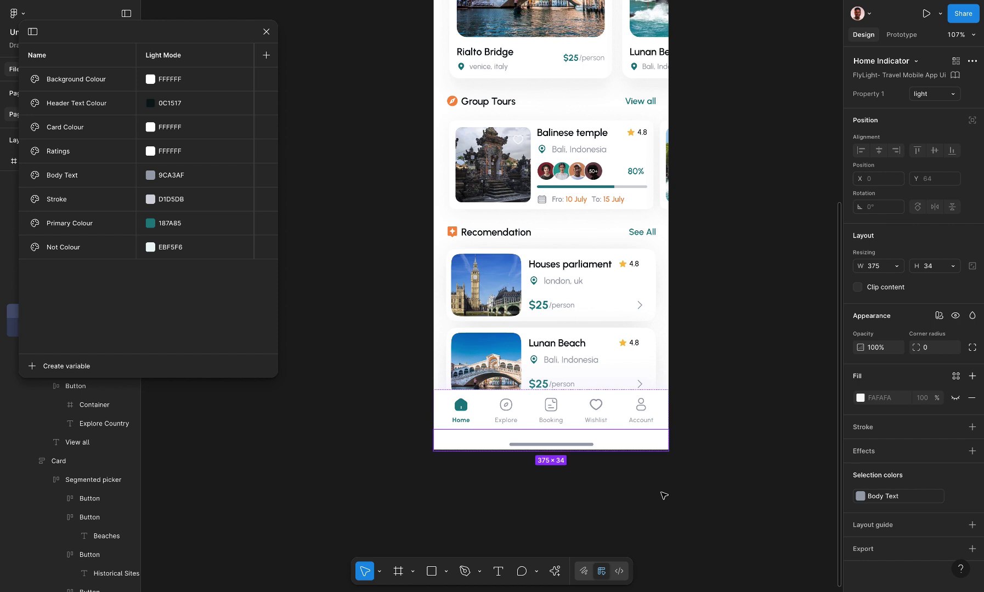
left_click(663, 496)
Review the Light Mode and Dark Mode values of the colour variables side by side, and close the variables table.
key("shift+1")
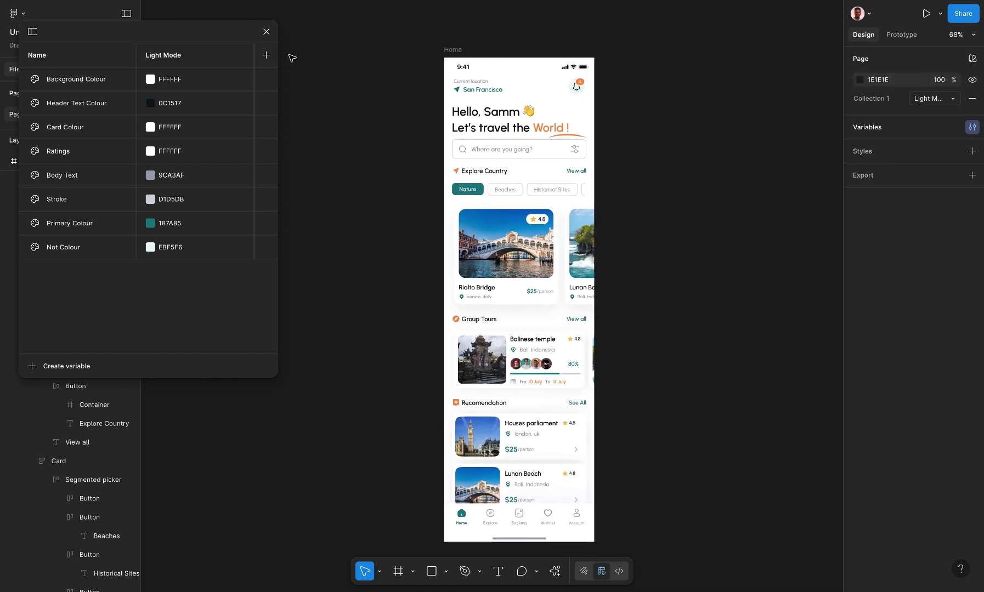
left_click_drag(367, 93, 388, 93)
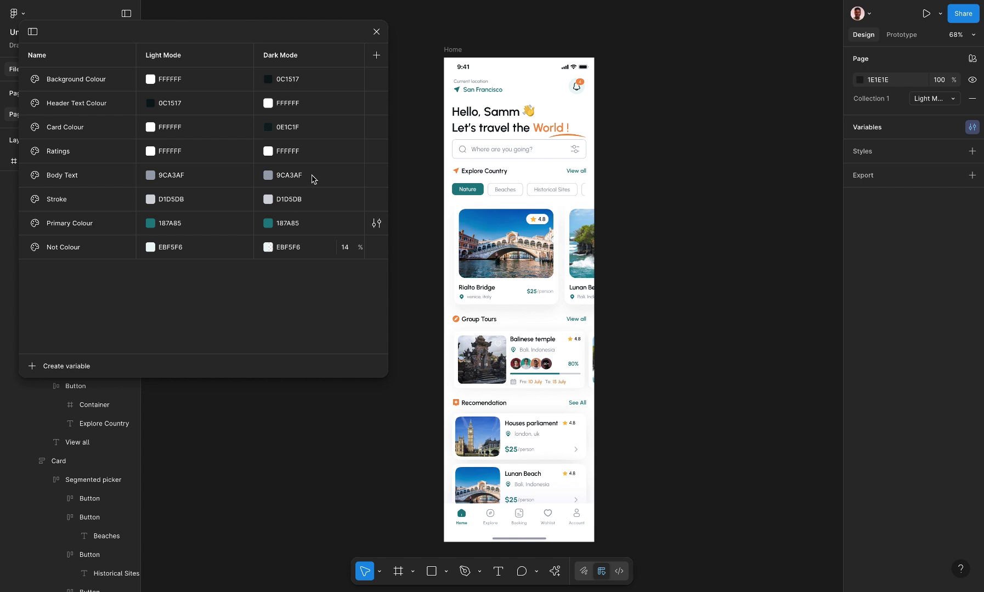
left_click(379, 77)
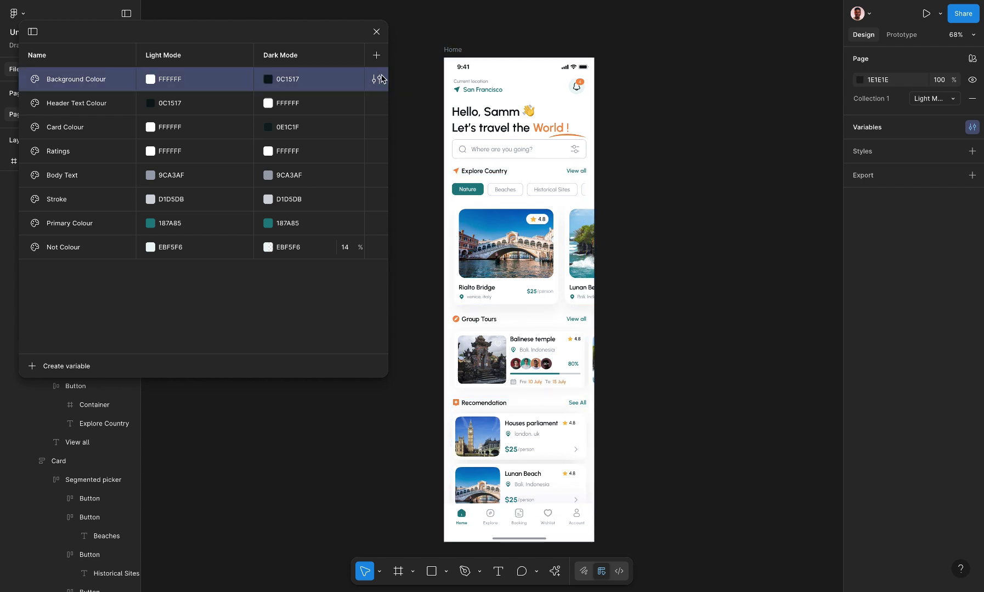
left_click(453, 49)
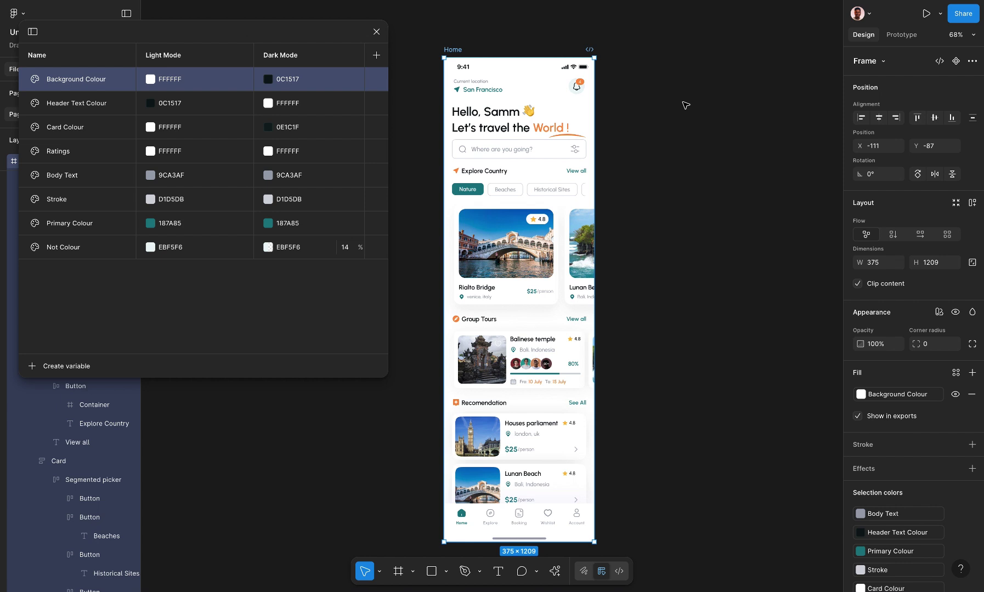
key("Escape")
left_click(376, 31)
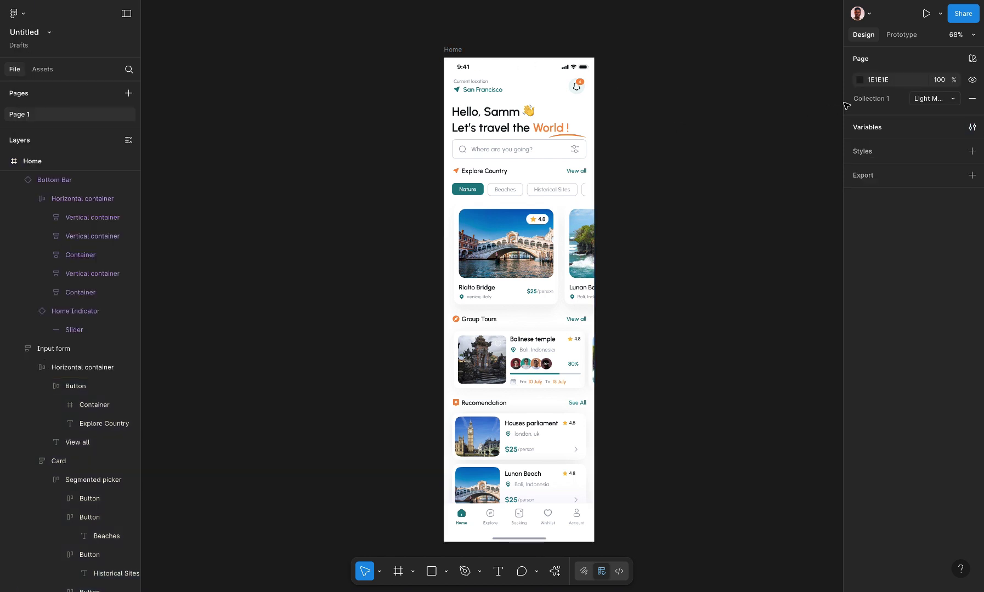
scroll(741, 140, "down", 2)
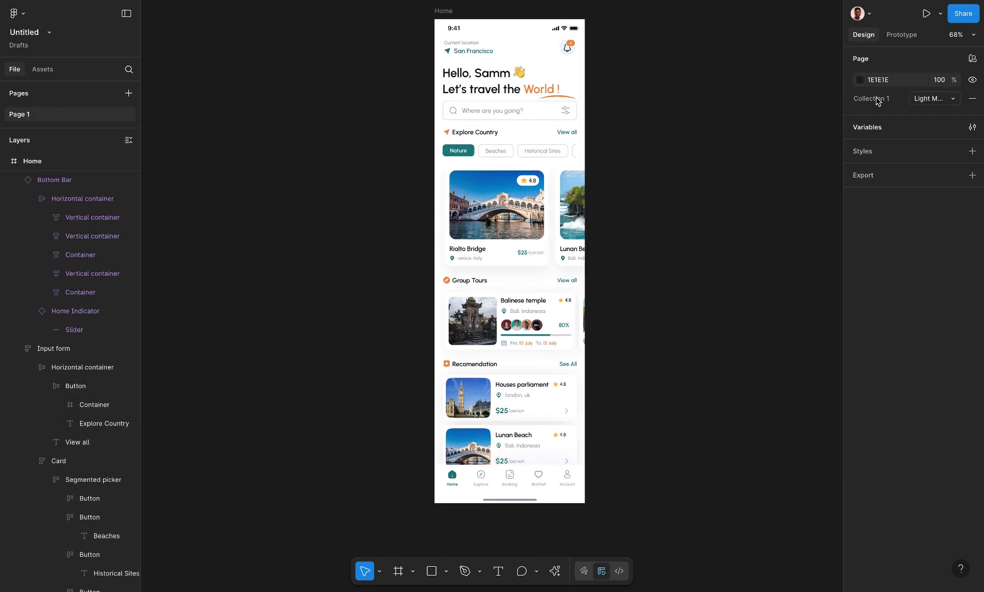
left_click(935, 103)
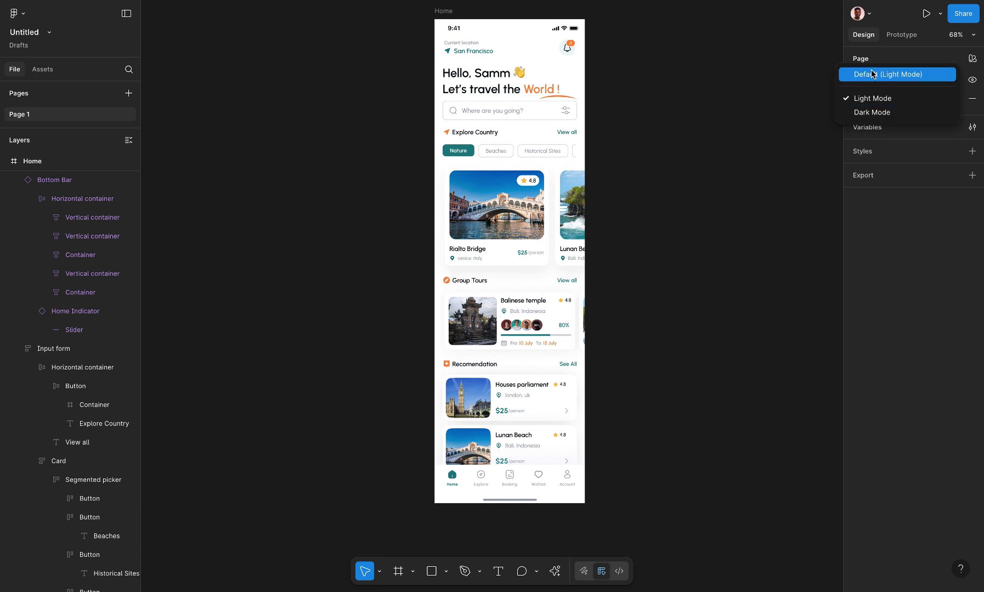
left_click(789, 169)
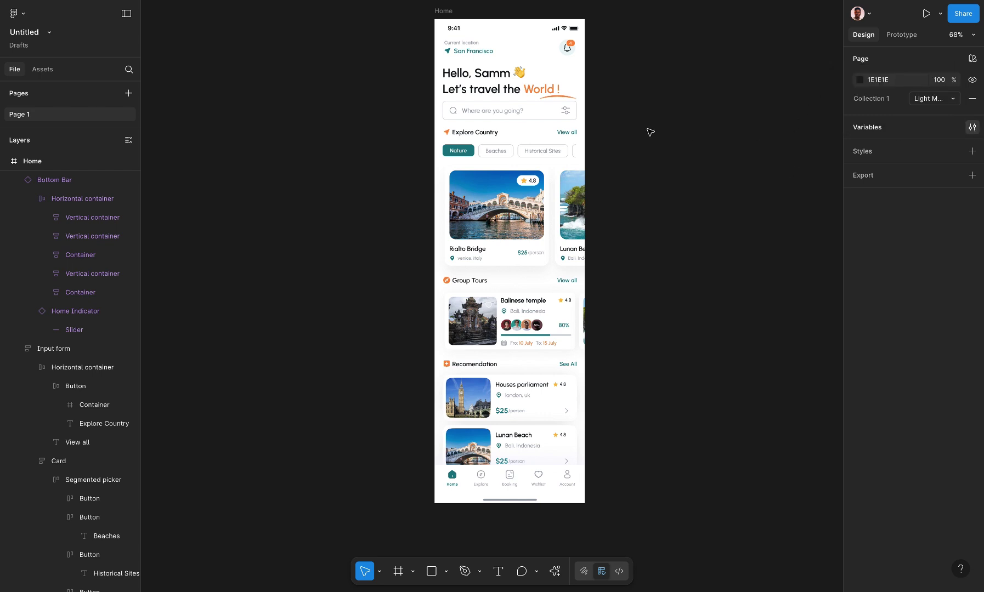
Rename the variable collection "Collection 1" as "New Theme" and close the variables table.
left_click(33, 31)
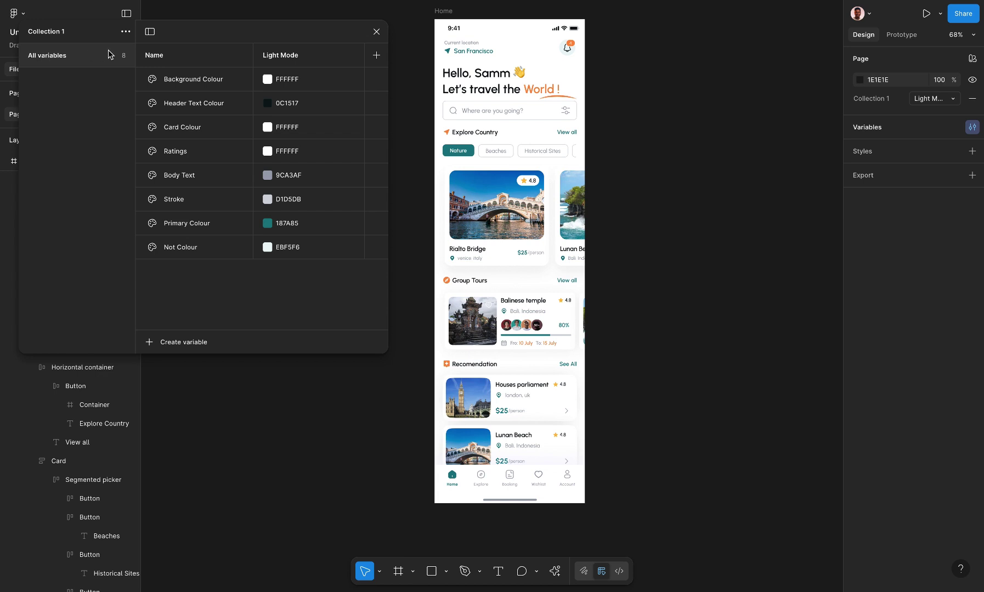
left_click(126, 32)
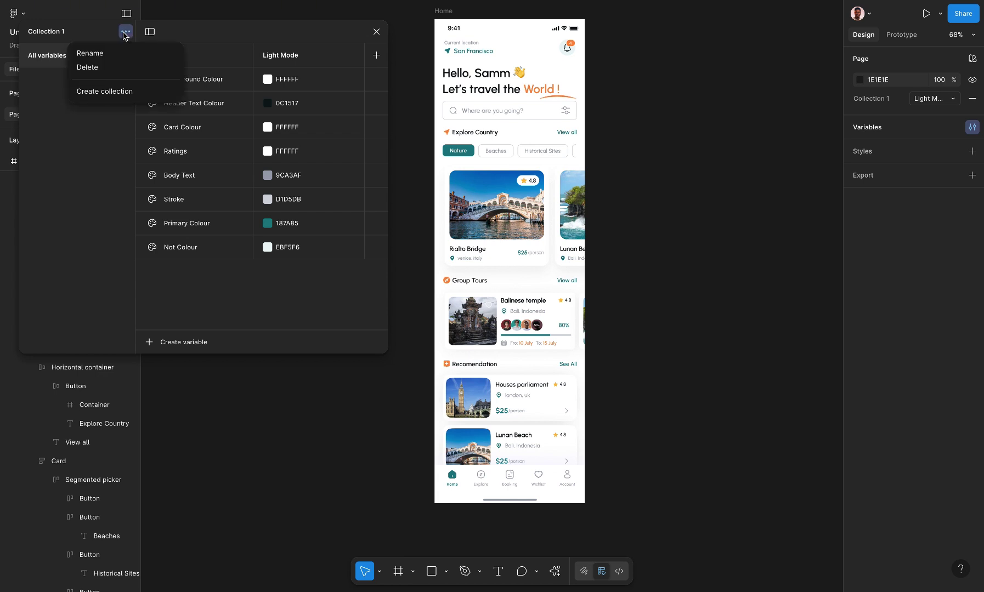
left_click(101, 54)
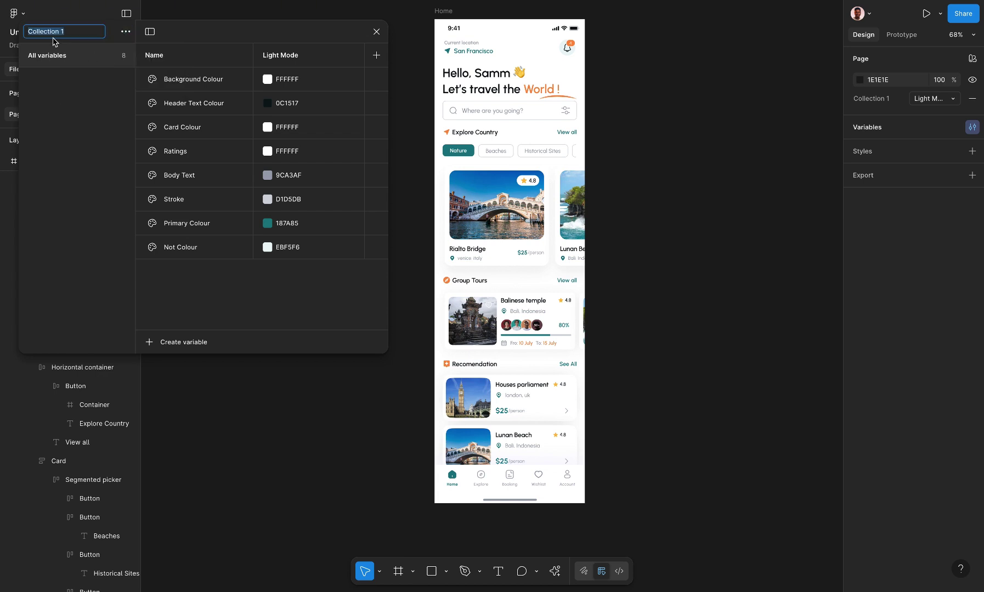
type("New Theme")
key("Return")
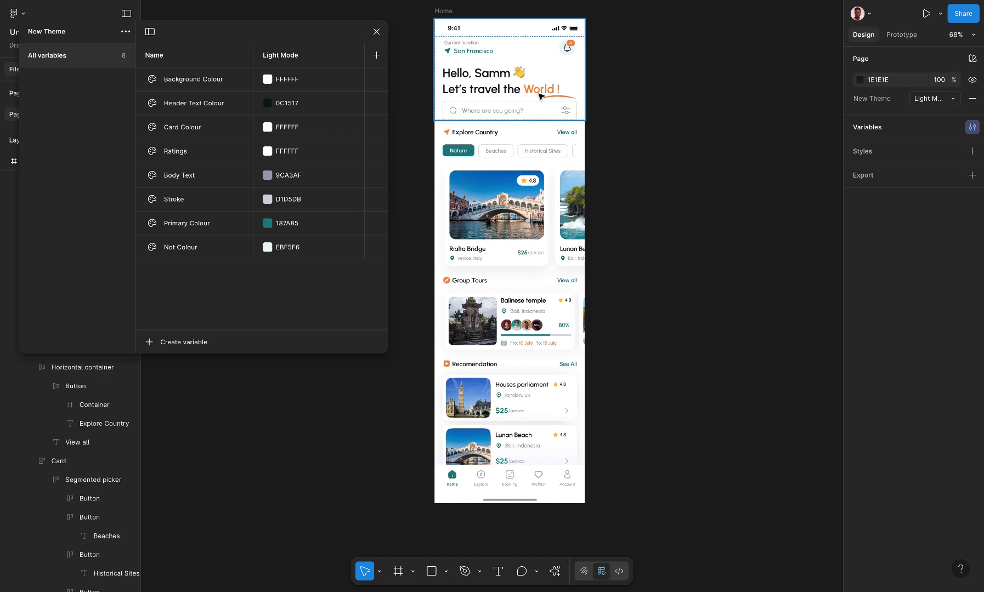
left_click(376, 32)
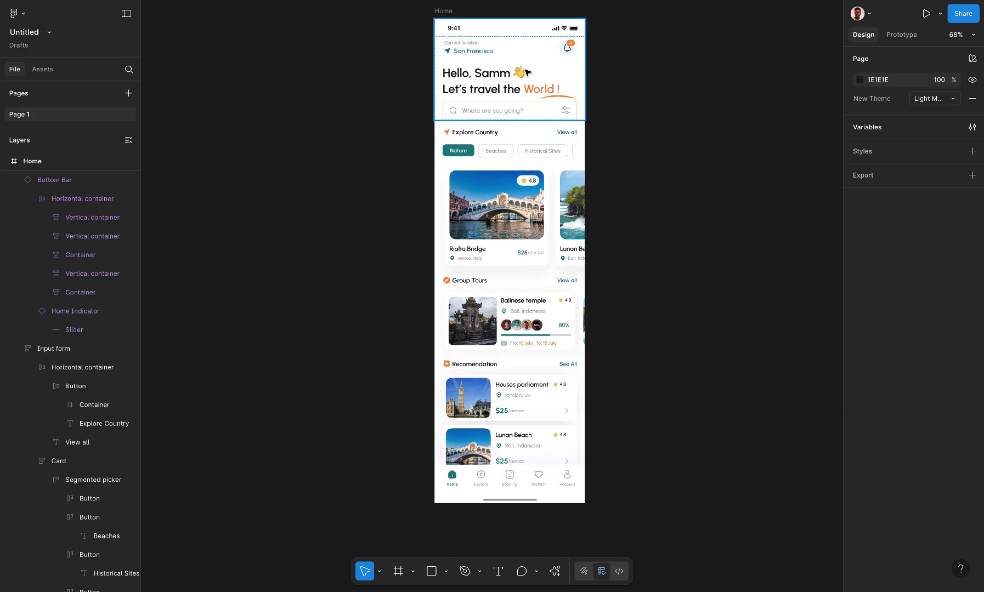
Set the page's New Theme collection to Dark Mode.
scroll(527, 69, "up", 2)
scroll(527, 70, "right", 1)
left_click(936, 99)
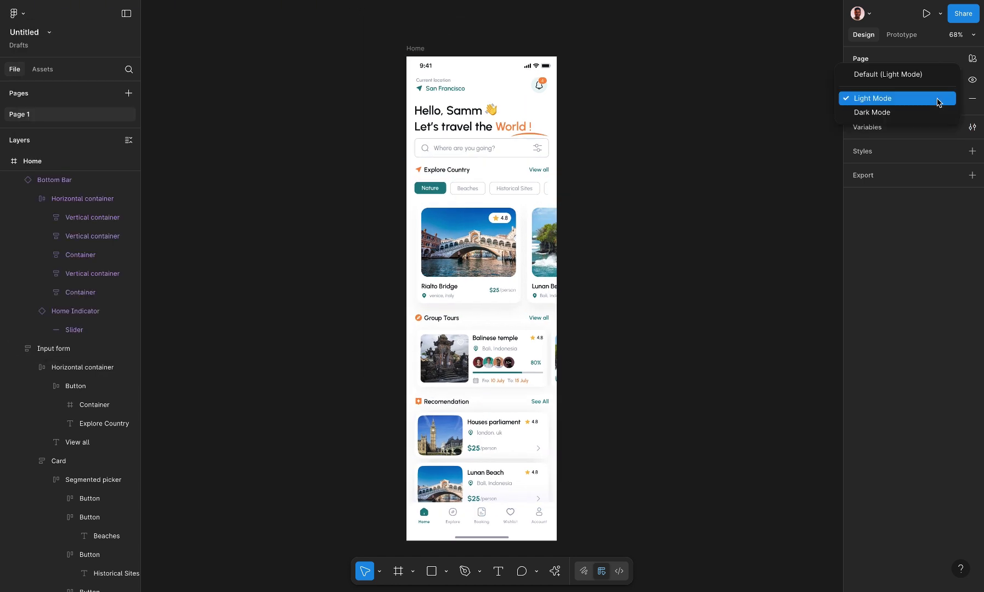
left_click(894, 113)
scroll(587, 419, "down", 1)
scroll(588, 419, "left", 1)
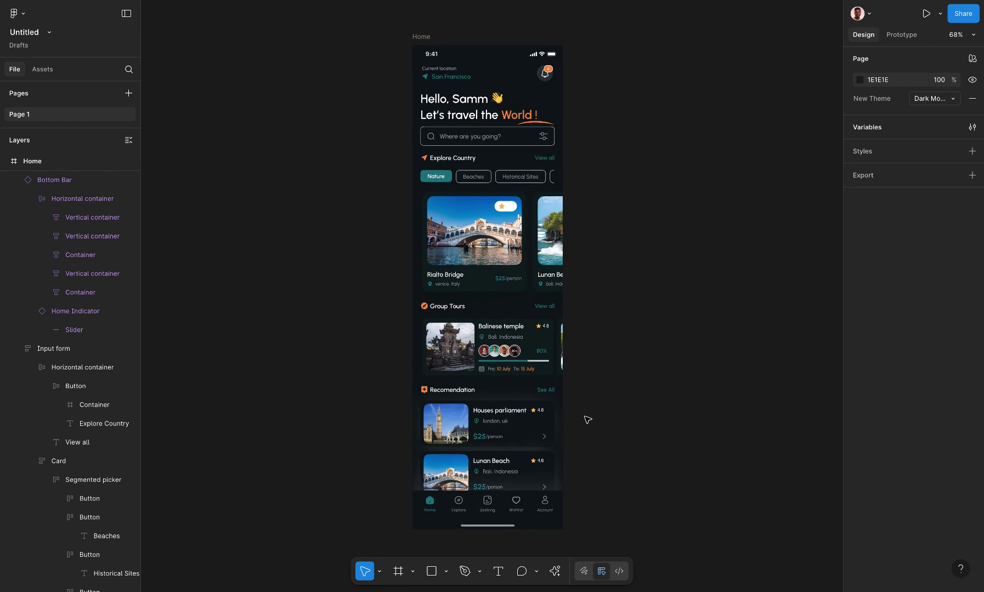
Switch the page's New Theme collection to Light Mode and back to Dark Mode, and inspect the Home screen.
left_click(942, 103)
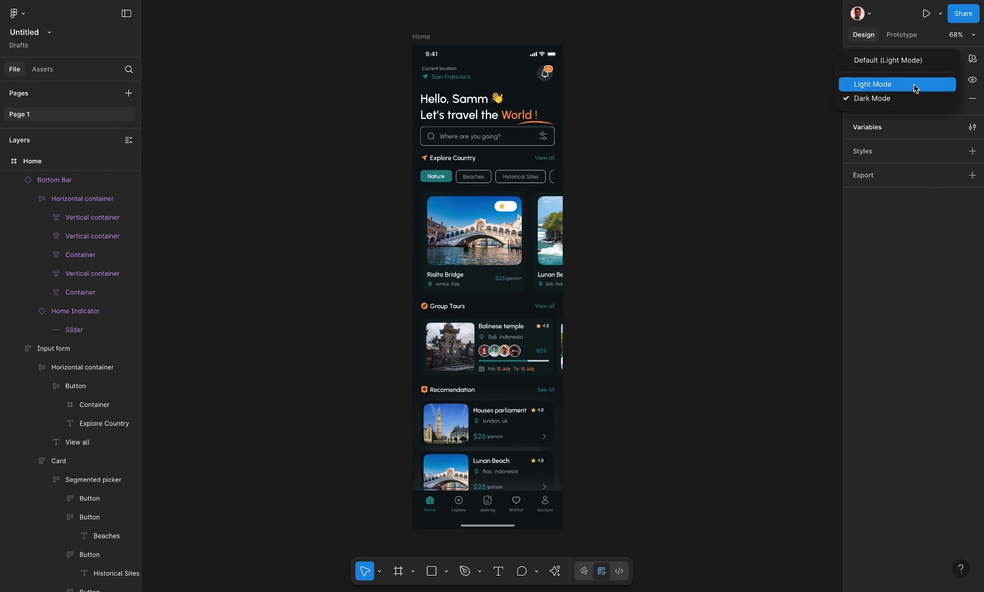
left_click(914, 83)
left_click(925, 103)
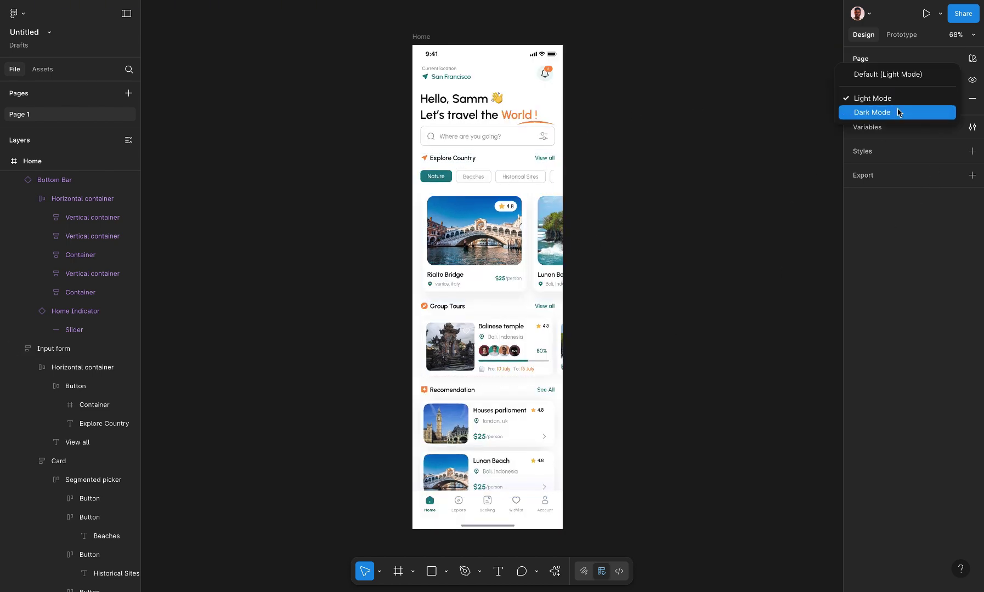
left_click(896, 112)
scroll(527, 271, "up", 4)
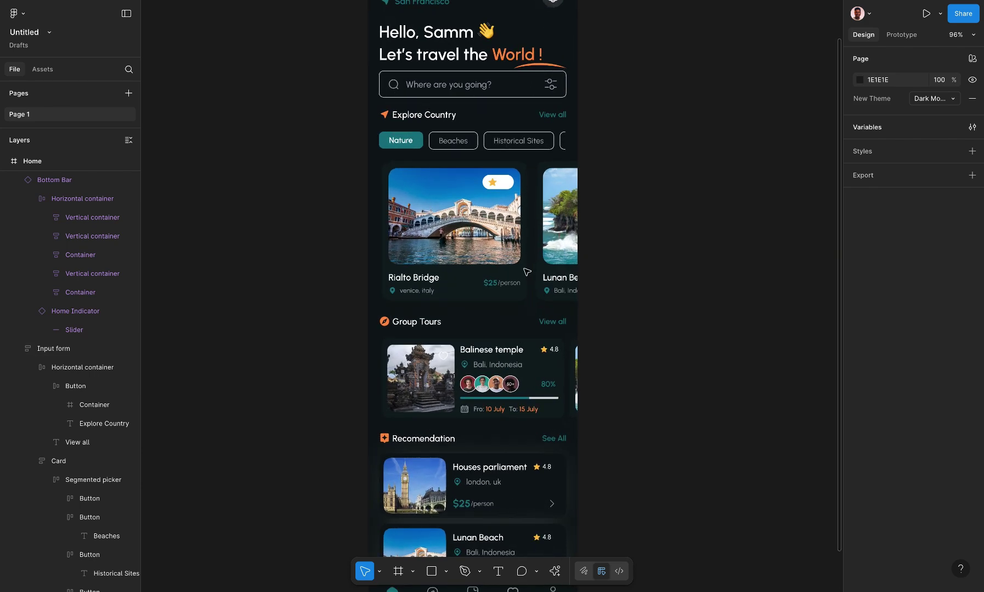
scroll(527, 272, "down", 4)
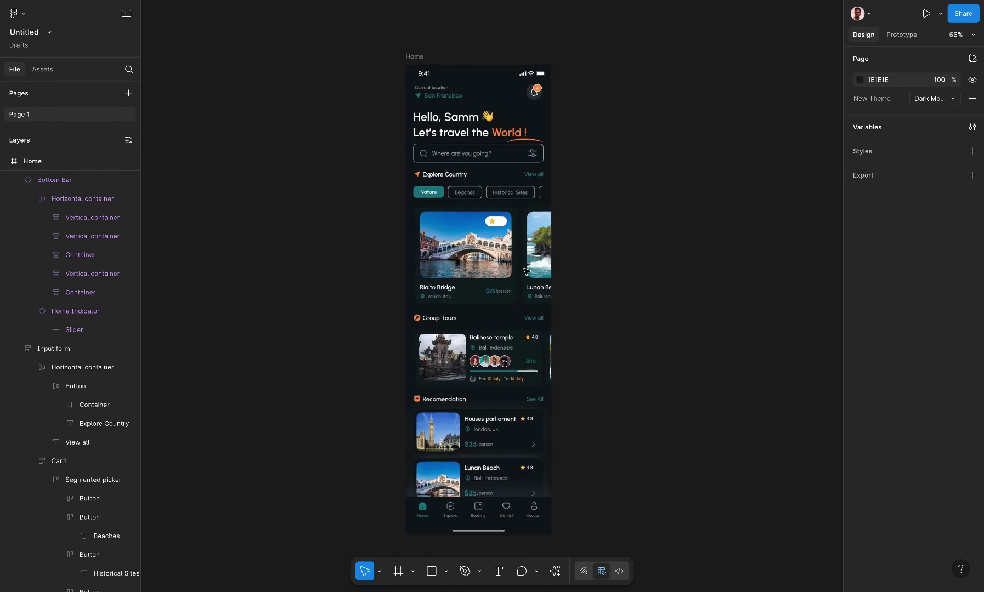
Switch the page's New Theme collection to Light Mode and view the Home screen.
scroll(527, 271, "up", 3)
scroll(526, 272, "down", 3)
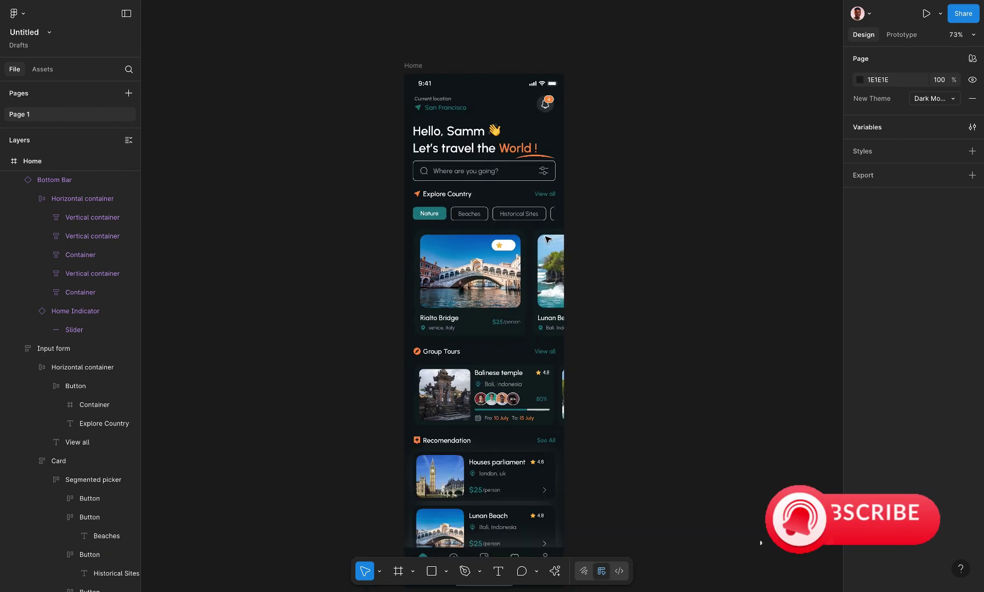
left_click(931, 99)
left_click(931, 84)
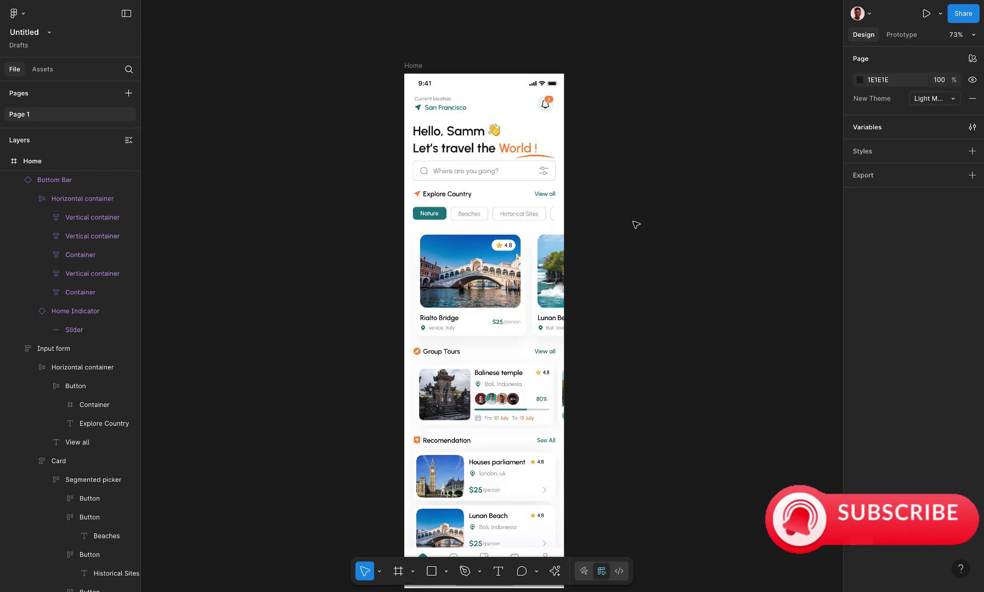
scroll(634, 222, "down", 1)
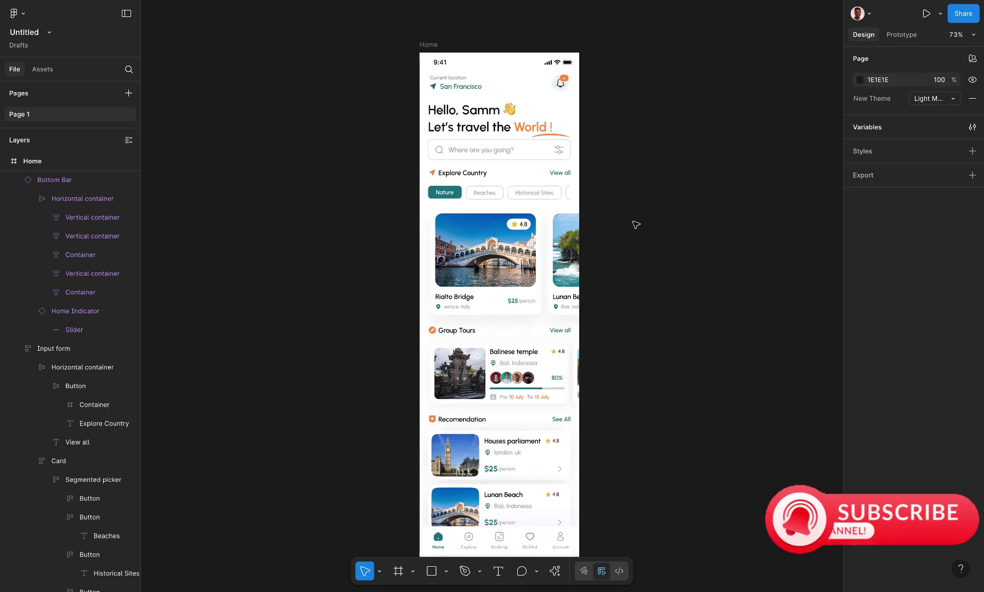
Add a new page named Dark Theme and rename Page 1 as Light Theme.
left_click(128, 94)
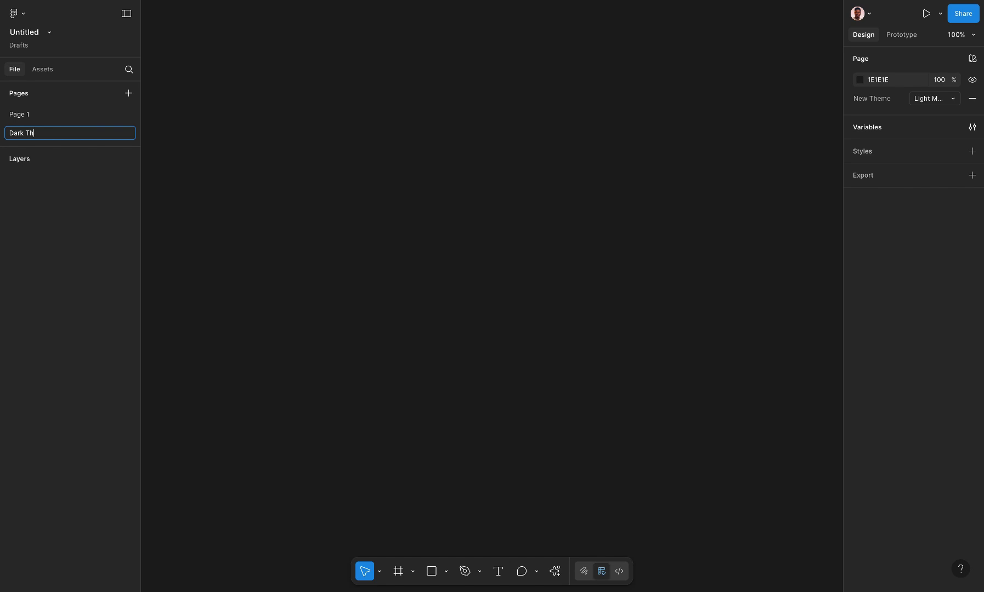
type("eme")
double_click(40, 114)
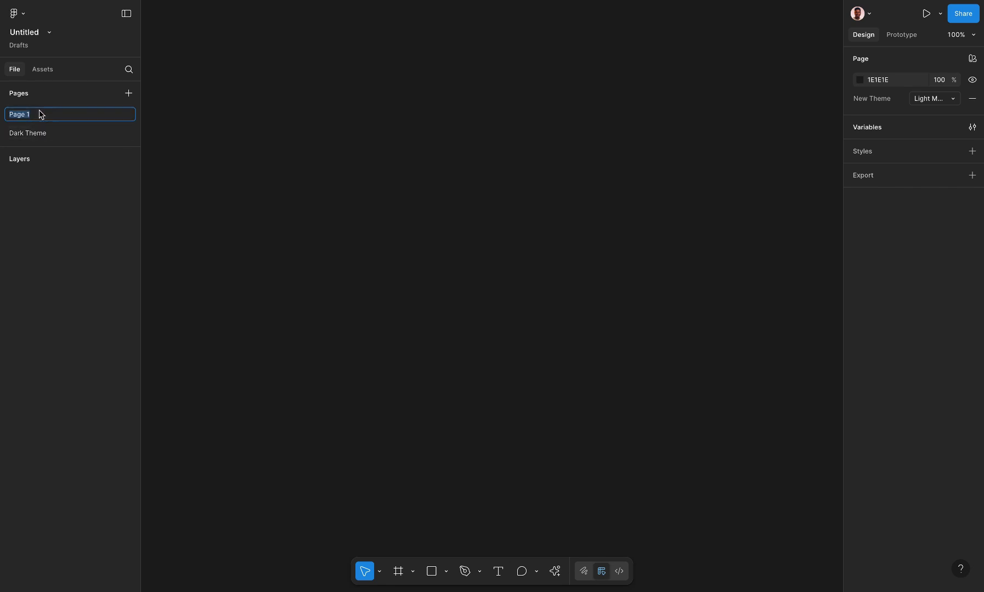
type("Lgh")
key("BackSpace")
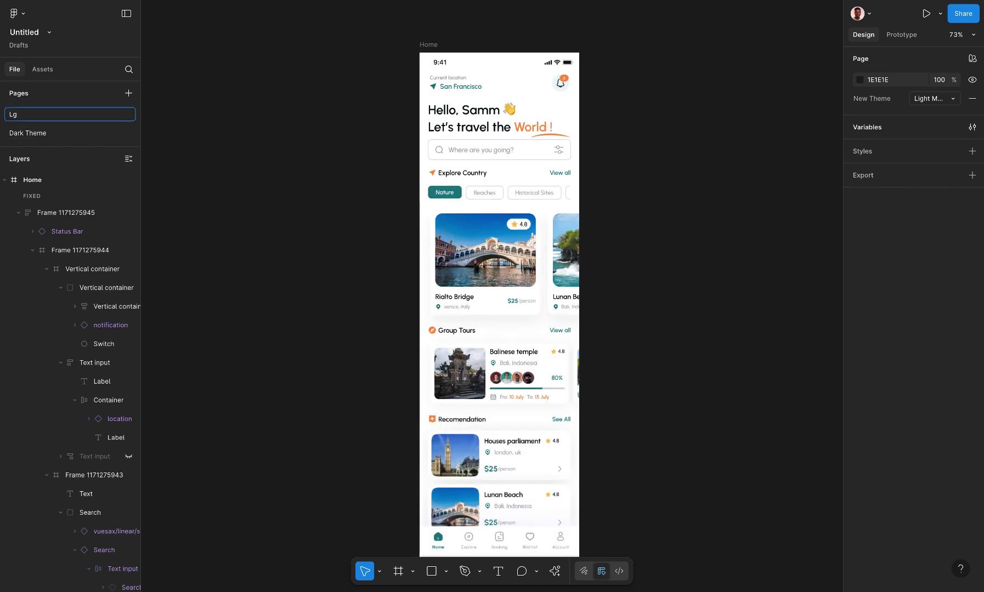
type("ight te")
key("Return")
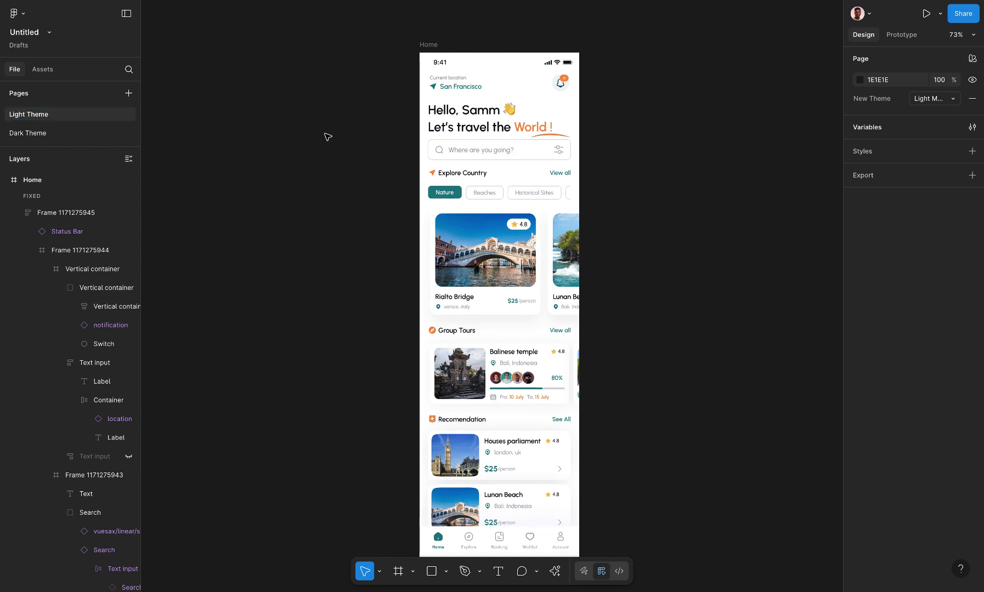
left_click(78, 132)
right_click(77, 134)
left_click(170, 113)
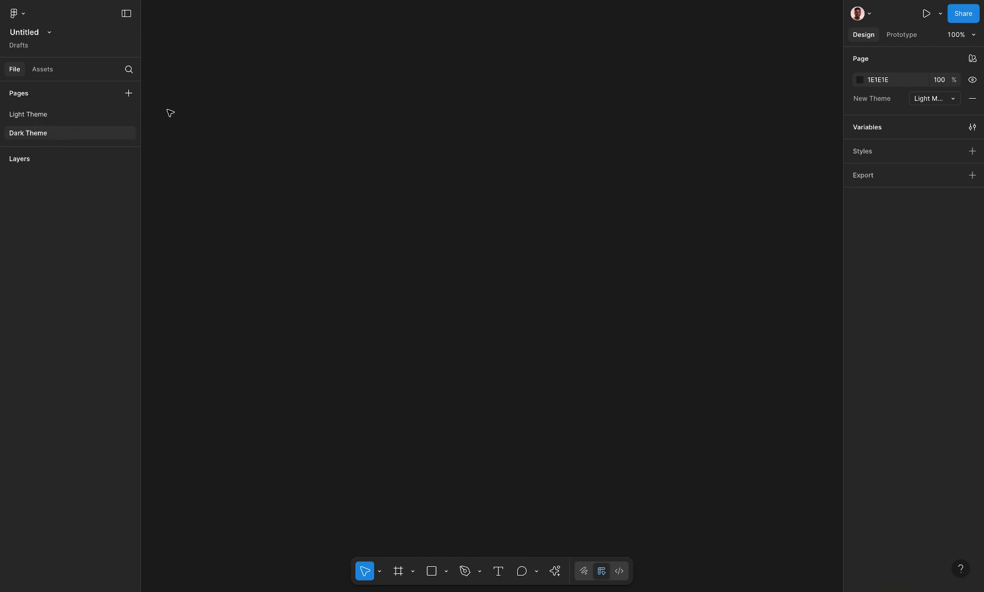
Set the New Theme collection to Light Mode on the Light Theme page.
left_click(116, 114)
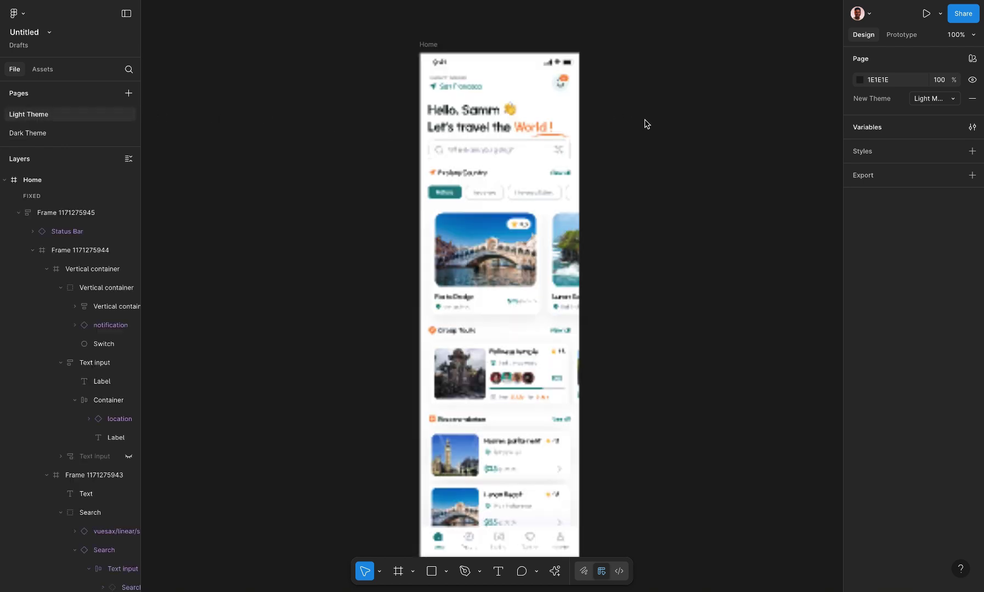
left_click(973, 58)
mouse_move(951, 95)
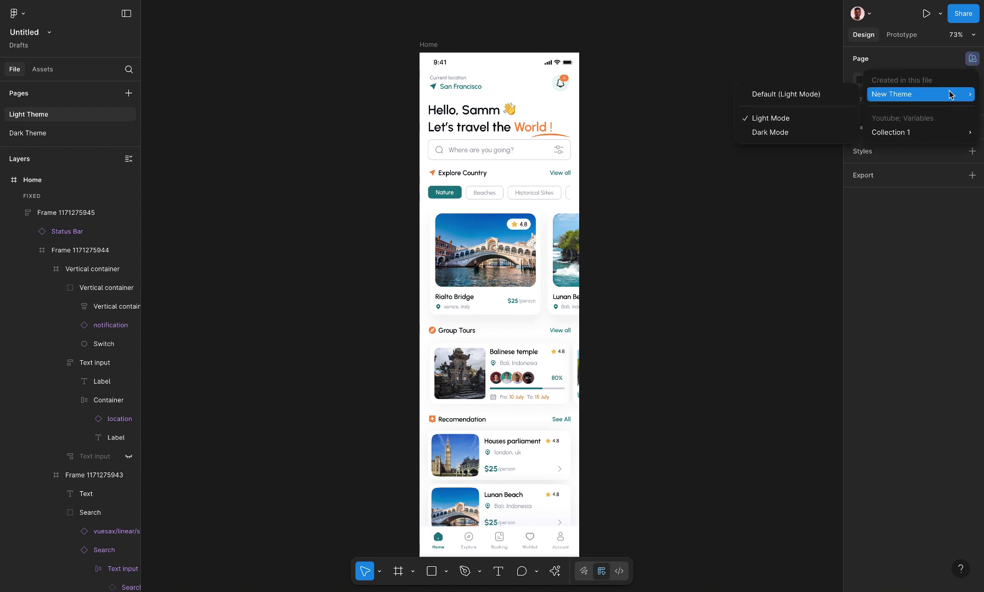
left_click(936, 50)
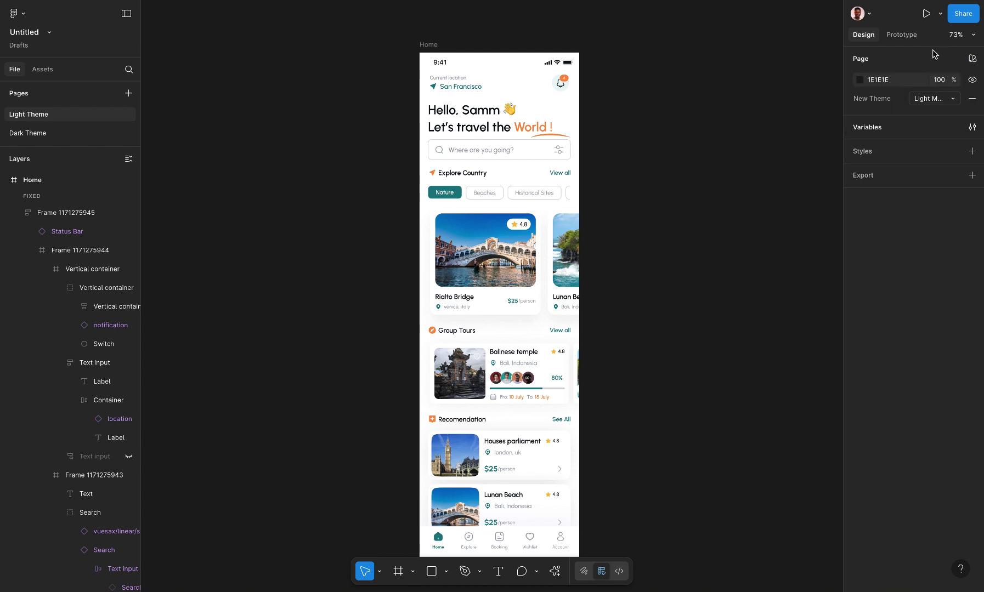
left_click(973, 59)
mouse_move(911, 96)
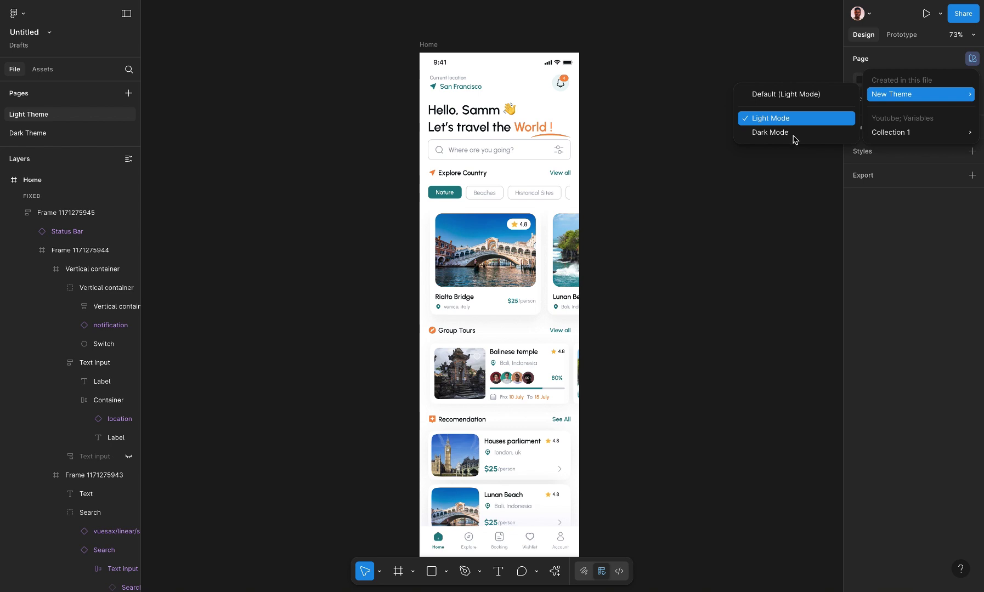
left_click(795, 118)
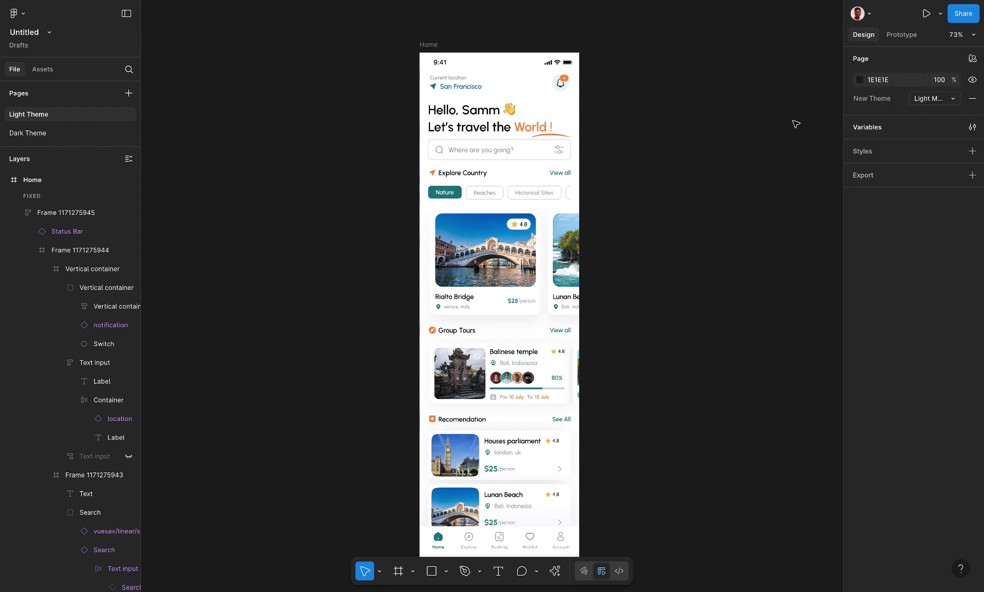
Set the New Theme collection to Dark Mode on the Dark Theme page.
left_click(97, 133)
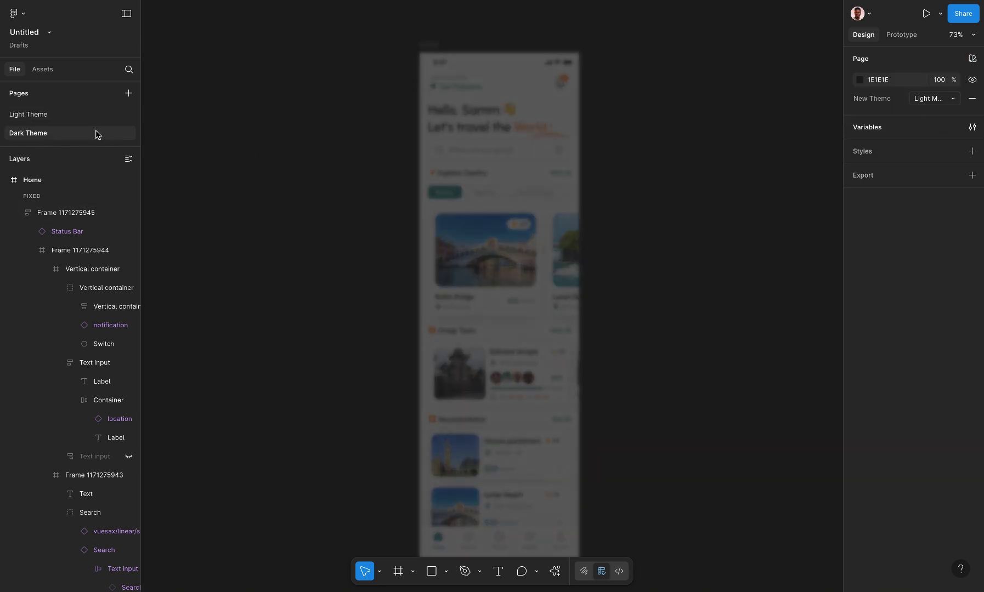
left_click(973, 59)
mouse_move(884, 96)
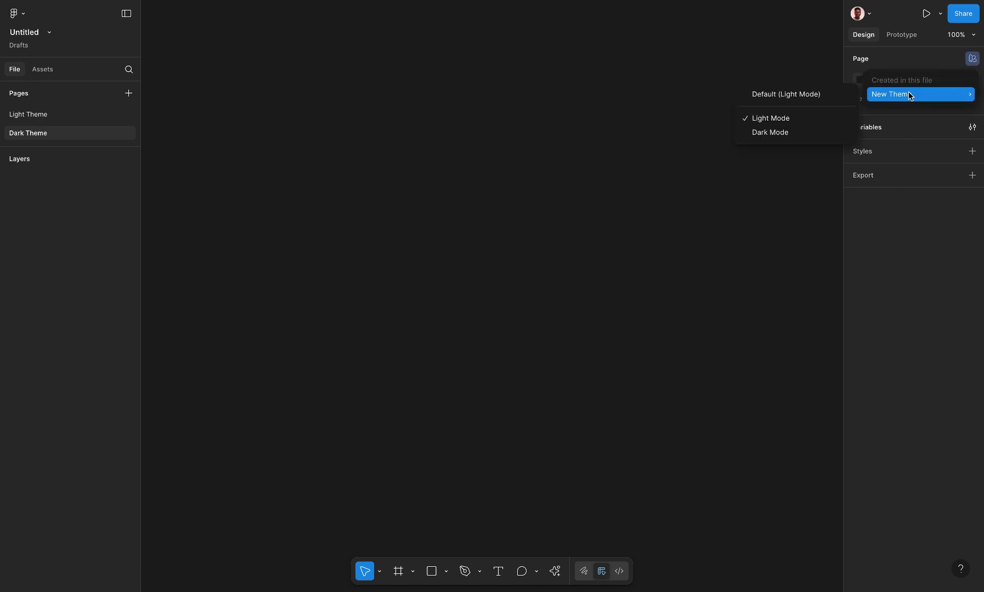
left_click(825, 133)
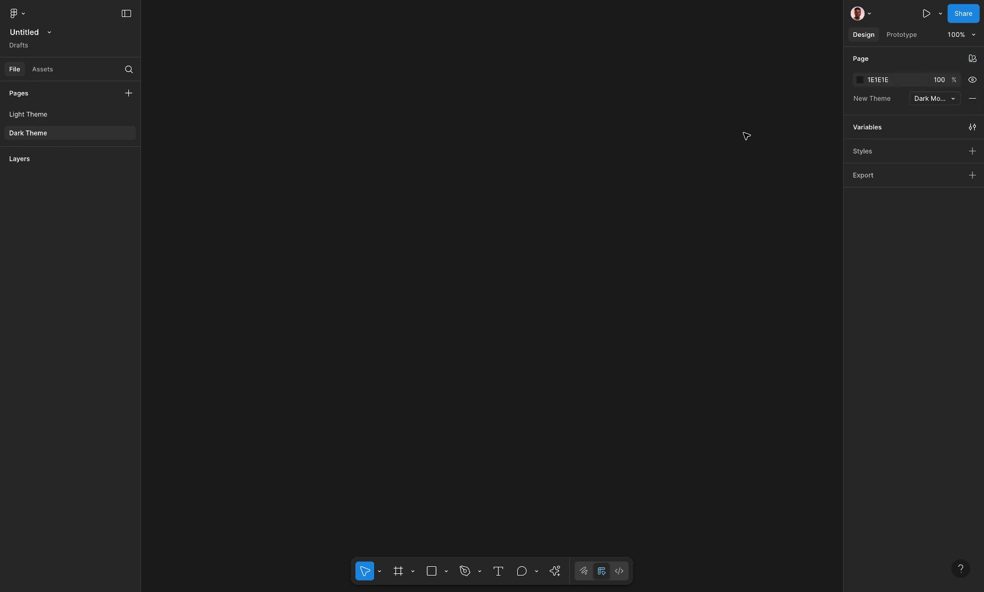
Copy the Home frame from the Light Theme page, paste it onto the Dark Theme page and deselect it.
left_click(65, 115)
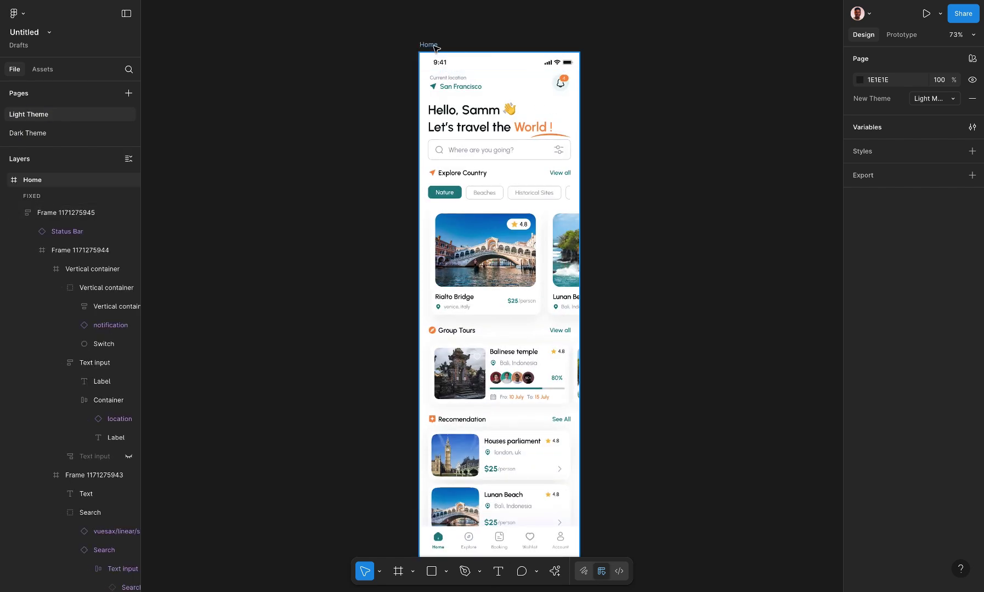
left_click(435, 46)
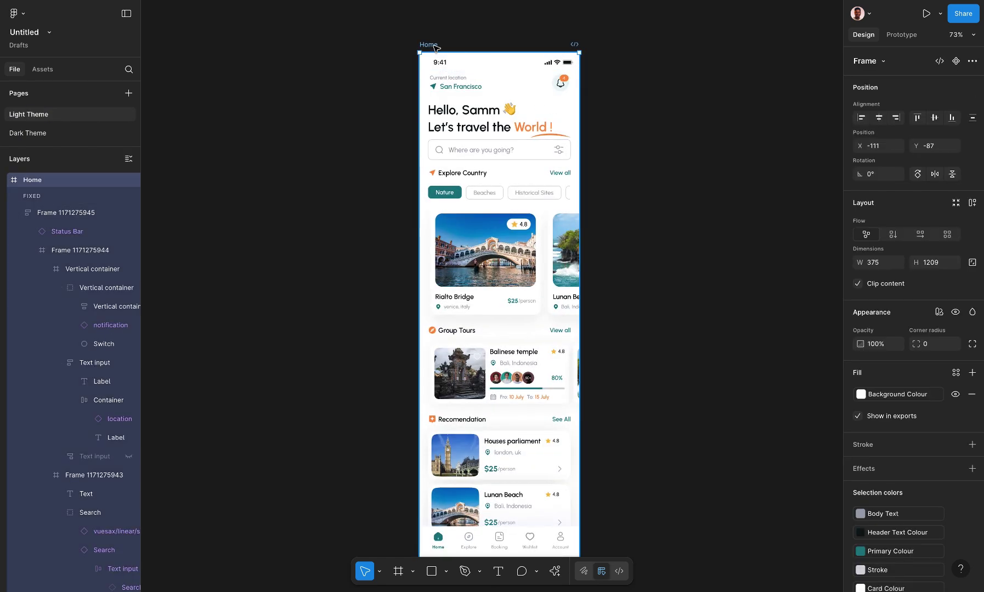
left_click(66, 133)
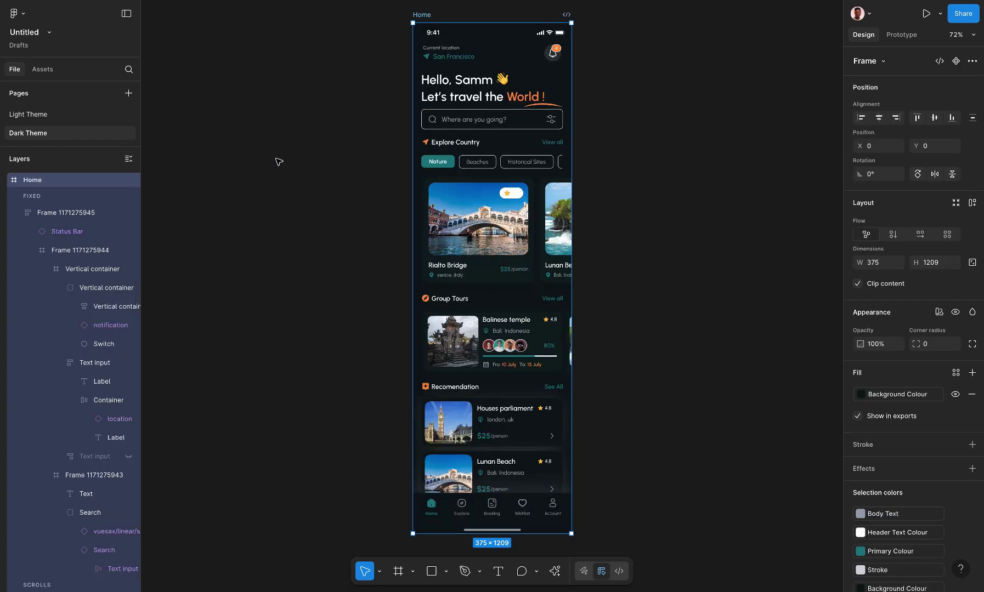
scroll(655, 148, "up", 3)
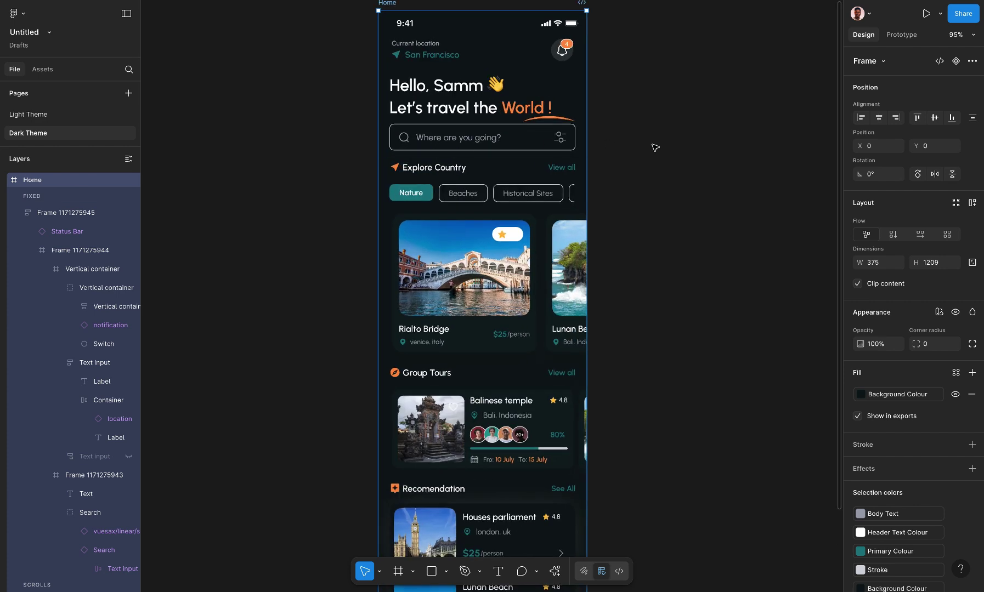
scroll(655, 147, "down", 2)
left_click(655, 148)
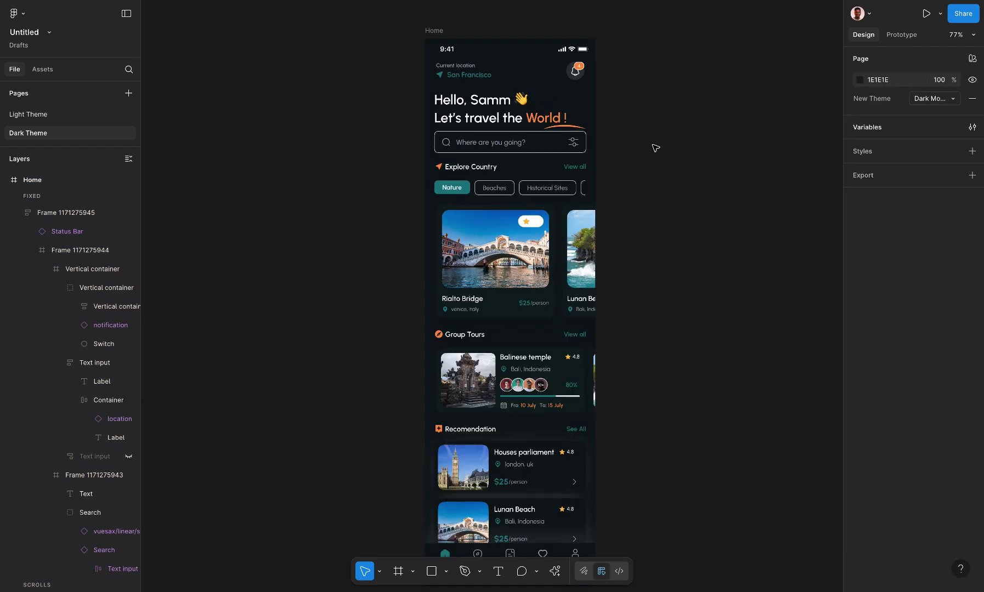
Compare the Home screen on the Light Theme and Dark Theme pages by switching between them.
left_click(83, 115)
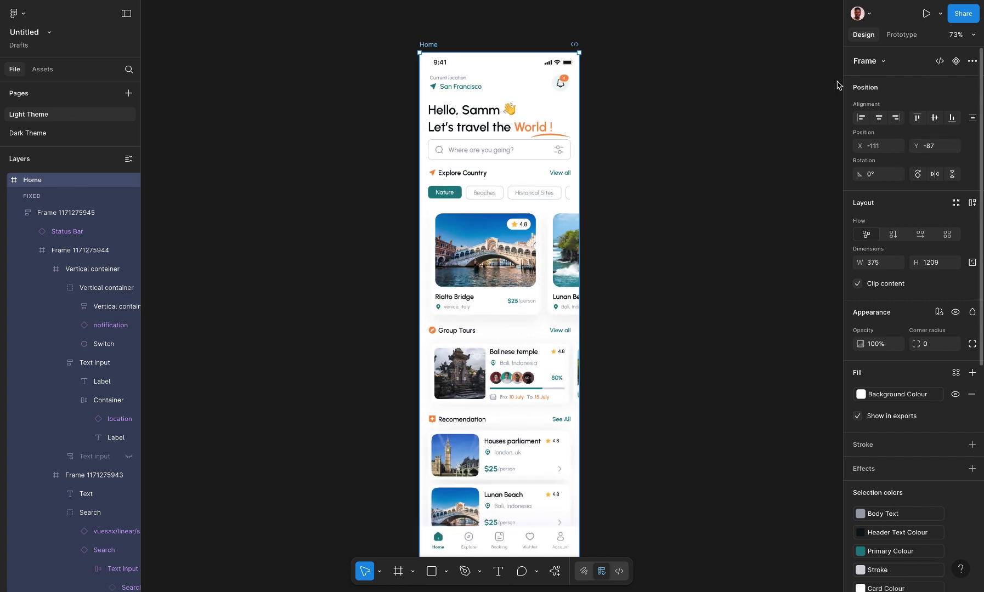
left_click(730, 152)
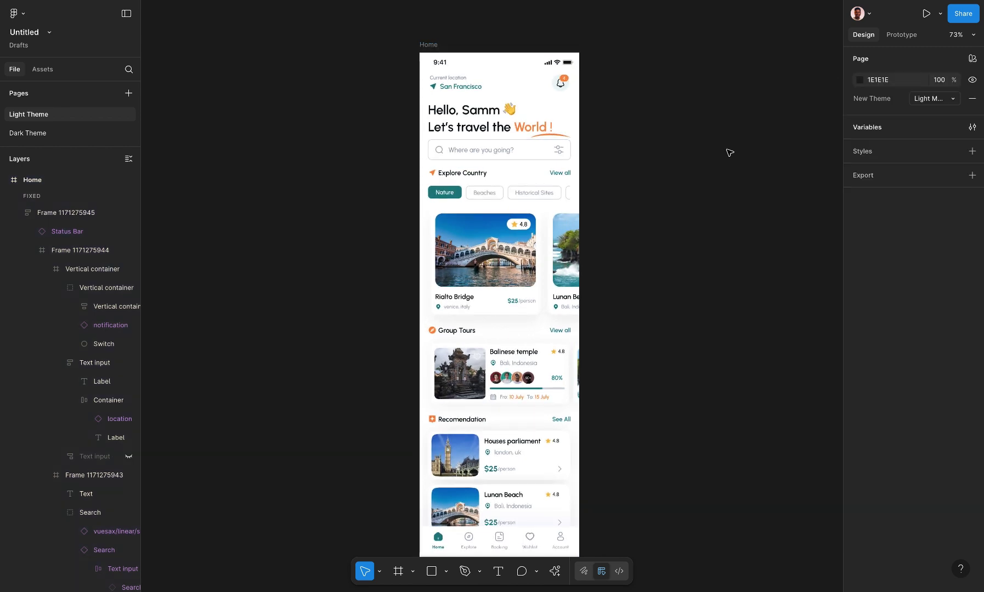
left_click(425, 47)
left_click(34, 136)
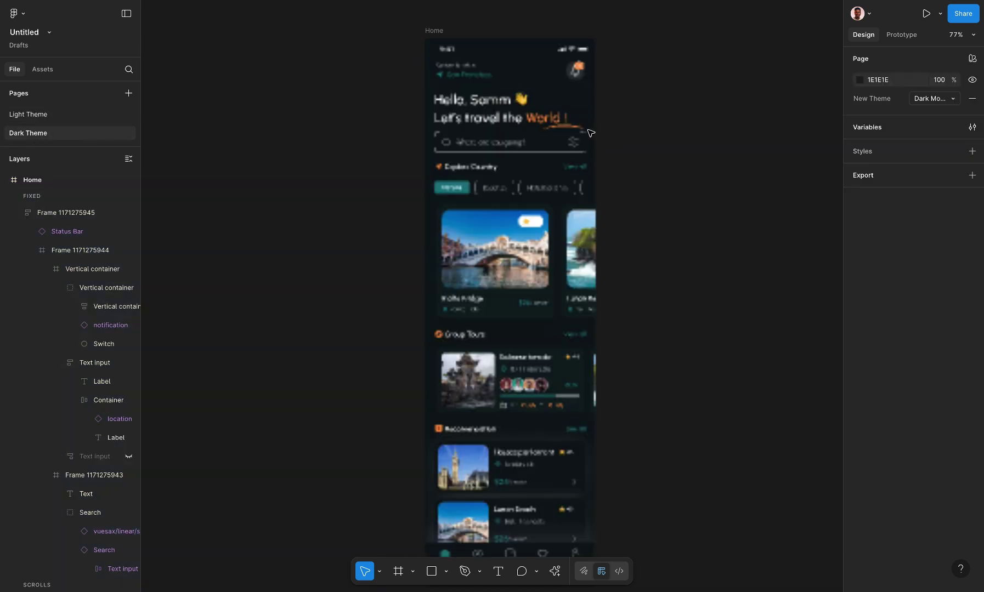
left_click(106, 117)
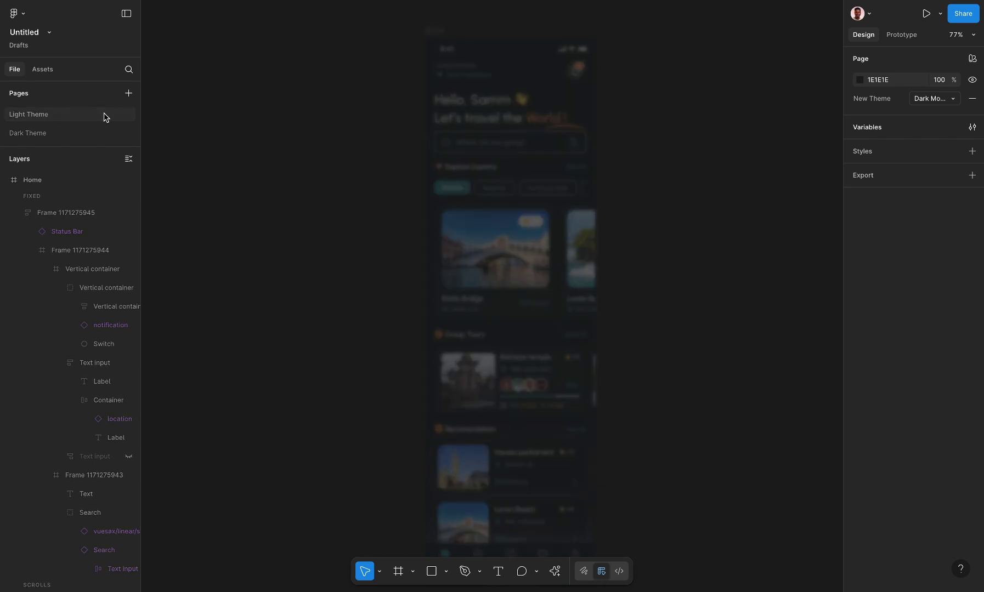
left_click(85, 136)
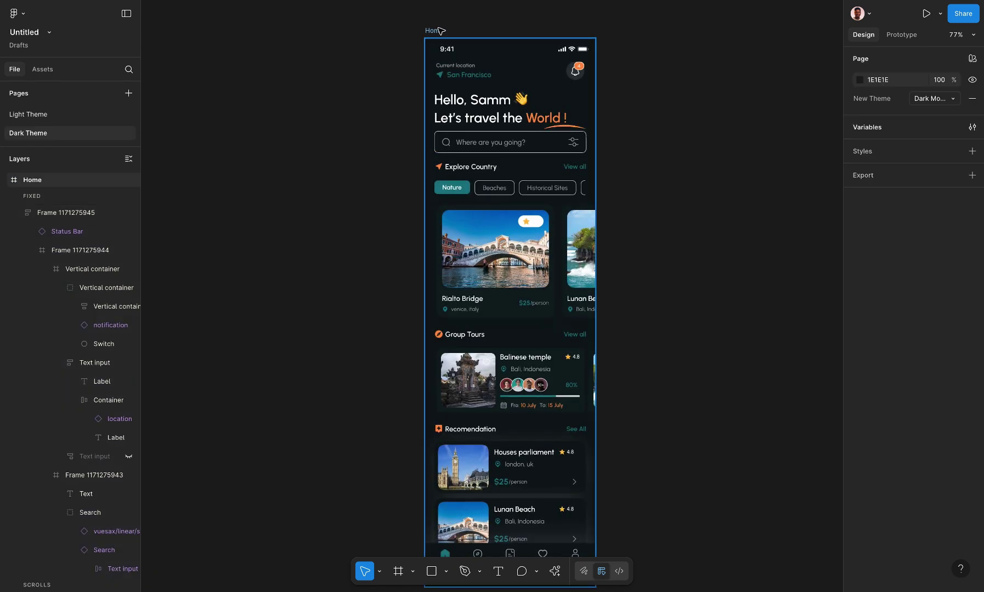
Copy the Dark Theme page's Home frame onto the Light Theme page and place it beside the original, at X 314, Y -87.
left_click(441, 31)
right_click(442, 31)
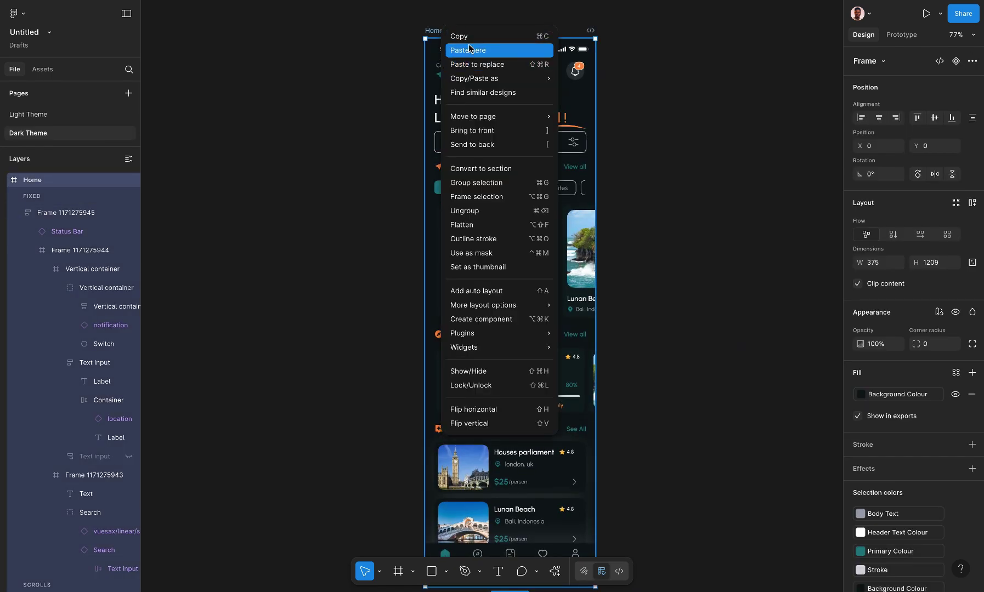
left_click(452, 33)
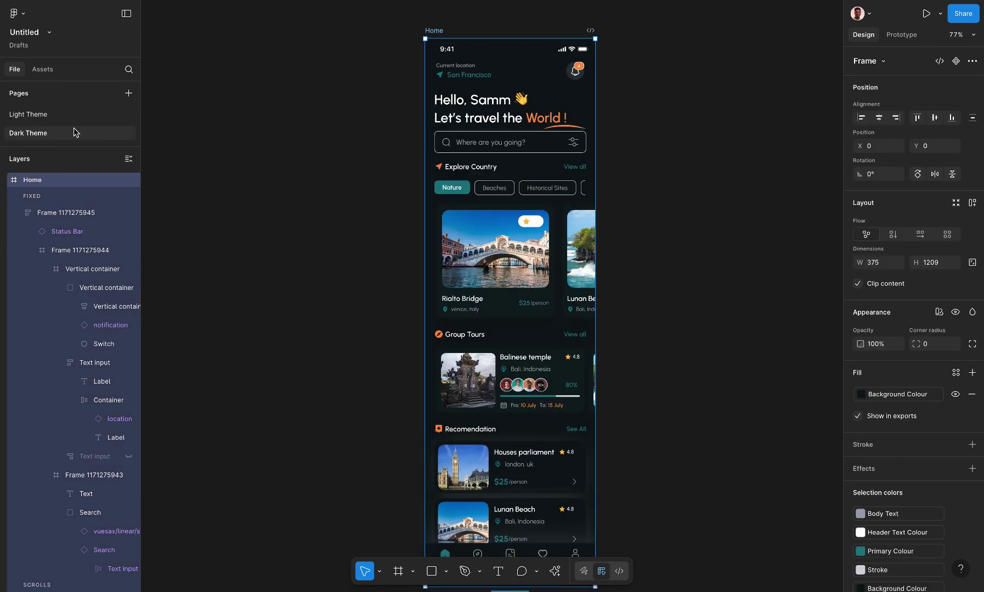
left_click(28, 114)
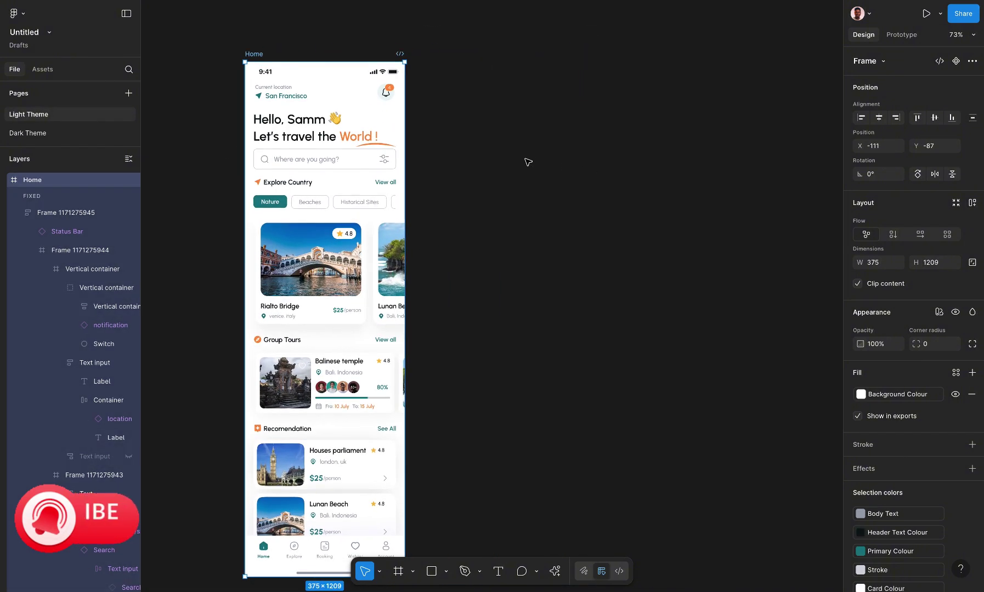
right_click(530, 160)
left_click(549, 168)
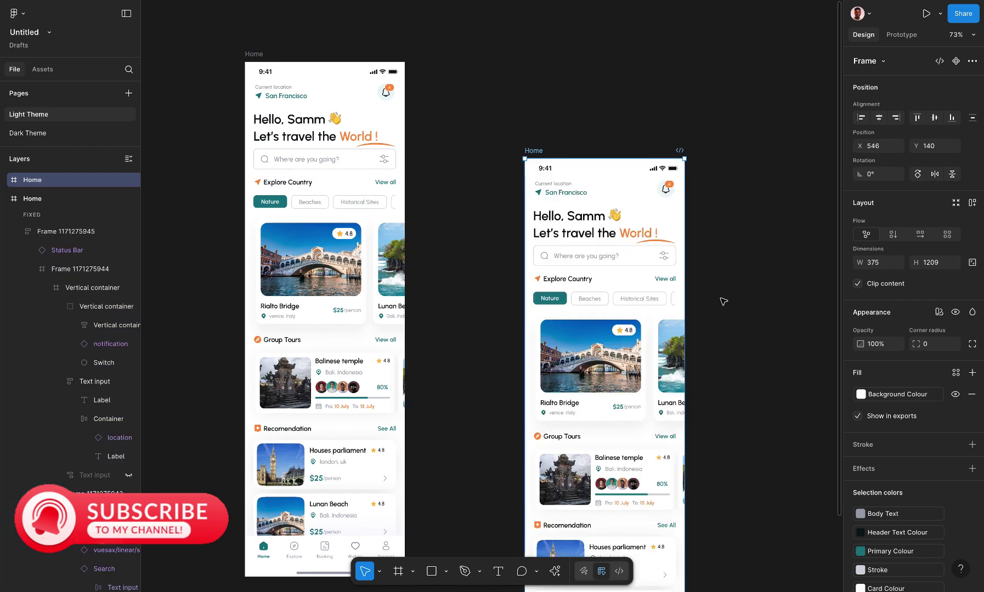
left_click_drag(533, 152, 435, 57)
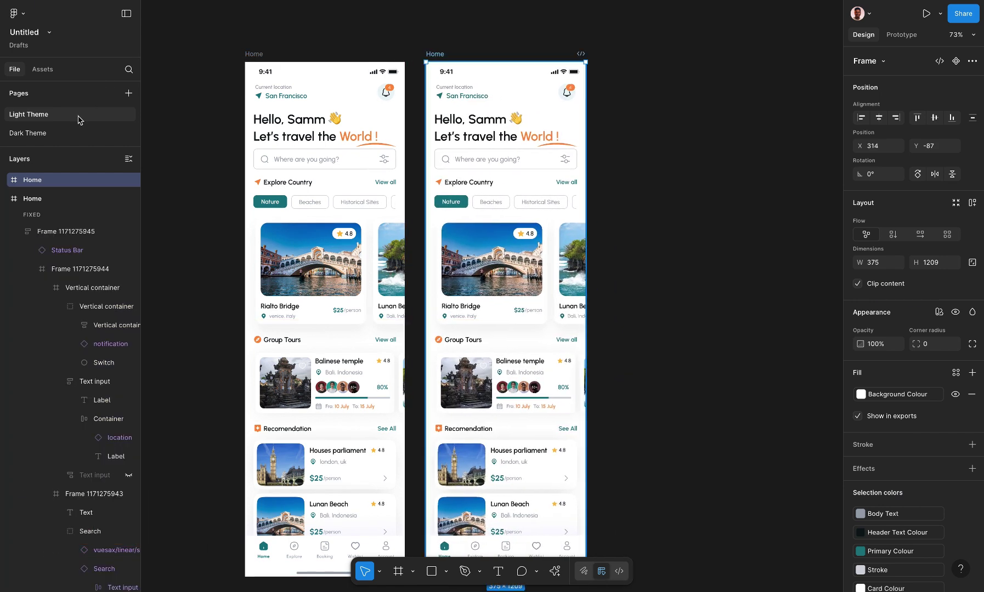
Copy the second Home frame from the Light Theme page and paste it onto the Dark Theme page beside the existing frame.
right_click(435, 56)
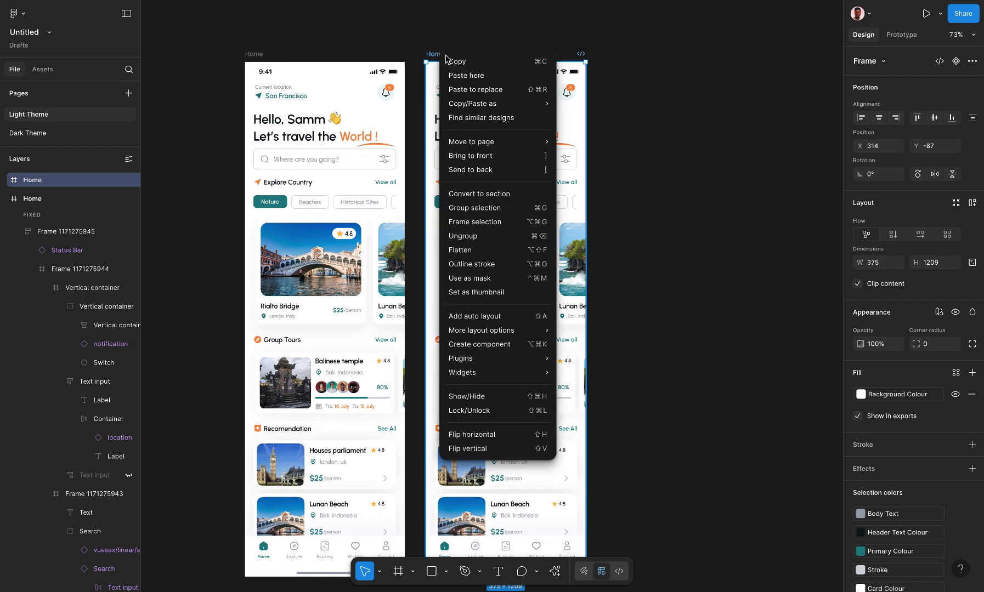
left_click(460, 62)
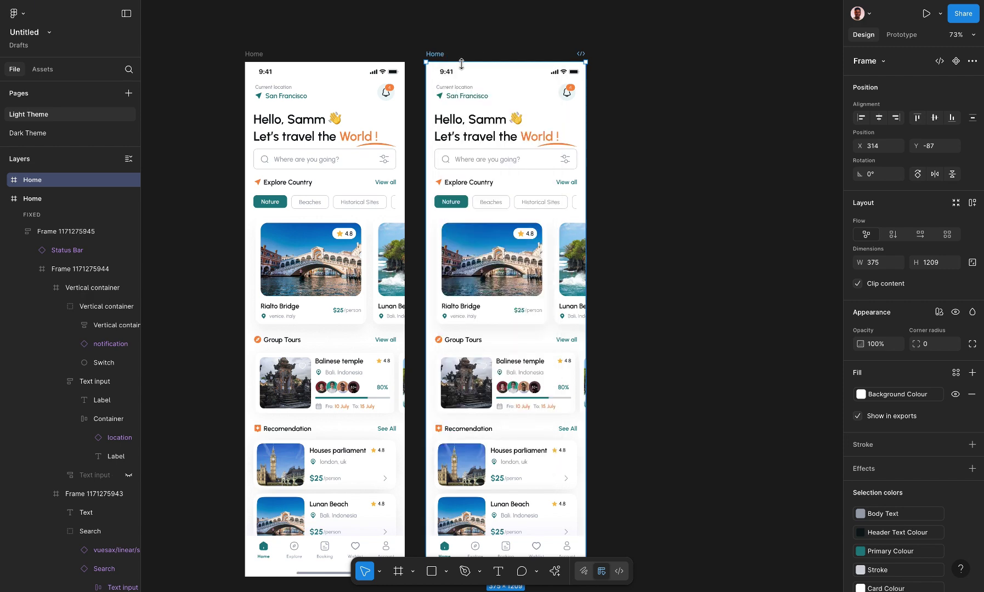
left_click(85, 133)
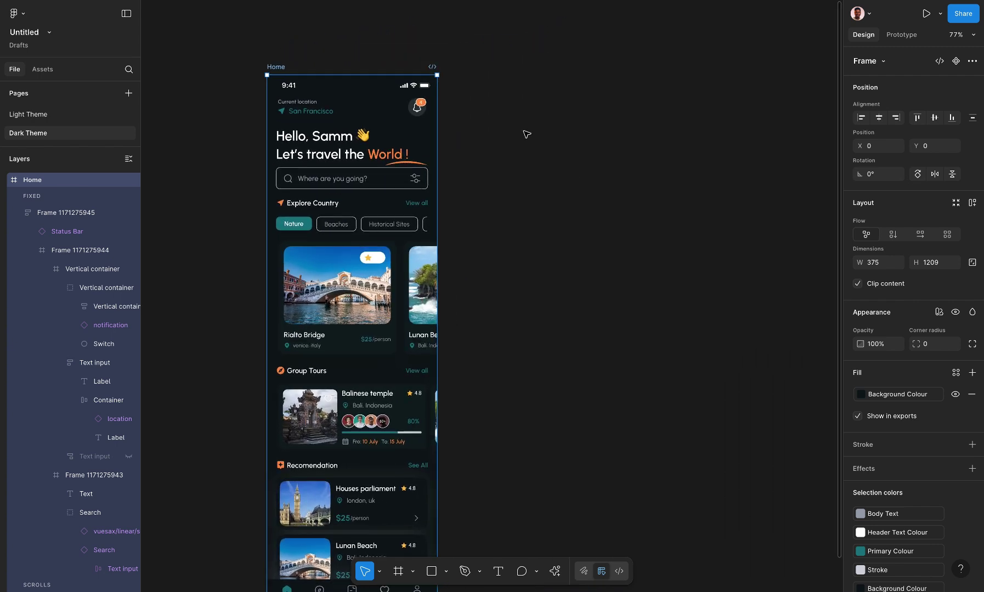
right_click(526, 133)
left_click(554, 139)
scroll(556, 142, "down", 2)
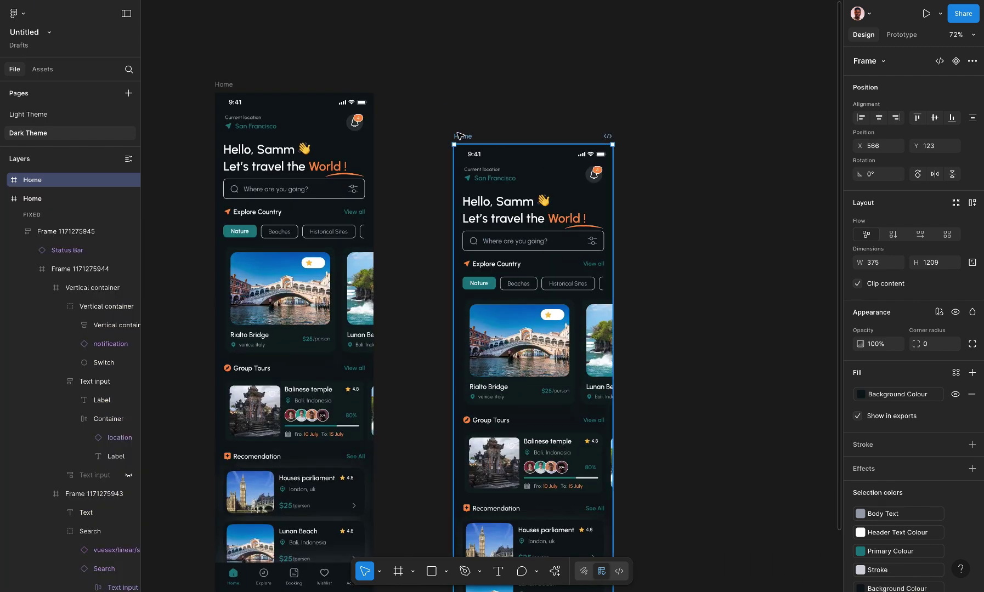
Align the pasted Home frame beside the original on the Dark Theme page at X 407, Y 0, and deselect it.
left_click_drag(460, 137, 393, 86)
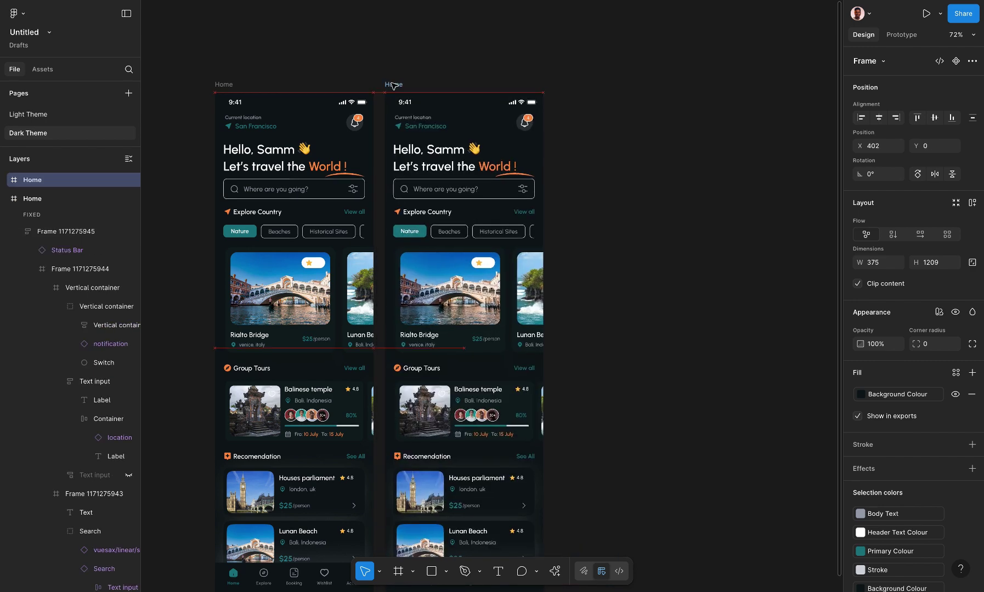
left_click(619, 97)
key("shift+1")
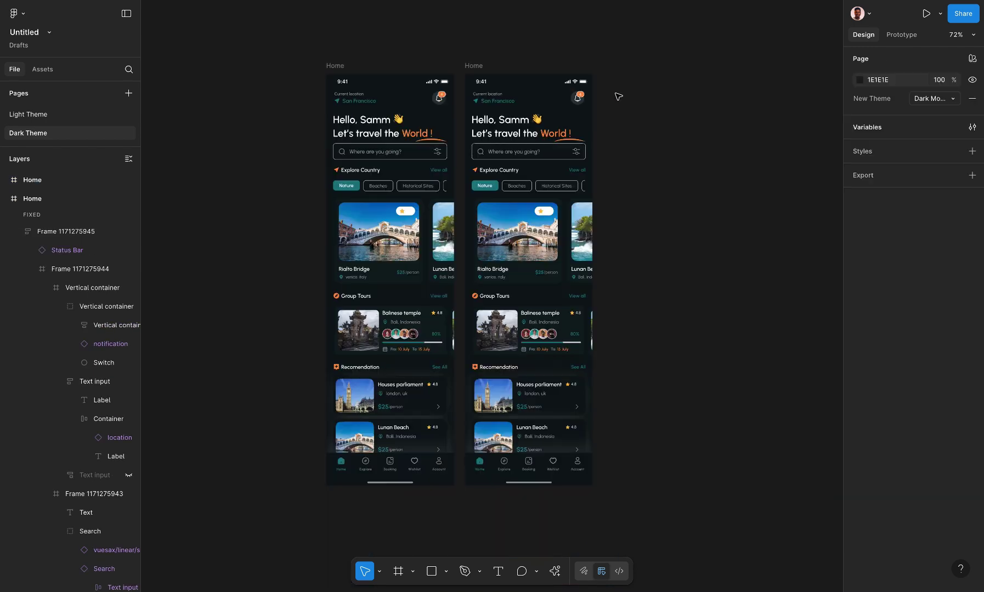
scroll(618, 97, "up", 2)
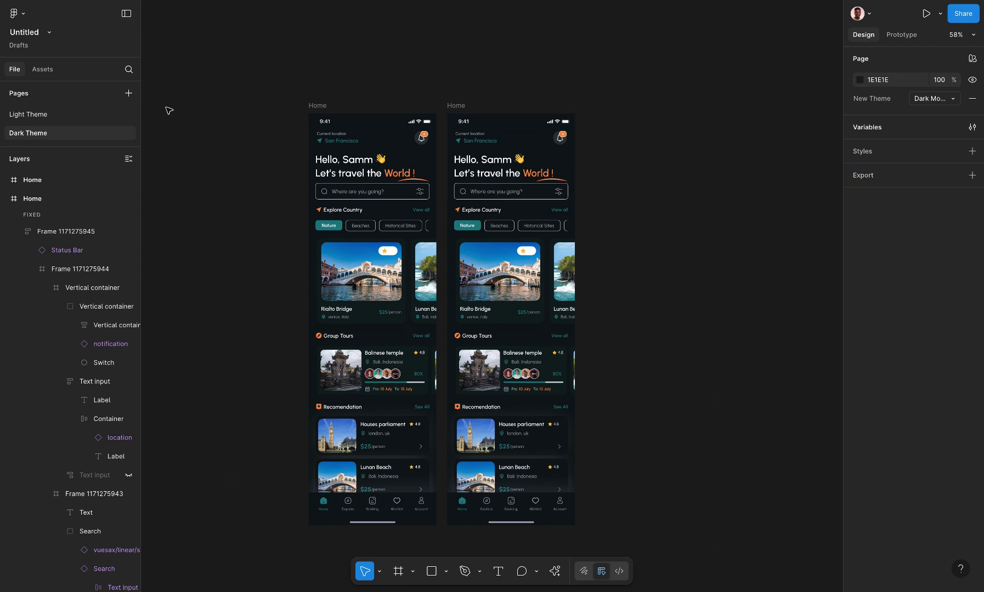
Review the pasted Home frame's selection colours and the colour variables in the New Theme collection.
left_click(454, 106)
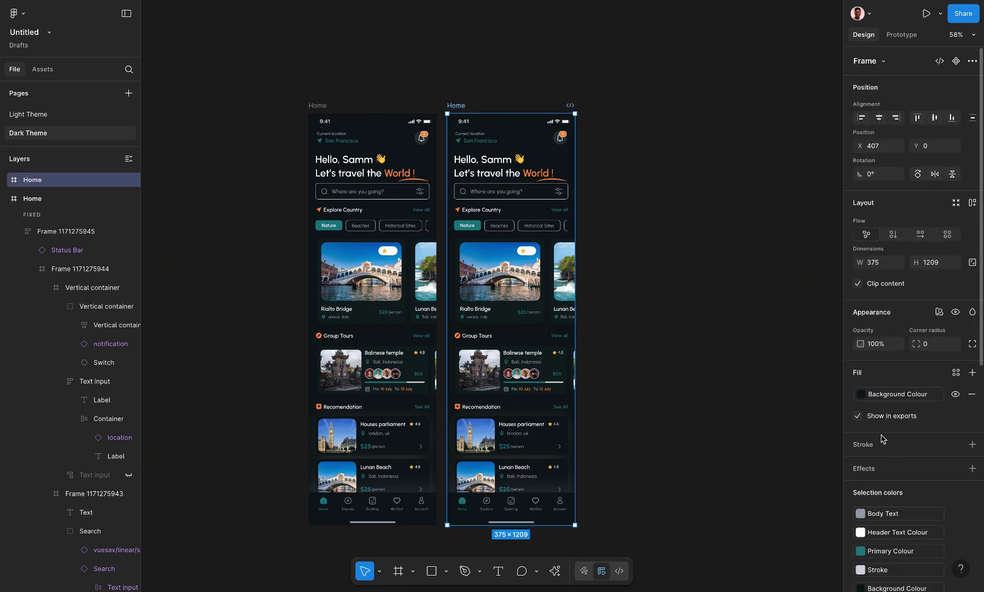
scroll(882, 437, "down", 4)
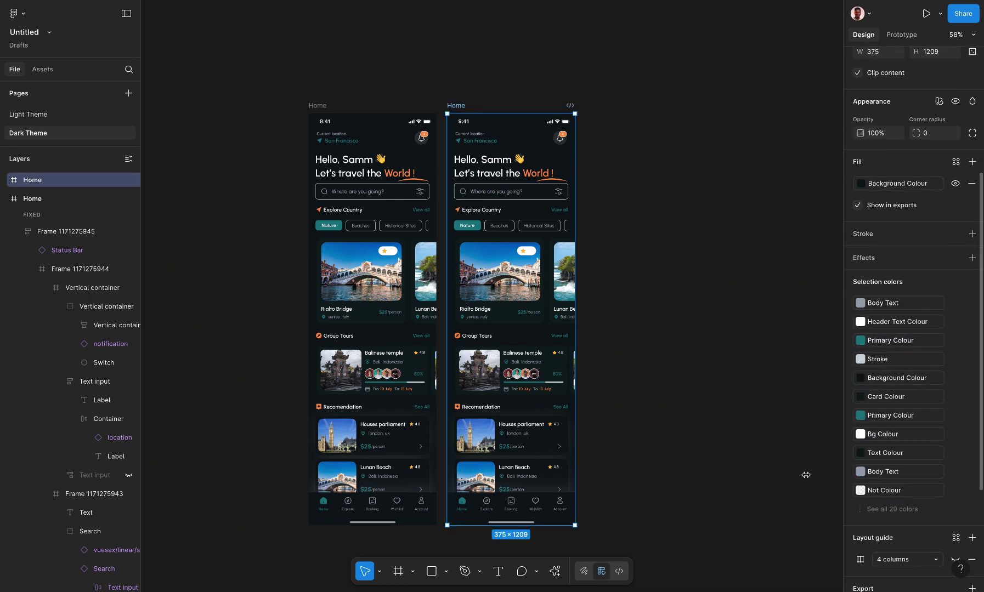
left_click(767, 308)
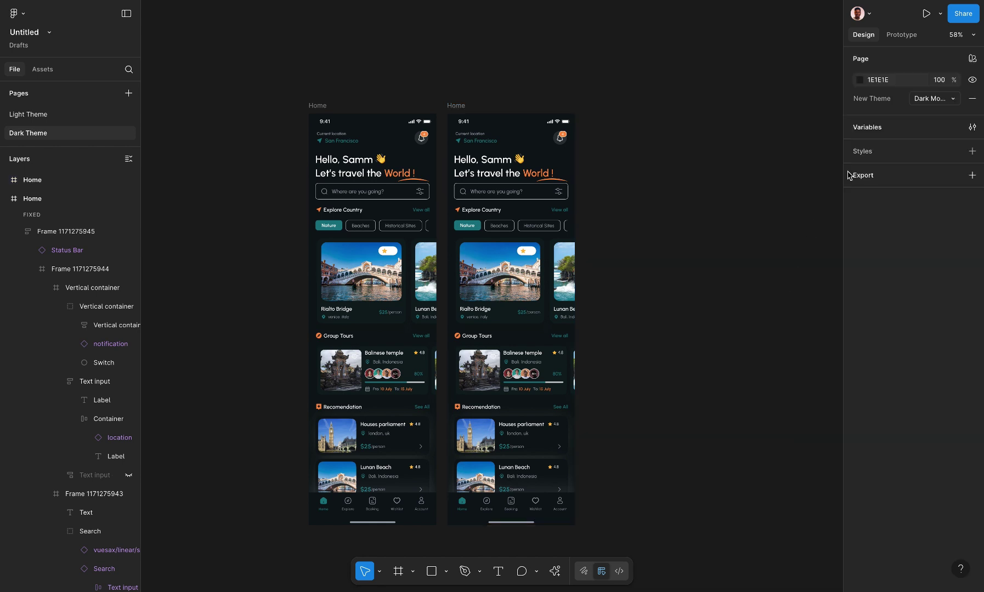
left_click(972, 126)
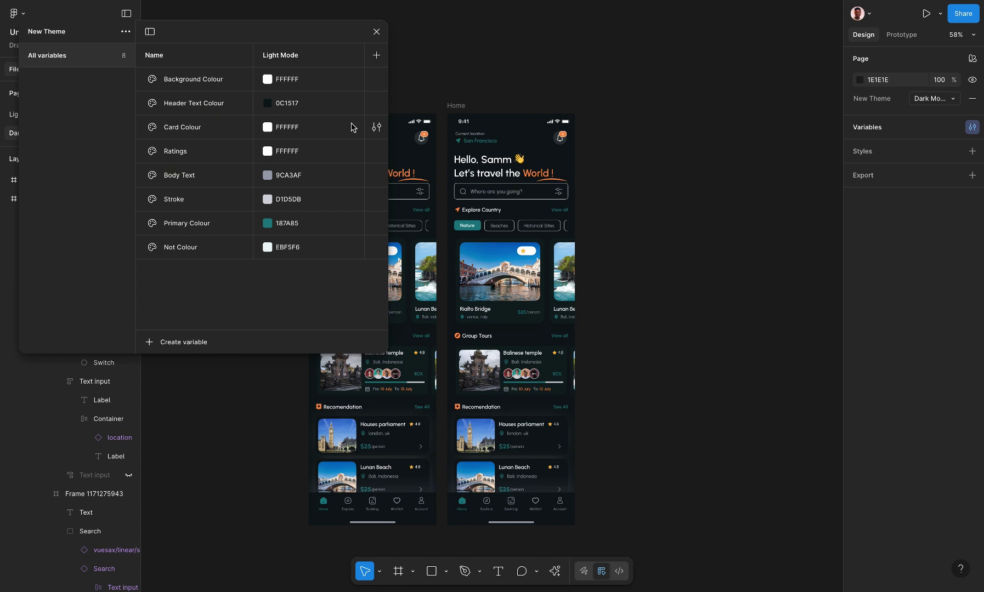
left_click(376, 31)
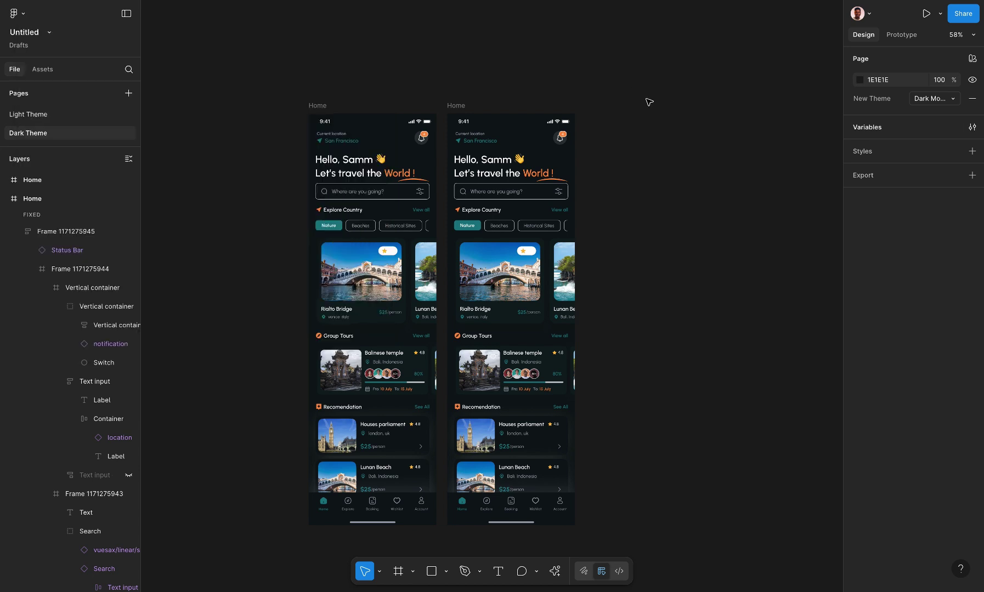